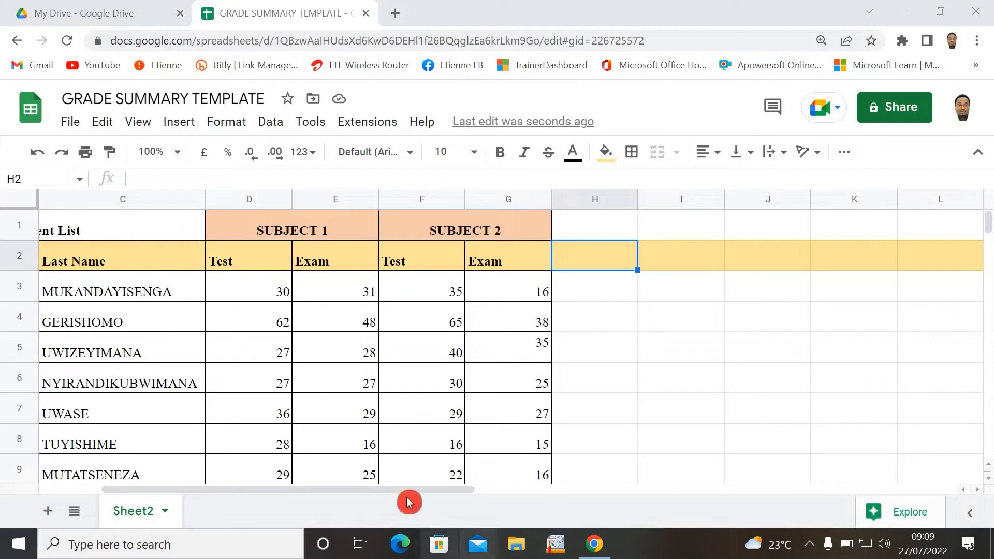
Examine the student list and the test and exam marks recorded for SUBJECT 1 and SUBJECT 2
{"action": "left_click_drag", "start_coordinate": [406, 493], "coordinate": [305, 493]}
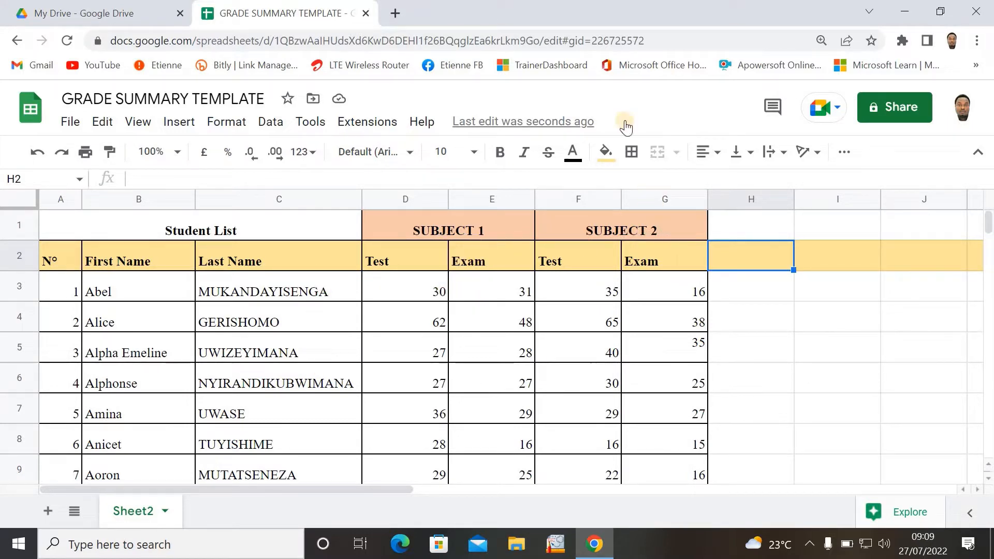
{"action": "left_click", "coordinate": [490, 323]}
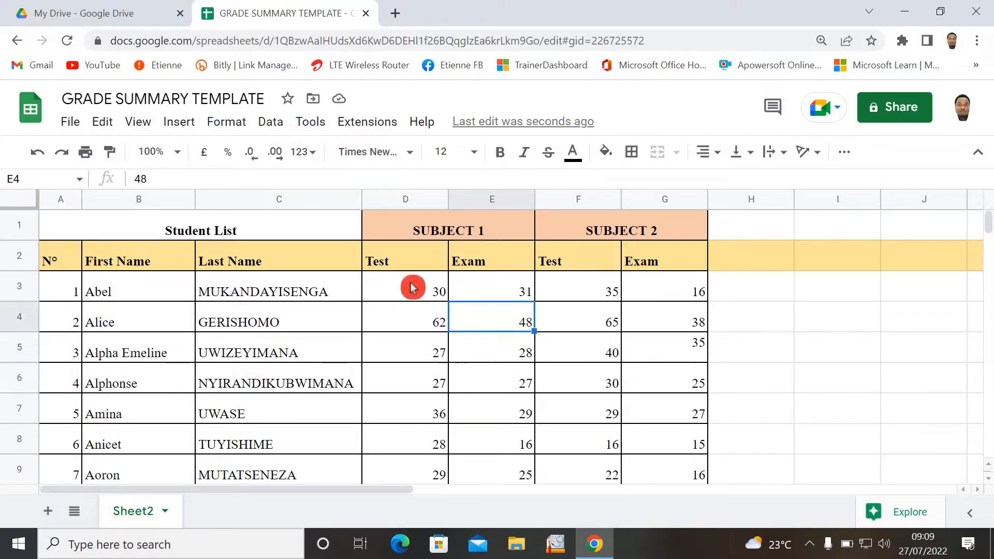
{"action": "left_click", "coordinate": [417, 352]}
{"action": "key", "text": "Right"}
{"action": "key", "text": "Right"}
{"action": "left_click", "coordinate": [705, 319]}
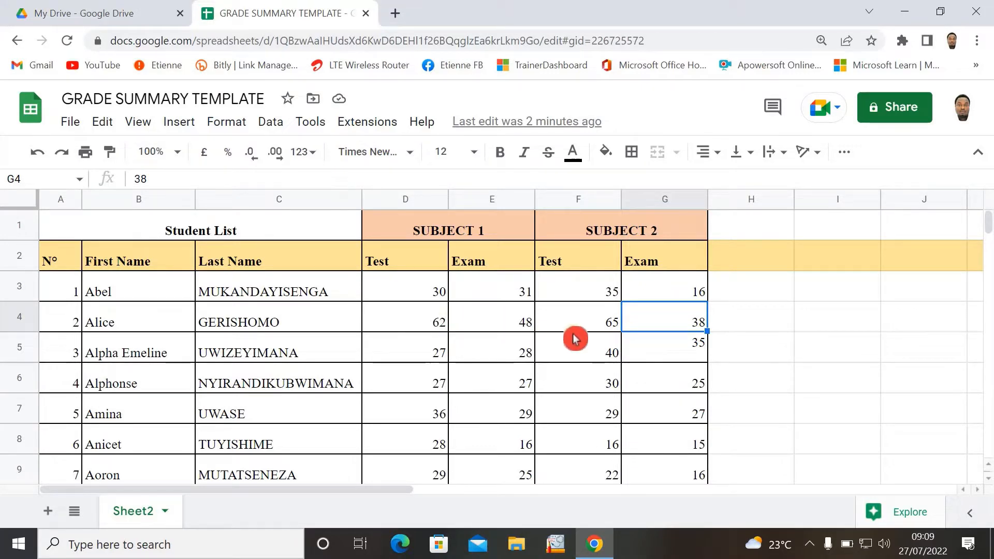
{"action": "left_click", "coordinate": [615, 388]}
{"action": "left_click", "coordinate": [594, 416]}
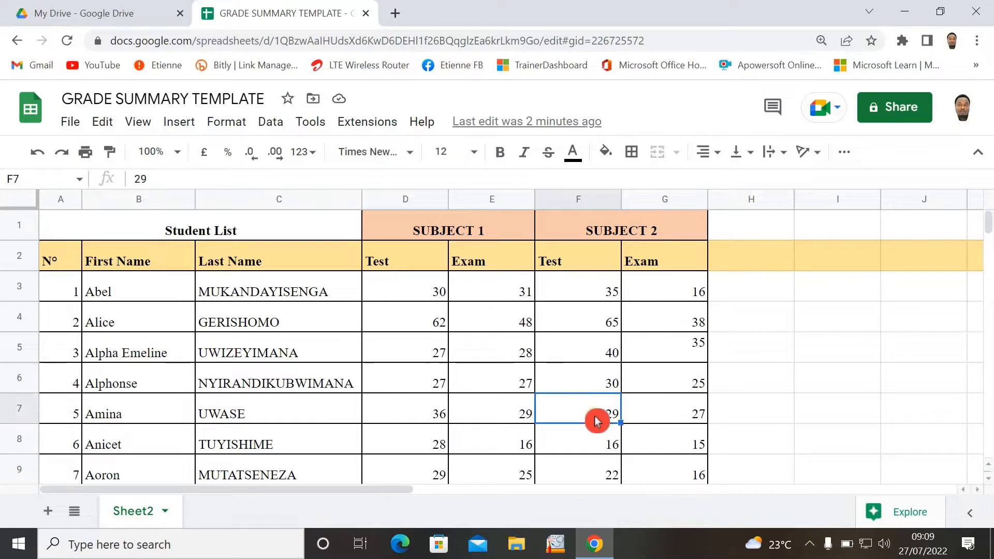
{"action": "left_click", "coordinate": [593, 449]}
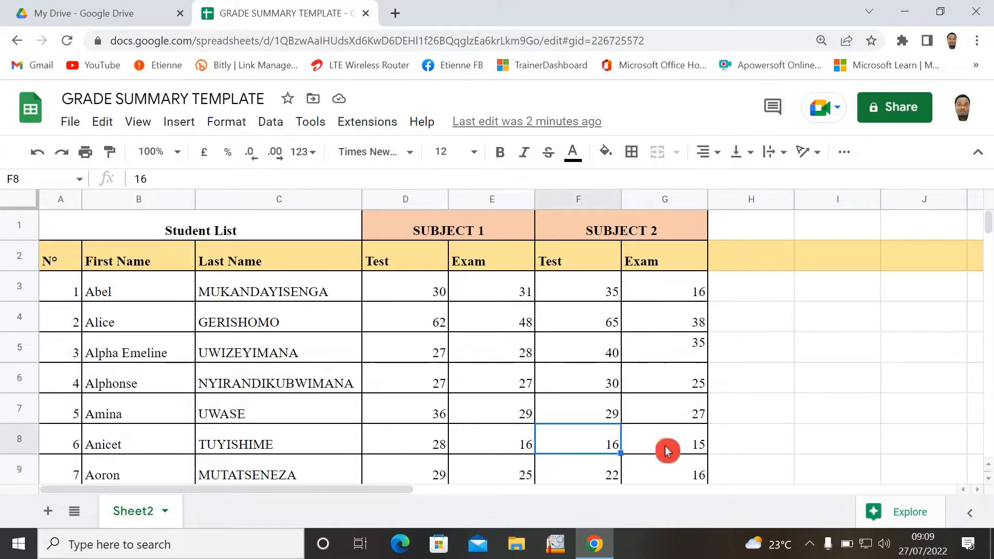
Add the column header TOT in cell H2, beside the SUBJECT 2 exam column
{"action": "left_click", "coordinate": [747, 257]}
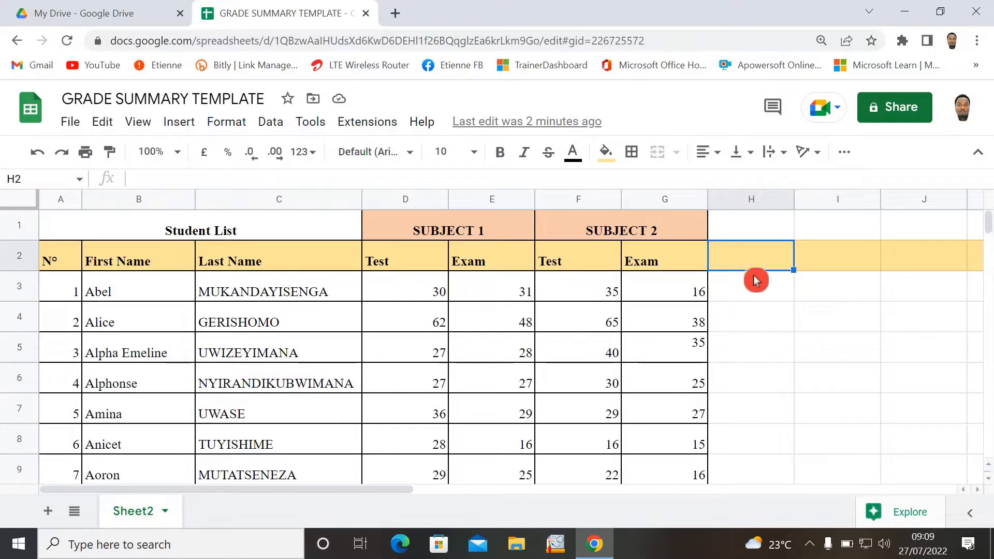
{"action": "type", "text": "T"}
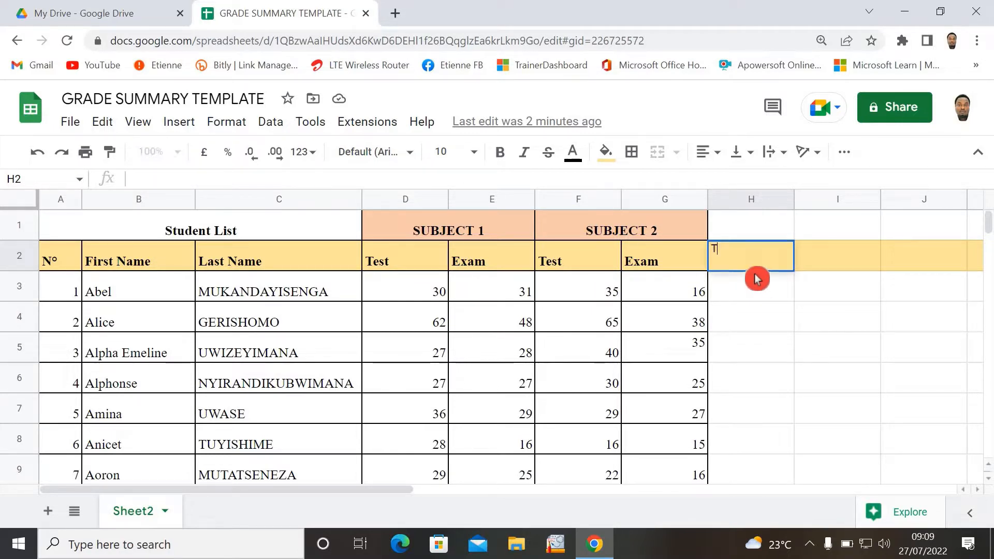
{"action": "type", "text": "OT"}
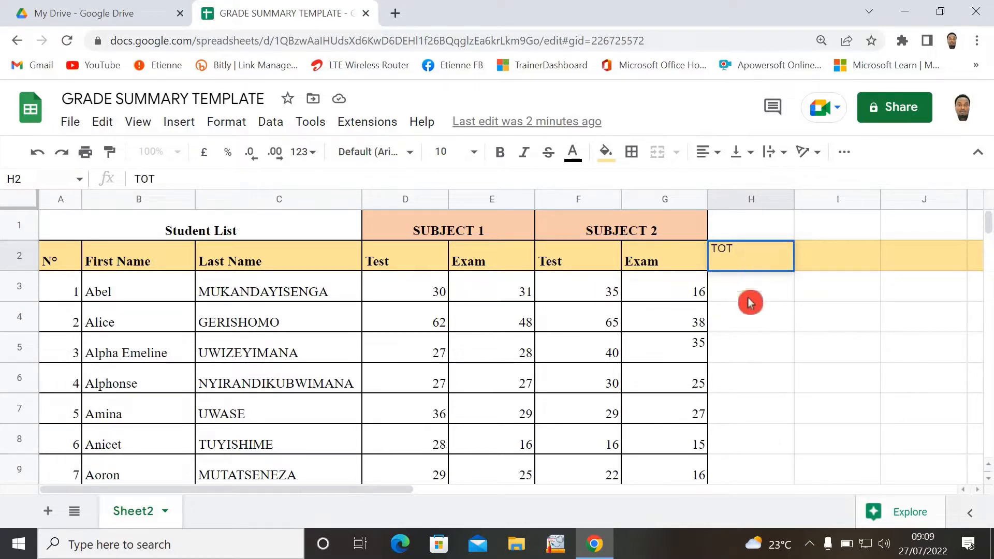
{"action": "key", "text": "Return"}
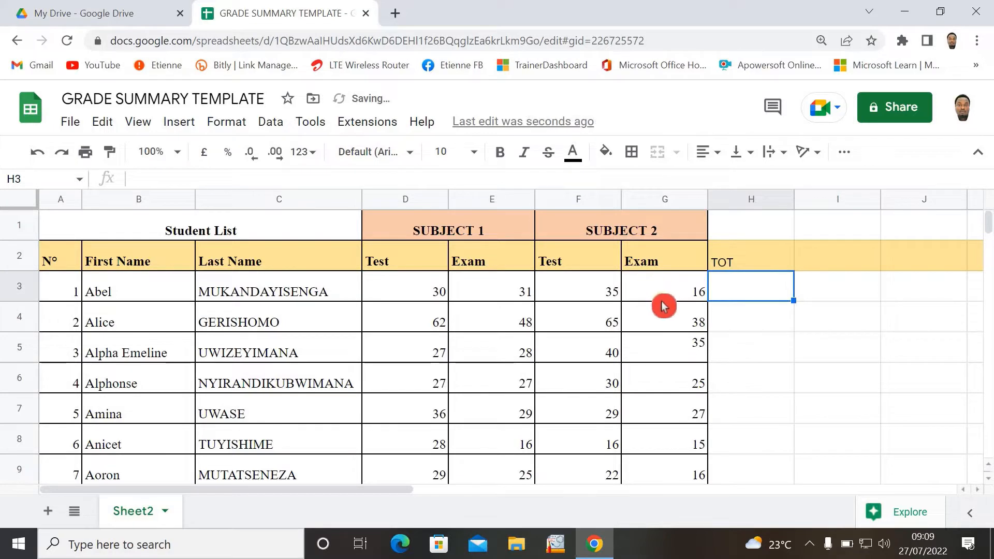
Enter the first student's total in H3 by adding the marks as plain numbers: =30+31+35+16
{"action": "type", "text": "="}
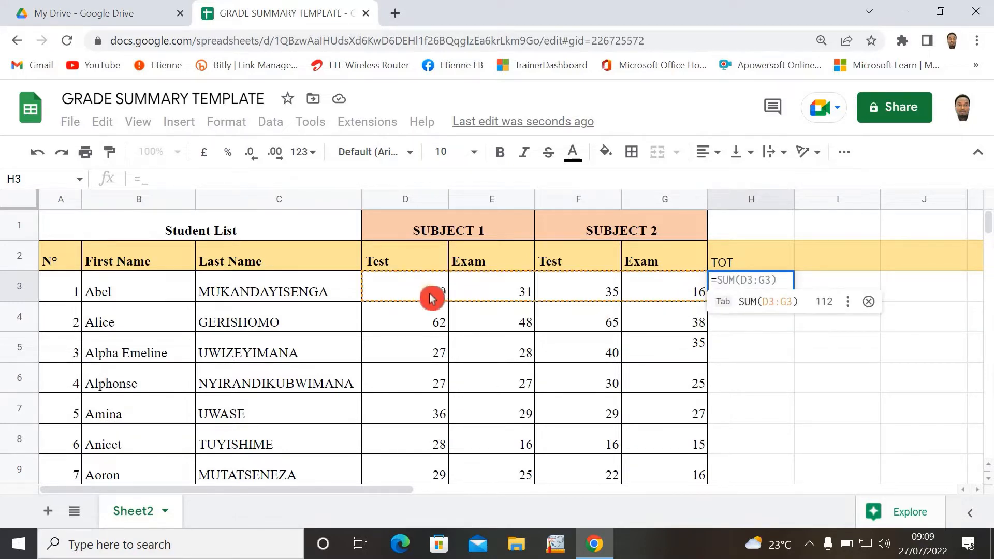
{"action": "type", "text": "30"}
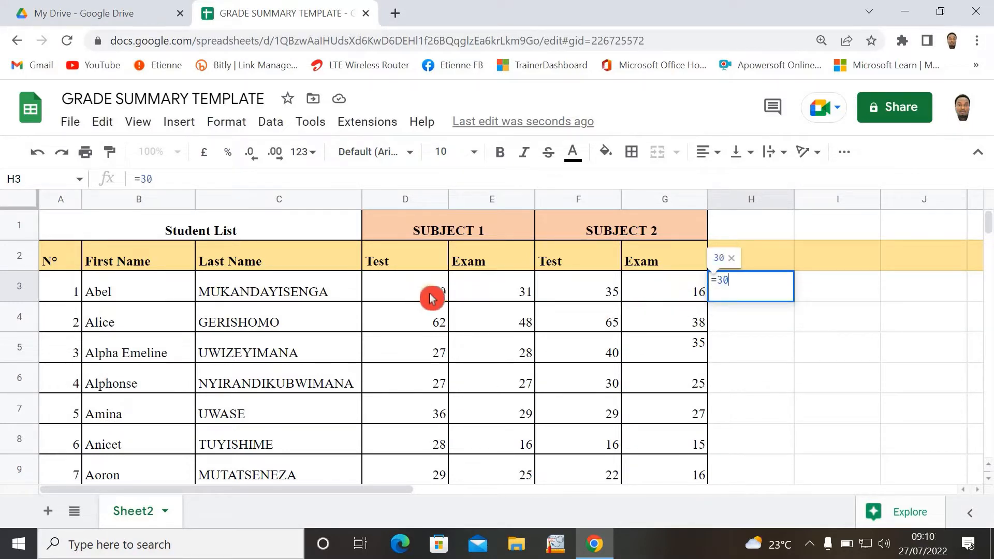
{"action": "type", "text": "+"}
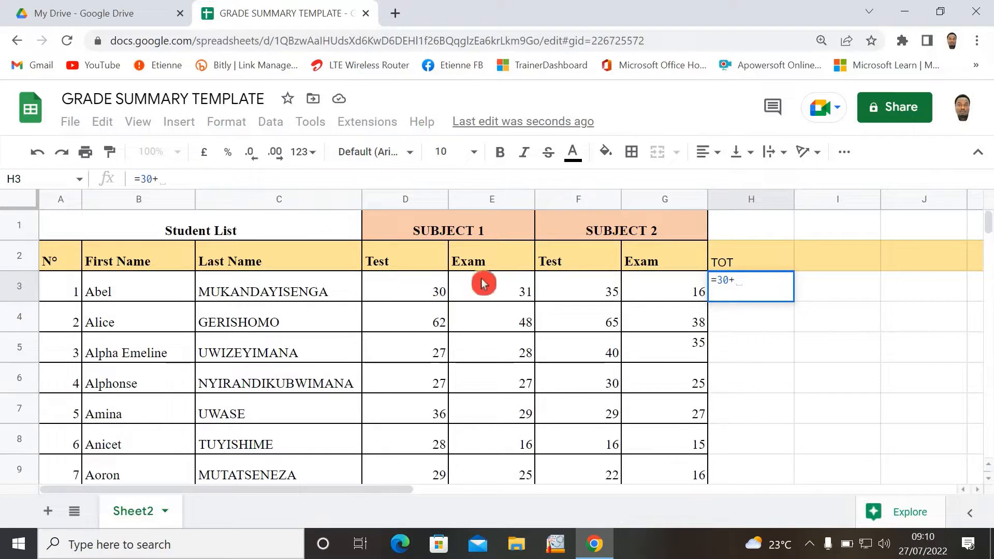
{"action": "type", "text": "31"}
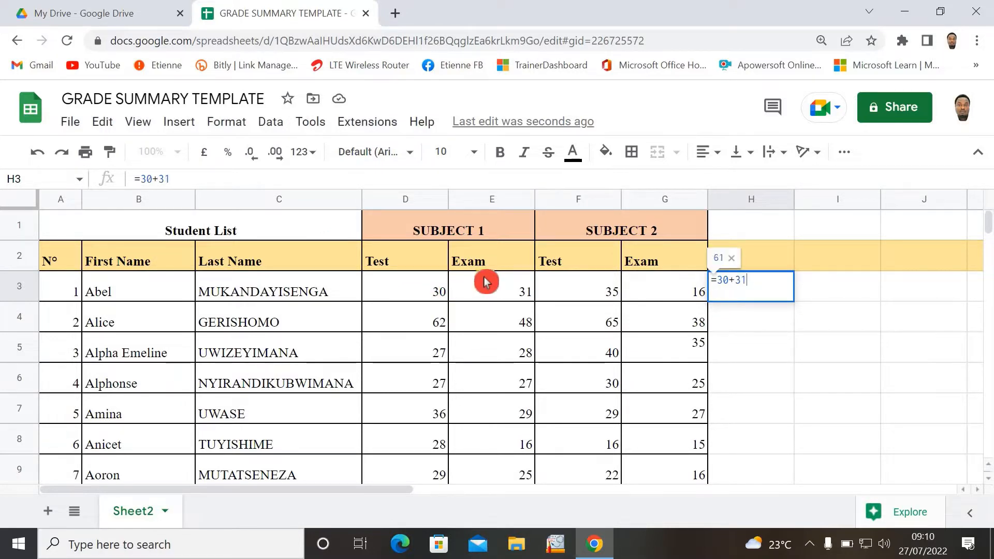
{"action": "type", "text": "+"}
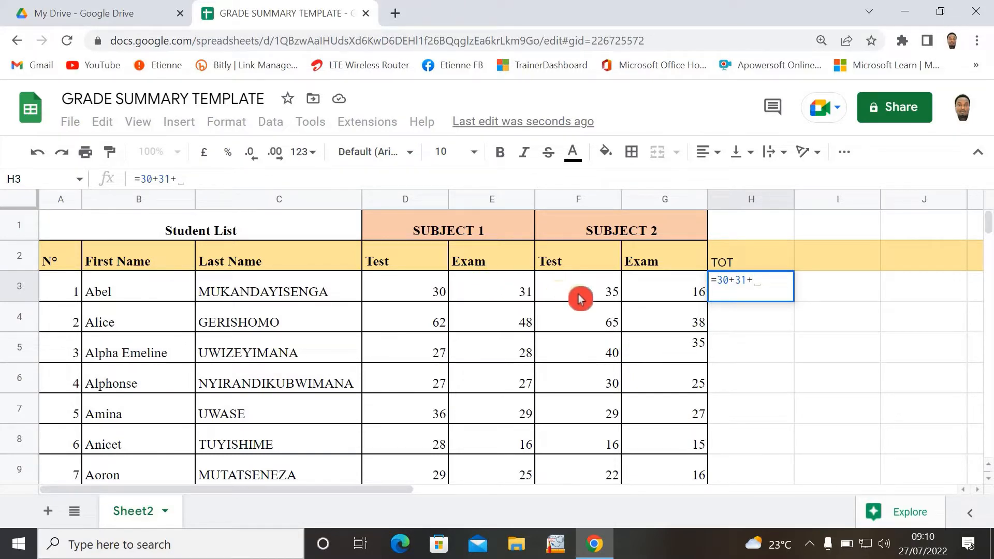
{"action": "type", "text": "35"}
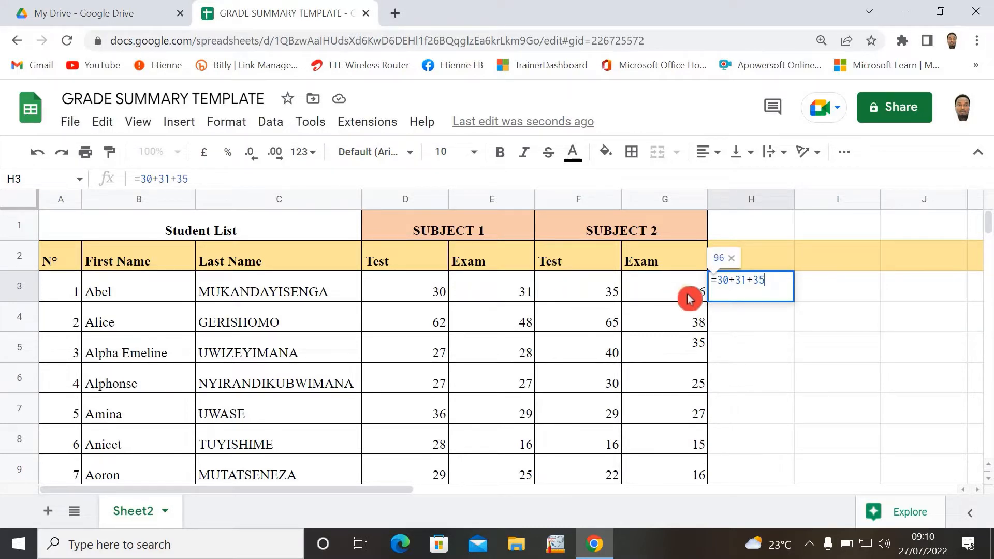
{"action": "type", "text": "+"}
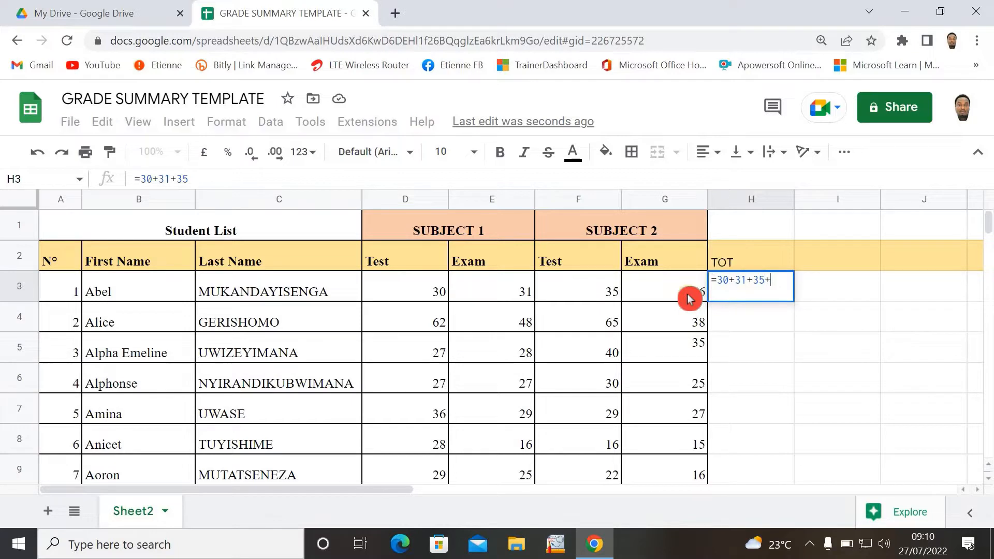
{"action": "type", "text": "1"}
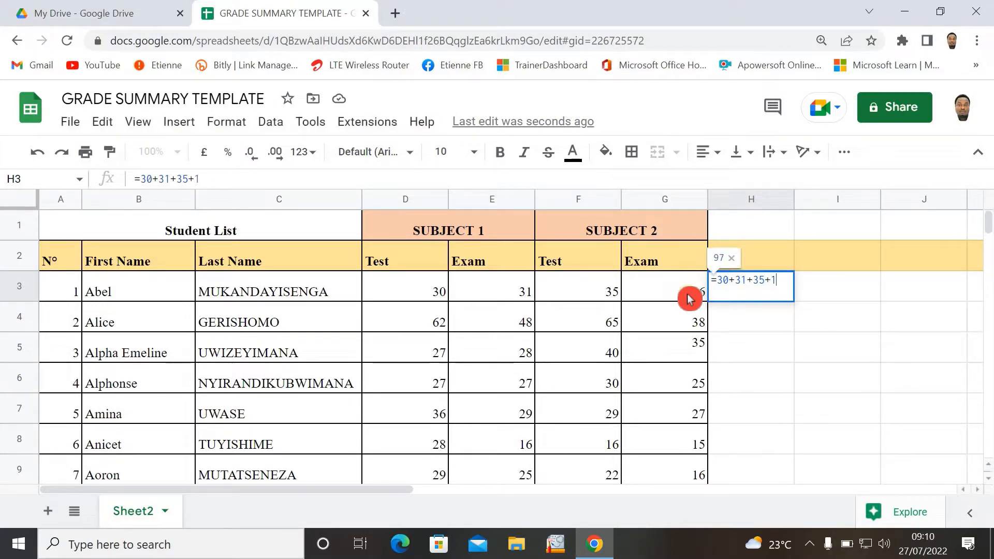
{"action": "type", "text": "6"}
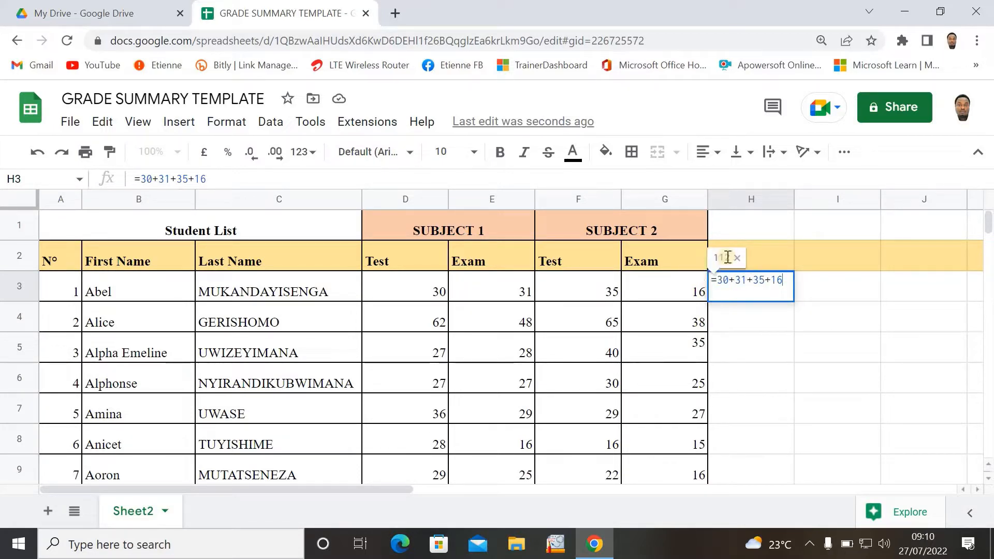
{"action": "key", "text": "Return"}
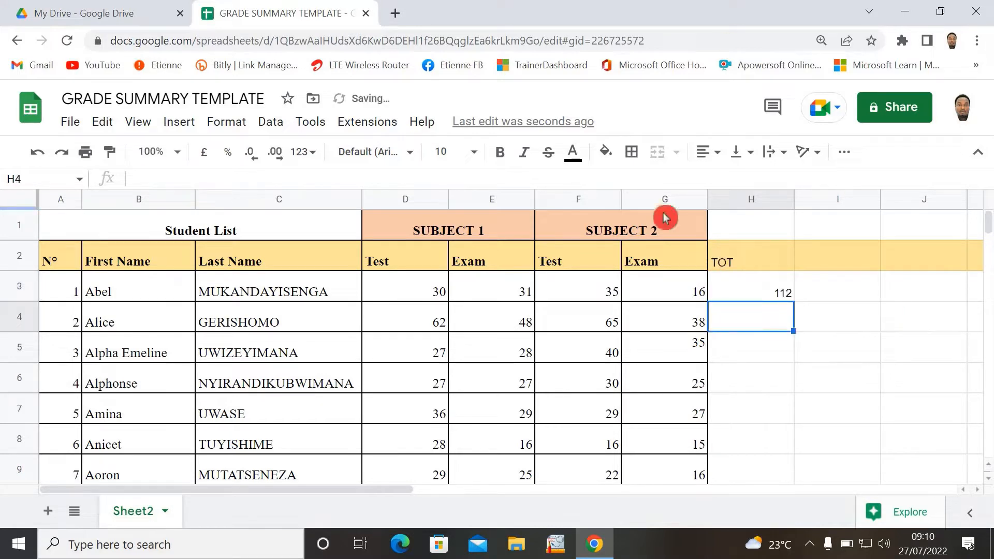
Replace the plain numbers in H3's formula with cell references, making it =D3+E3+F3+G3
{"action": "left_click", "coordinate": [743, 284]}
{"action": "double_click", "coordinate": [775, 286]}
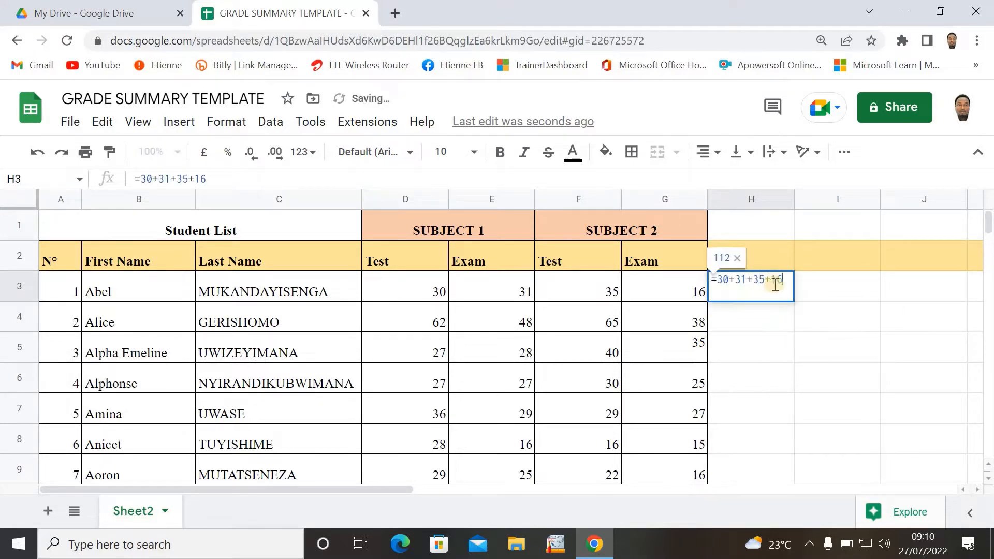
{"action": "key", "text": "BackSpace"}
{"action": "key", "text": "BackSpace"}
{"action": "key", "text": "BackSpace"}
{"action": "key", "text": "BackSpace"}
{"action": "key", "text": "BackSpace"}
{"action": "key", "text": "BackSpace"}
{"action": "key", "text": "BackSpace"}
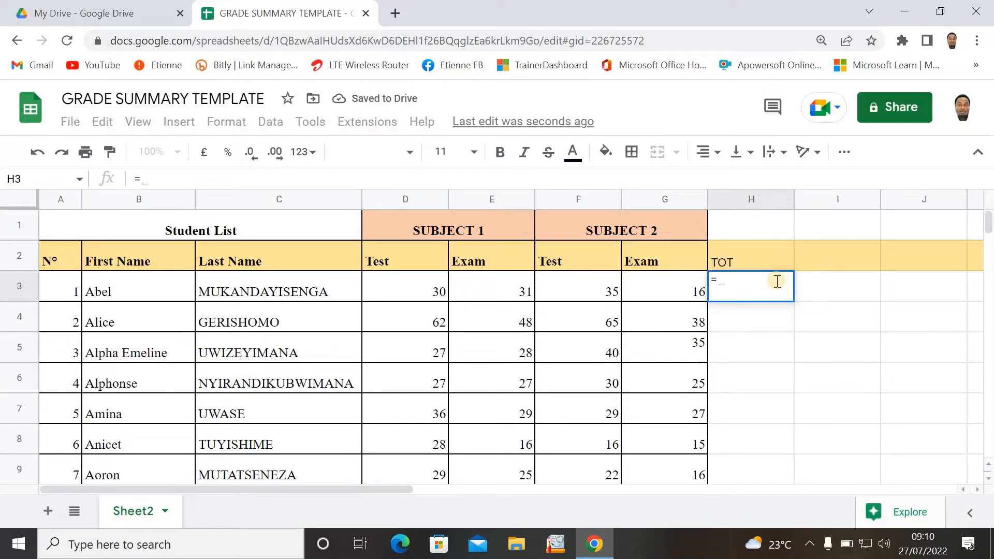
{"action": "left_click", "coordinate": [429, 290]}
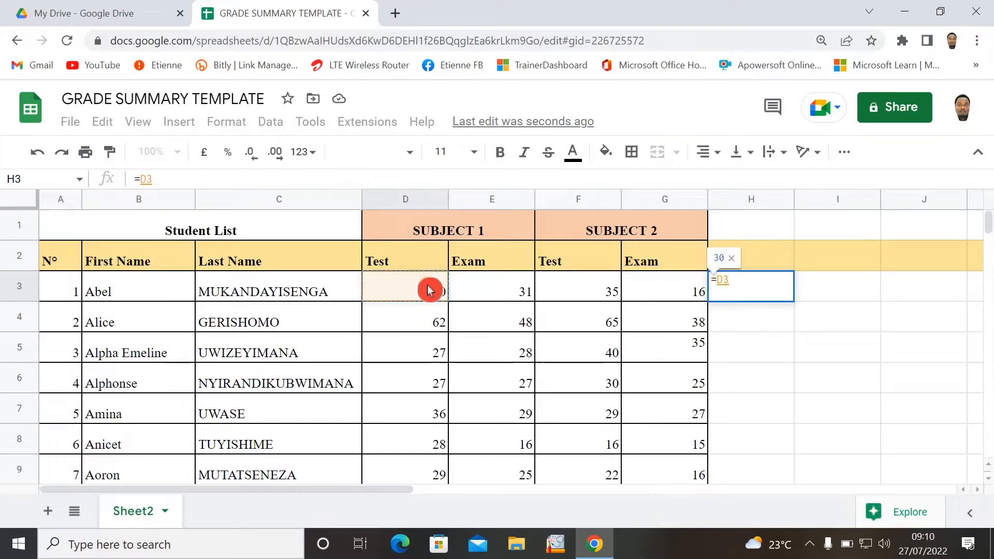
{"action": "type", "text": "+"}
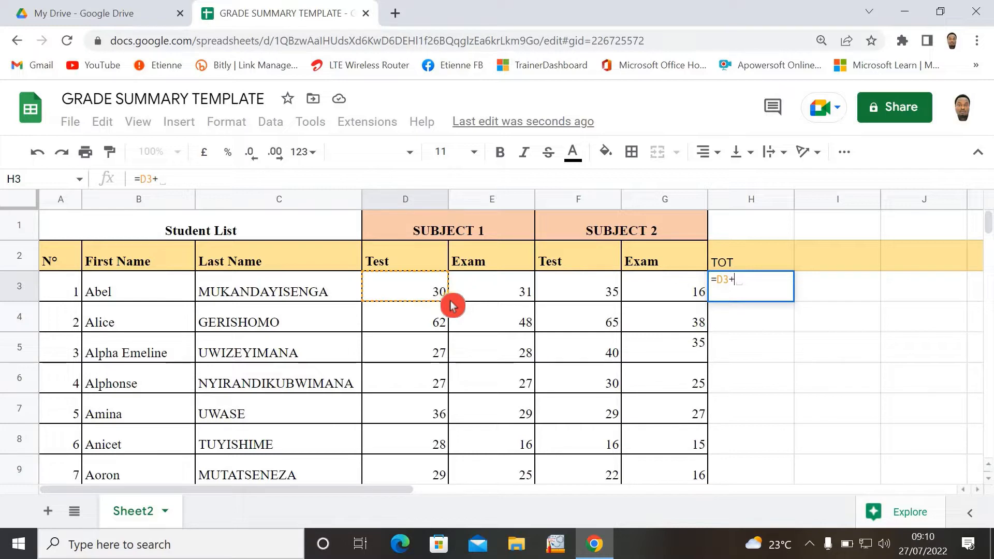
{"action": "left_click", "coordinate": [476, 292]}
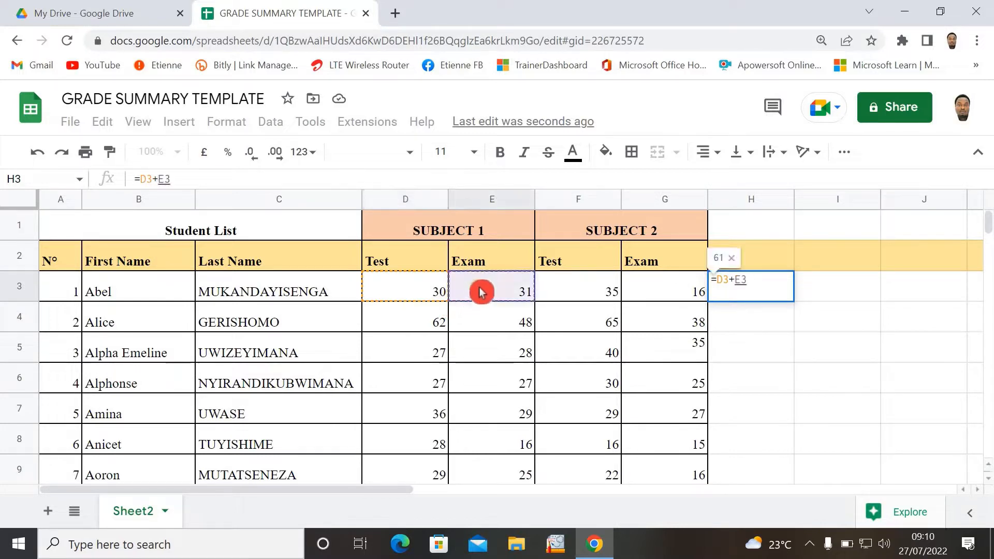
{"action": "type", "text": "+"}
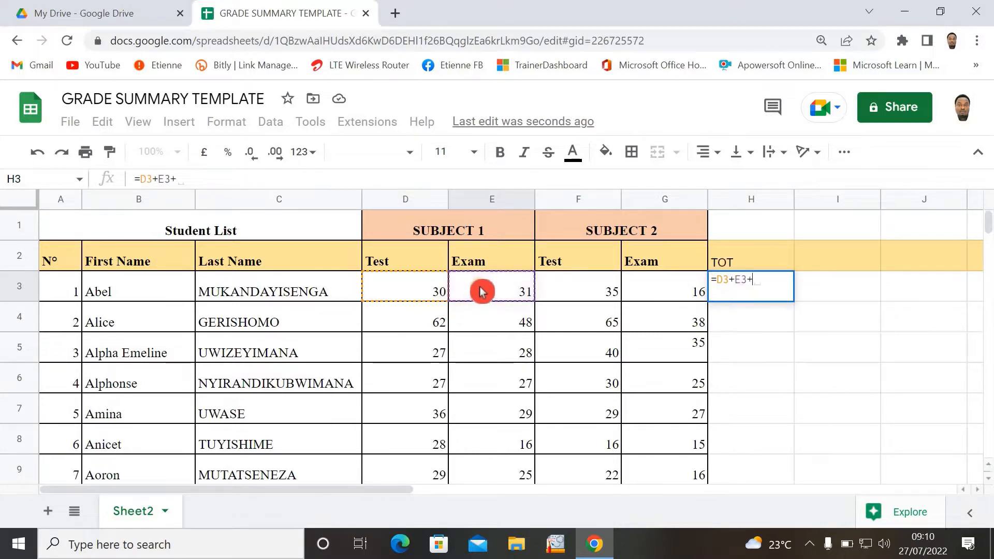
{"action": "left_click", "coordinate": [574, 290]}
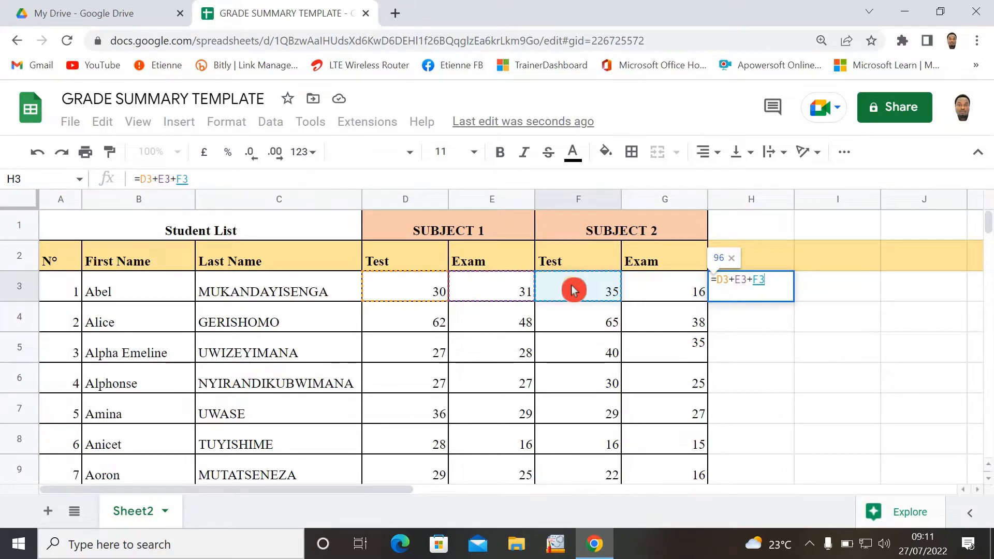
{"action": "type", "text": "+"}
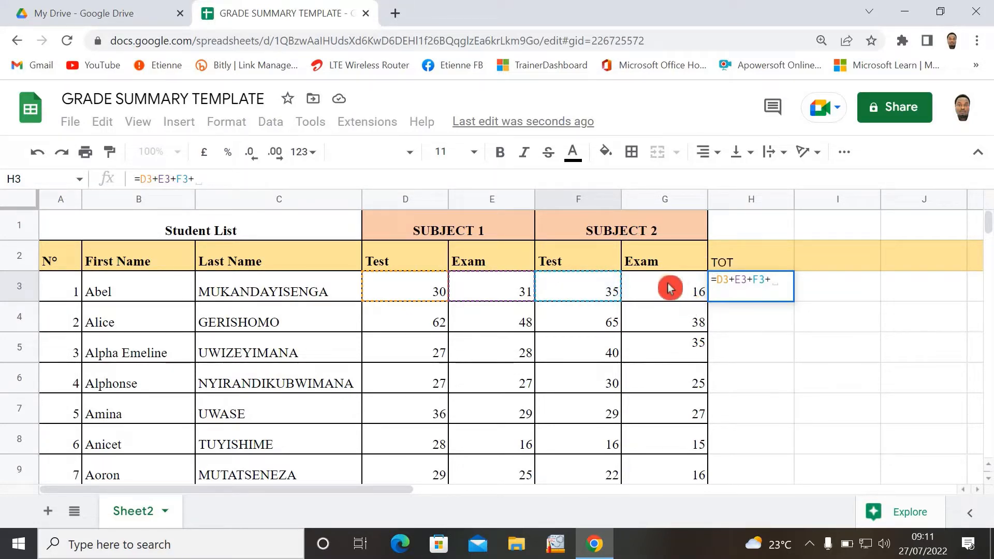
{"action": "left_click", "coordinate": [657, 295]}
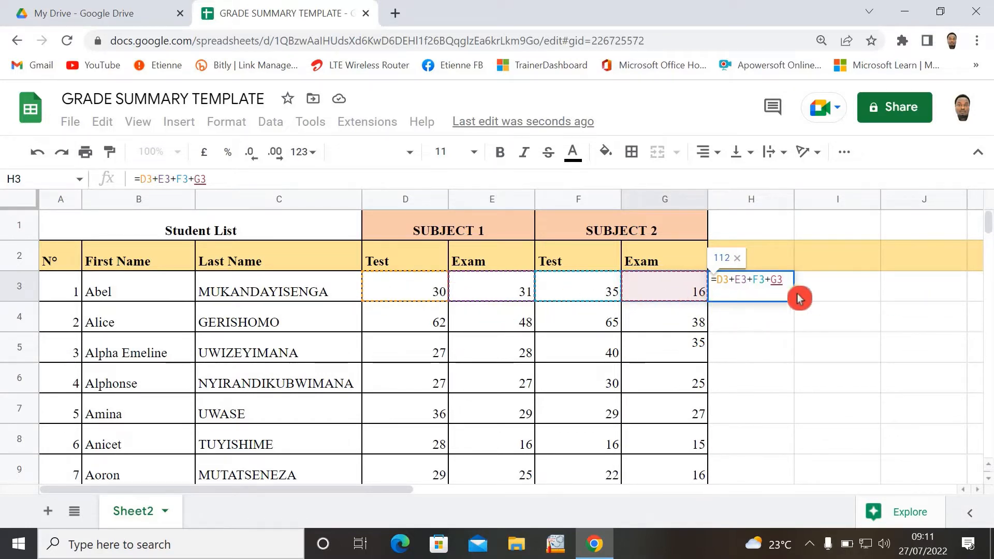
Clear the cell-reference addition from H3's formula, keeping only the equals sign
{"action": "key", "text": "BackSpace"}
{"action": "key", "text": "BackSpace"}
{"action": "key", "text": "BackSpace"}
{"action": "key", "text": "BackSpace"}
{"action": "key", "text": "BackSpace"}
{"action": "key", "text": "BackSpace"}
{"action": "key", "text": "BackSpace"}
{"action": "key", "text": "BackSpace"}
{"action": "key", "text": "BackSpace"}
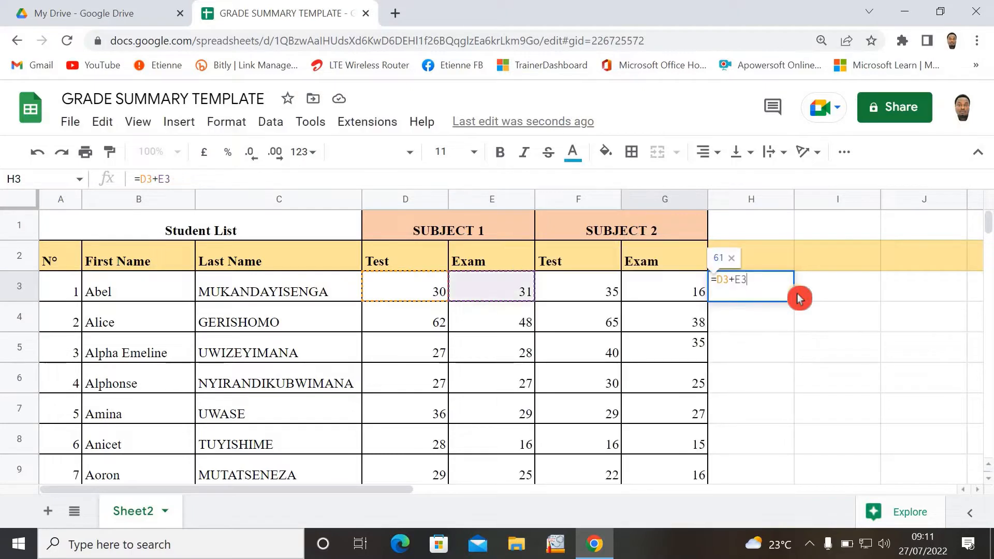
{"action": "key", "text": "BackSpace"}
{"action": "key", "text": "BackSpace"}
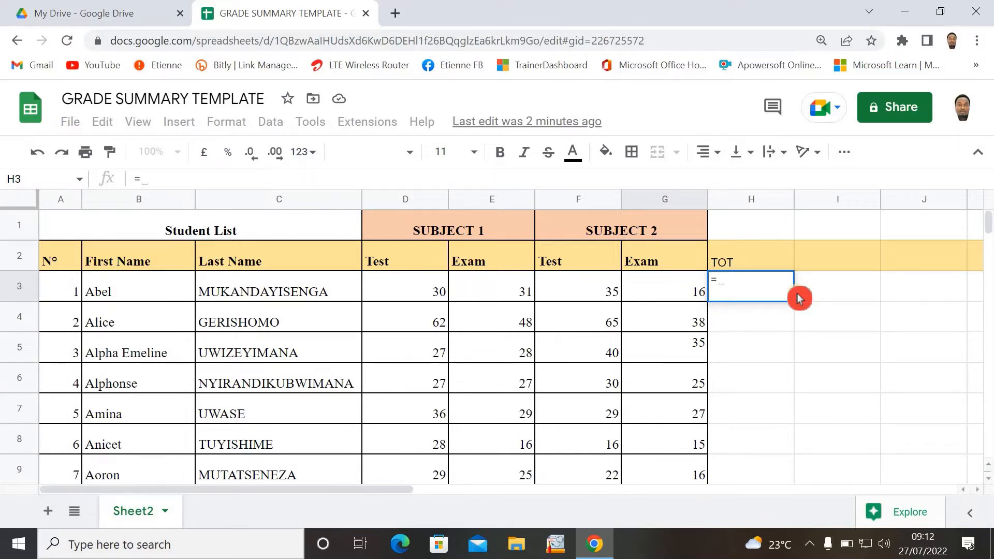
Total the first student's marks in H3 with =SUM(D3:G3) and accept the suggested auto-fill for the remaining students
{"action": "type", "text": "S"}
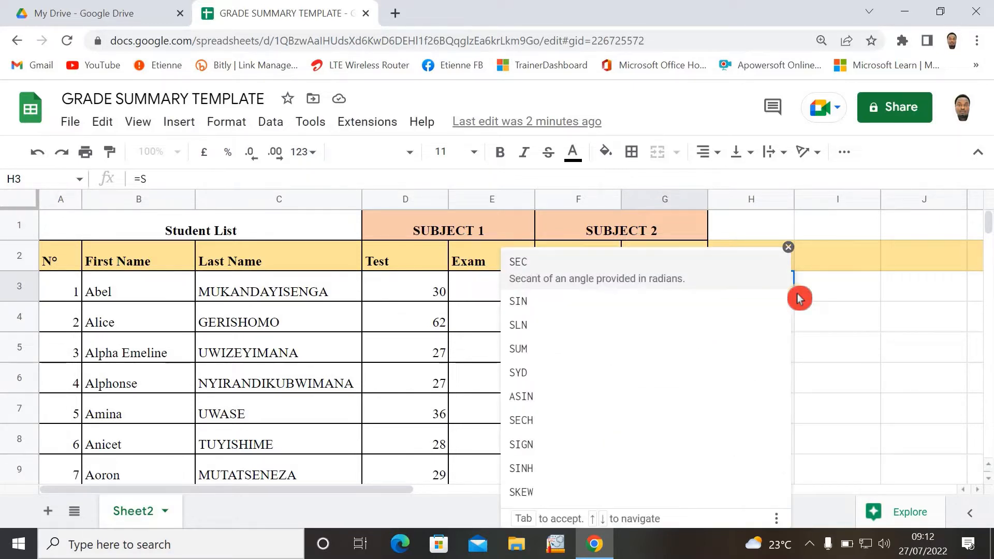
{"action": "type", "text": "UM"}
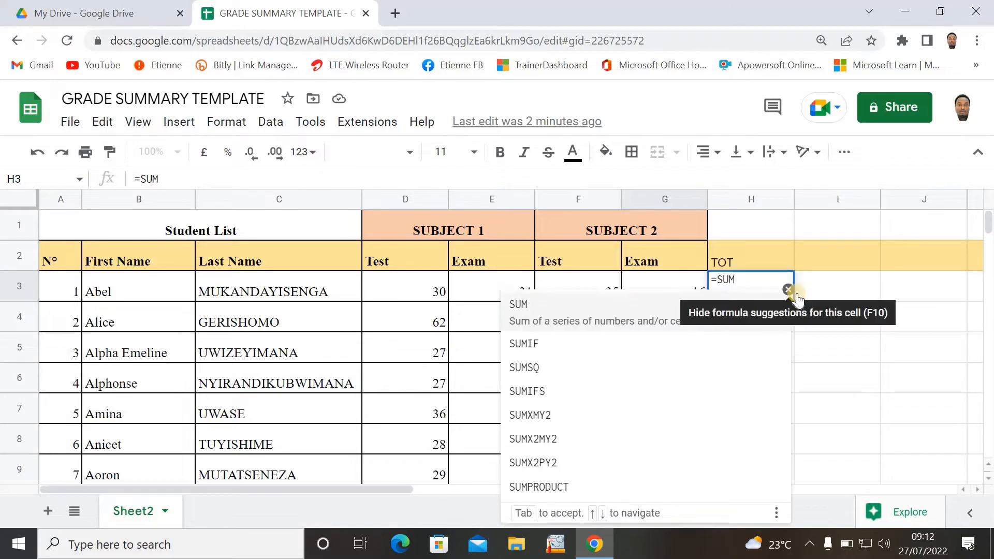
{"action": "type", "text": "("}
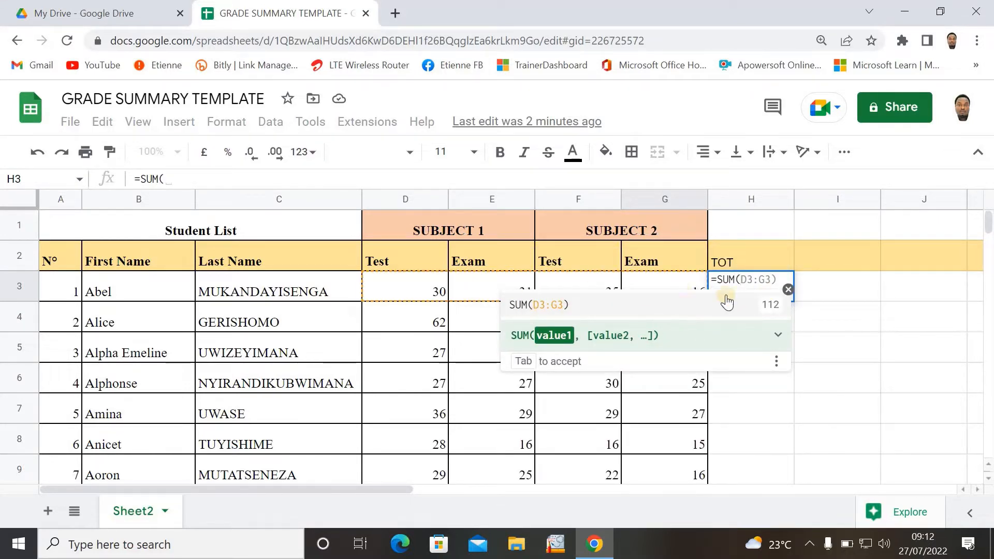
{"action": "mouse_move", "coordinate": [375, 294]}
{"action": "left_mouse_down"}
{"action": "mouse_move", "coordinate": [583, 278]}
{"action": "mouse_move", "coordinate": [451, 289]}
{"action": "left_mouse_up"}
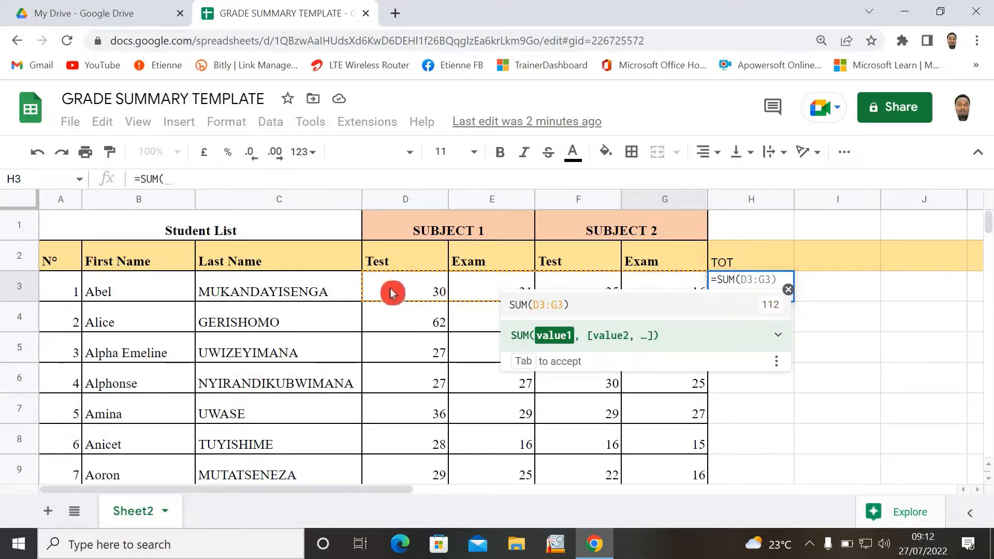
{"action": "left_click_drag", "start_coordinate": [390, 293], "coordinate": [670, 295]}
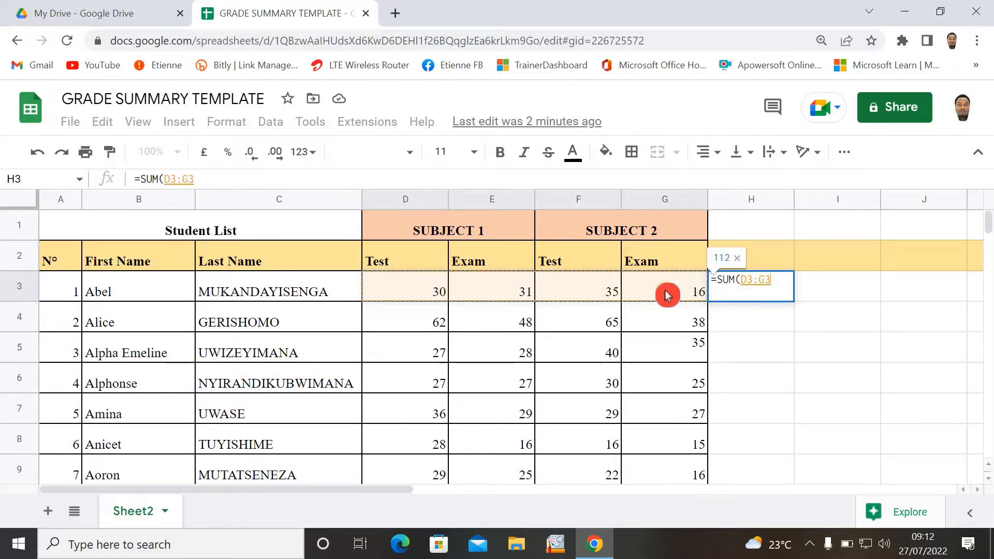
{"action": "type", "text": ")"}
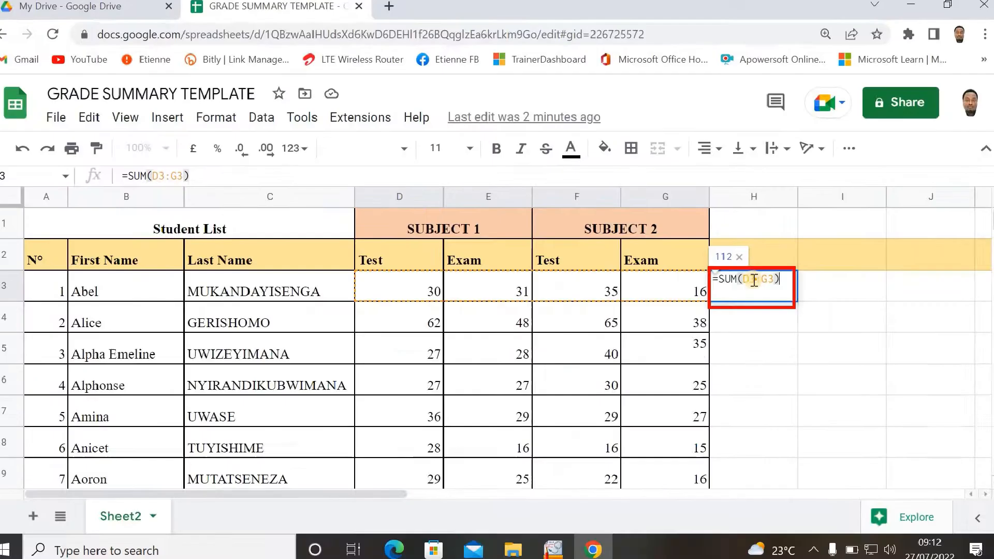
{"action": "left_click", "coordinate": [865, 274]}
{"action": "key", "text": "Return"}
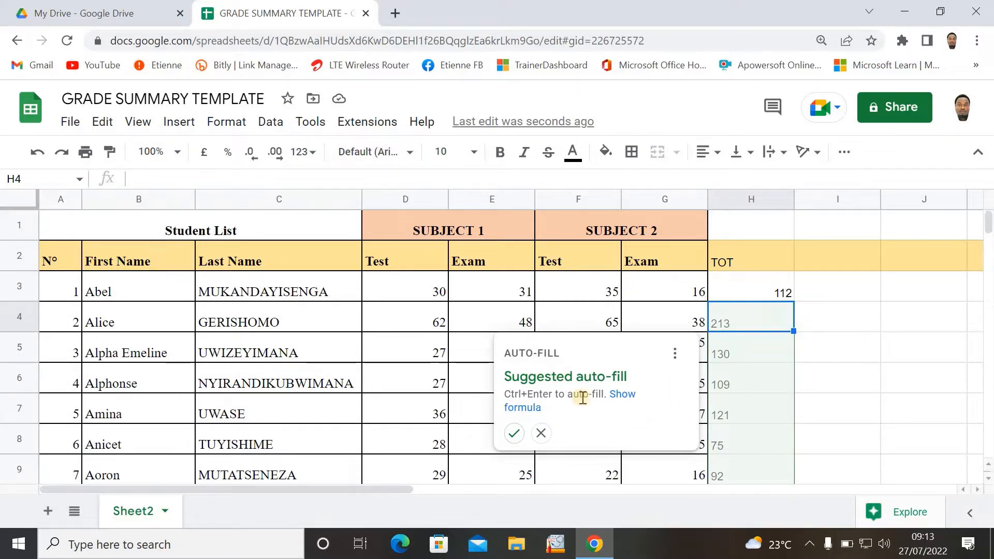
{"action": "left_click", "coordinate": [514, 434]}
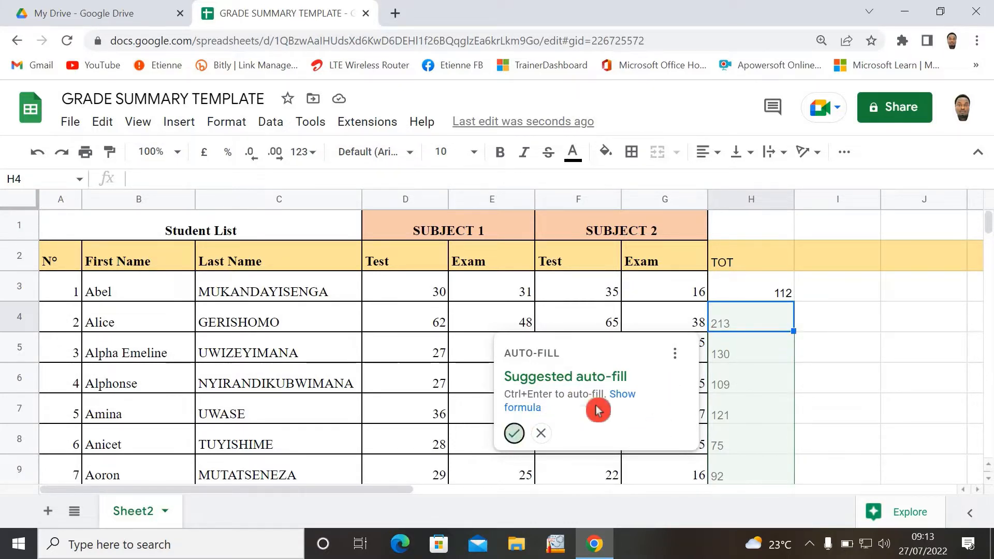
{"action": "left_click", "coordinate": [828, 371]}
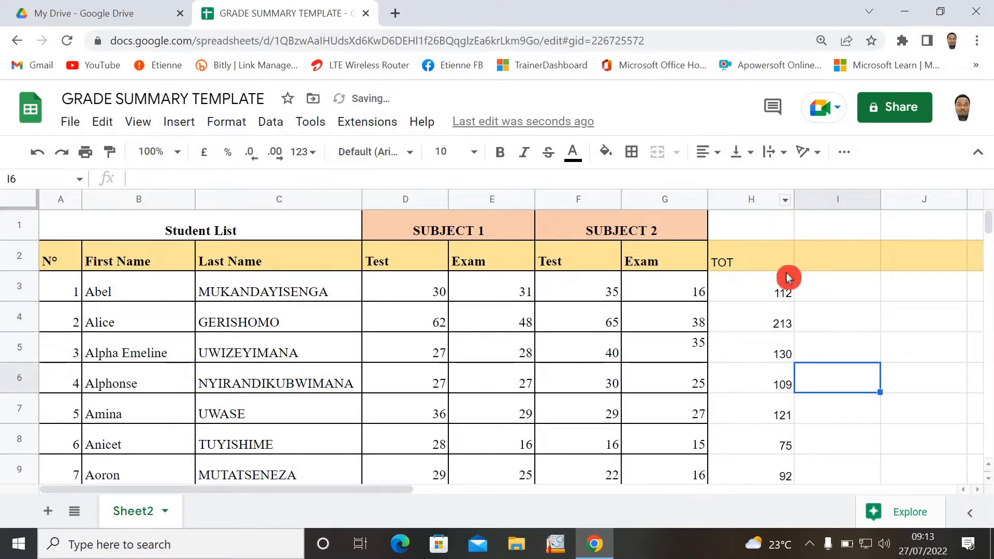
Left-align the whole TOT column H
{"action": "left_click", "coordinate": [747, 199]}
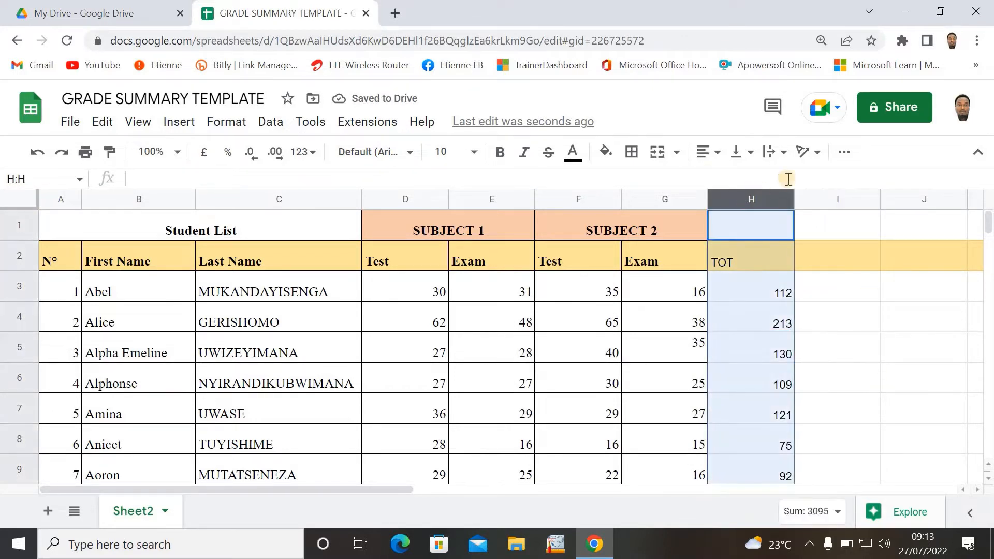
{"action": "left_click", "coordinate": [709, 152]}
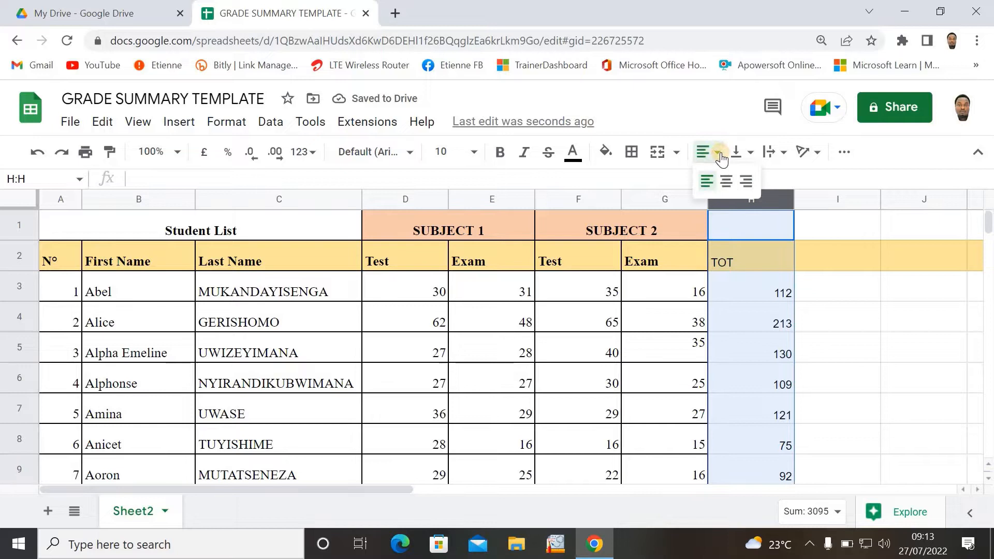
{"action": "left_click", "coordinate": [707, 182]}
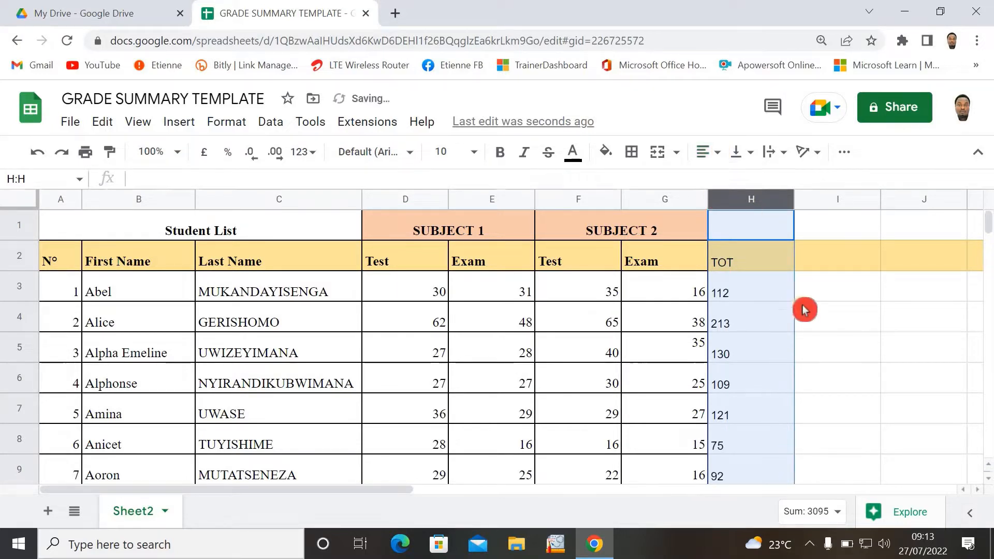
{"action": "left_click", "coordinate": [807, 311]}
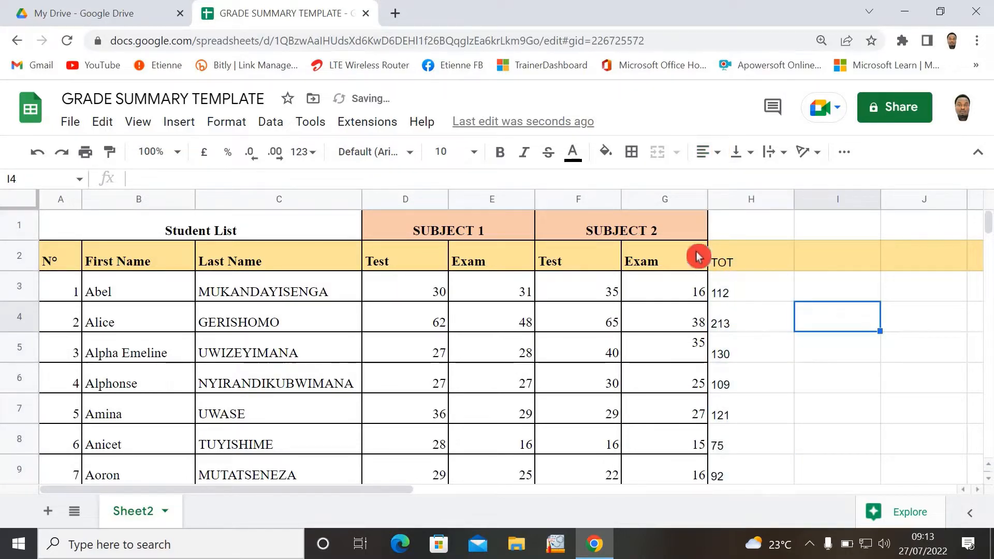
Centre the contents of the whole TOT column H horizontally
{"action": "left_click", "coordinate": [723, 194]}
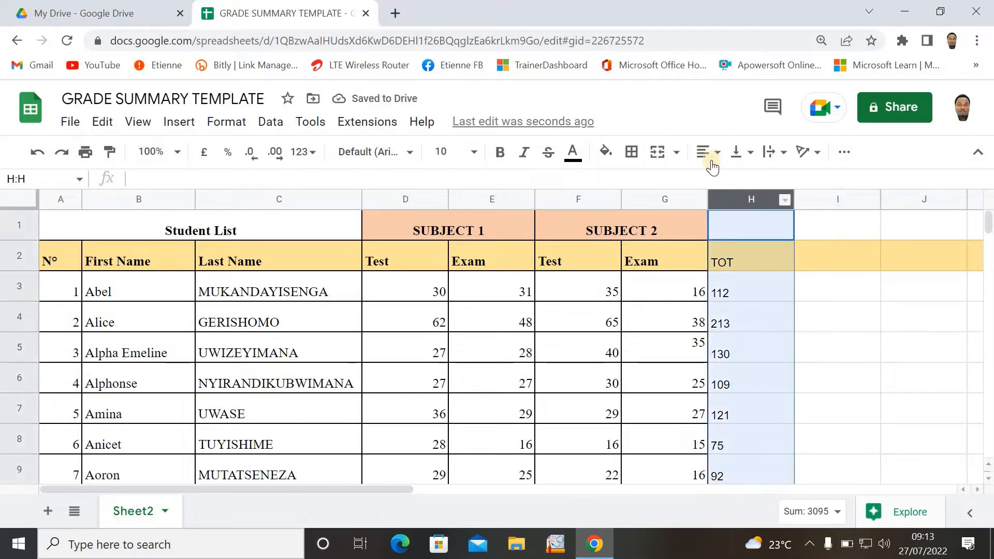
{"action": "left_click", "coordinate": [705, 152]}
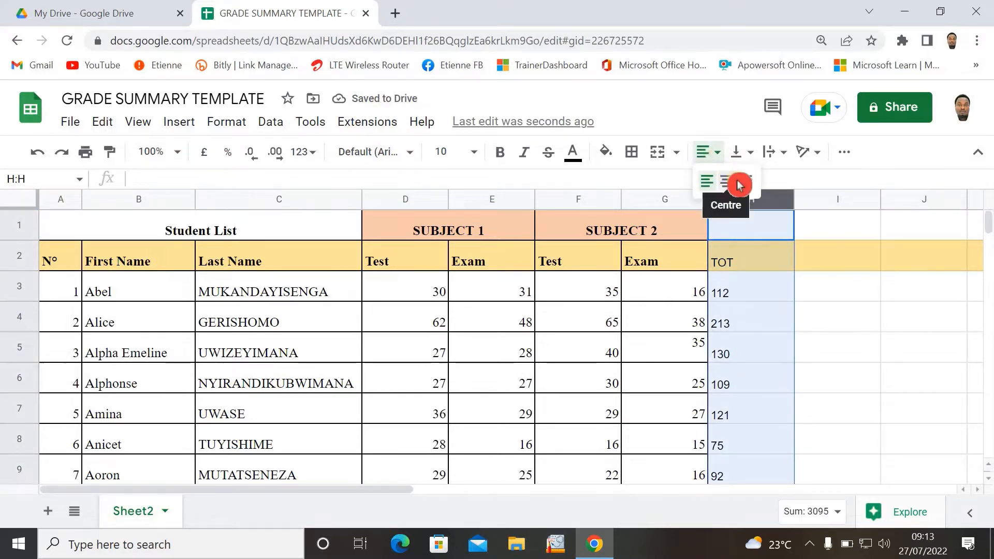
{"action": "left_click", "coordinate": [728, 182]}
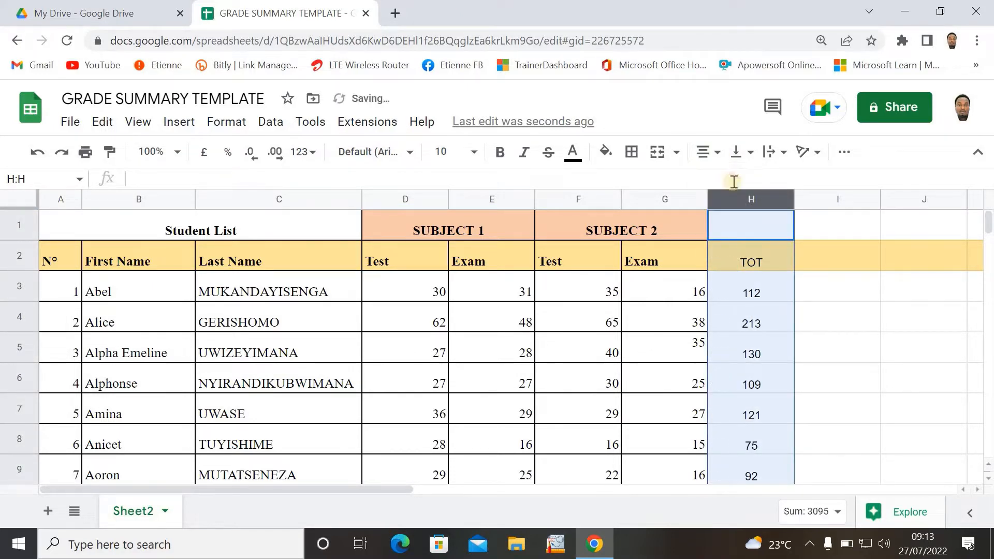
{"action": "left_click", "coordinate": [869, 344]}
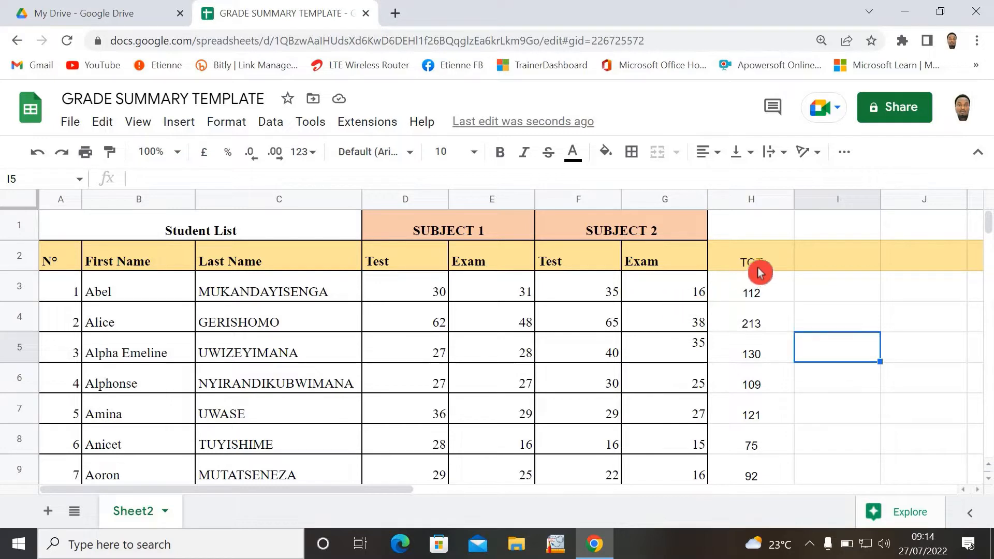
Change the header in H2 to ADD and enter the header SUBSTRACT in I2
{"action": "left_click", "coordinate": [731, 260]}
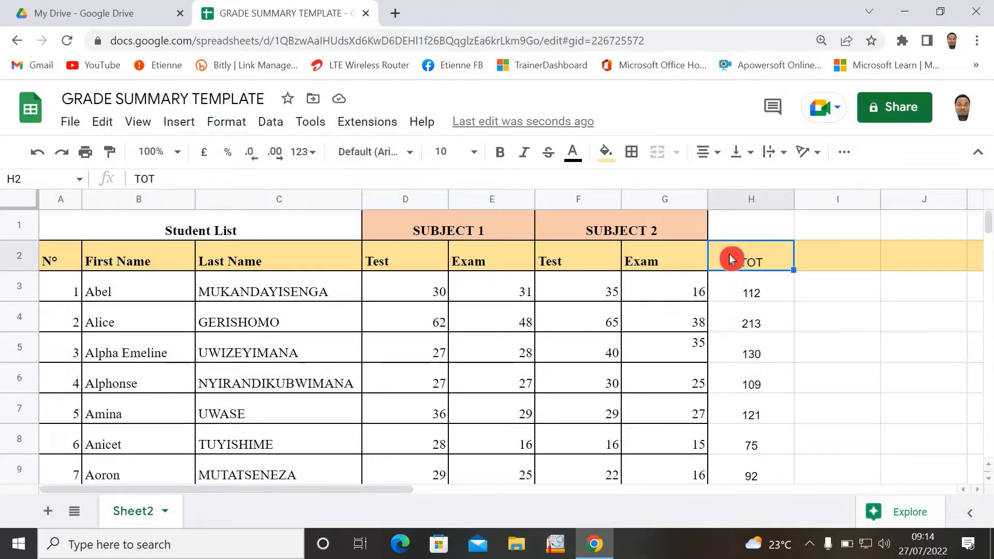
{"action": "type", "text": "ADD"}
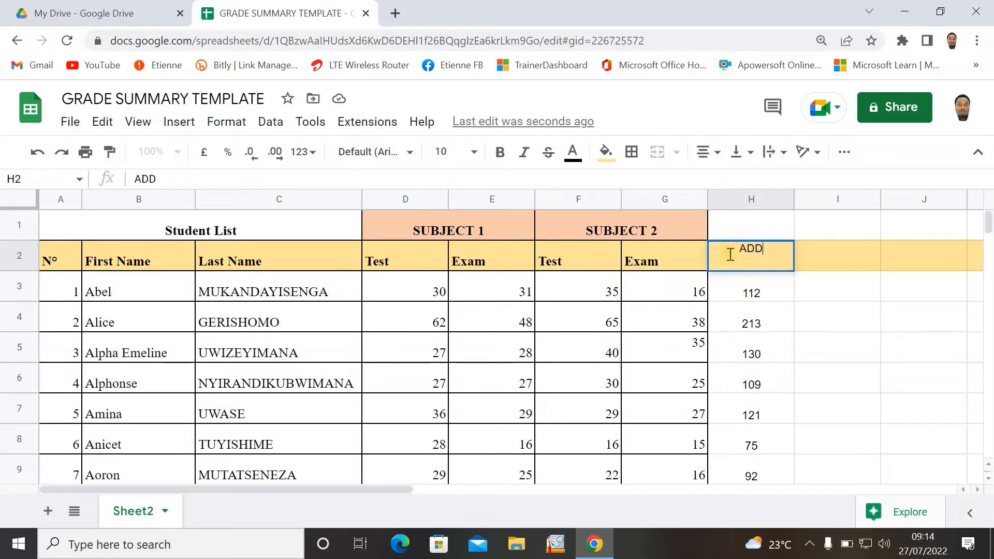
{"action": "left_click", "coordinate": [833, 250]}
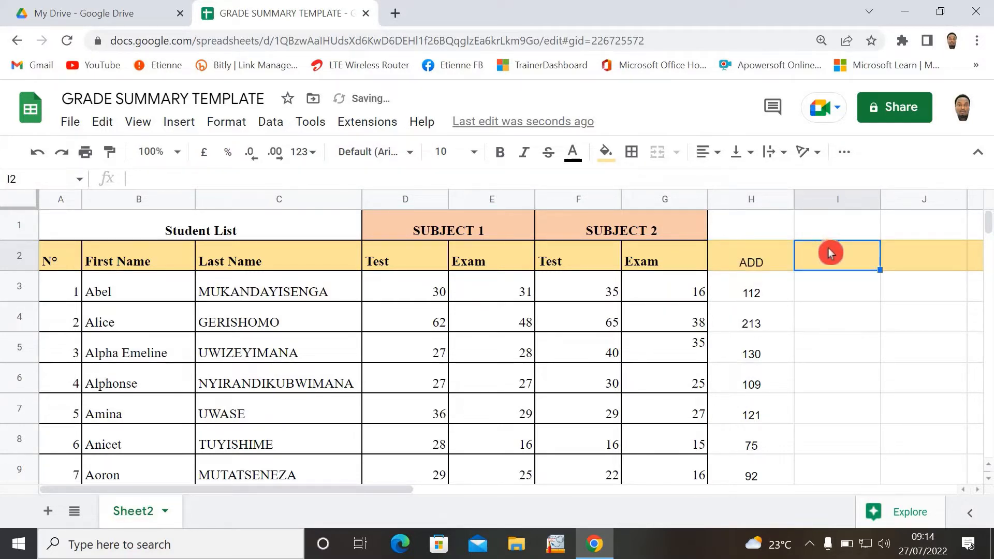
{"action": "type", "text": "SUBSTRACT"}
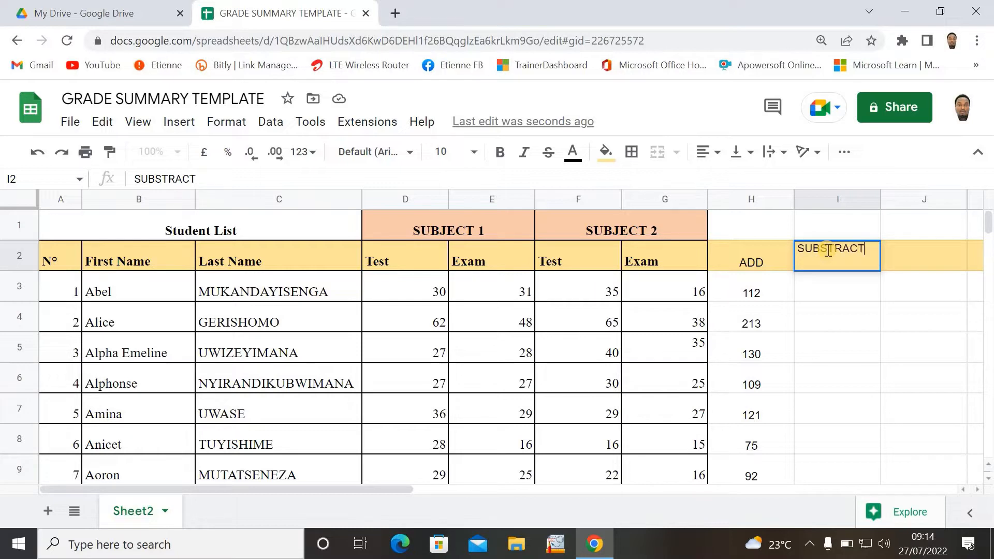
Enter the plain-number subtraction =30-2 in I3, below the SUBSTRACT header, and clear the cell again
{"action": "left_click", "coordinate": [845, 290]}
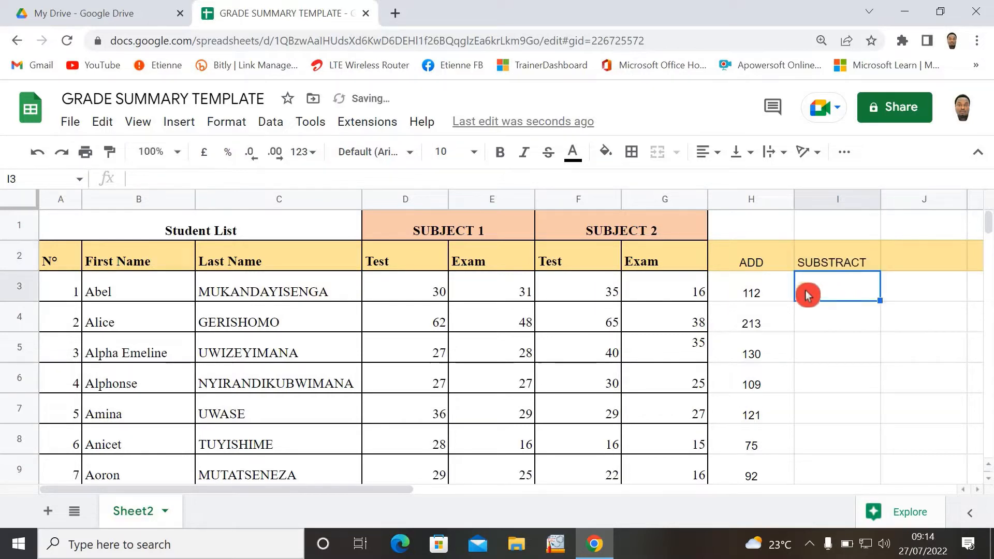
{"action": "type", "text": "="}
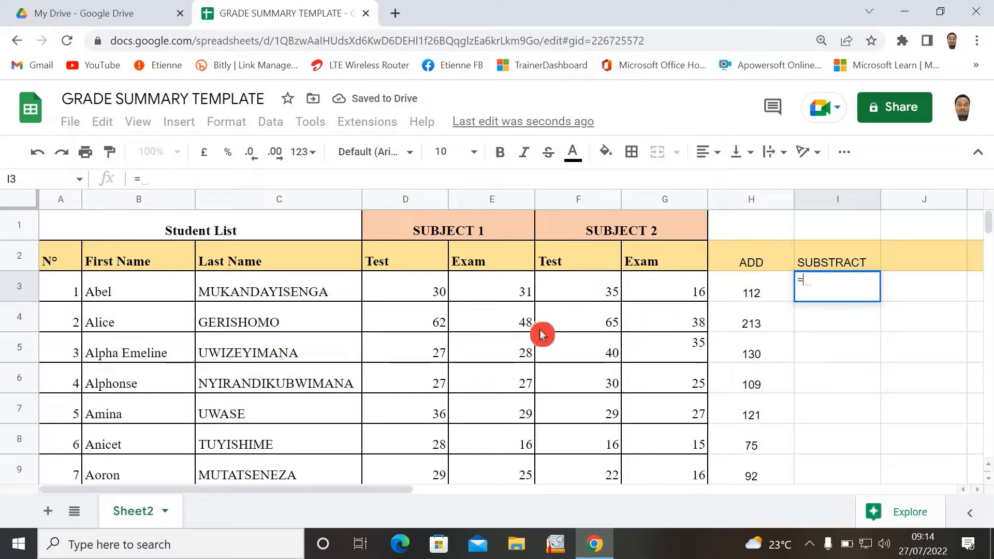
{"action": "left_click", "coordinate": [417, 292]}
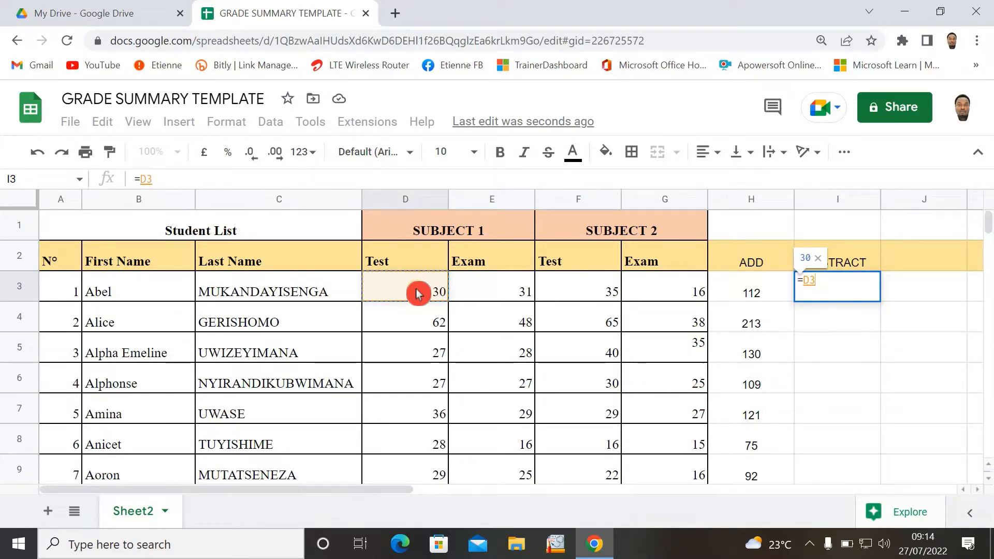
{"action": "key", "text": "BackSpace"}
{"action": "key", "text": "BackSpace"}
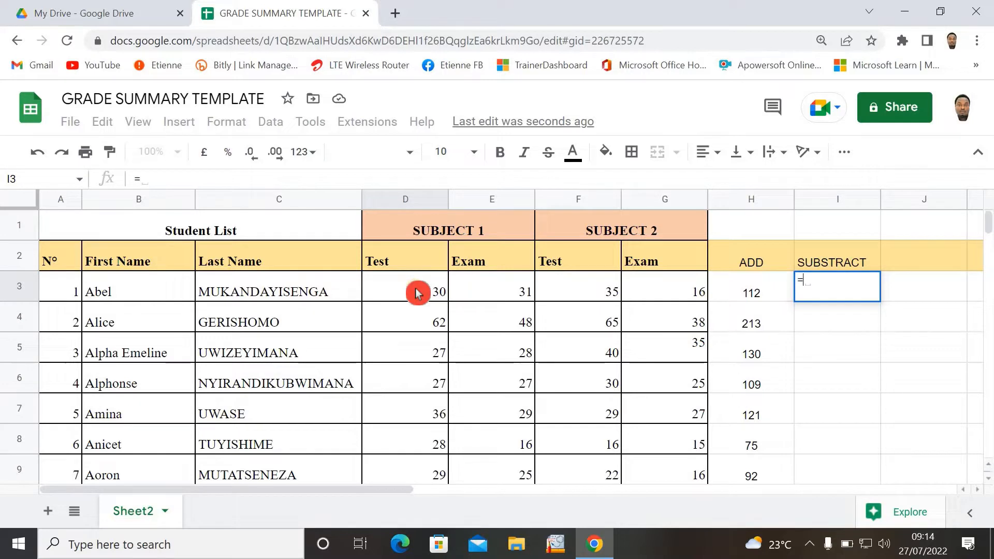
{"action": "type", "text": "30"}
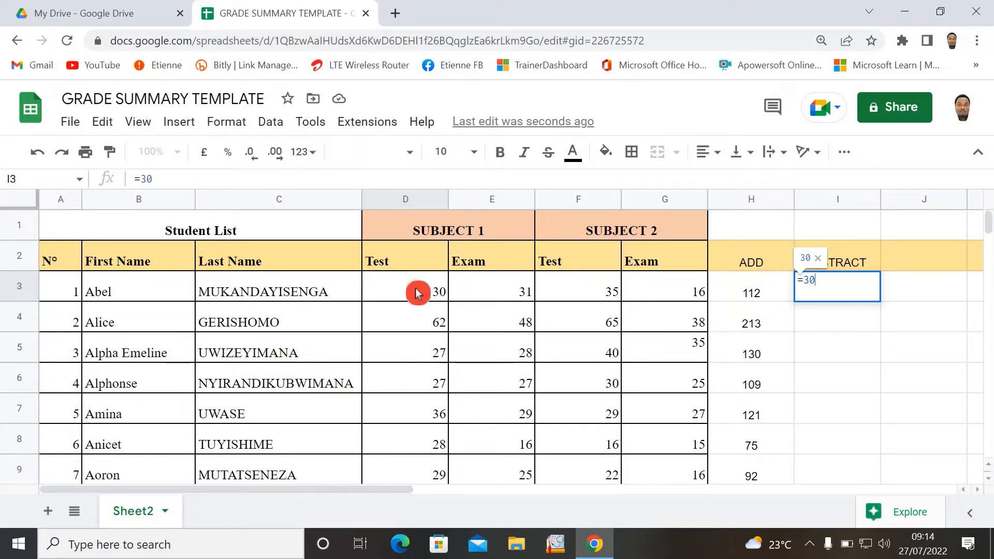
{"action": "type", "text": "-2"}
{"action": "key", "text": "Return"}
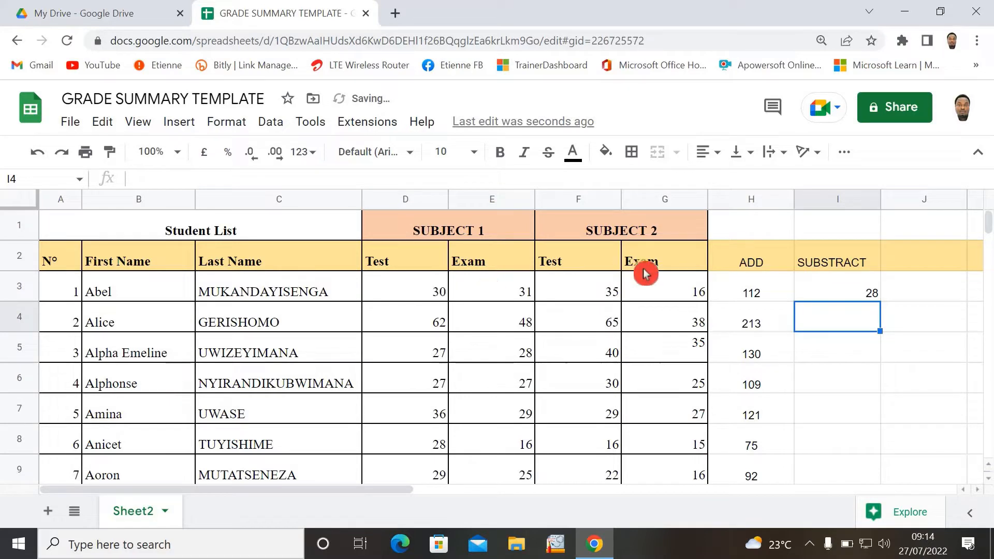
{"action": "left_click", "coordinate": [842, 292]}
{"action": "key", "text": "Delete"}
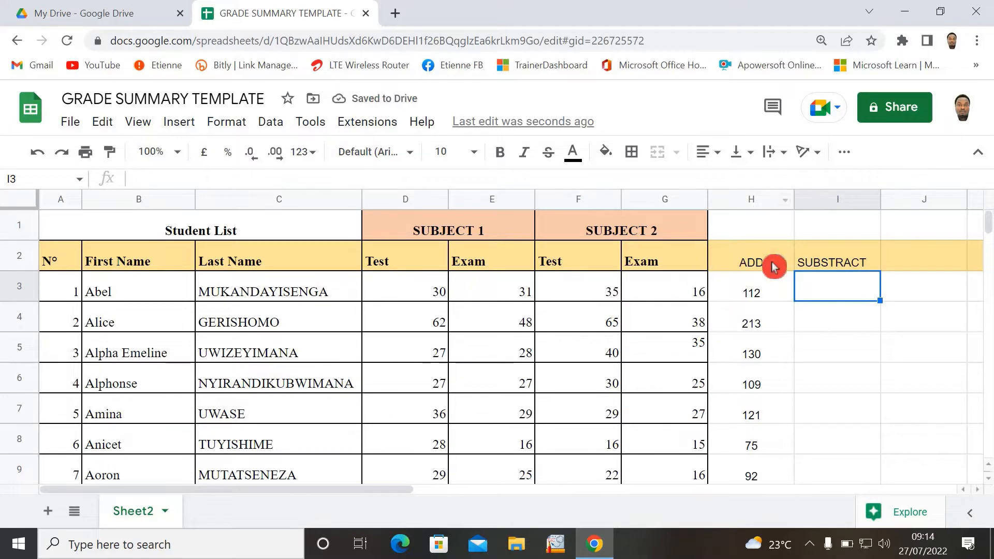
Enter the formula =D3-E3 in I3, subtracting the Subject 1 exam mark from the test mark, and reject the suggested auto-fill
{"action": "double_click", "coordinate": [844, 286]}
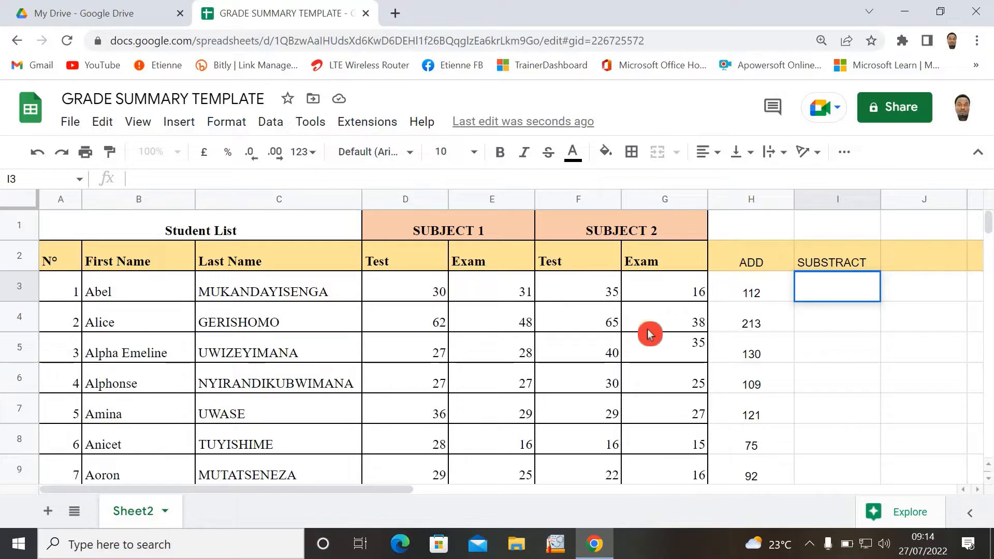
{"action": "left_click", "coordinate": [404, 297]}
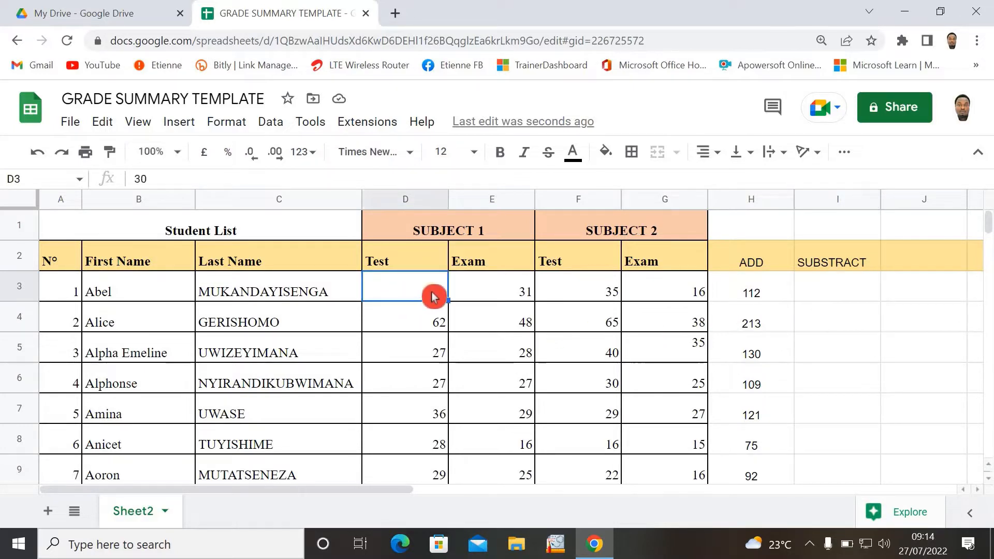
{"action": "double_click", "coordinate": [823, 283]}
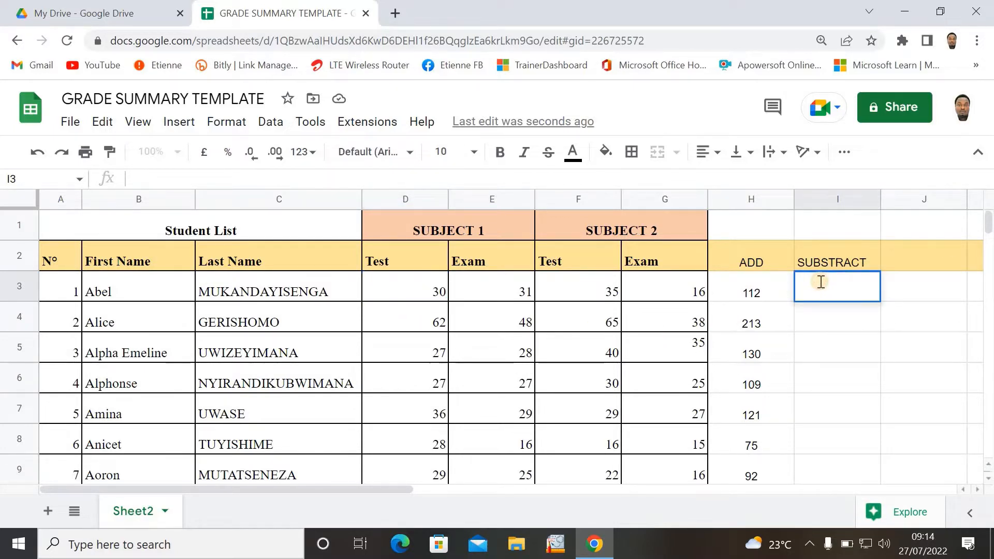
{"action": "type", "text": "="}
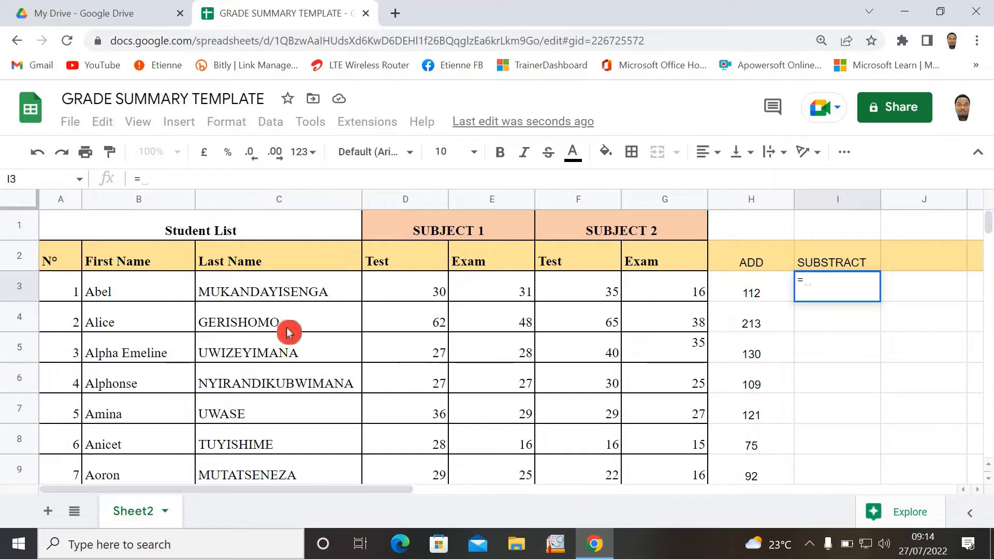
{"action": "left_click", "coordinate": [415, 300]}
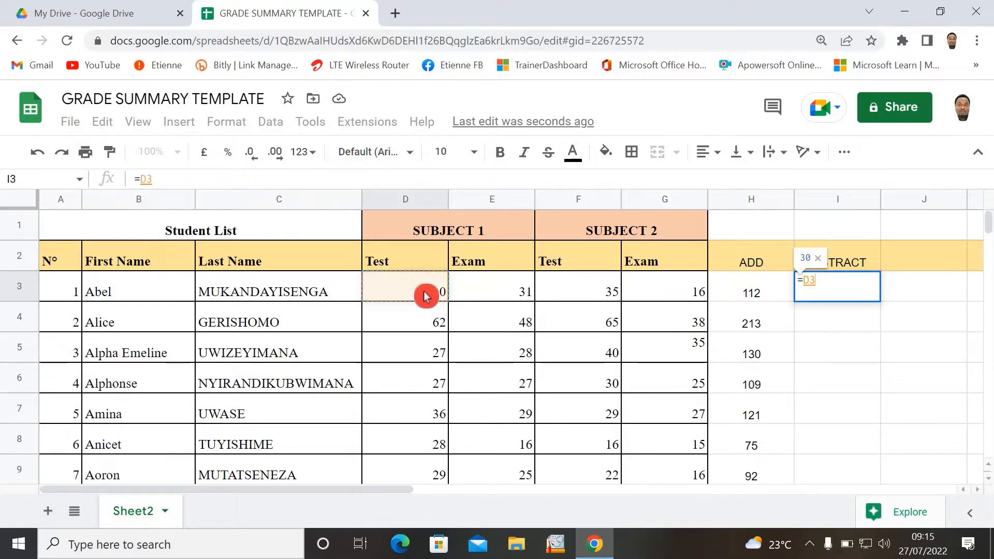
{"action": "type", "text": "-"}
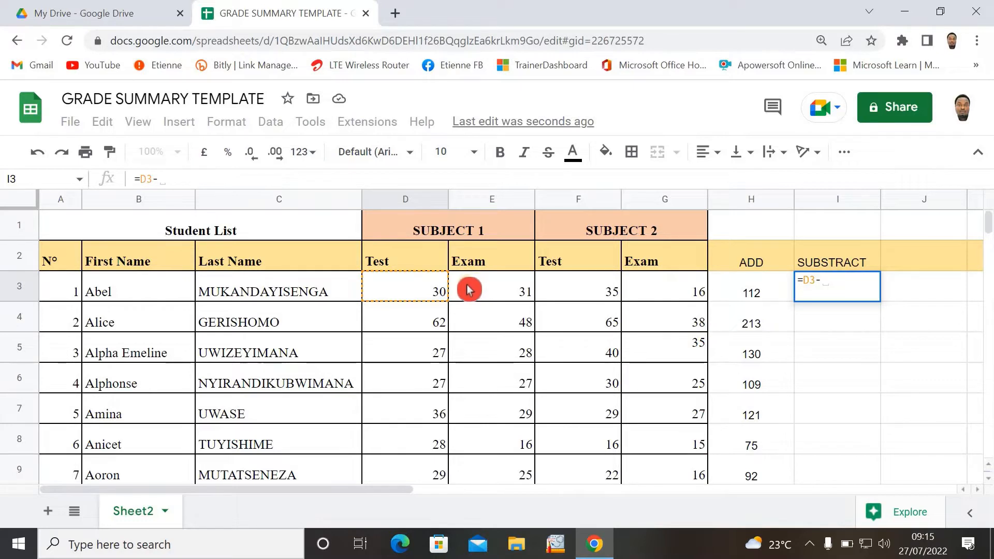
{"action": "left_click", "coordinate": [510, 288]}
{"action": "key", "text": "Return"}
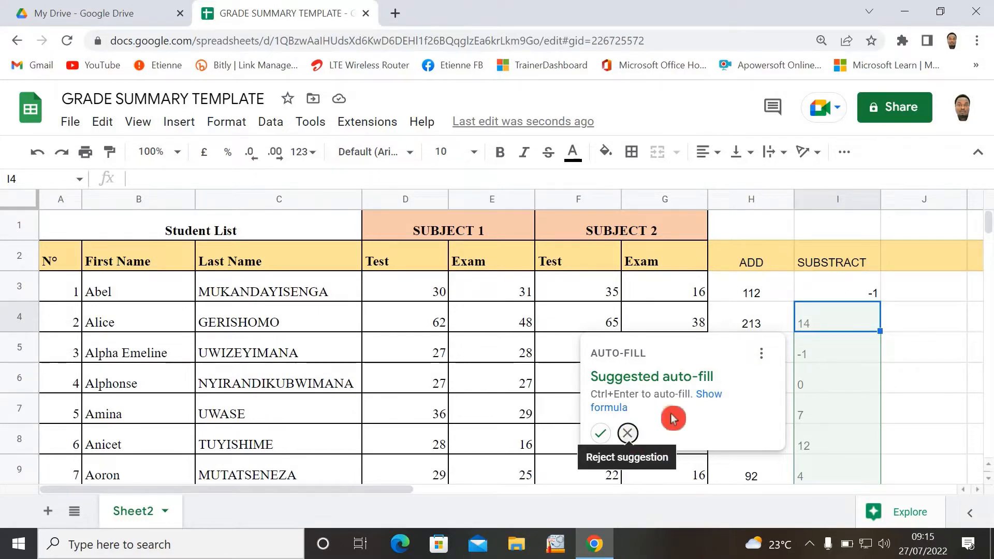
{"action": "left_click", "coordinate": [627, 434]}
Replace the formula in I3 with =H3-10 to subtract 10 from the first student's ADD total
{"action": "double_click", "coordinate": [820, 297]}
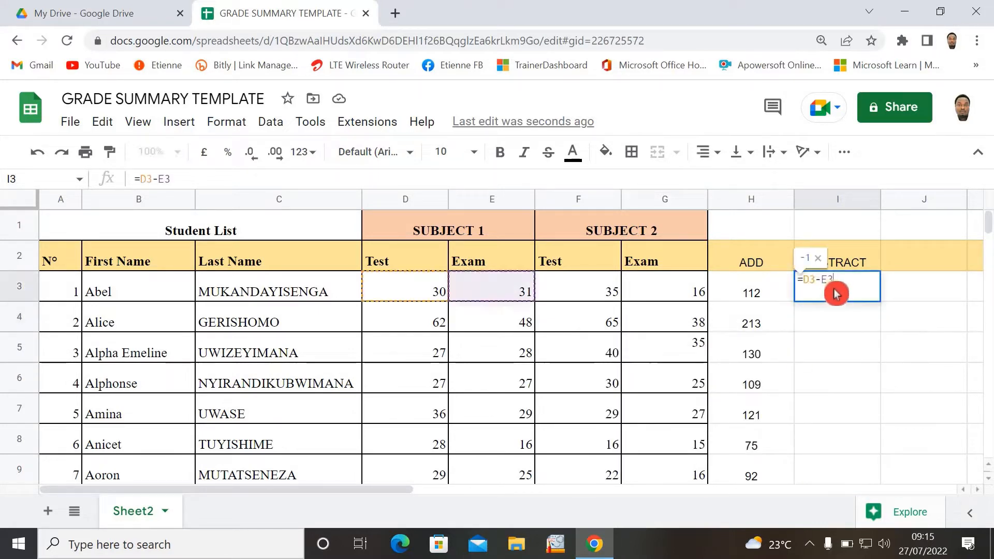
{"action": "key", "text": "BackSpace"}
{"action": "key", "text": "BackSpace"}
{"action": "key", "text": "BackSpace"}
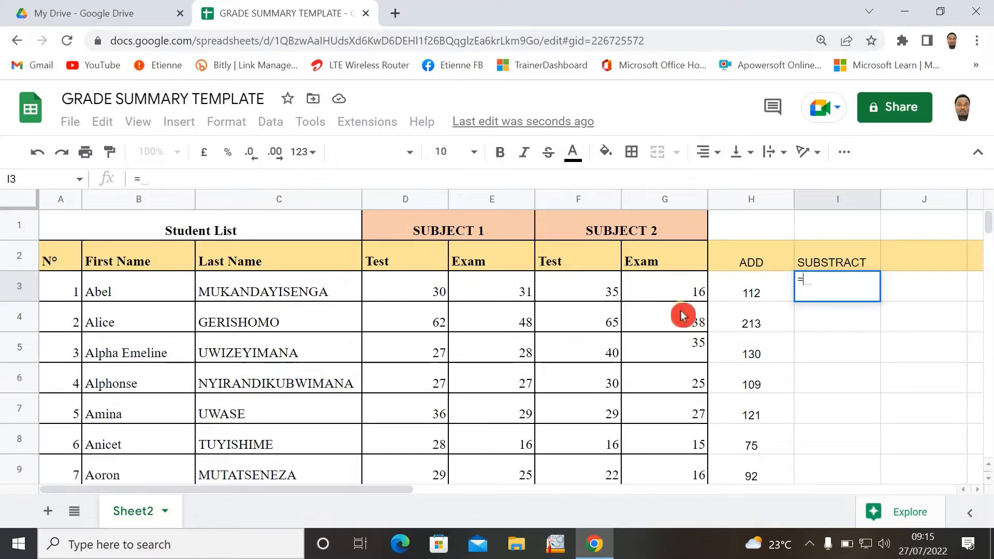
{"action": "left_click", "coordinate": [757, 294]}
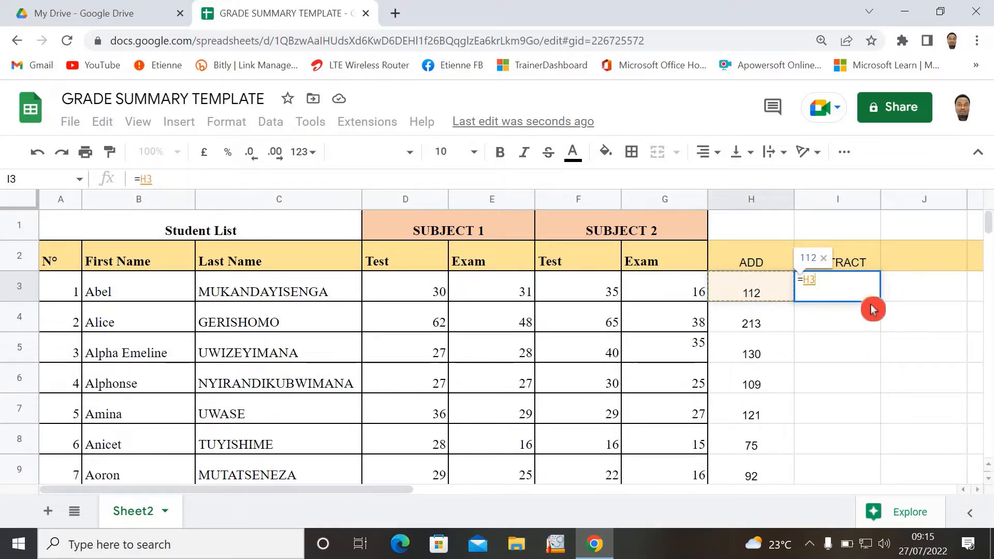
{"action": "type", "text": "-"}
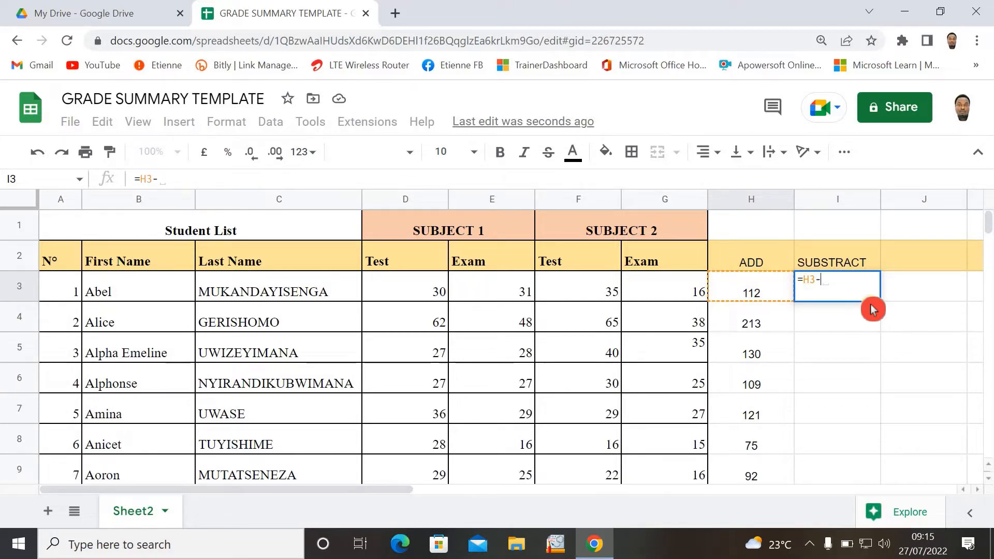
{"action": "type", "text": "10"}
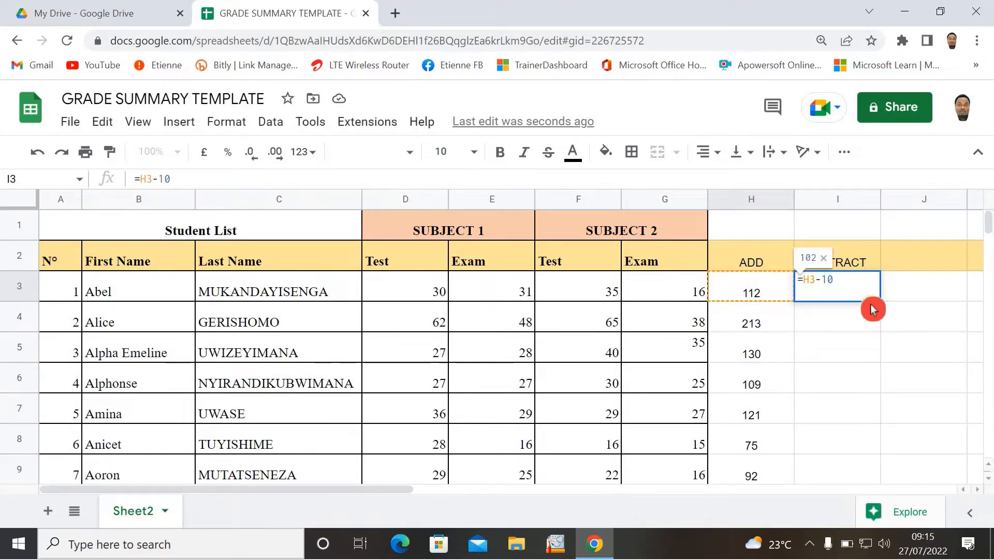
{"action": "key", "text": "Return"}
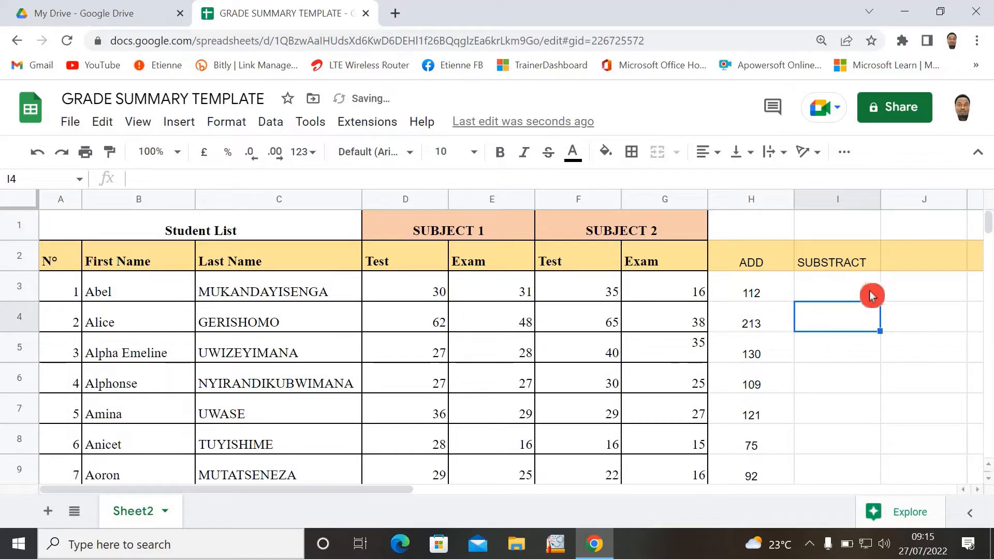
Centre the contents of the whole SUBSTRACT column I horizontally
{"action": "left_click", "coordinate": [824, 194]}
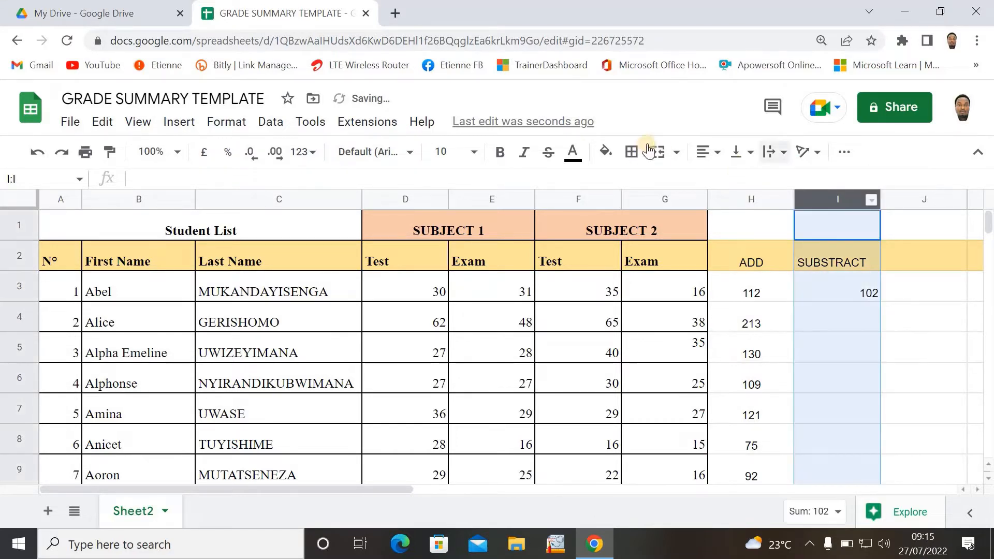
{"action": "left_click", "coordinate": [707, 151]}
{"action": "left_click", "coordinate": [726, 182]}
{"action": "left_click", "coordinate": [875, 344]}
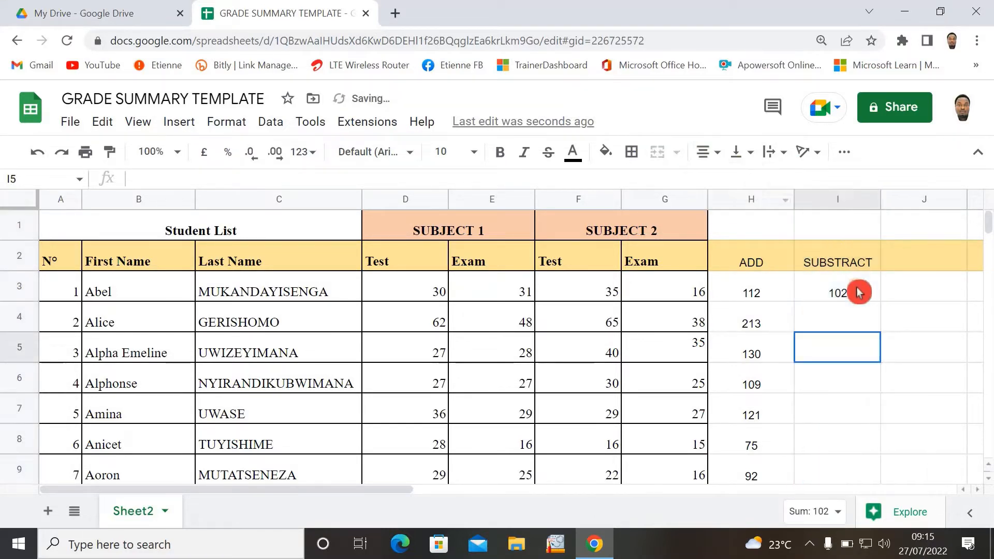
Fill the subtraction formula from I3 down the SUBSTRACT column for all the students
{"action": "left_click", "coordinate": [878, 297]}
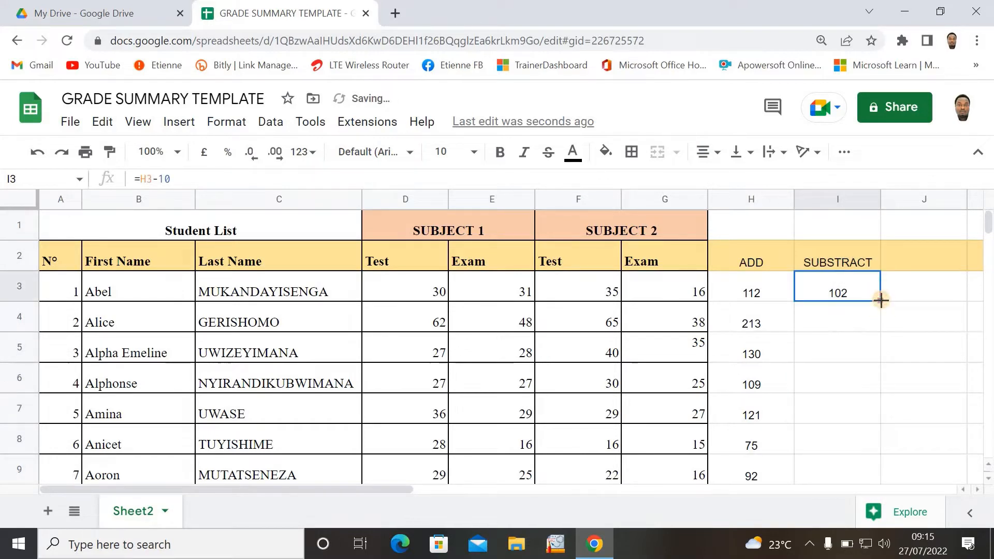
{"action": "double_click", "coordinate": [880, 300]}
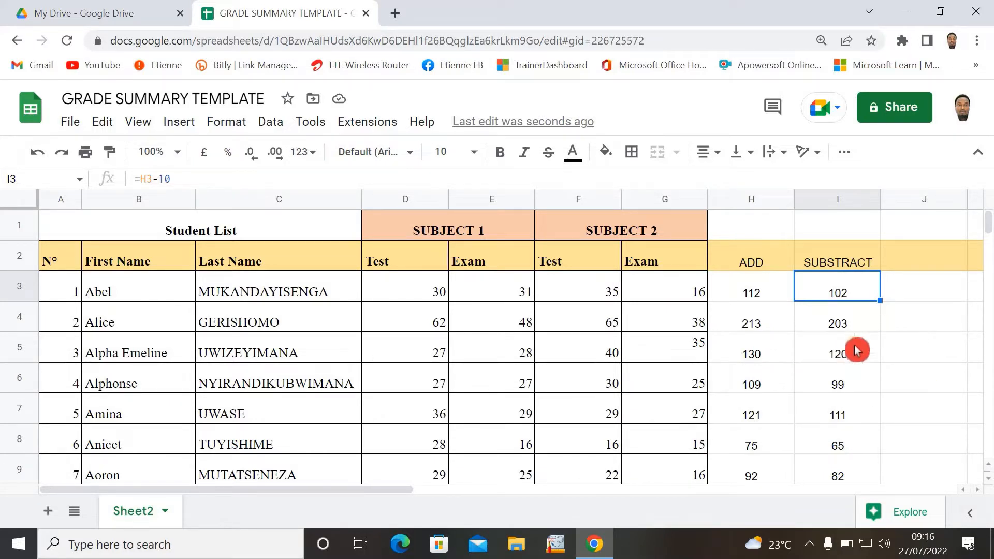
{"action": "left_click", "coordinate": [891, 370]}
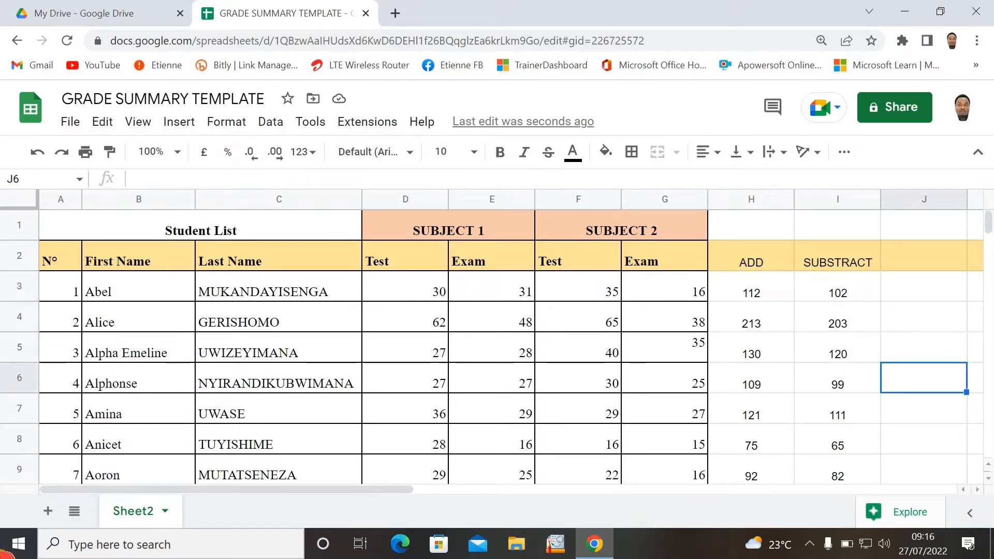
Enter the header MULTIPLY in J2, beside the SUBSTRACT header
{"action": "left_click_drag", "start_coordinate": [215, 486], "coordinate": [278, 492]}
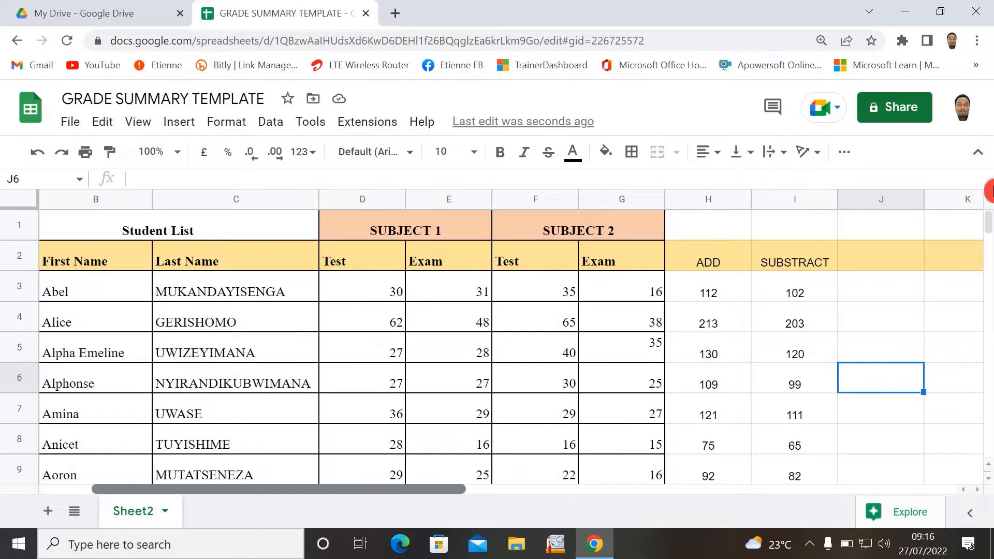
{"action": "left_click", "coordinate": [894, 262]}
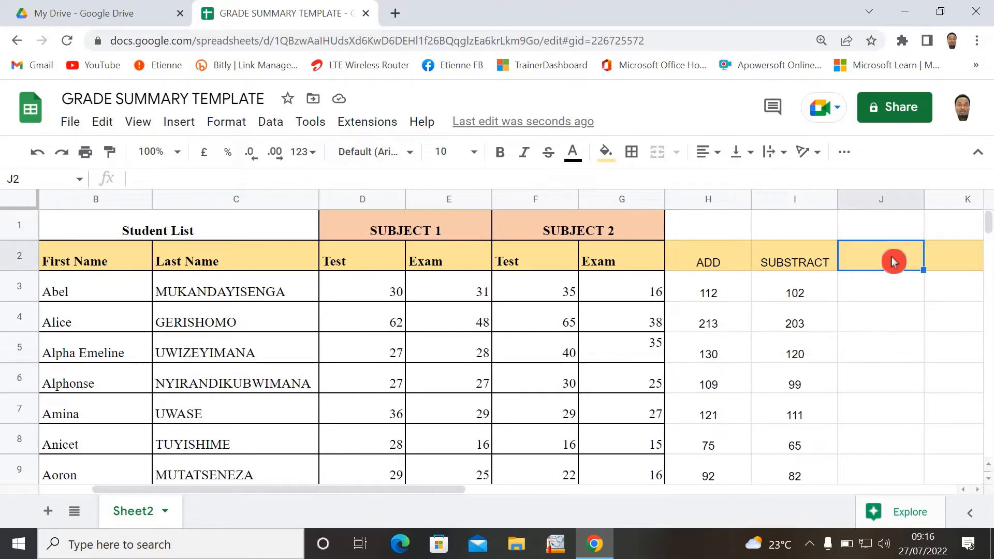
{"action": "type", "text": "MULTI"}
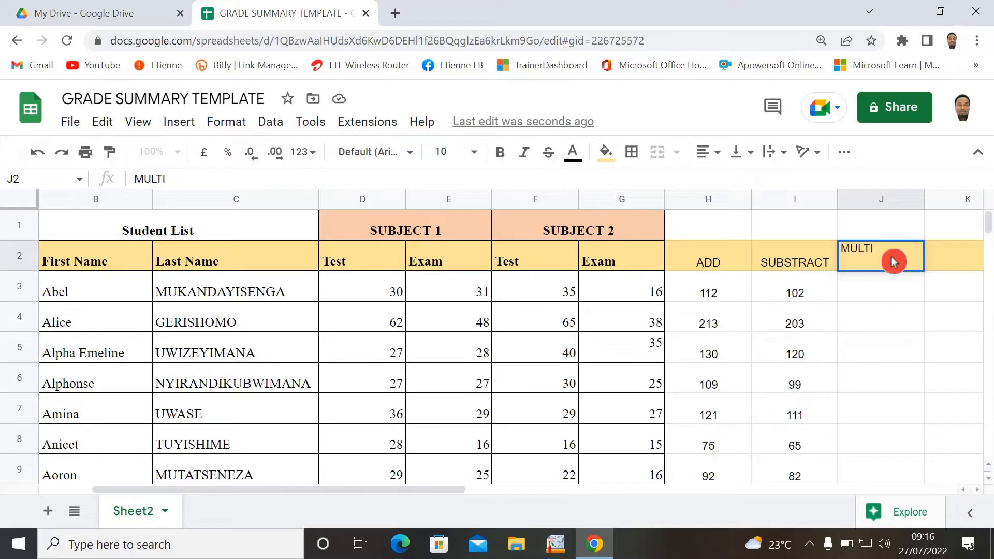
{"action": "type", "text": "PLY"}
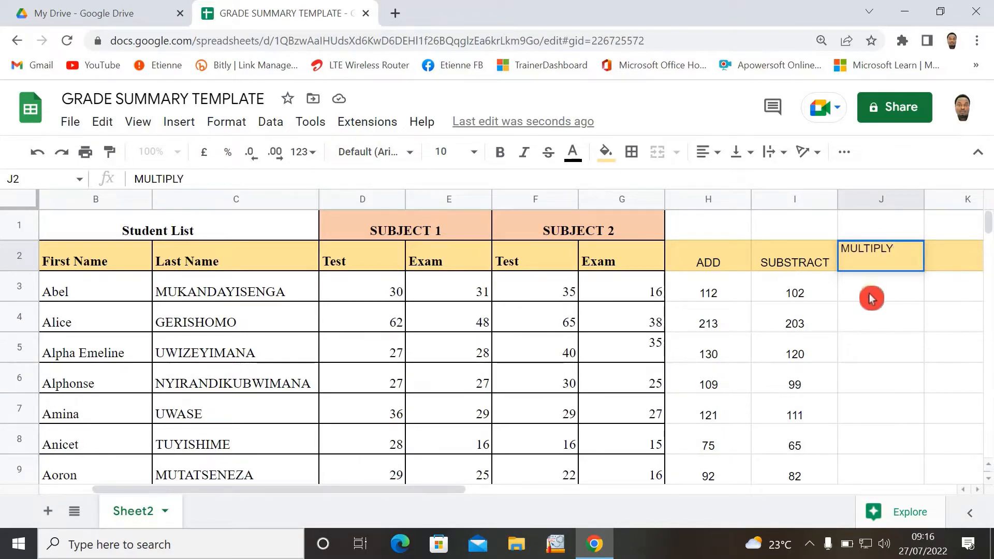
{"action": "key", "text": "Return"}
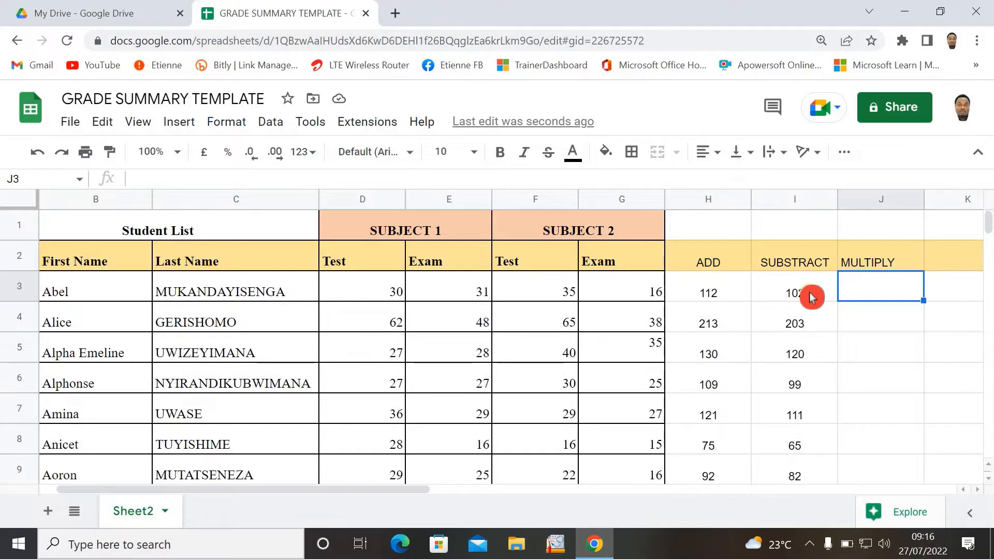
Enter the plain-number multiplication =20*23 in J3, below the MULTIPLY header
{"action": "type", "text": "="}
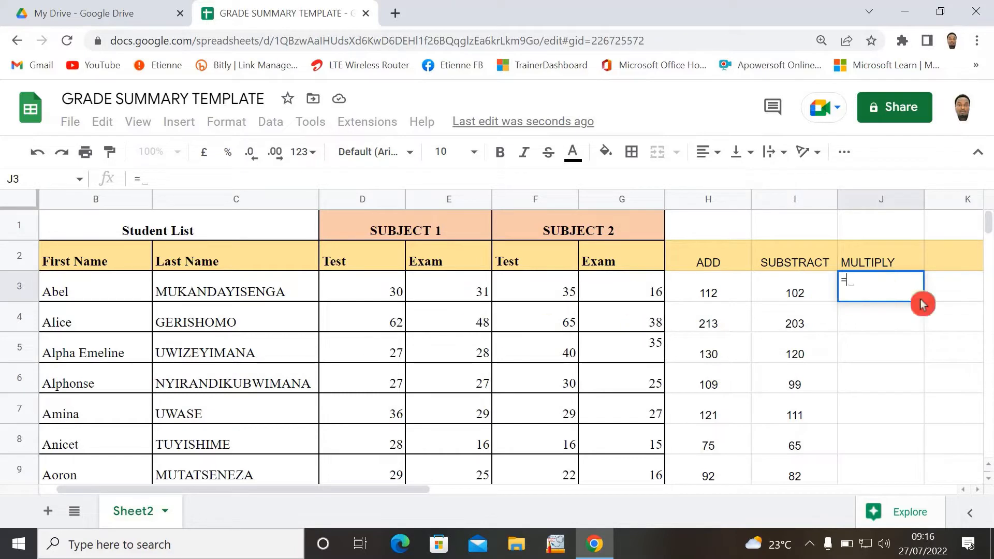
{"action": "left_click", "coordinate": [698, 296]}
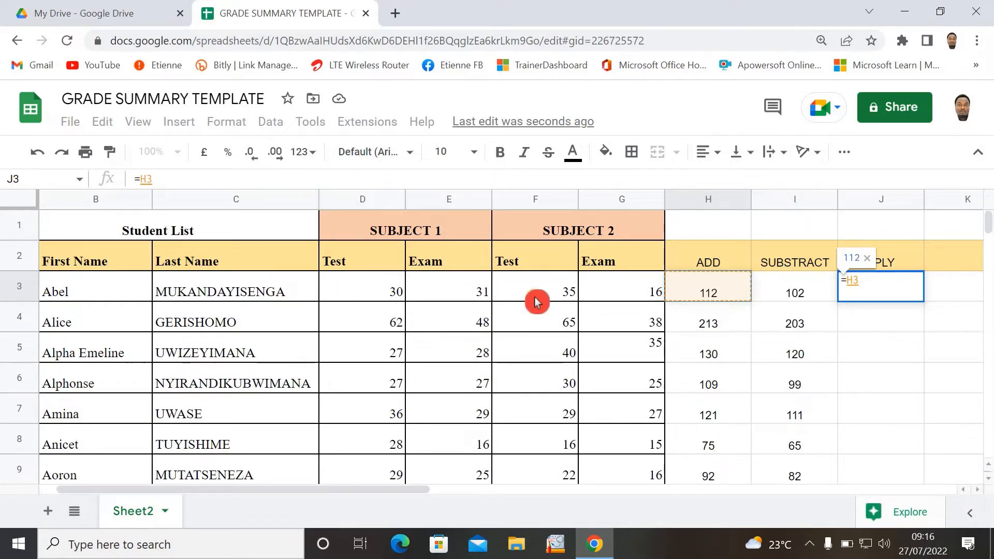
{"action": "key", "text": "BackSpace"}
{"action": "key", "text": "BackSpace"}
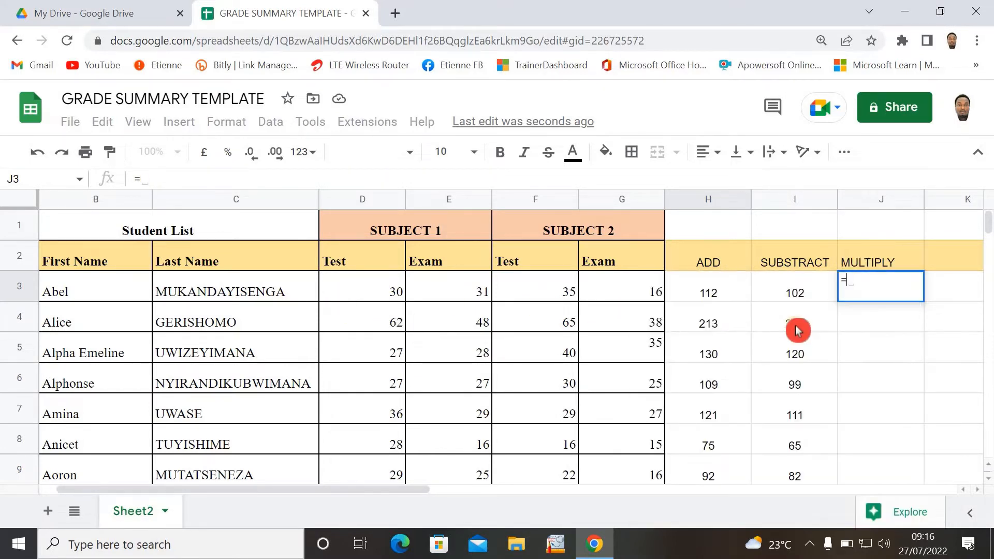
{"action": "type", "text": "20"}
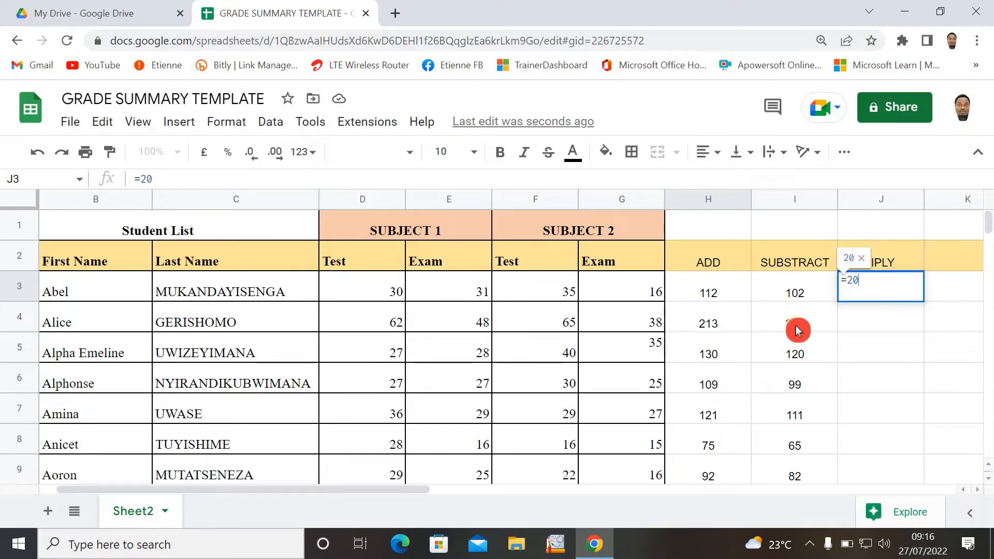
{"action": "type", "text": "*"}
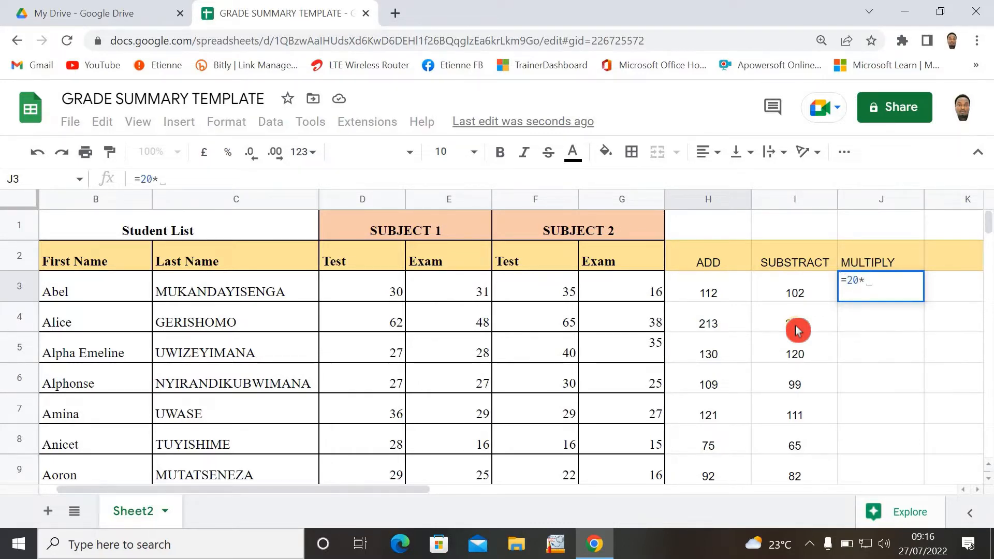
{"action": "type", "text": "23"}
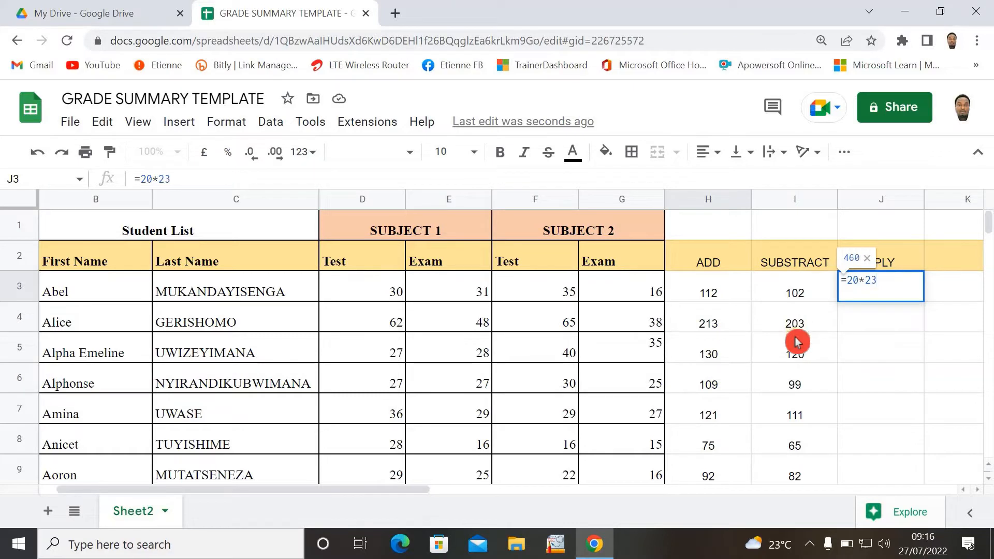
{"action": "key", "text": "Return"}
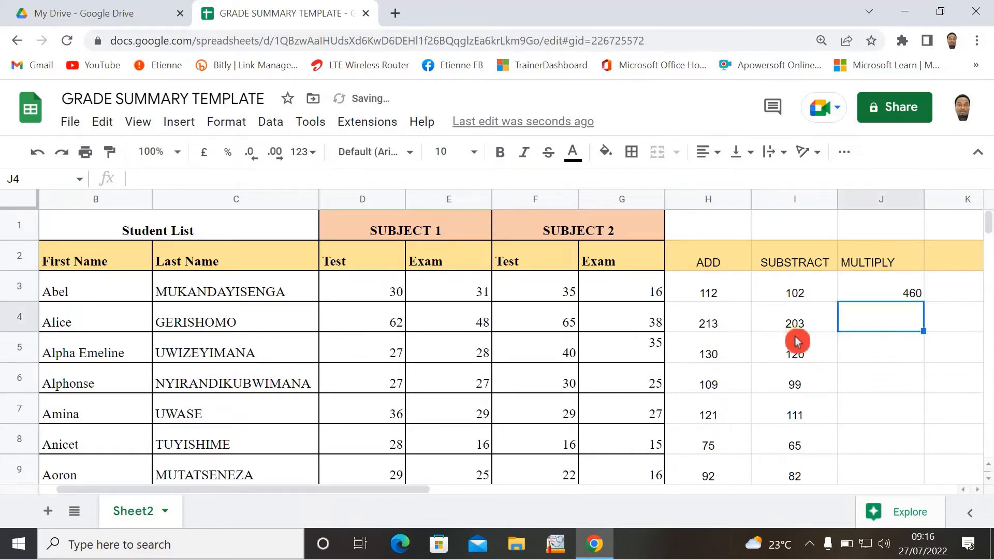
Replace the plain-number multiplication in J3 with =D3*2, doubling the first student's SUBJECT 1 Test mark
{"action": "left_click", "coordinate": [883, 286]}
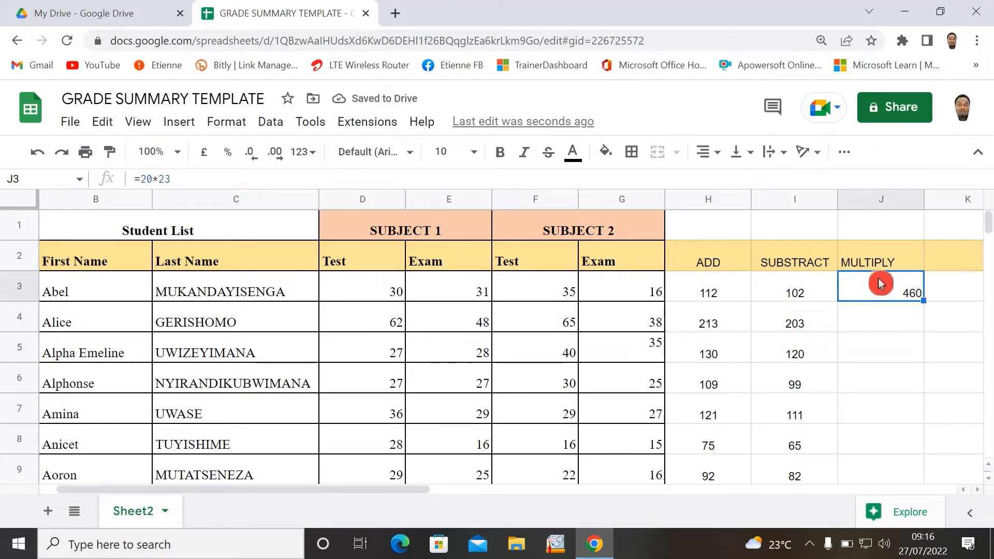
{"action": "double_click", "coordinate": [860, 299]}
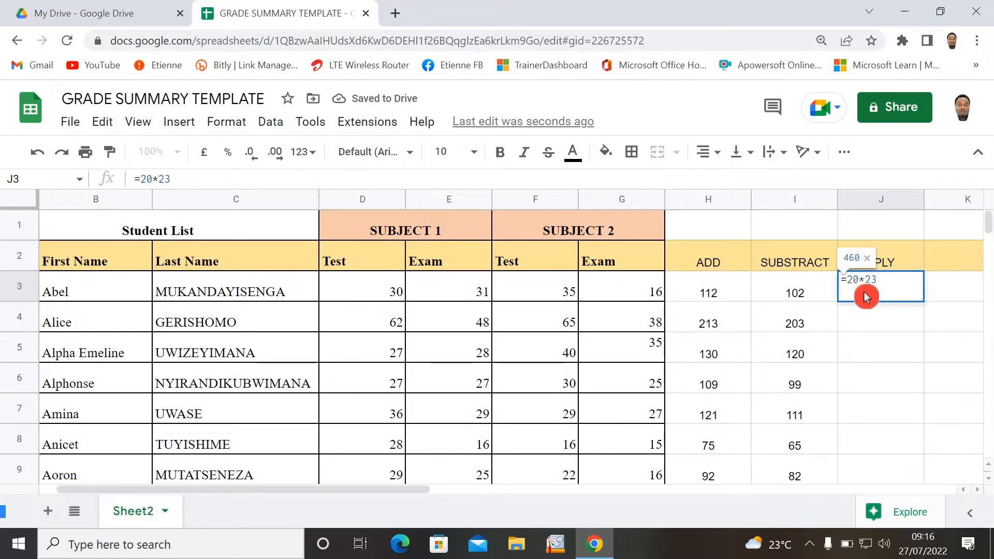
{"action": "left_click", "coordinate": [916, 268]}
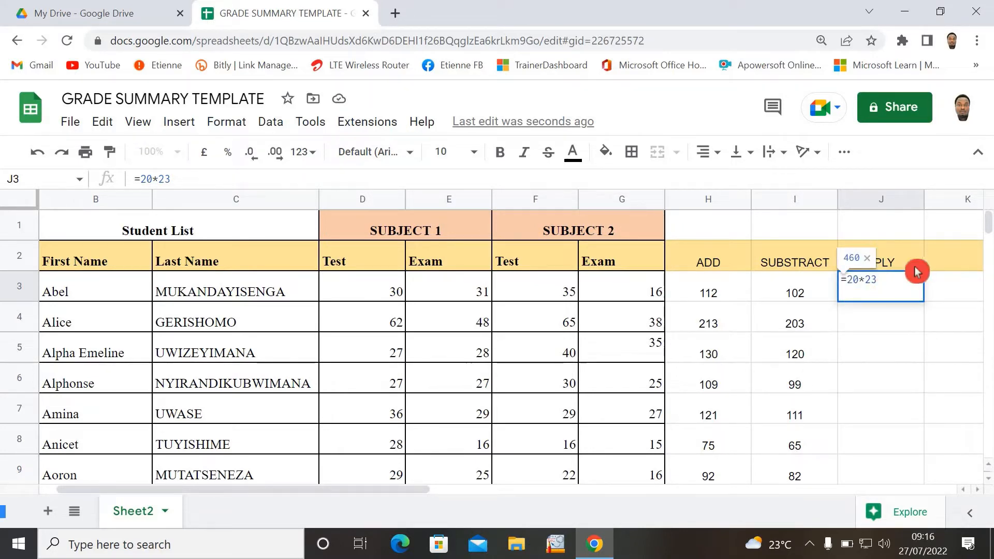
{"action": "double_click", "coordinate": [898, 290]}
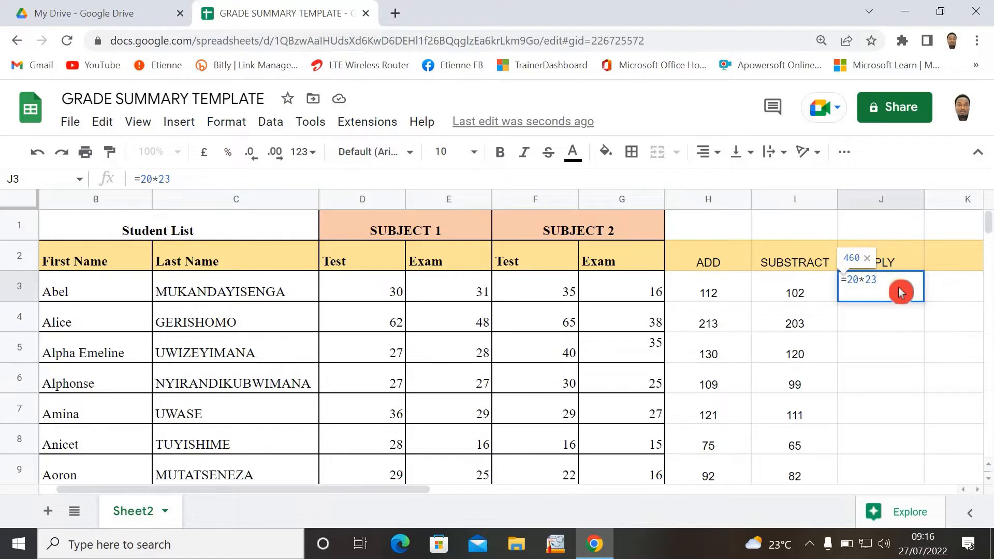
{"action": "key", "text": "BackSpace"}
{"action": "key", "text": "BackSpace"}
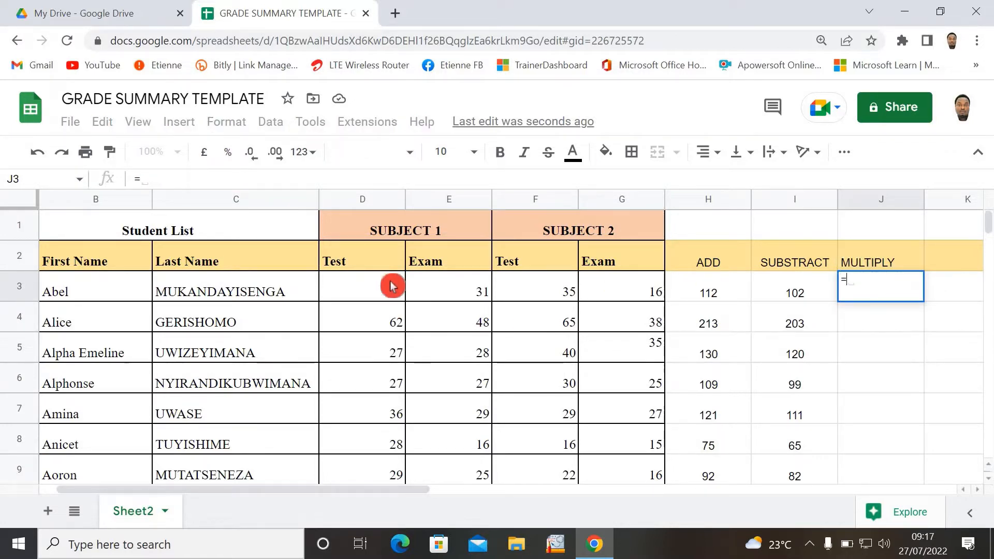
{"action": "left_click", "coordinate": [393, 284]}
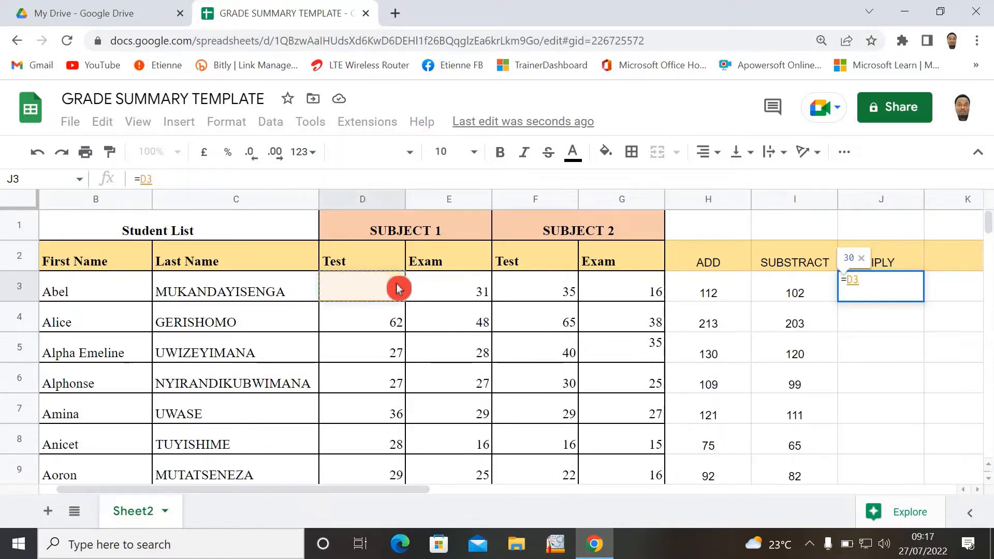
{"action": "type", "text": "*2"}
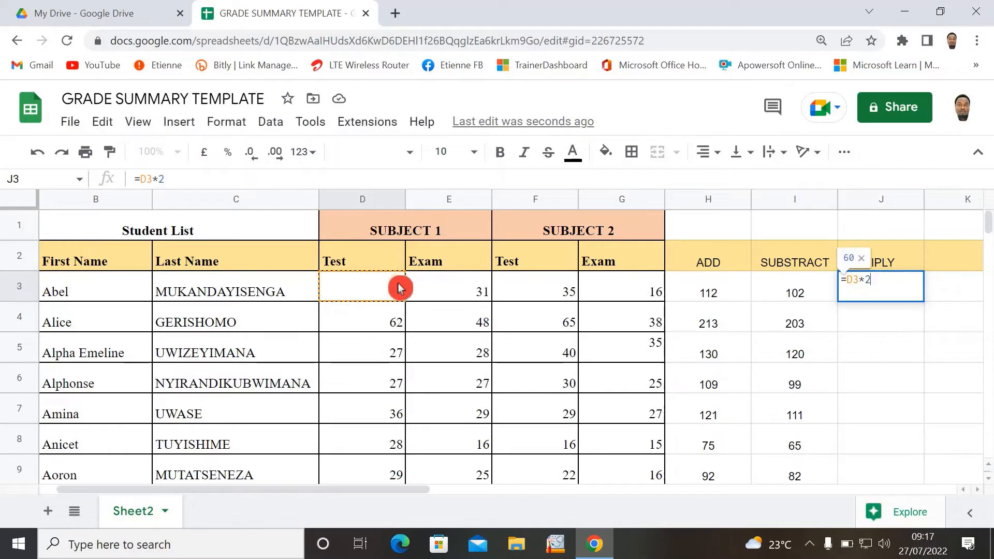
{"action": "key", "text": "Return"}
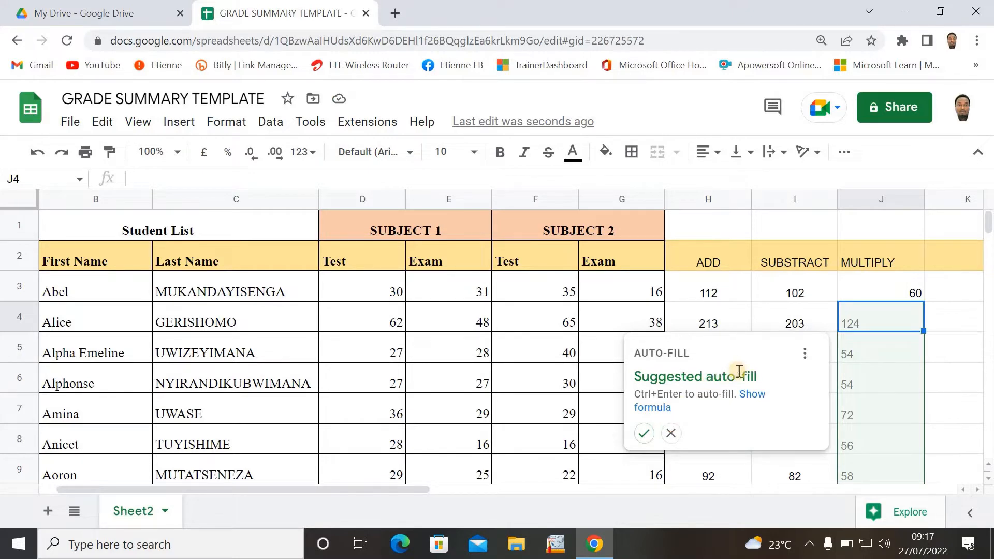
Change the formula in J3 to =H3*2 so it doubles the first student's ADD total
{"action": "double_click", "coordinate": [898, 293]}
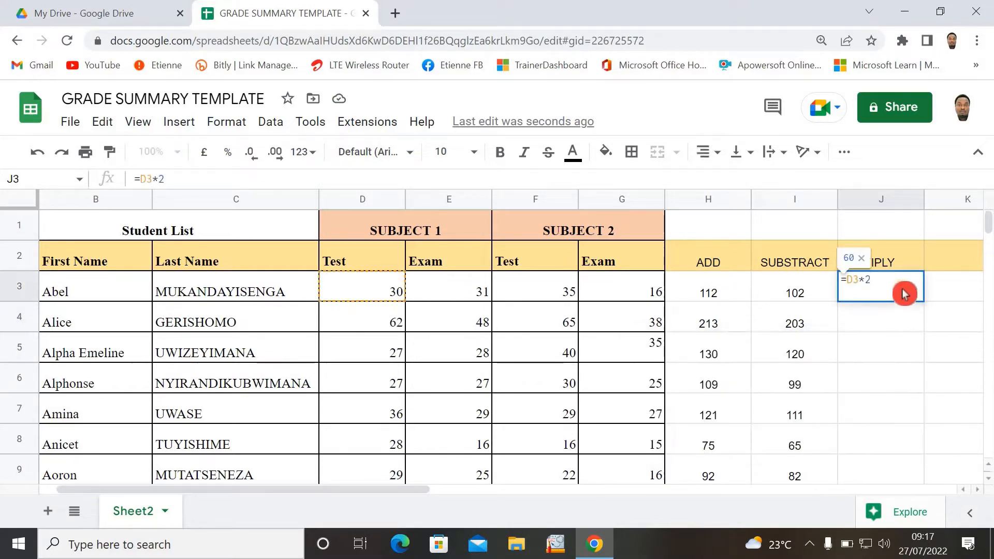
{"action": "key", "text": "BackSpace"}
{"action": "key", "text": "BackSpace"}
{"action": "key", "text": "BackSpace"}
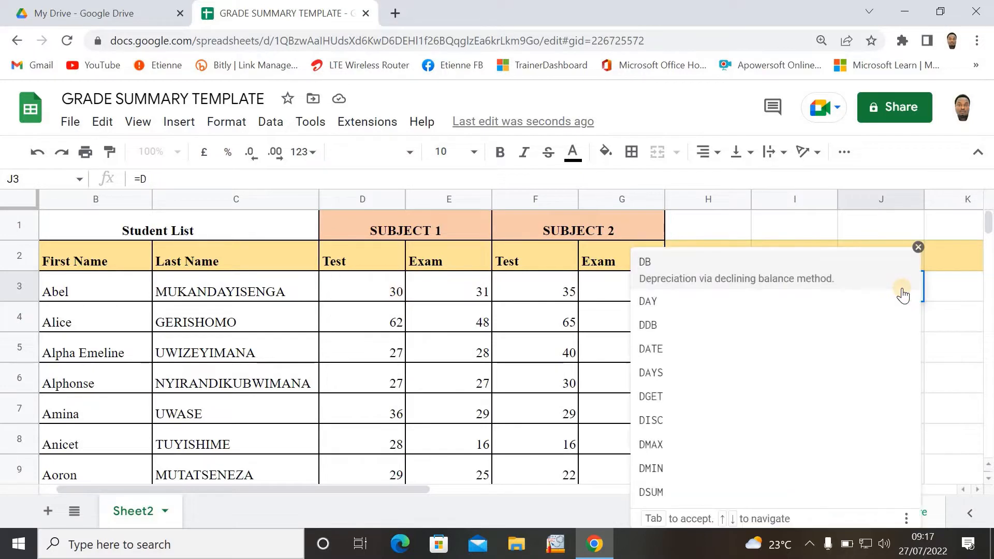
{"action": "key", "text": "BackSpace"}
{"action": "key", "text": "BackSpace"}
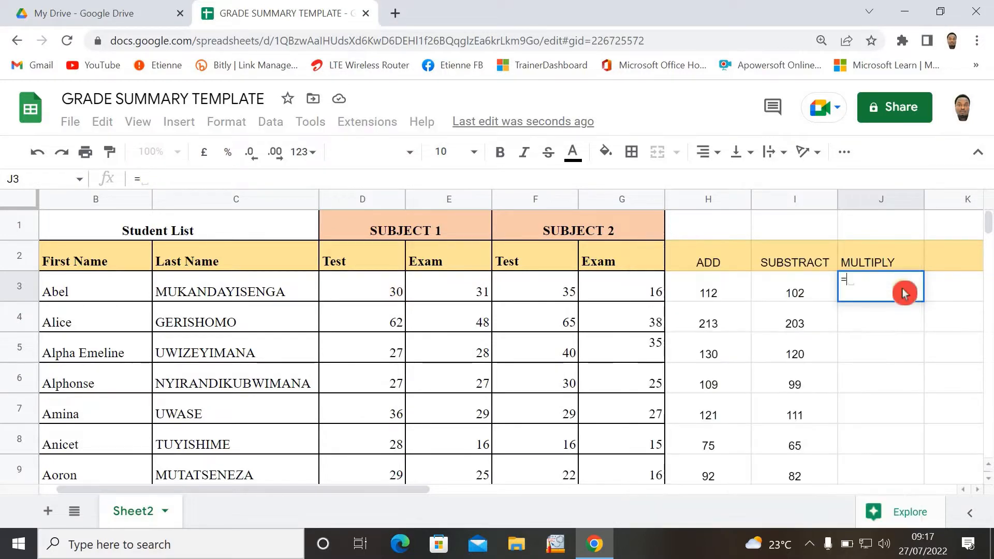
{"action": "type", "text": "="}
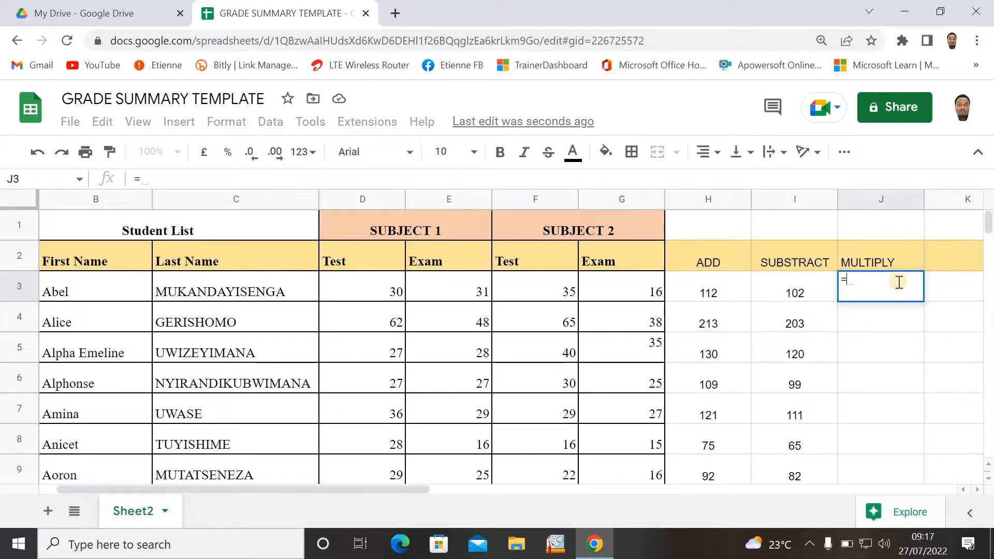
{"action": "left_click", "coordinate": [707, 293]}
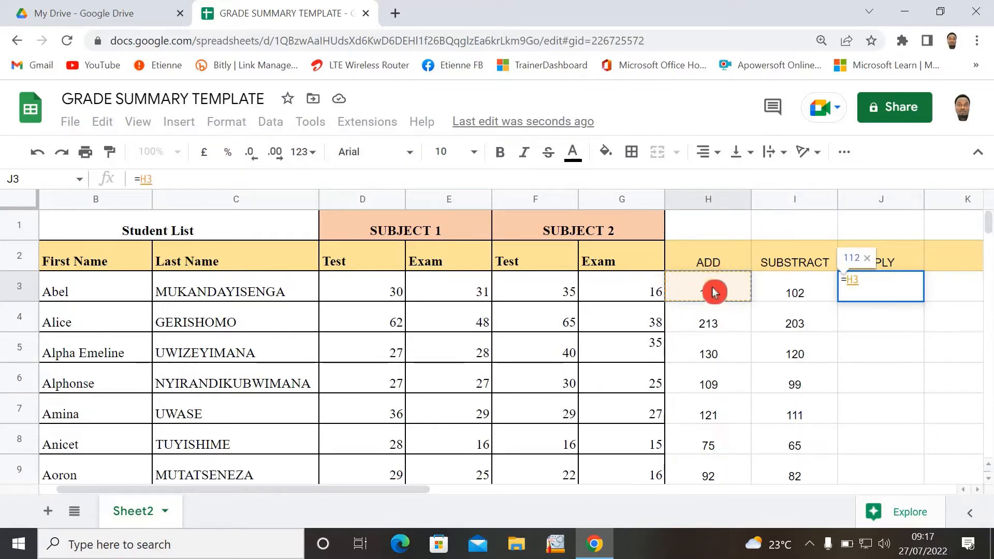
{"action": "type", "text": "*2"}
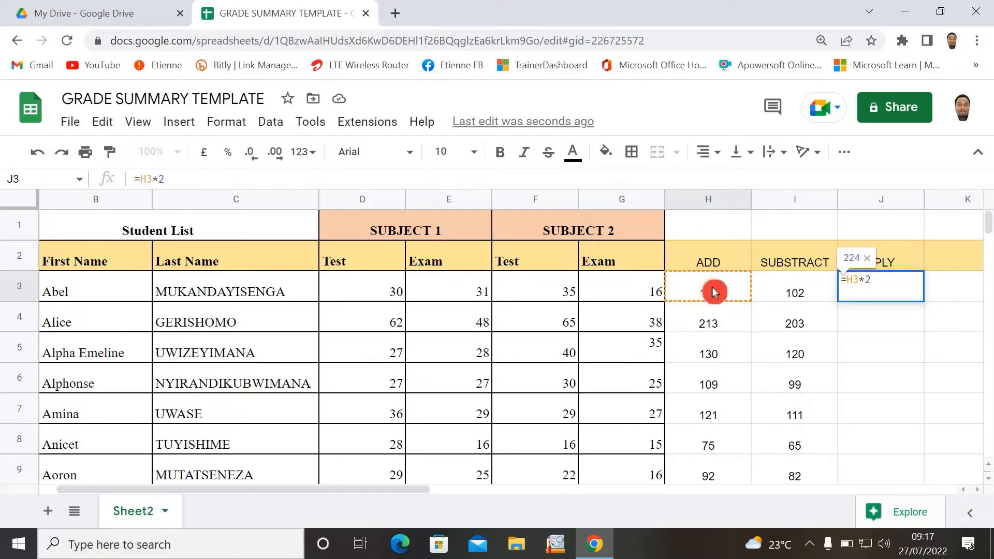
{"action": "key", "text": "Return"}
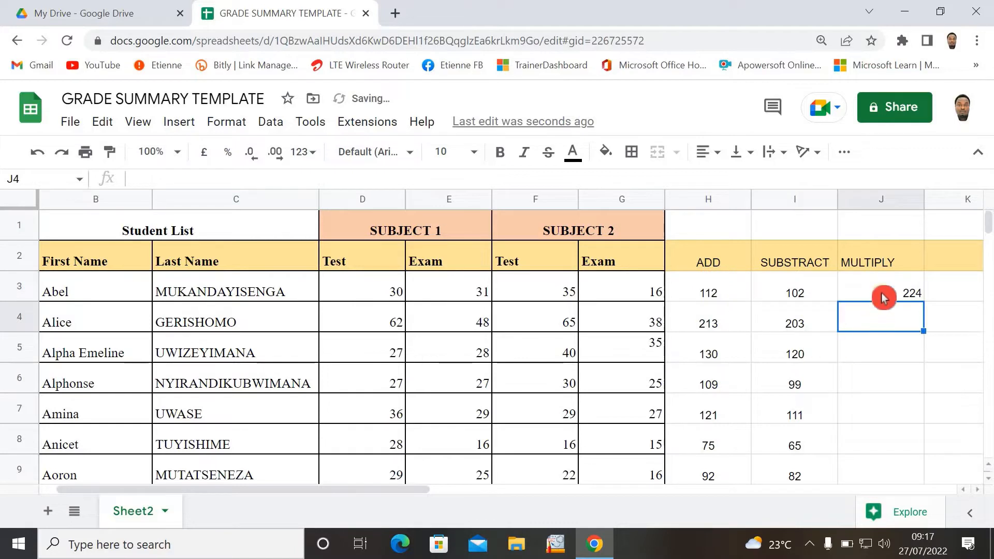
Fill the multiplication formula from J3 down the MULTIPLY column for all the students
{"action": "left_click", "coordinate": [900, 293]}
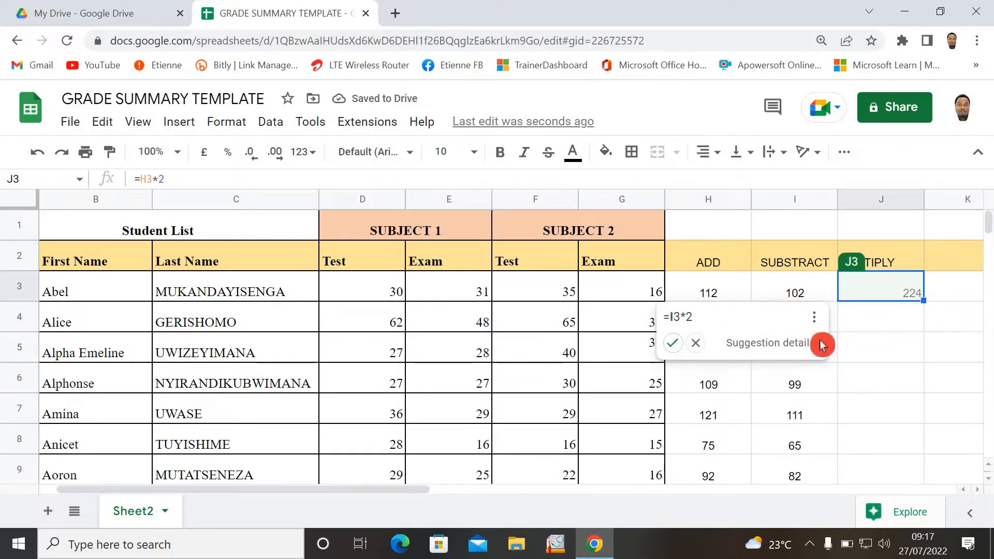
{"action": "double_click", "coordinate": [925, 301]}
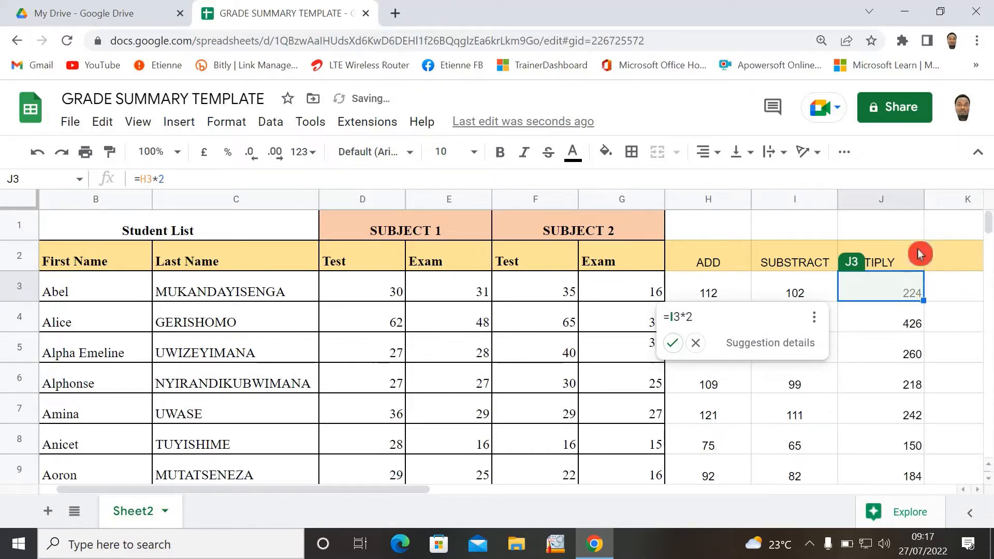
{"action": "left_click", "coordinate": [905, 386]}
Accept the suggested formula correction =I3*2 for cell J3
{"action": "left_click", "coordinate": [915, 343]}
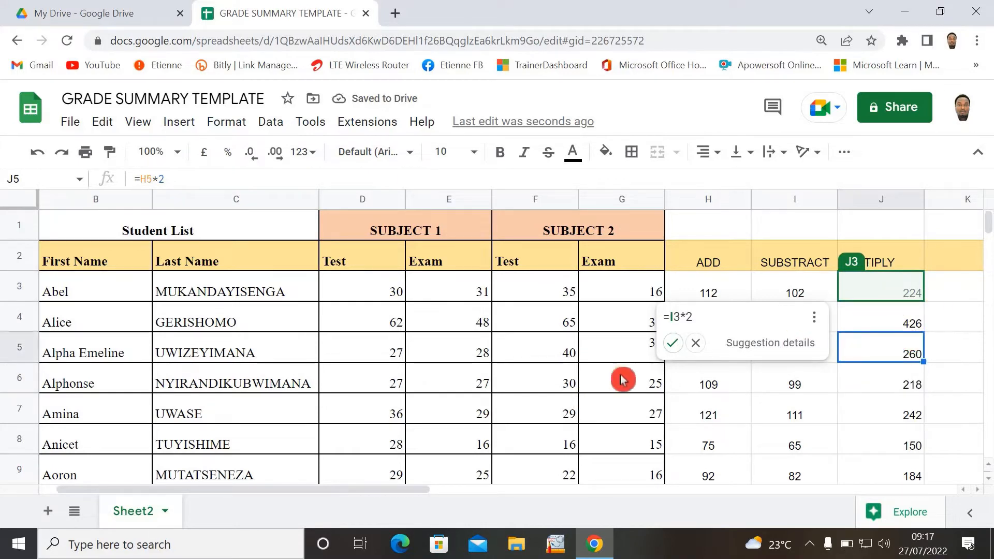
{"action": "left_click", "coordinate": [671, 343]}
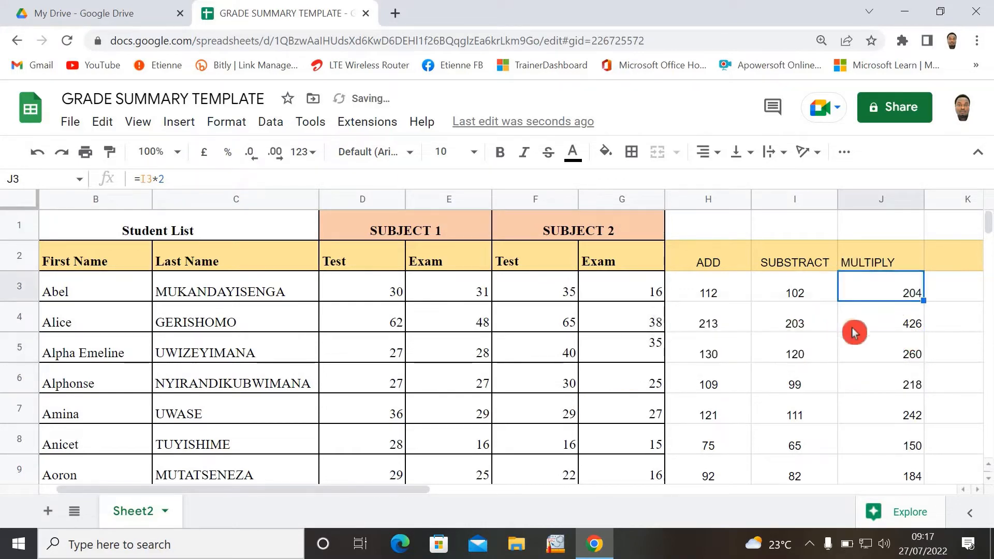
{"action": "left_click", "coordinate": [908, 331]}
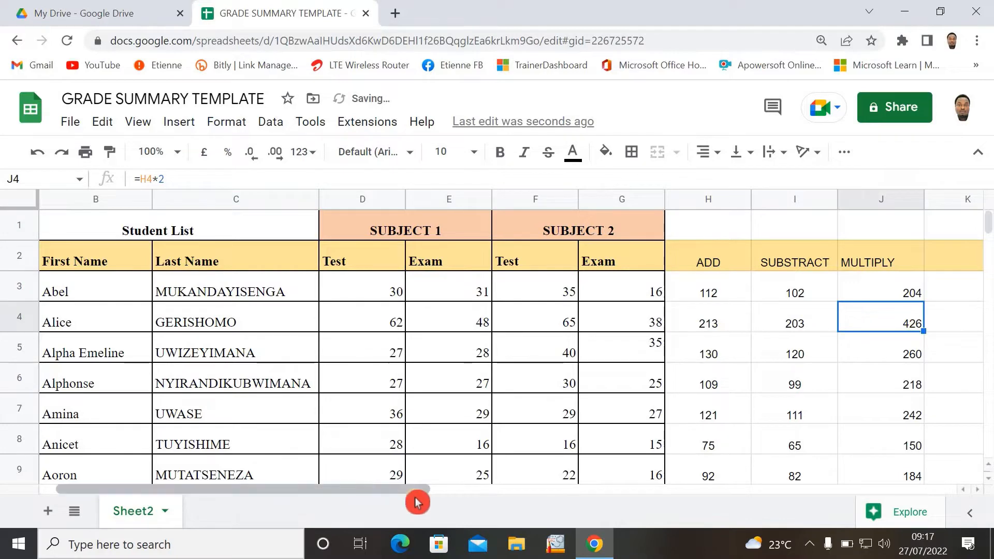
Enter the header DIVIDE in K2, beside the MULTIPLY header
{"action": "left_click_drag", "start_coordinate": [415, 492], "coordinate": [495, 502]}
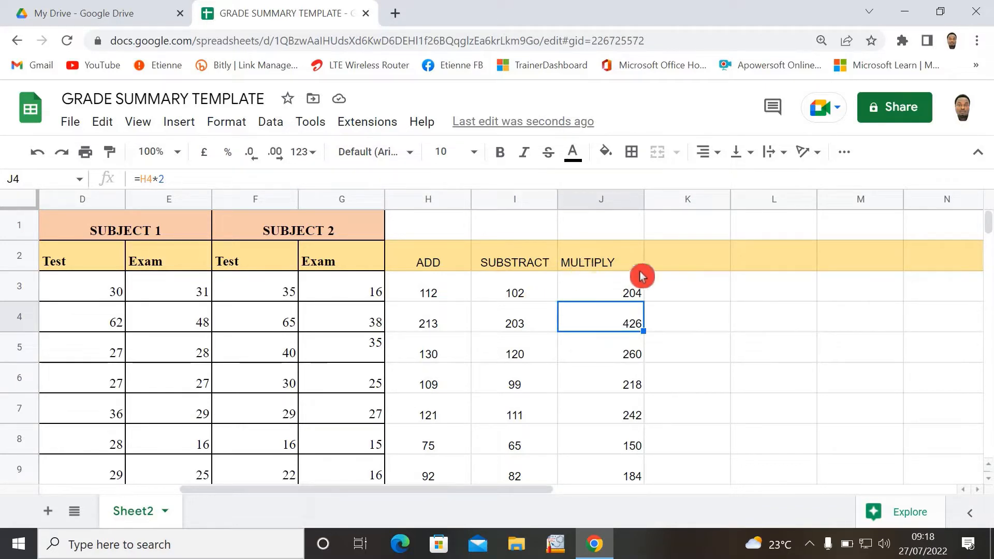
{"action": "left_click", "coordinate": [699, 265]}
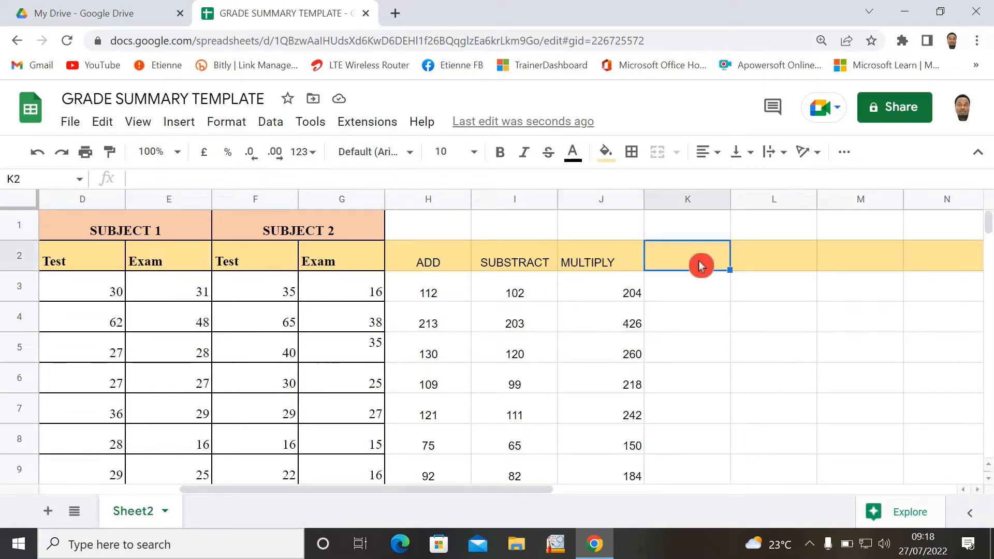
{"action": "type", "text": "DIV"}
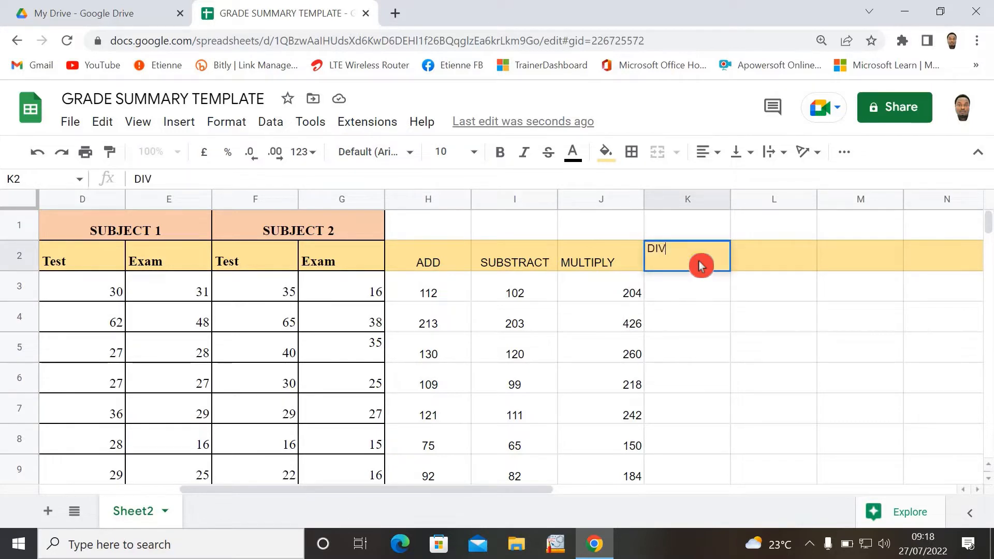
{"action": "type", "text": "IDE"}
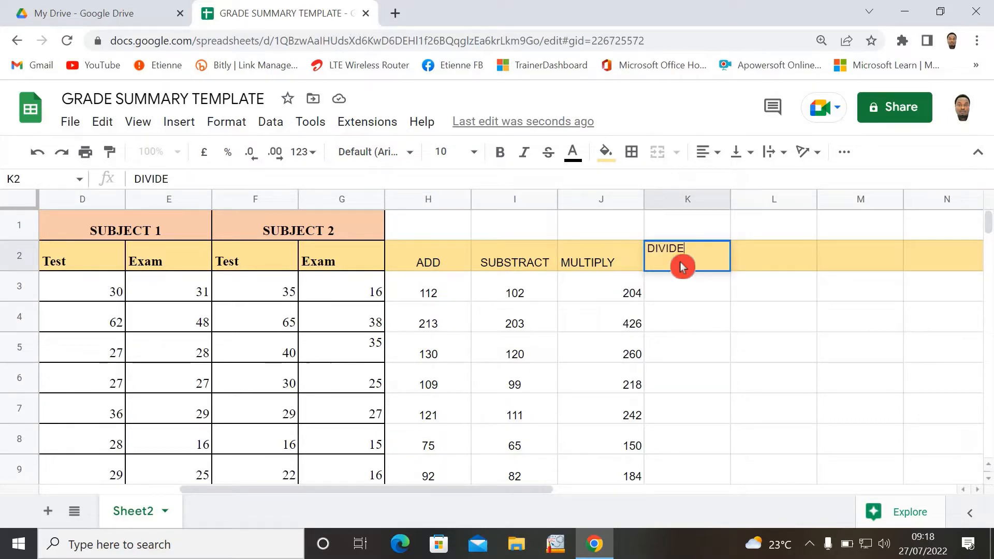
{"action": "left_click", "coordinate": [669, 288]}
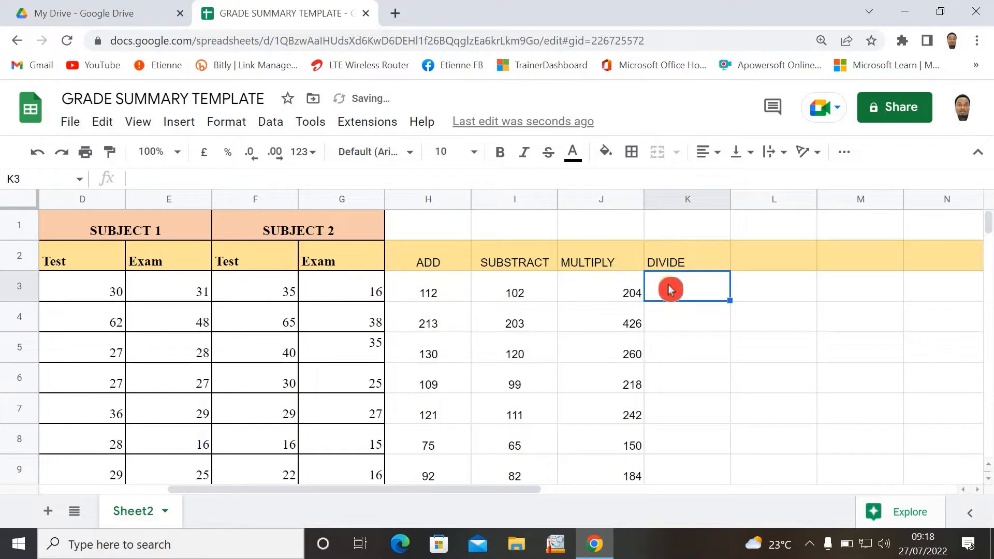
{"action": "type", "text": "="}
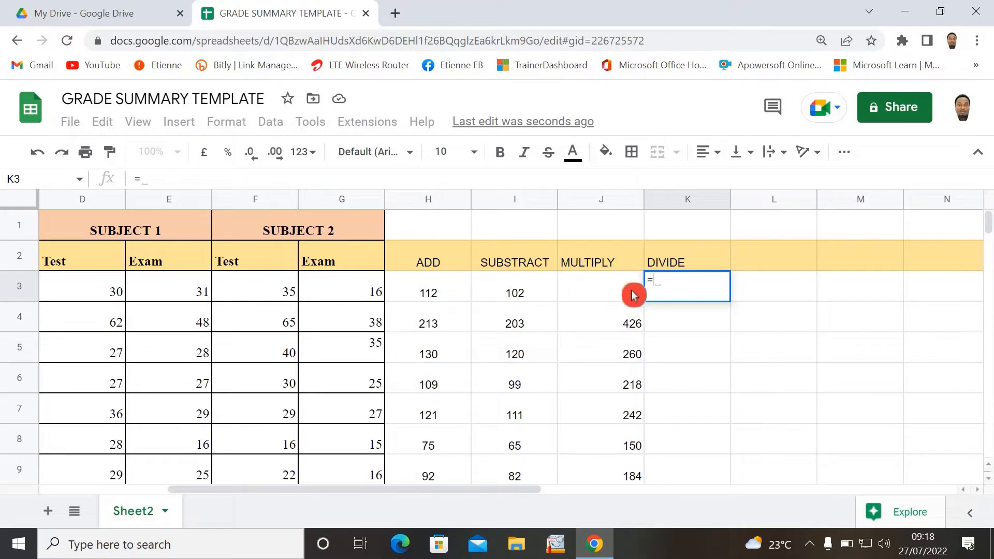
{"action": "left_click", "coordinate": [594, 291]}
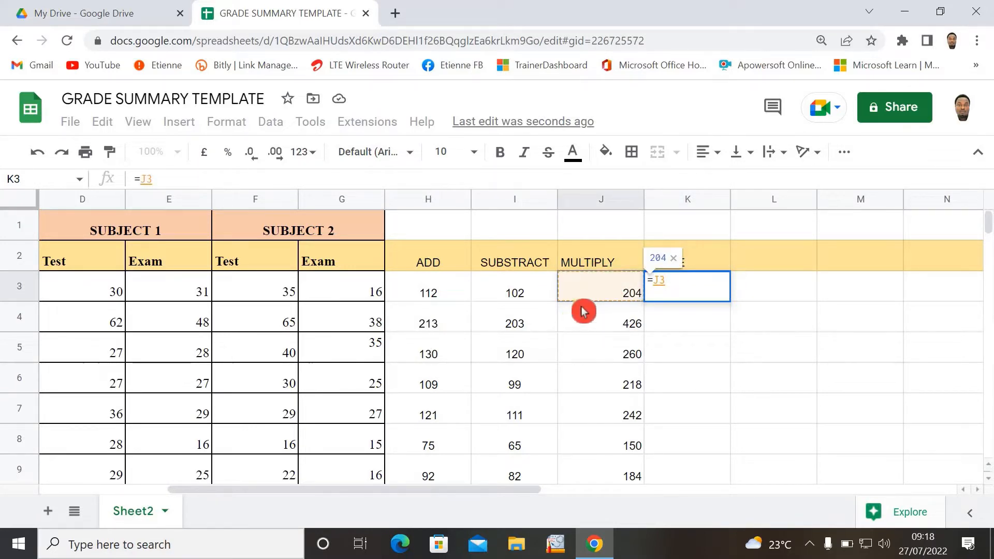
{"action": "type", "text": "/2"}
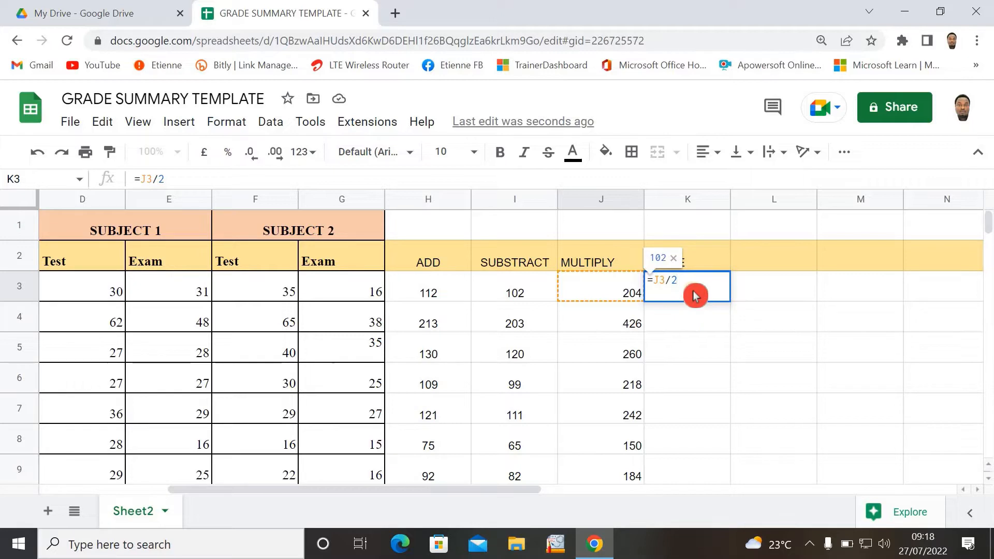
{"action": "key", "text": "BackSpace"}
{"action": "key", "text": "BackSpace"}
{"action": "key", "text": "BackSpace"}
{"action": "key", "text": "BackSpace"}
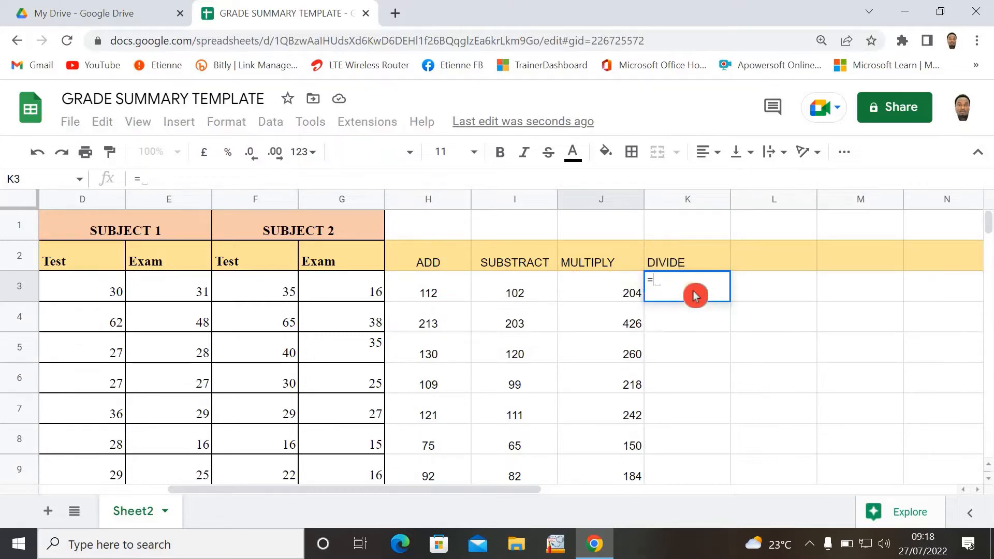
Enter the plain-number division =20/2 in K3, below the DIVIDE header
{"action": "type", "text": "2"}
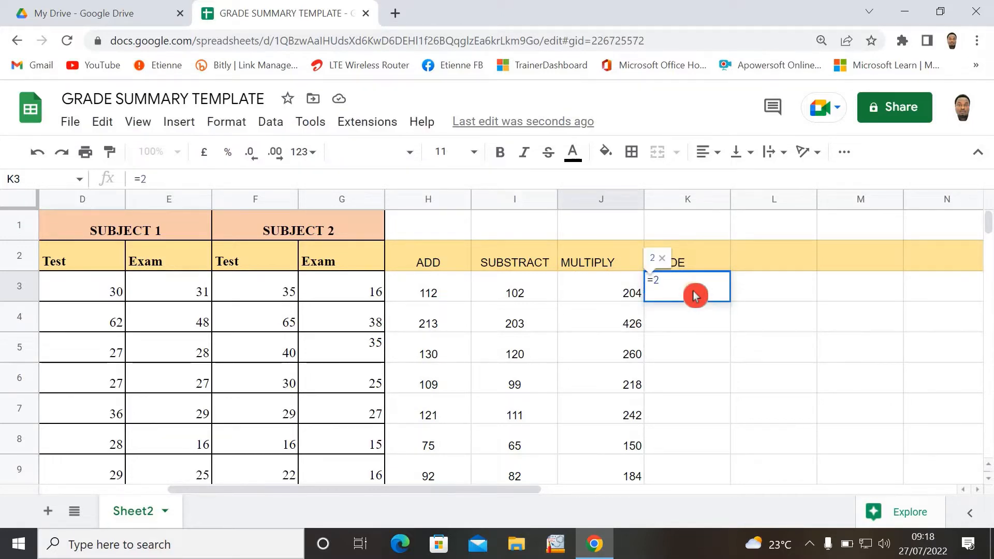
{"action": "type", "text": "0/2"}
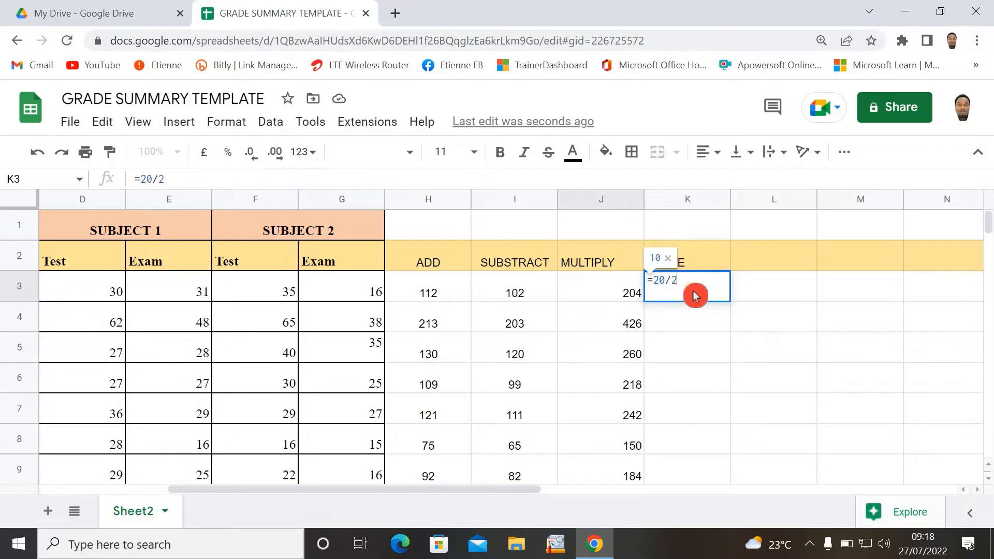
{"action": "key", "text": "Return"}
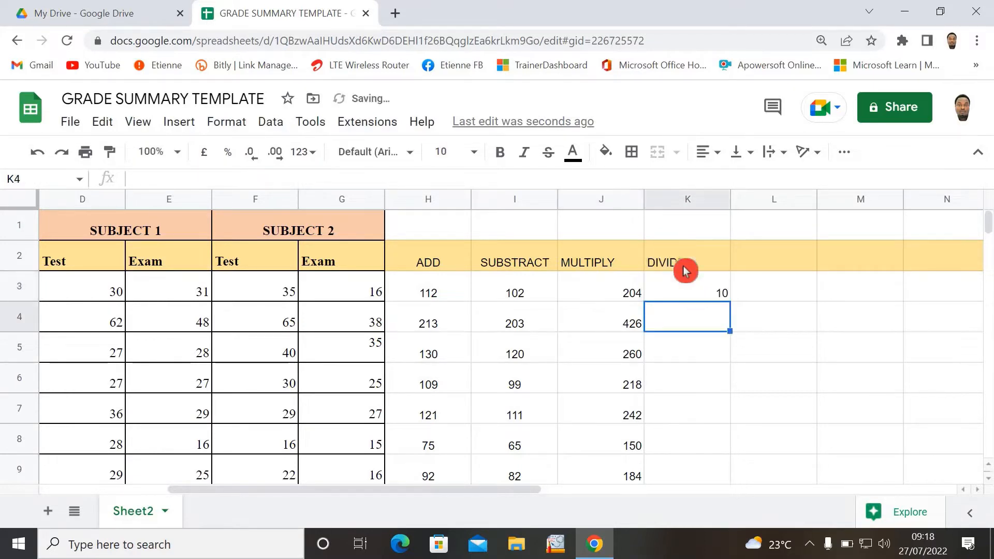
Replace the division in K3 with =J3/2 and accept the suggested auto-fill down the DIVIDE column
{"action": "left_click", "coordinate": [670, 290]}
{"action": "double_click", "coordinate": [669, 284]}
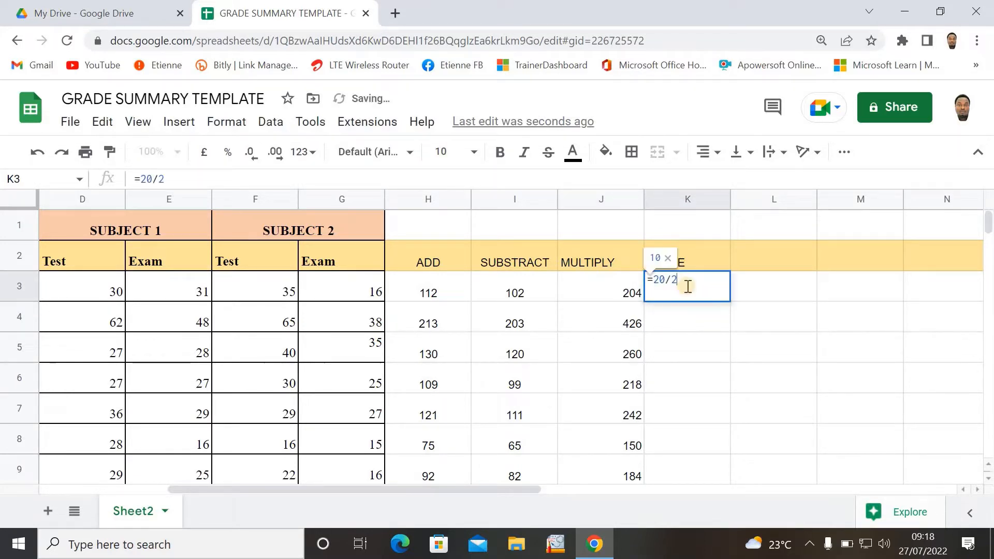
{"action": "key", "text": "BackSpace"}
{"action": "key", "text": "BackSpace"}
{"action": "key", "text": "BackSpace"}
{"action": "key", "text": "BackSpace"}
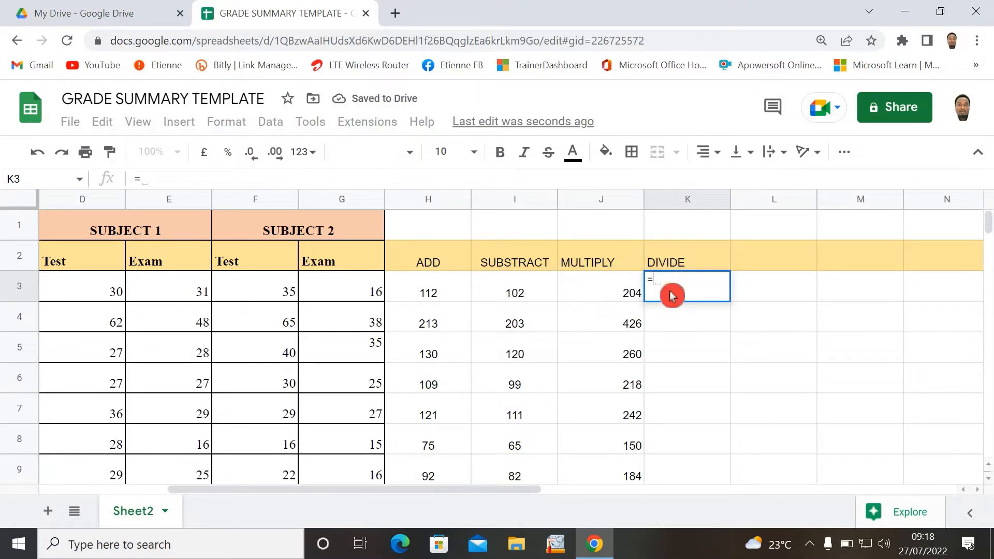
{"action": "left_click", "coordinate": [620, 293]}
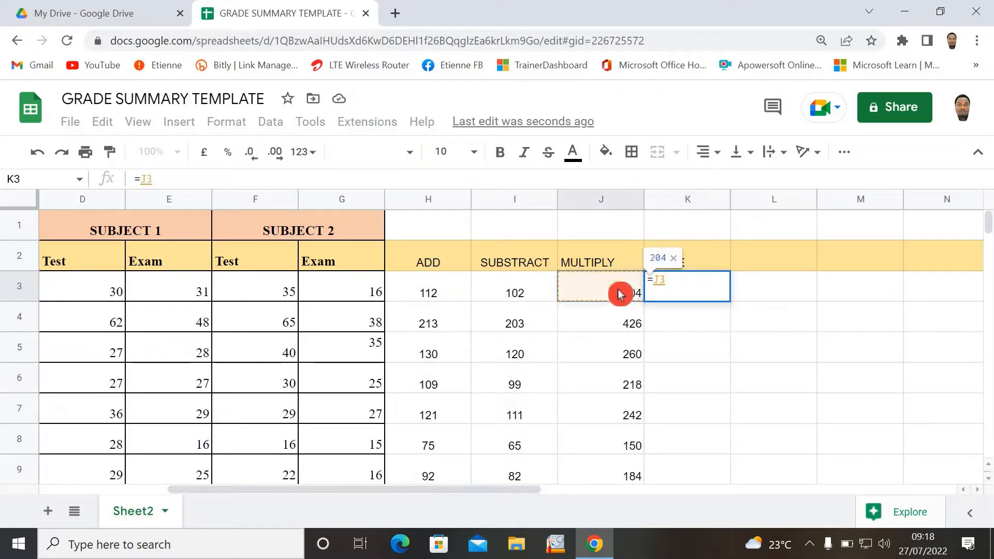
{"action": "type", "text": "/2"}
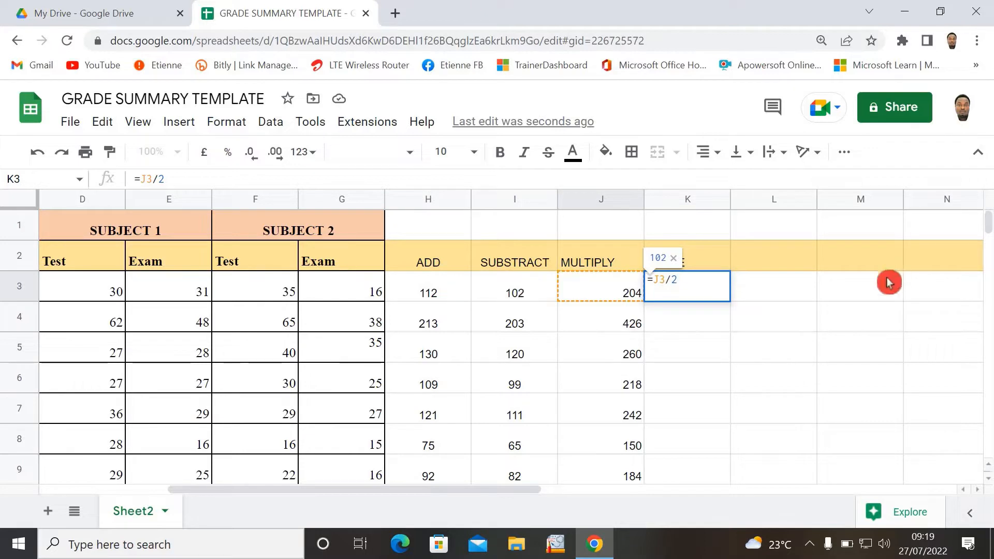
{"action": "key", "text": "Return"}
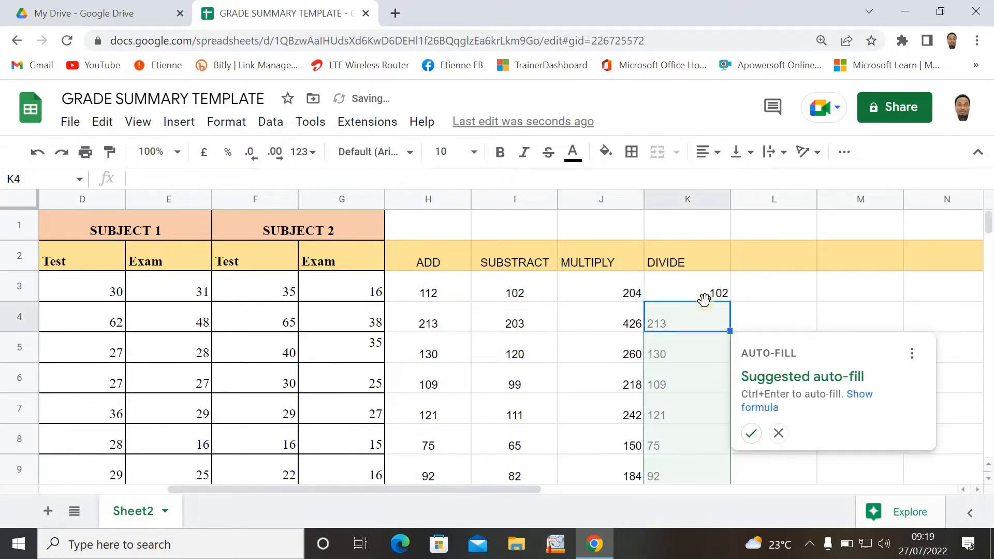
{"action": "left_click", "coordinate": [751, 435]}
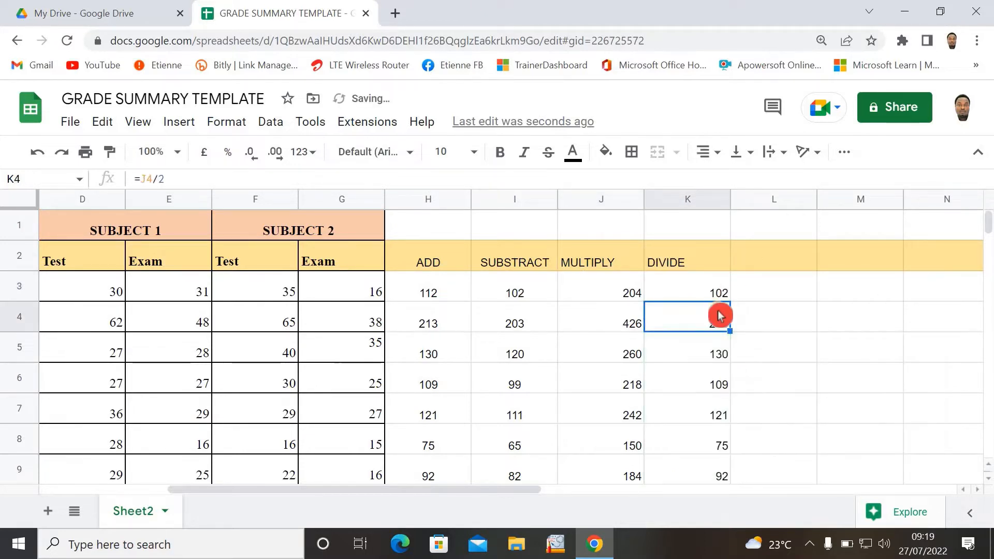
Centre-align the contents of the whole DIVIDE column (column K) horizontally
{"action": "left_click", "coordinate": [682, 256]}
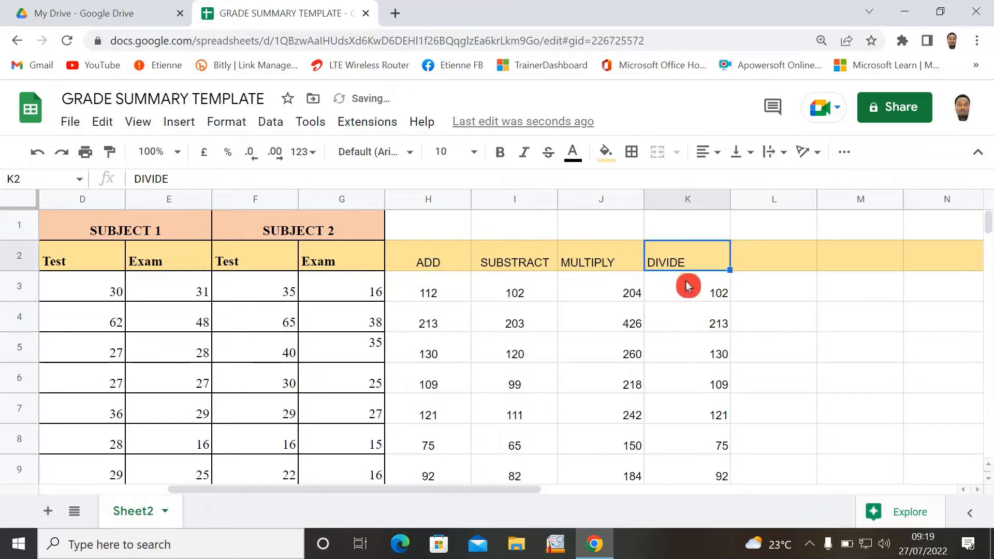
{"action": "left_click", "coordinate": [667, 198]}
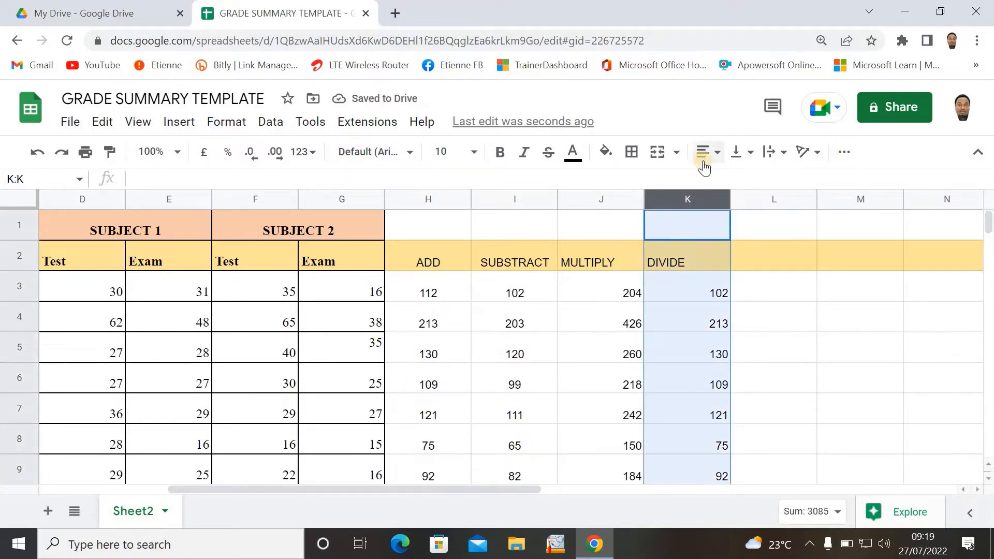
{"action": "left_click", "coordinate": [719, 158]}
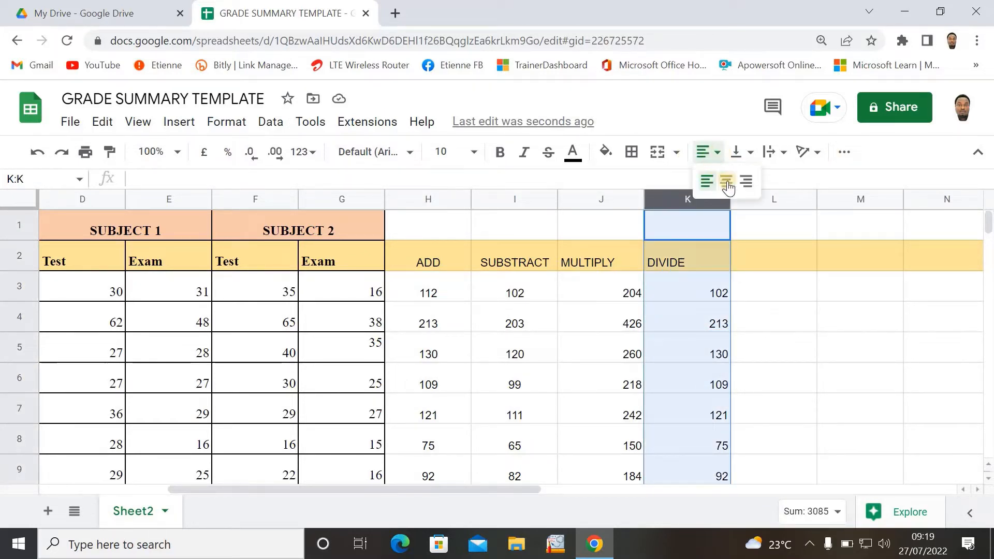
{"action": "left_click", "coordinate": [726, 180]}
{"action": "left_click", "coordinate": [768, 353]}
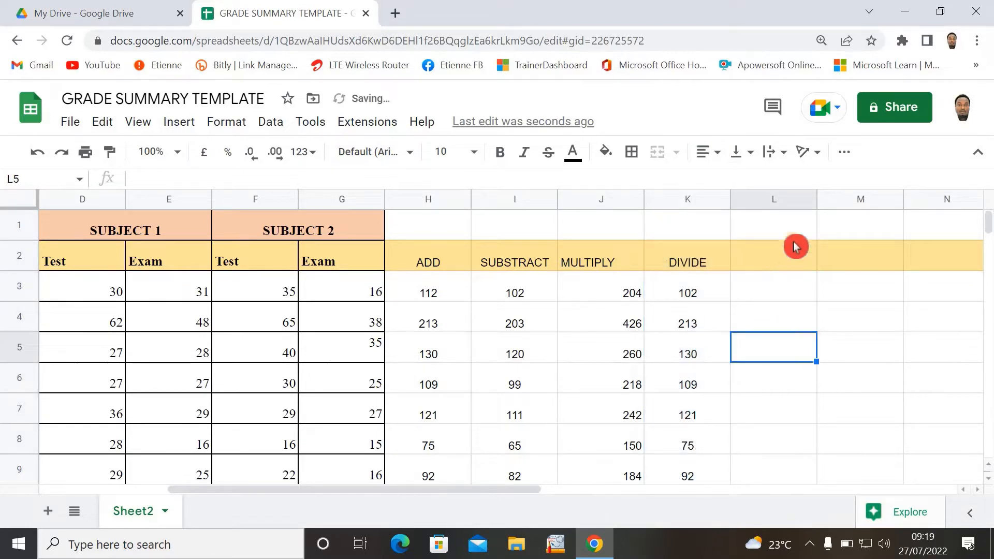
Centre-align the contents of the whole MULTIPLY column (column J) horizontally
{"action": "left_click", "coordinate": [603, 200]}
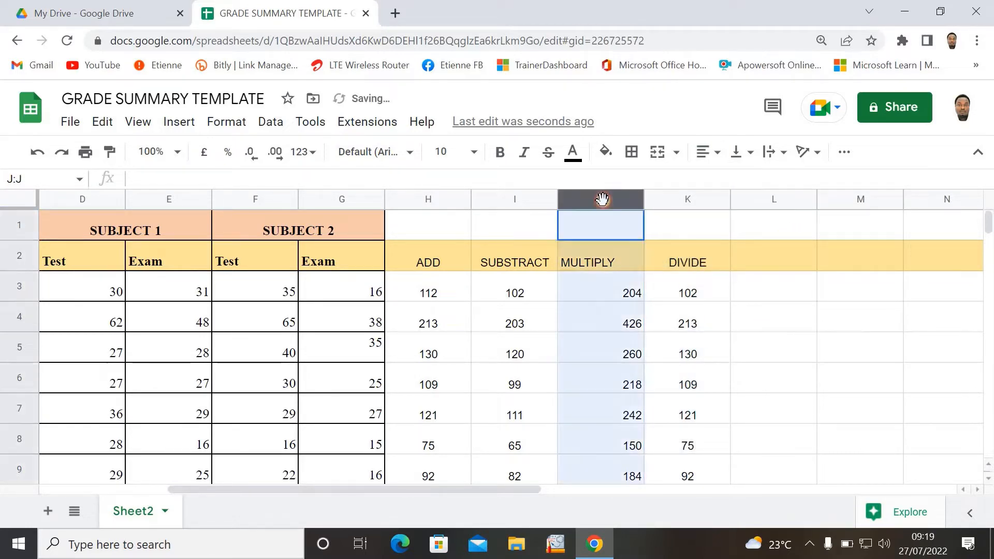
{"action": "left_click", "coordinate": [719, 155]}
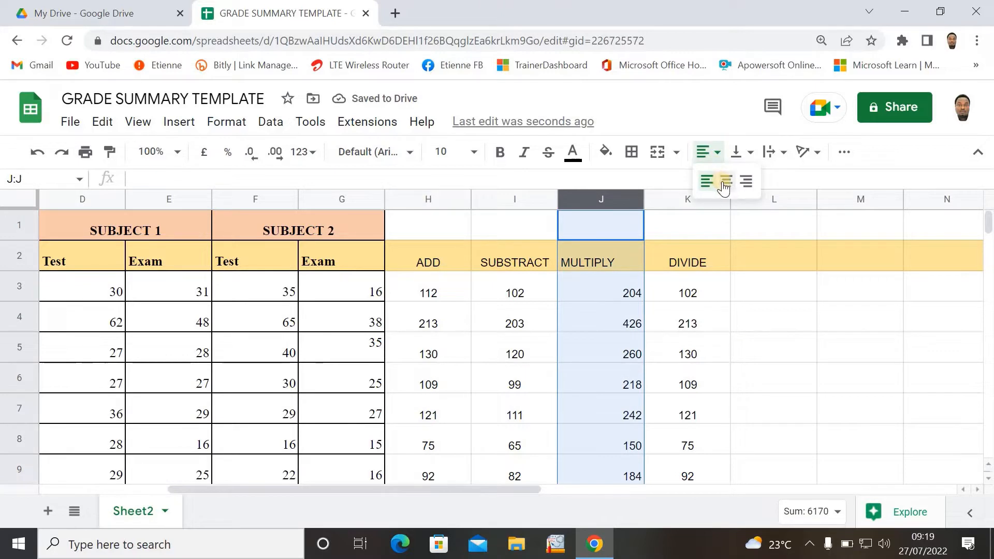
{"action": "left_click", "coordinate": [723, 182]}
{"action": "left_click", "coordinate": [785, 284]}
Apply horizontal centre alignment to the empty columns L through S
{"action": "left_click", "coordinate": [763, 200]}
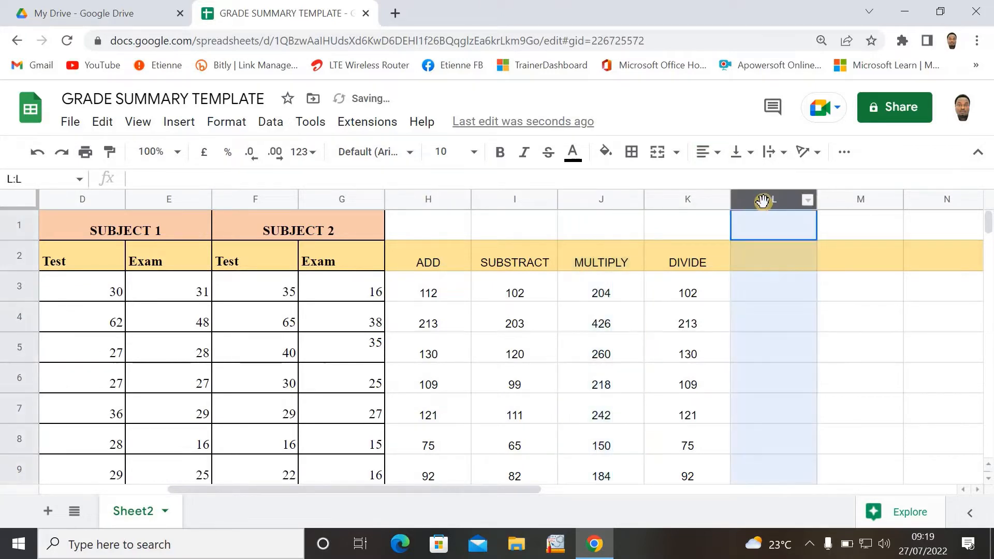
{"action": "left_click_drag", "start_coordinate": [763, 200], "coordinate": [987, 227]}
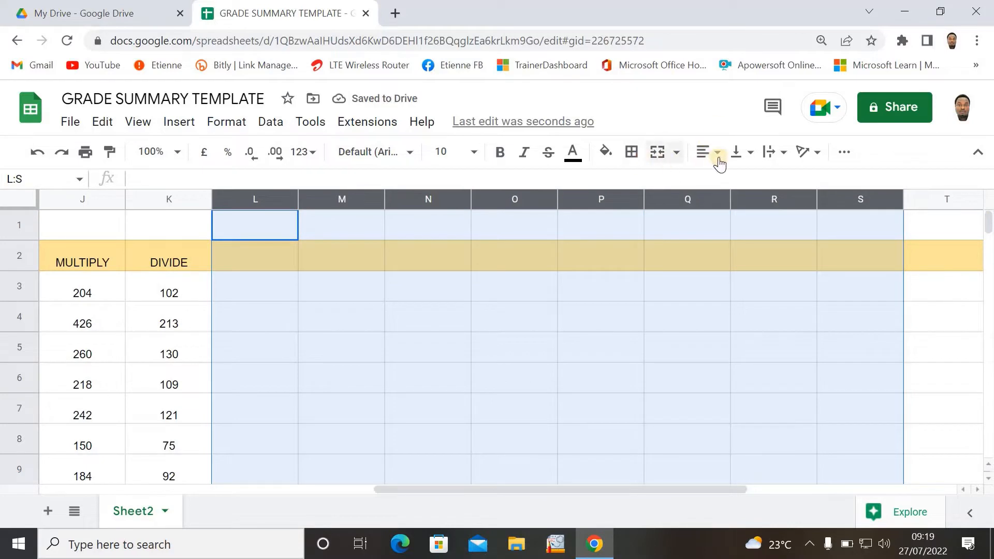
{"action": "left_click", "coordinate": [719, 154]}
{"action": "left_click", "coordinate": [724, 180]}
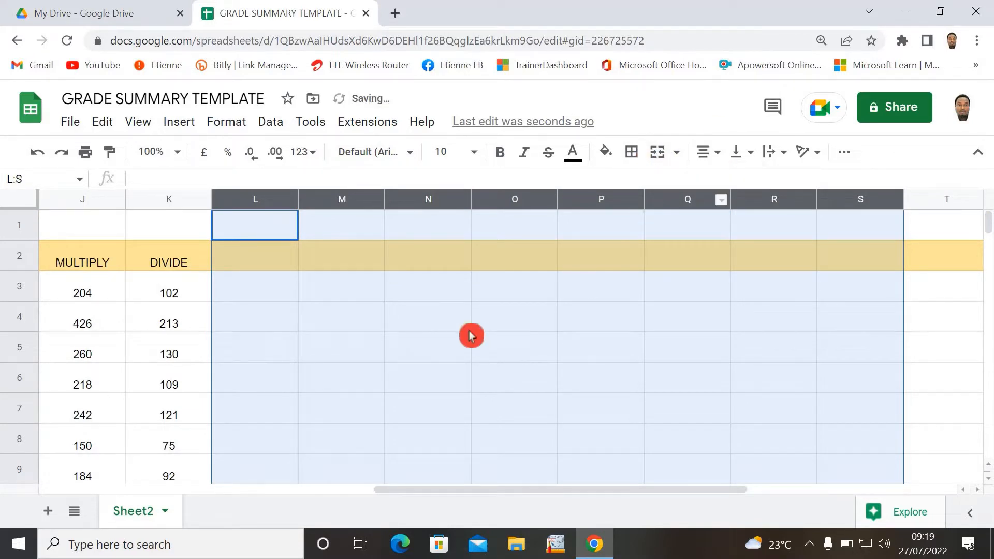
{"action": "left_click", "coordinate": [468, 327]}
Open the division formula in K3 to review it, leaving its content as it is
{"action": "left_click_drag", "start_coordinate": [701, 492], "coordinate": [519, 494]}
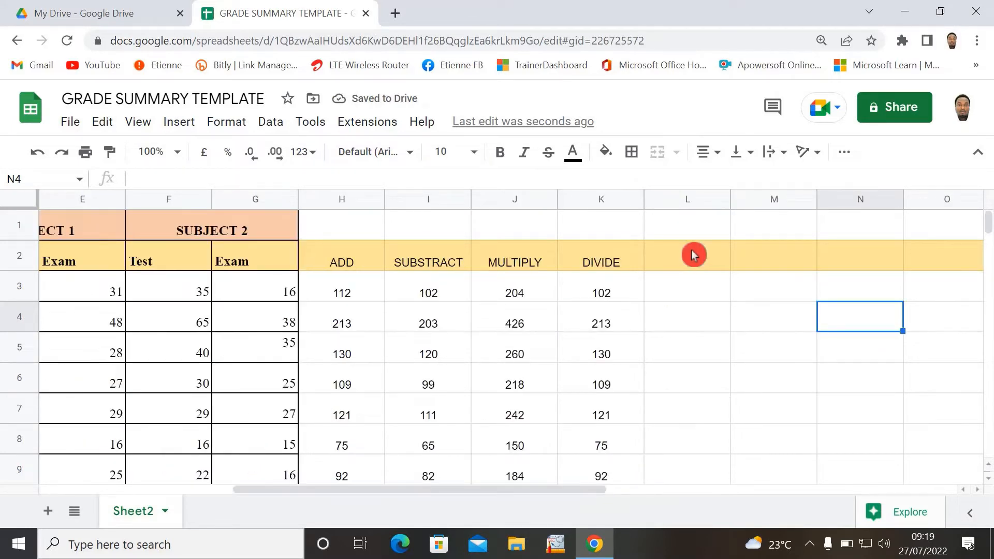
{"action": "left_click", "coordinate": [703, 254]}
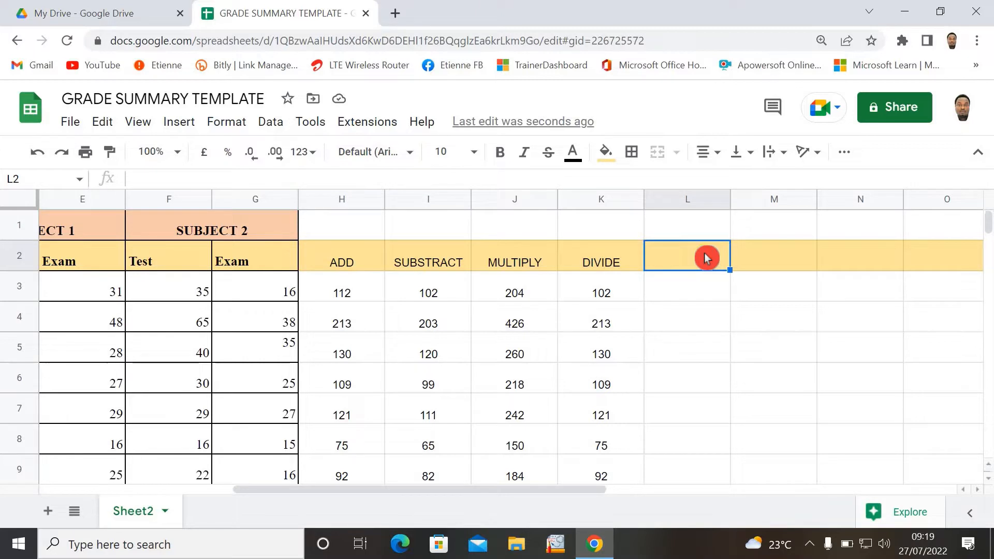
{"action": "double_click", "coordinate": [604, 299]}
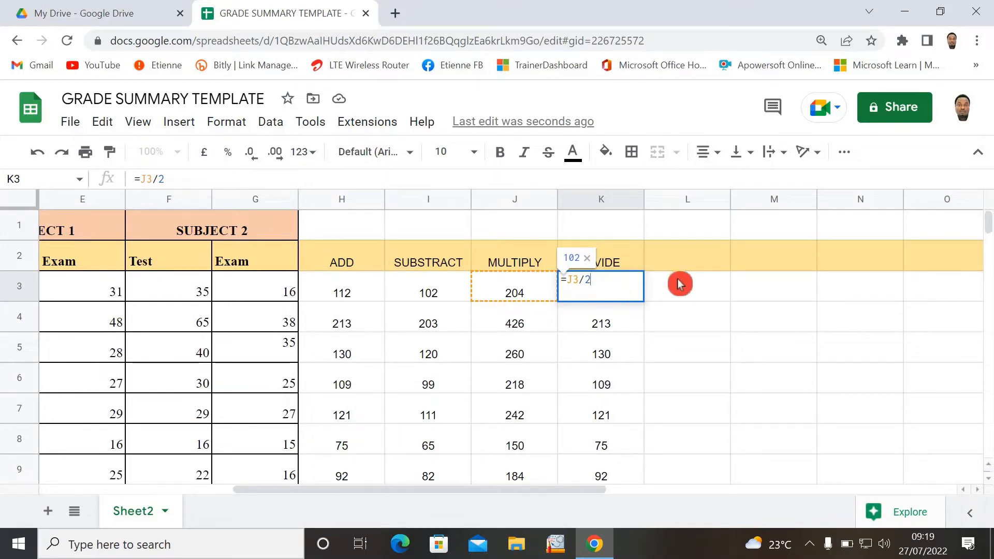
{"action": "key", "text": "Return"}
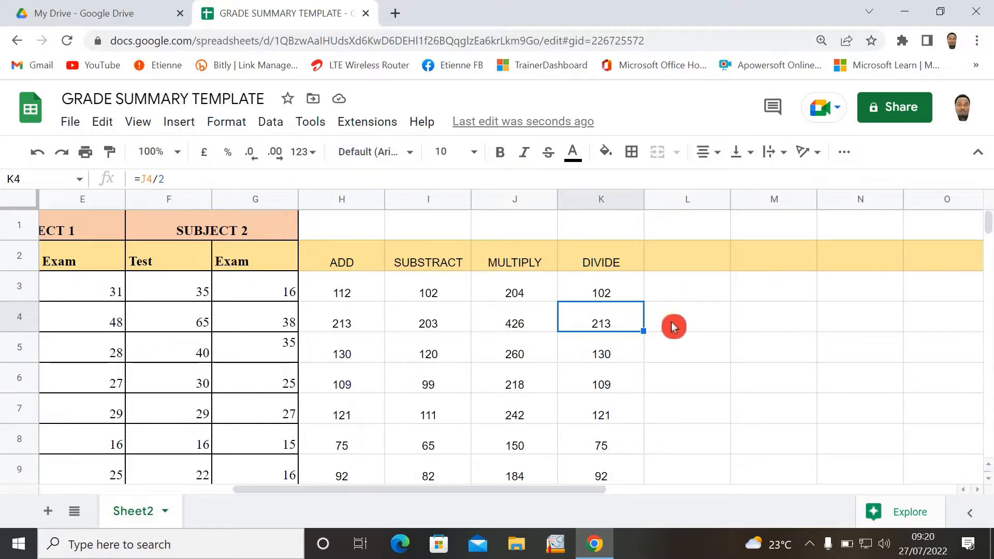
Enter the header MAX in L2, beside the DIVIDE header
{"action": "left_click", "coordinate": [679, 262]}
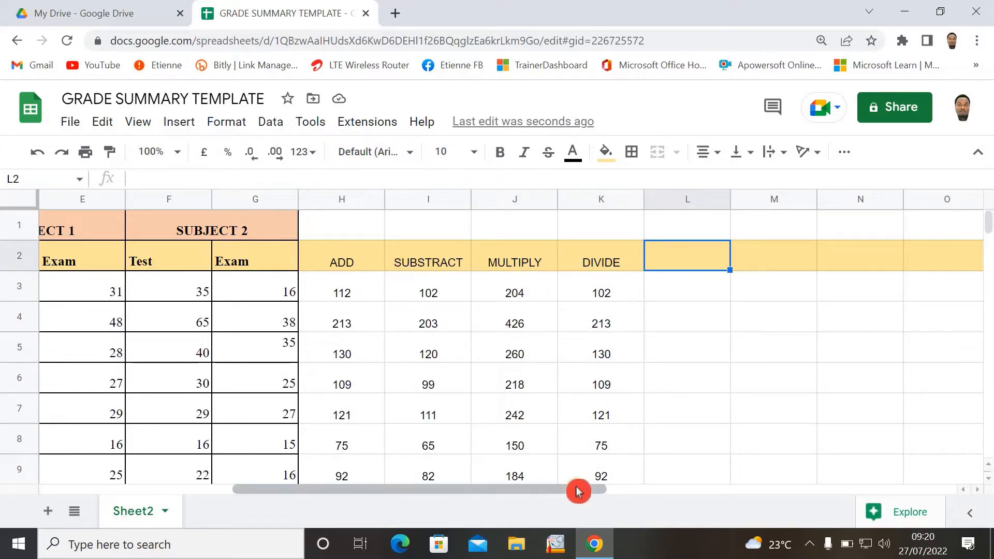
{"action": "left_click_drag", "start_coordinate": [575, 489], "coordinate": [549, 501]}
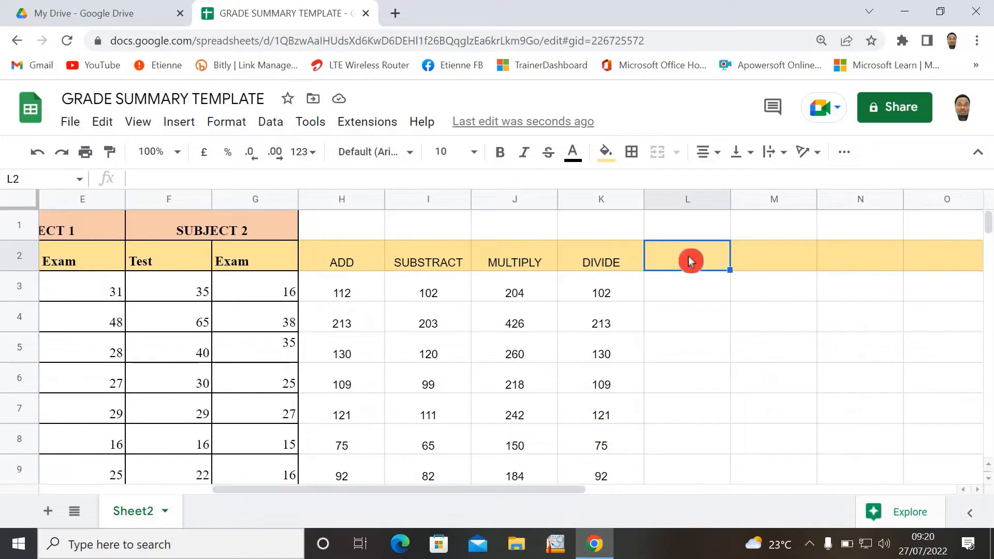
{"action": "type", "text": "M"}
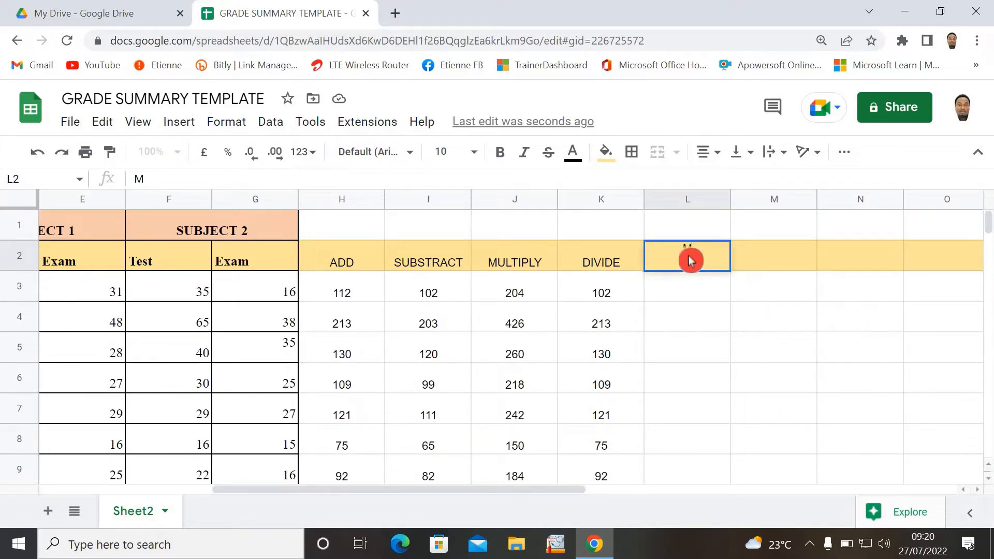
{"action": "type", "text": "AX"}
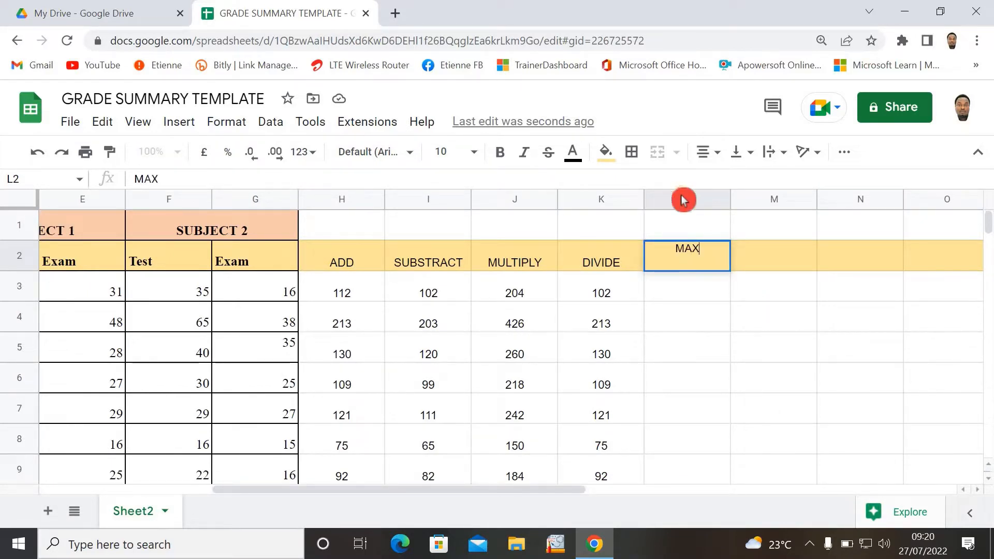
{"action": "left_click", "coordinate": [666, 309]}
Enter =MAX(D3:G3) in L3 and accept the suggested auto-fill down the MAX column
{"action": "left_click", "coordinate": [687, 281]}
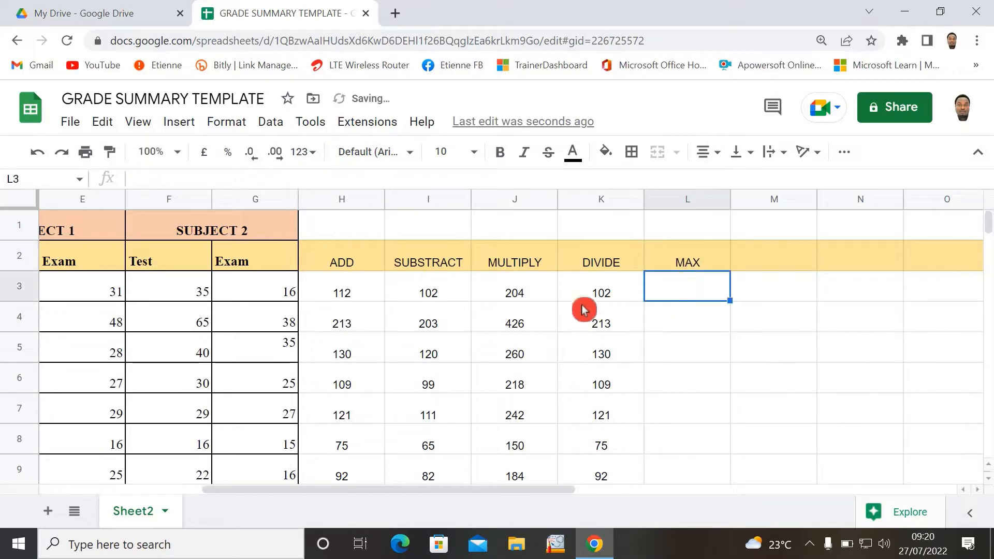
{"action": "scroll", "coordinate": [491, 494], "scroll_direction": "left", "scroll_amount": 1}
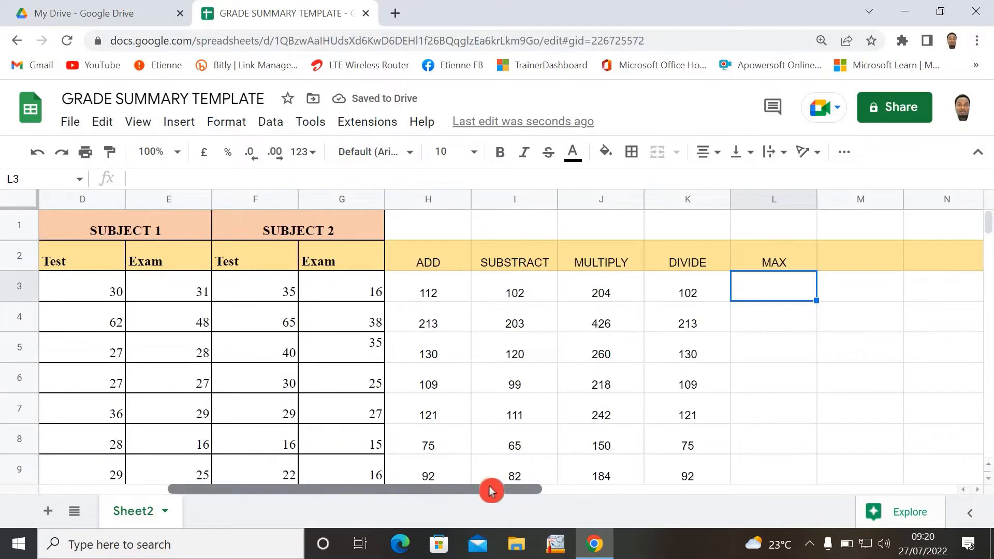
{"action": "mouse_move", "coordinate": [444, 498]}
{"action": "left_mouse_down"}
{"action": "mouse_move", "coordinate": [404, 492]}
{"action": "mouse_move", "coordinate": [460, 502]}
{"action": "left_mouse_up"}
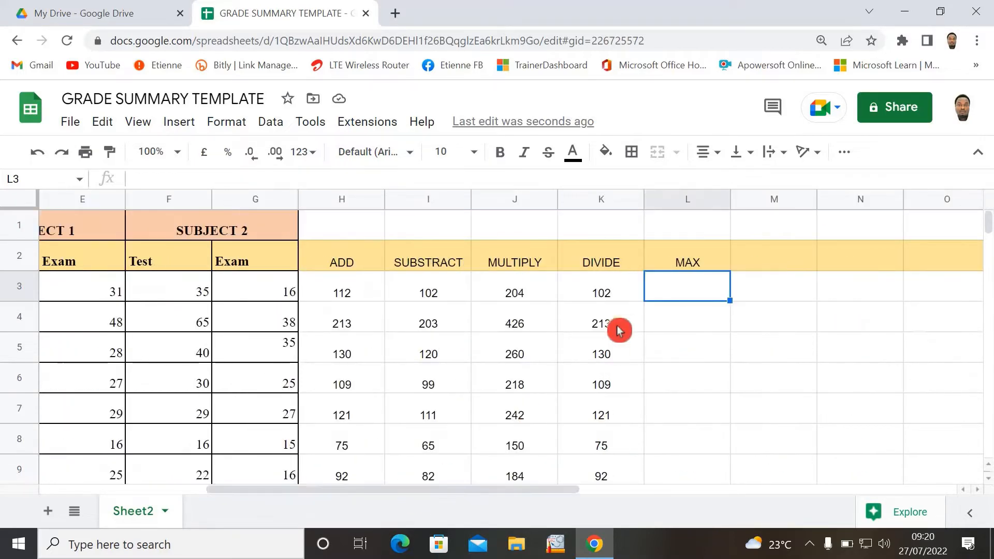
{"action": "type", "text": "="}
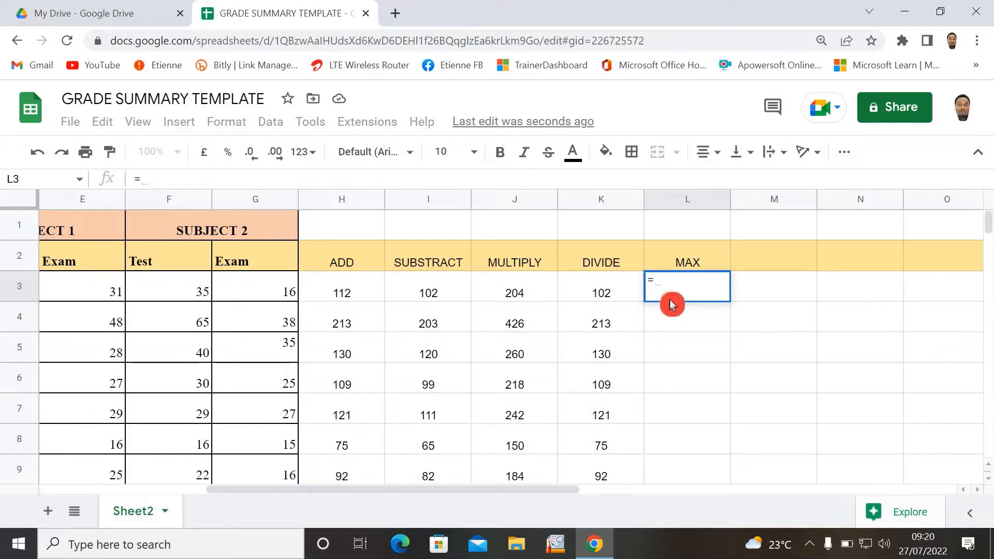
{"action": "type", "text": "MA"}
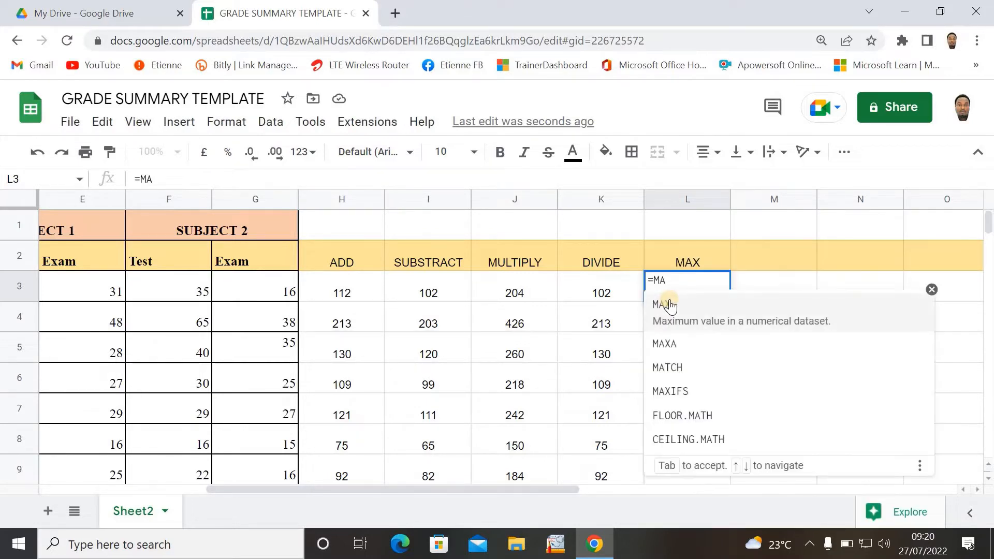
{"action": "type", "text": "X"}
{"action": "left_click", "coordinate": [670, 305]}
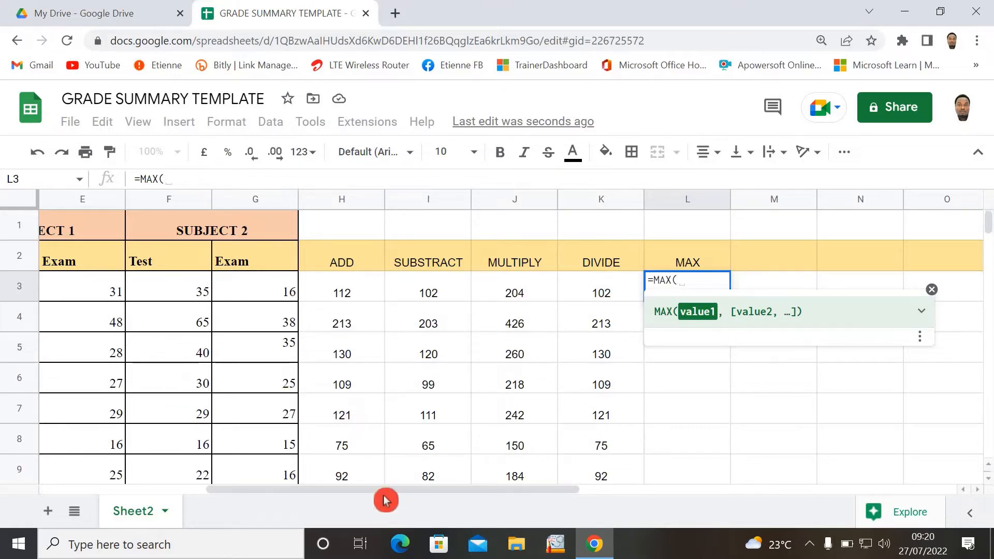
{"action": "left_click_drag", "start_coordinate": [379, 496], "coordinate": [345, 494]}
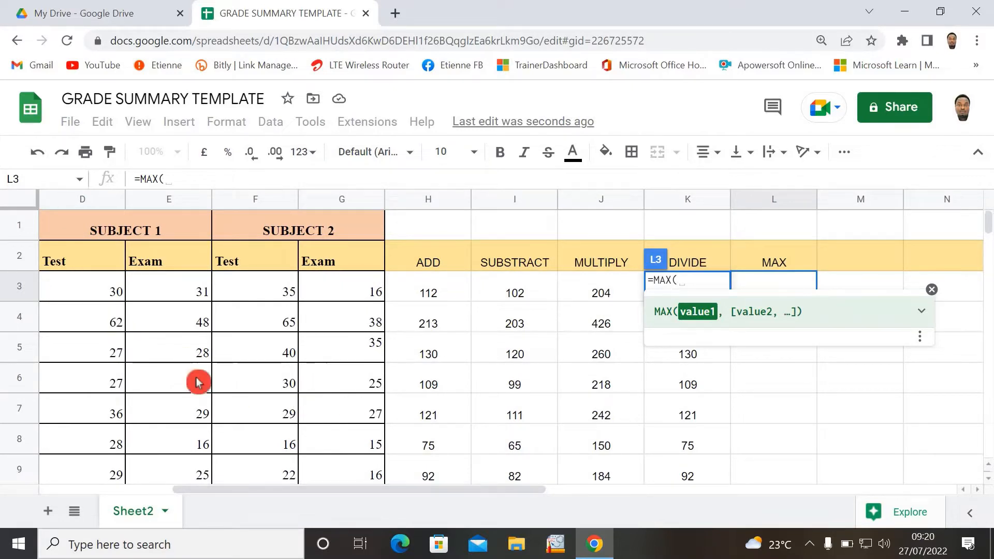
{"action": "left_click_drag", "start_coordinate": [374, 495], "coordinate": [333, 492]}
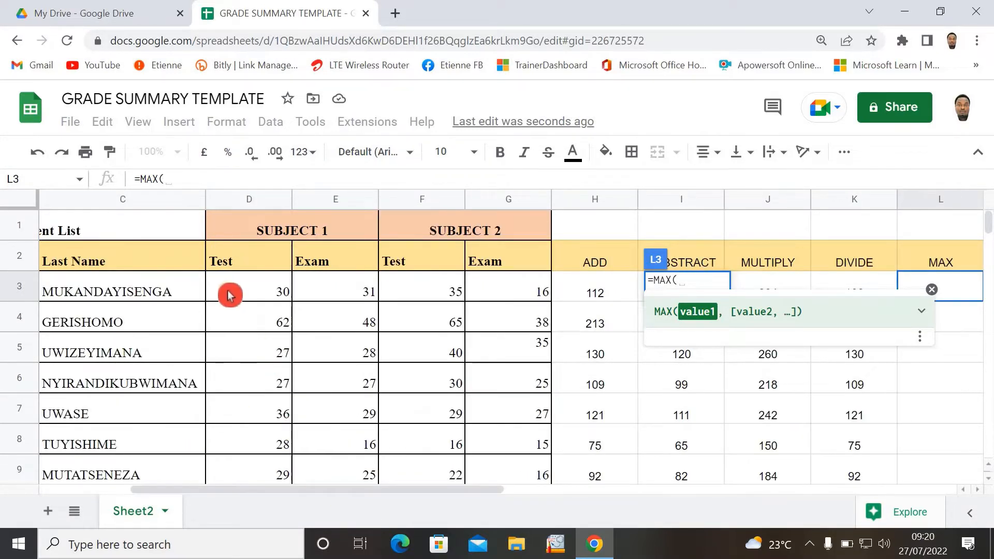
{"action": "left_click_drag", "start_coordinate": [230, 290], "coordinate": [512, 288]}
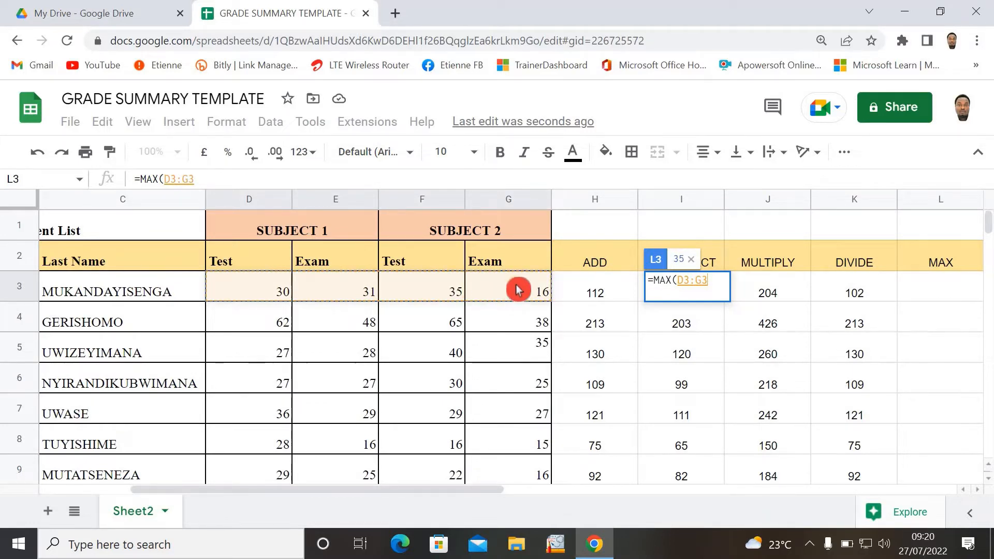
{"action": "type", "text": ")"}
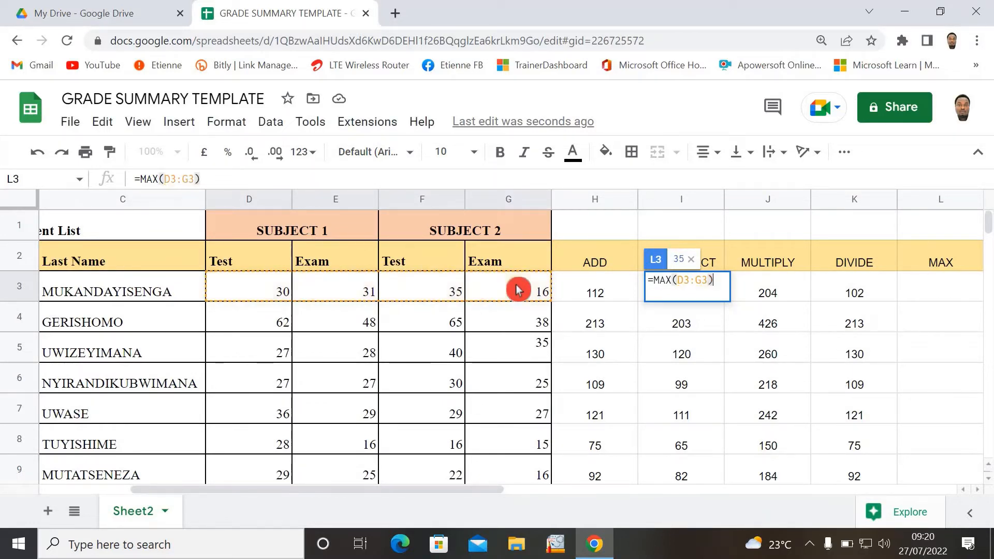
{"action": "key", "text": "Return"}
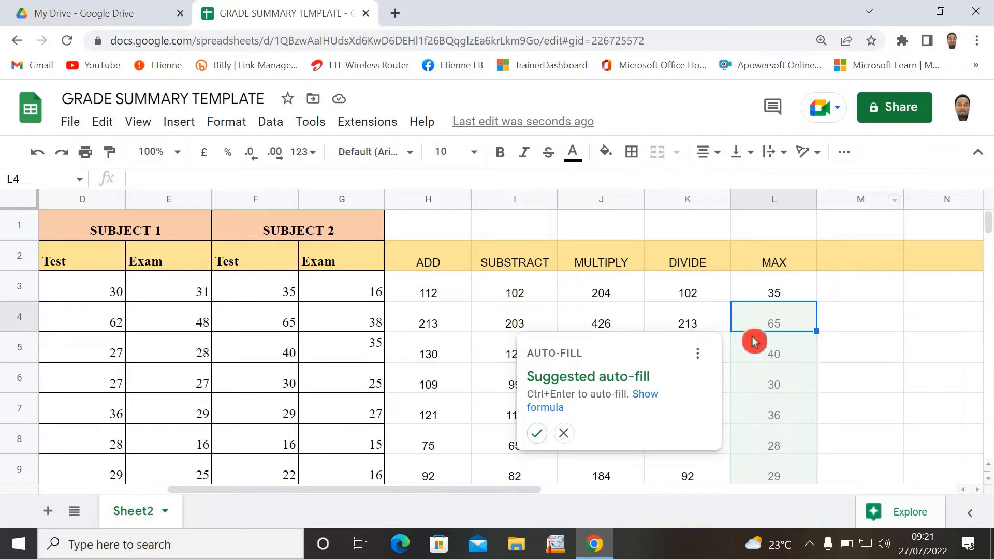
{"action": "left_click", "coordinate": [536, 434]}
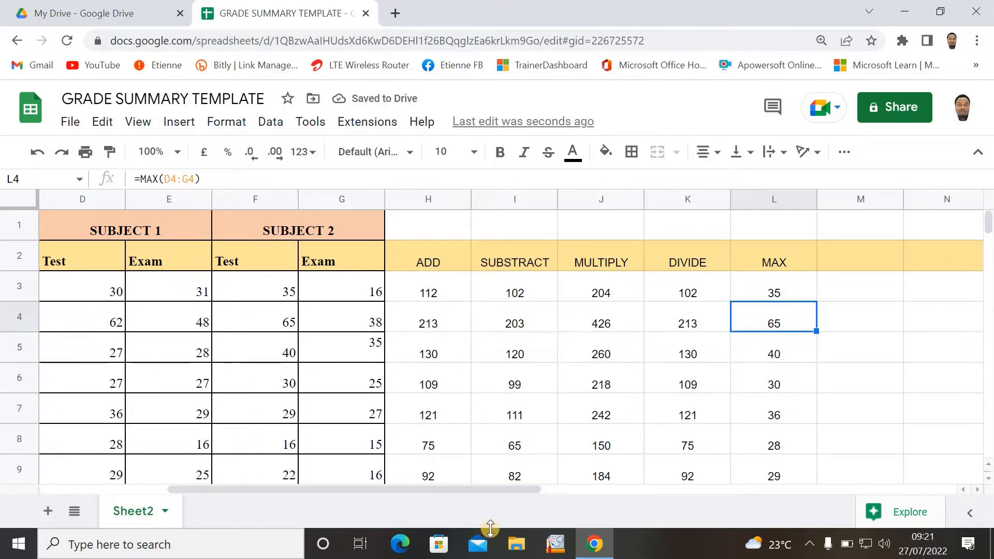
Change the first student's Exam marks in row 3 to 65 for Subject 1 and 35 for Subject 2
{"action": "left_click", "coordinate": [177, 296]}
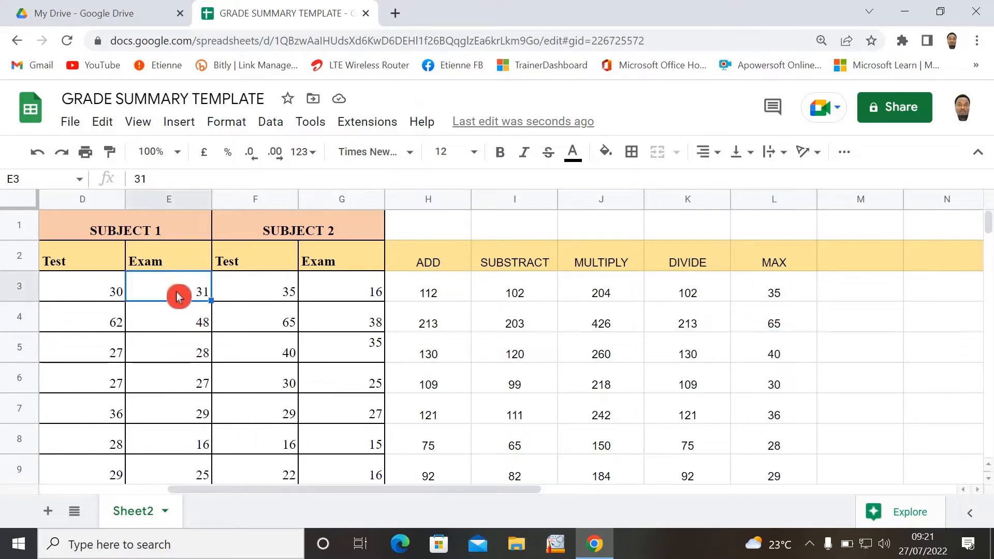
{"action": "type", "text": "65"}
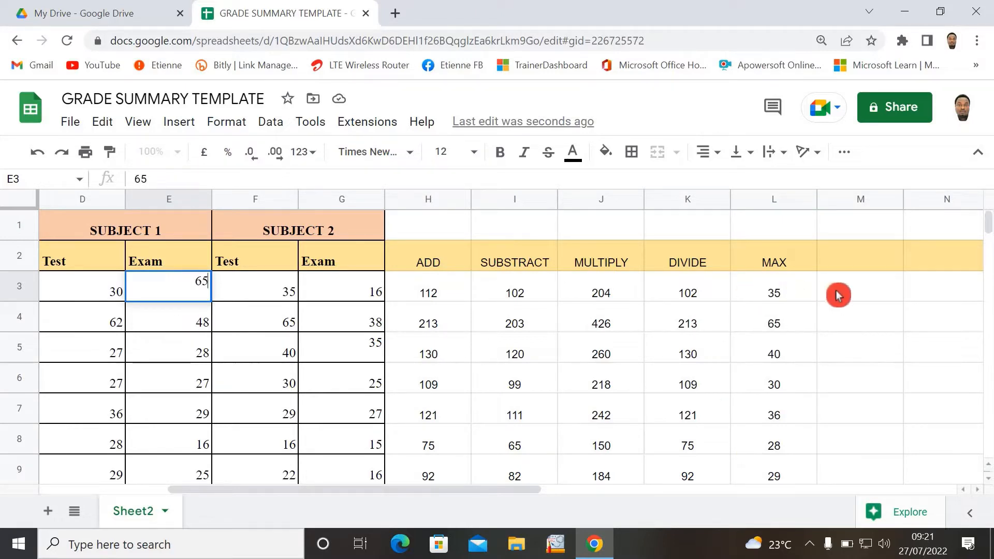
{"action": "left_click", "coordinate": [875, 294]}
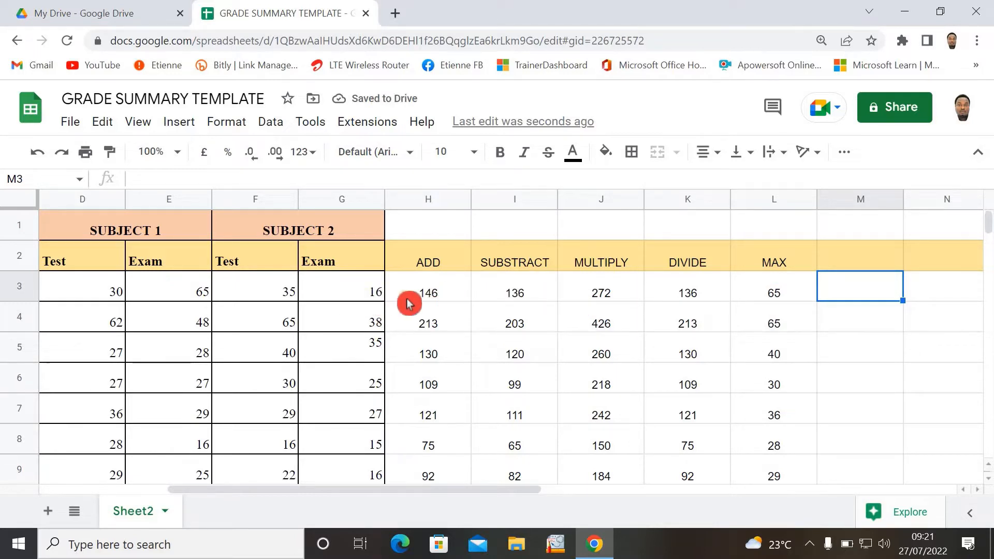
{"action": "left_click", "coordinate": [331, 294]}
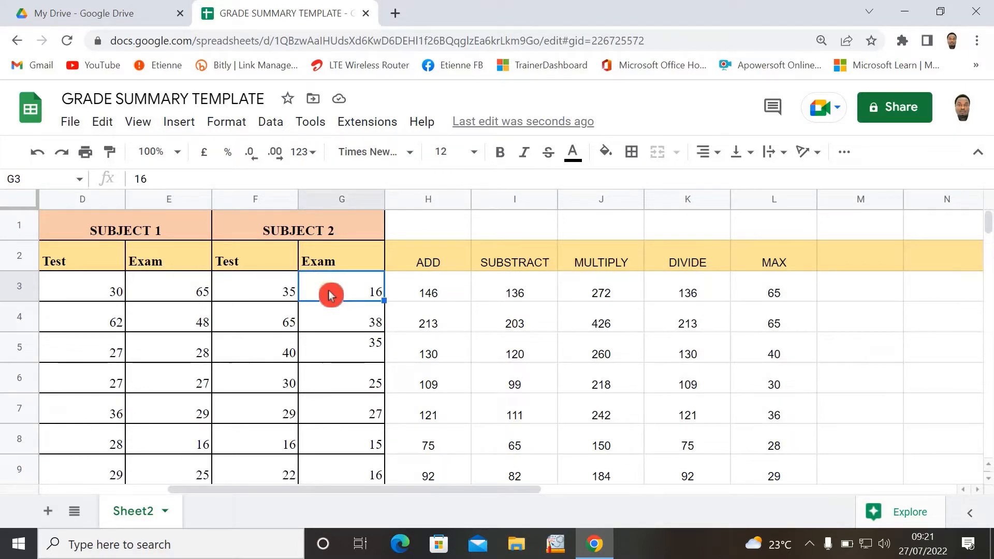
{"action": "type", "text": "35"}
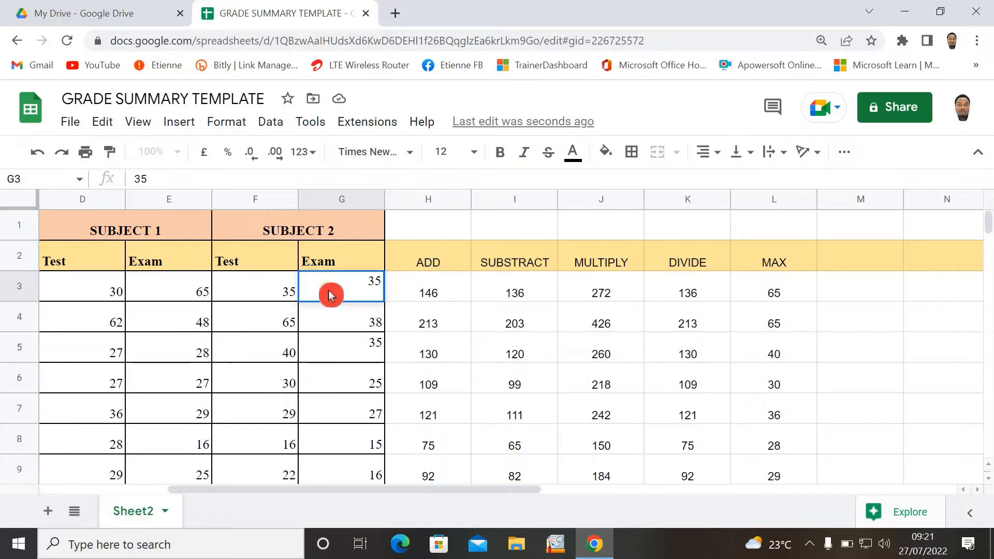
{"action": "left_click", "coordinate": [850, 299]}
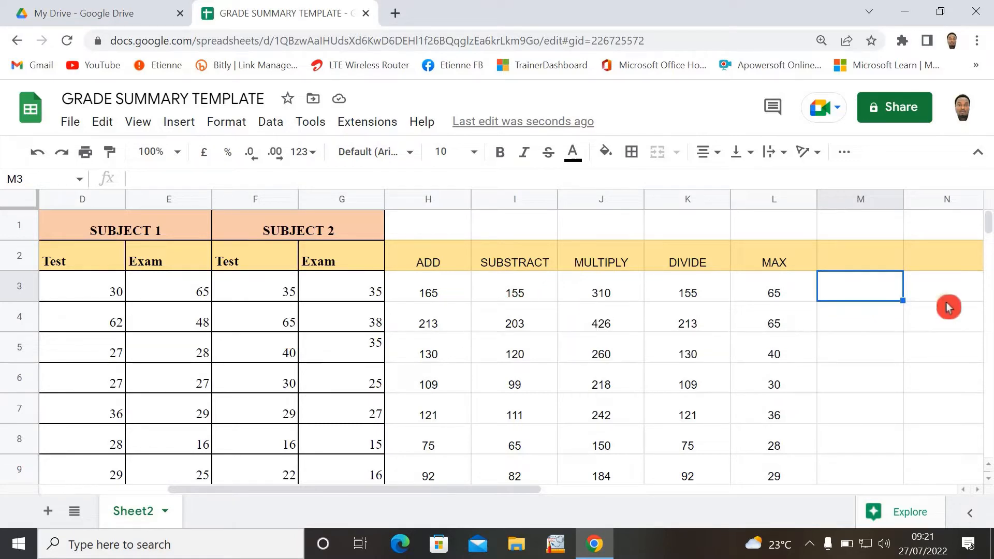
Enter the header MIN in M2, beside the MAX header
{"action": "left_click", "coordinate": [853, 256]}
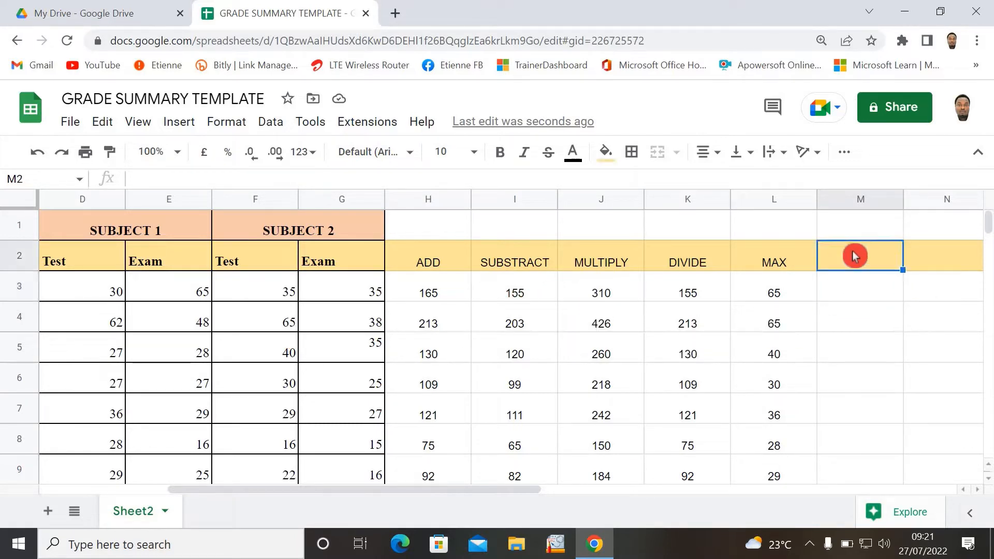
{"action": "type", "text": "M"}
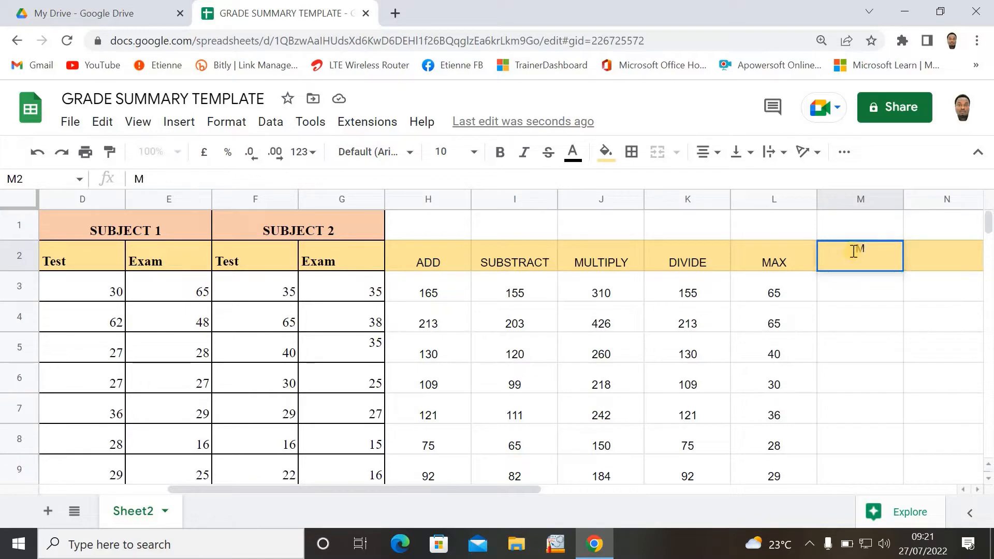
{"action": "type", "text": "IN"}
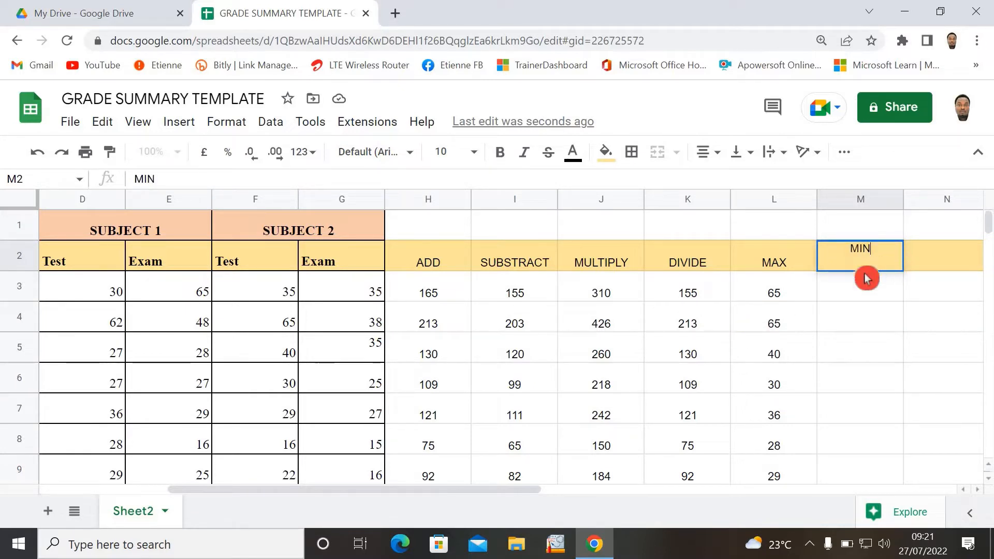
{"action": "key", "text": "Return"}
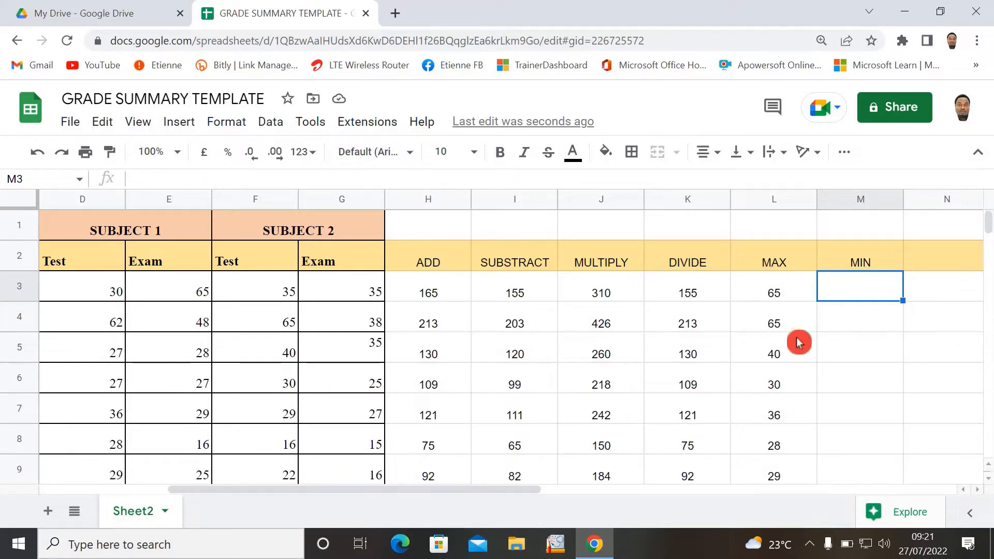
Enter =MIN(D3:G3) in M3 and accept the suggested auto-fill down the MIN column
{"action": "type", "text": "="}
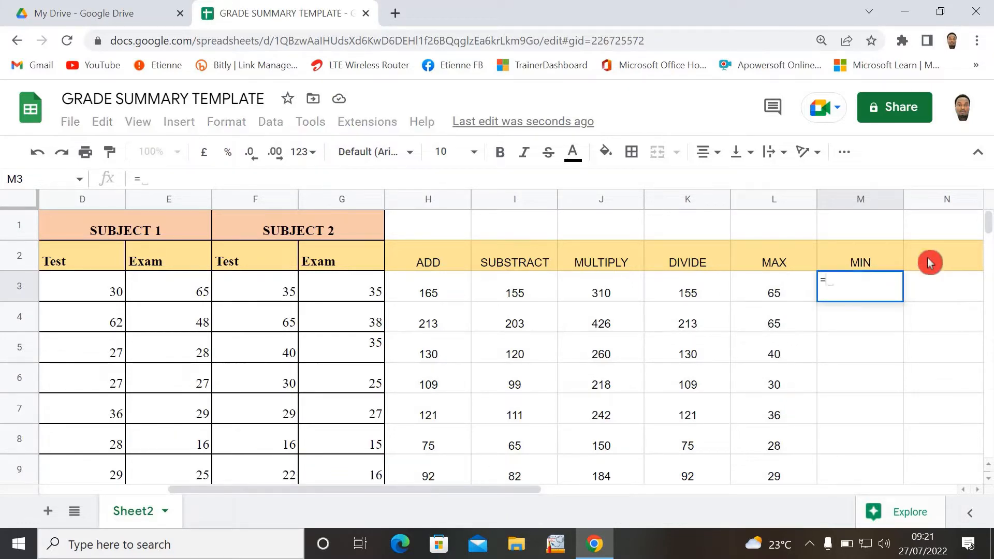
{"action": "type", "text": "MIN"}
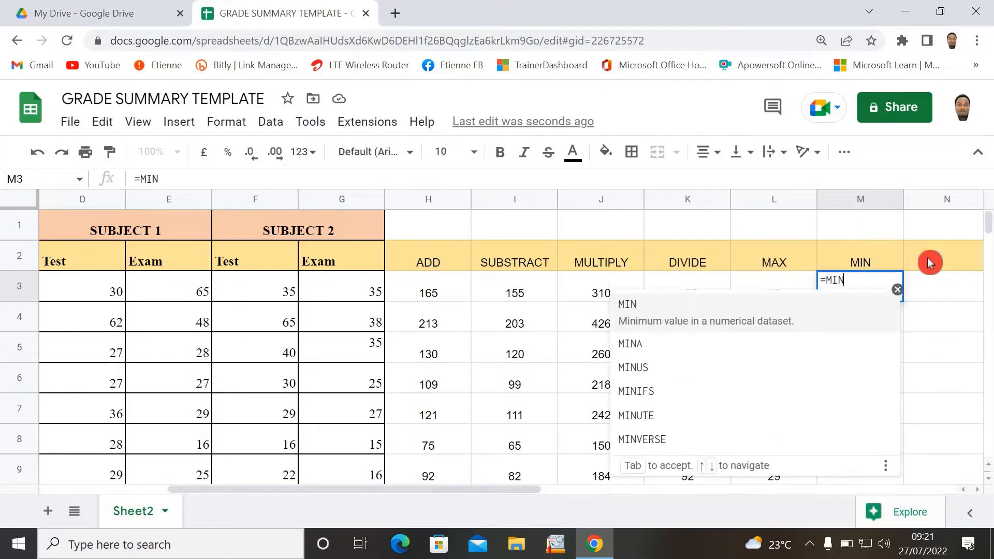
{"action": "type", "text": "("}
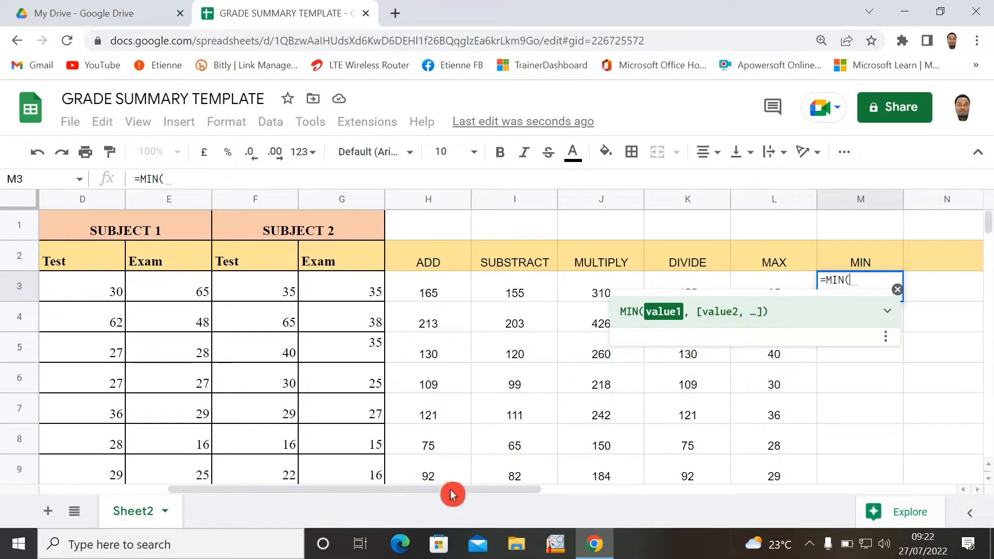
{"action": "left_click_drag", "start_coordinate": [450, 495], "coordinate": [397, 493]}
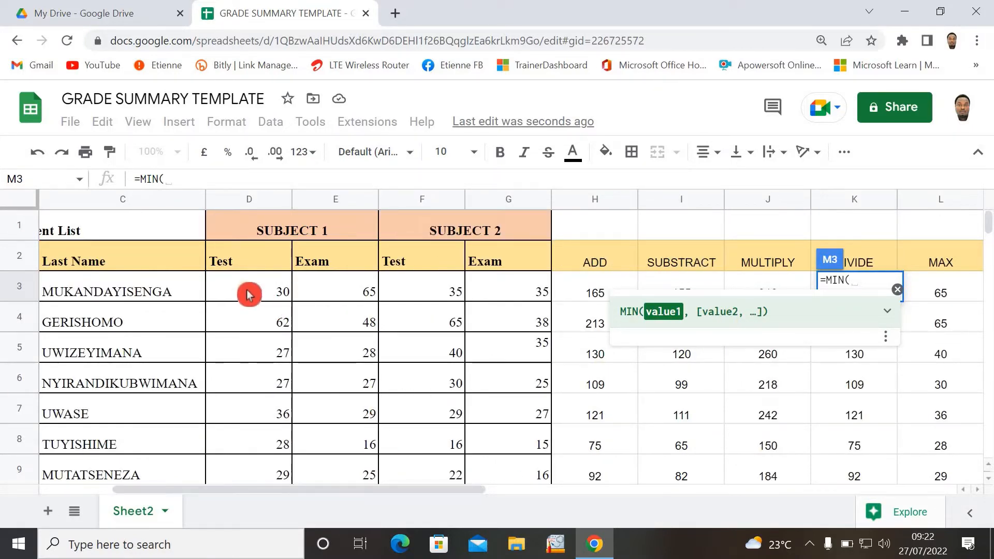
{"action": "left_click_drag", "start_coordinate": [245, 292], "coordinate": [506, 294]}
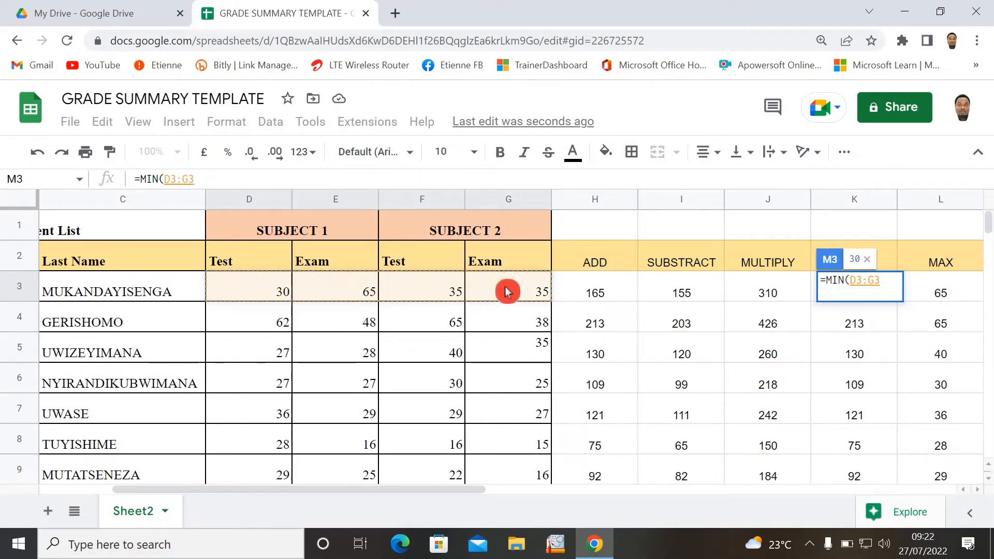
{"action": "type", "text": ")"}
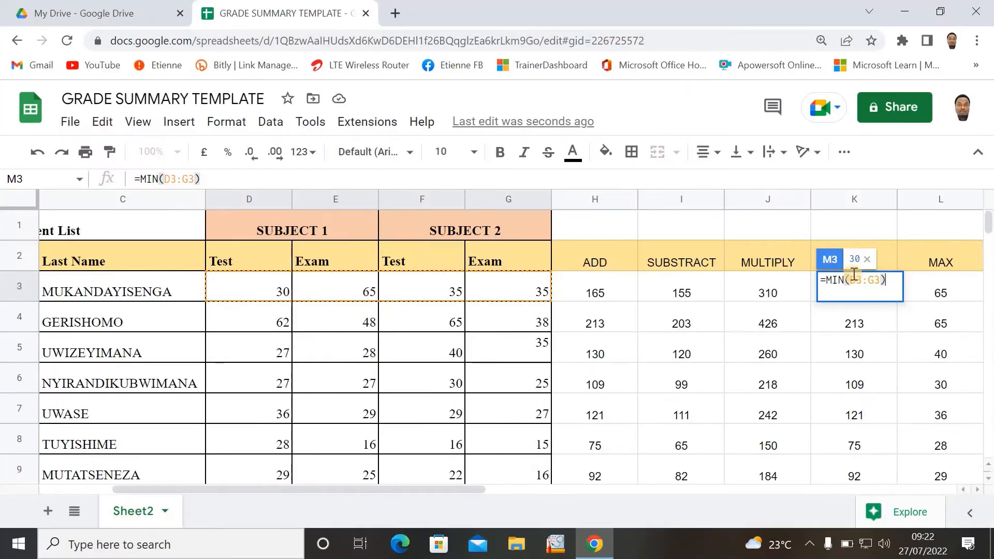
{"action": "key", "text": "Return"}
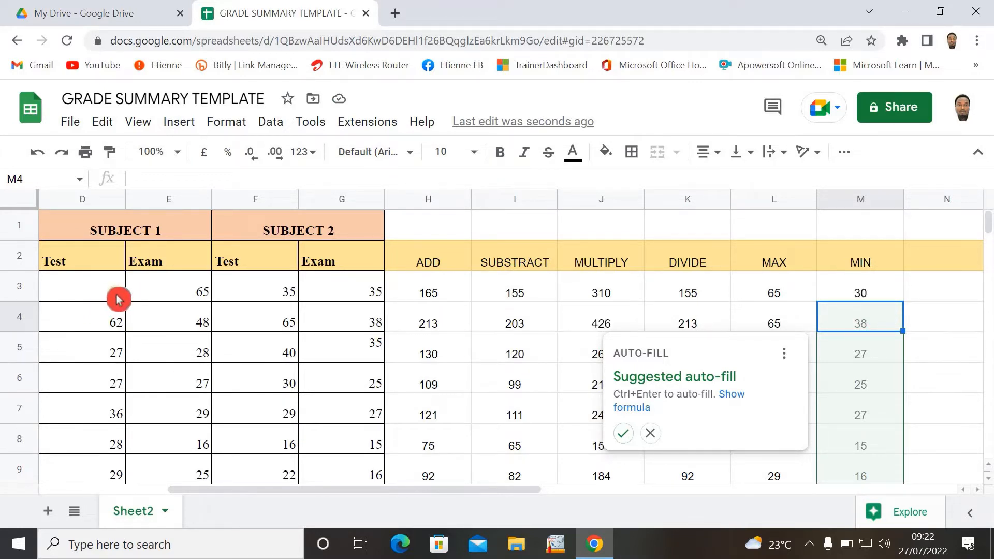
{"action": "left_click", "coordinate": [623, 438]}
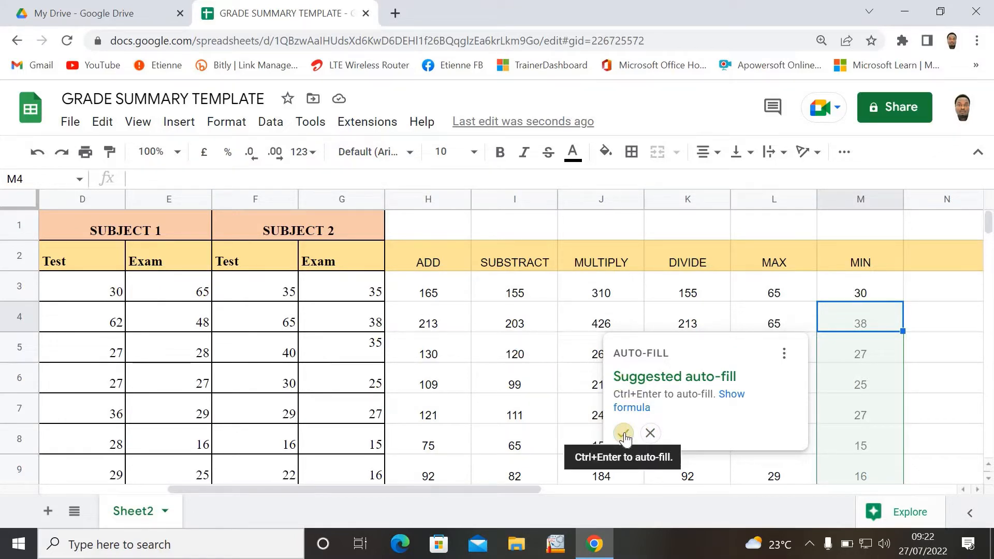
{"action": "left_click", "coordinate": [624, 434]}
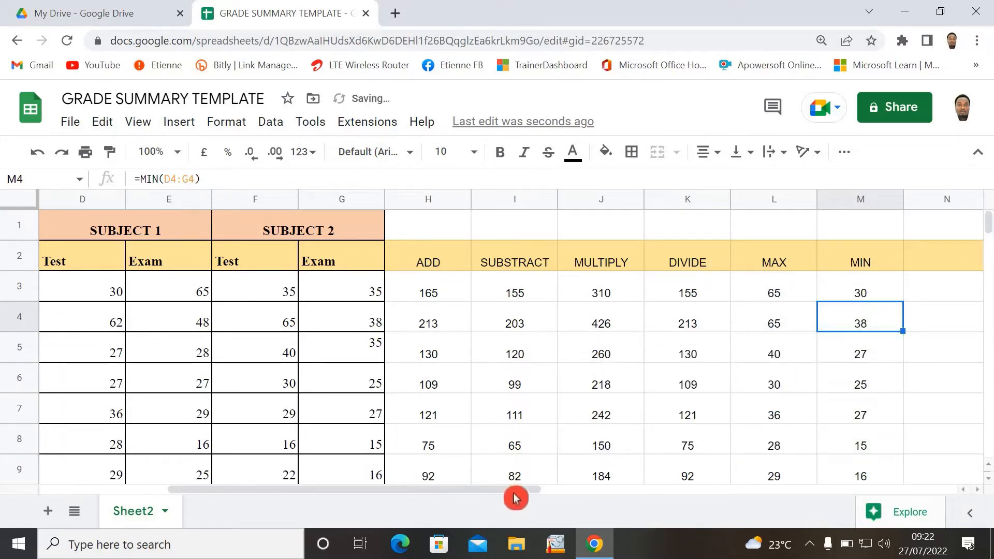
Enter the header AVERAGE in N2, beside the MIN header
{"action": "left_click_drag", "start_coordinate": [516, 496], "coordinate": [603, 494]}
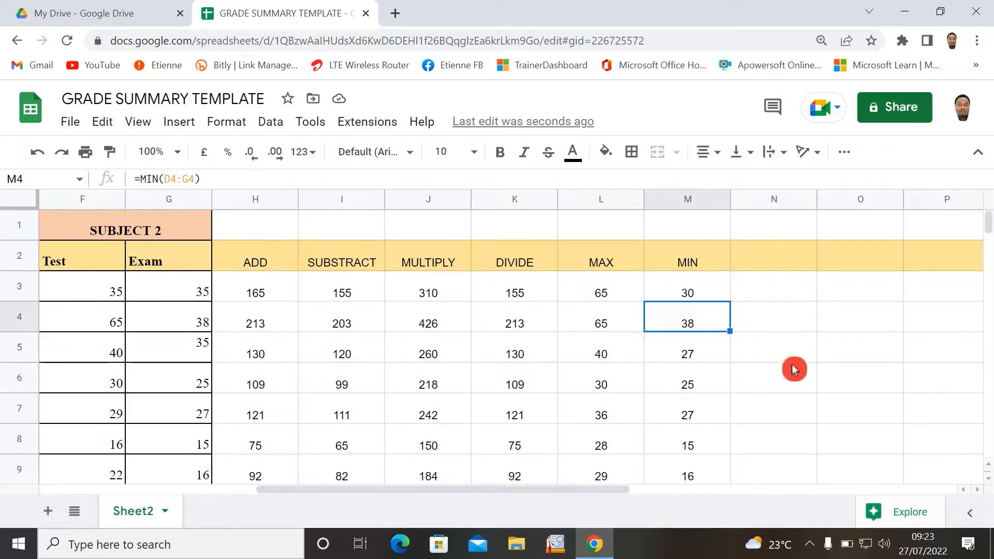
{"action": "left_click", "coordinate": [776, 257]}
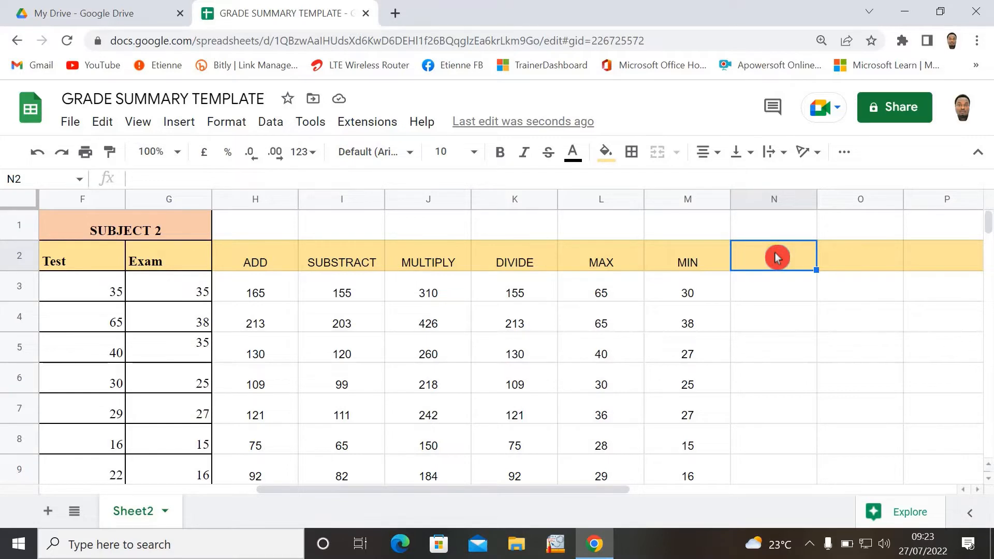
{"action": "type", "text": "AVER"}
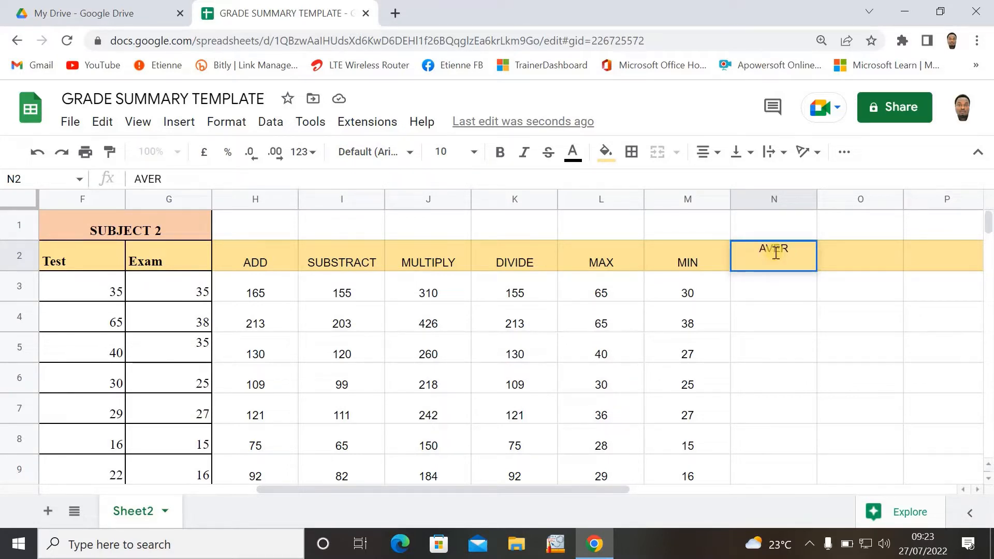
{"action": "type", "text": "AGE"}
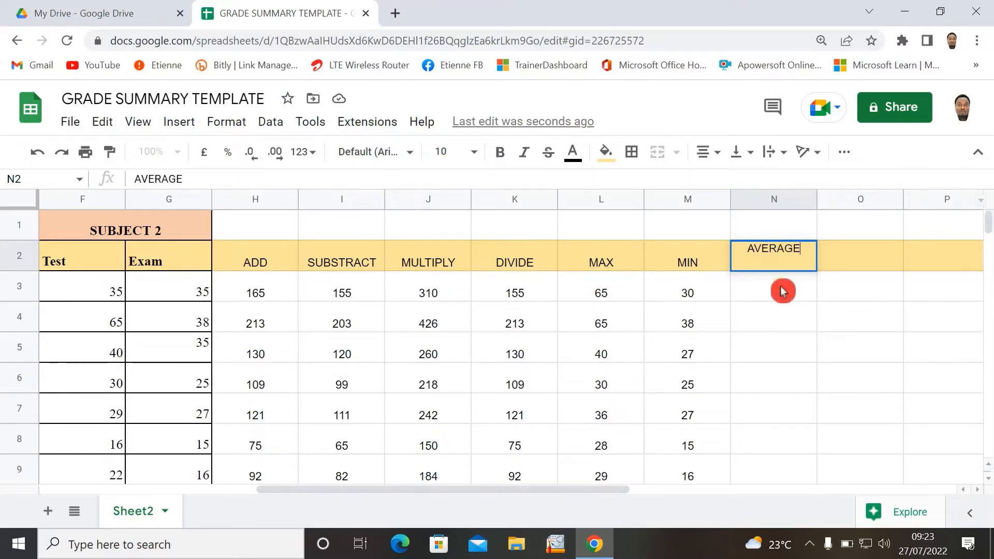
{"action": "key", "text": "Return"}
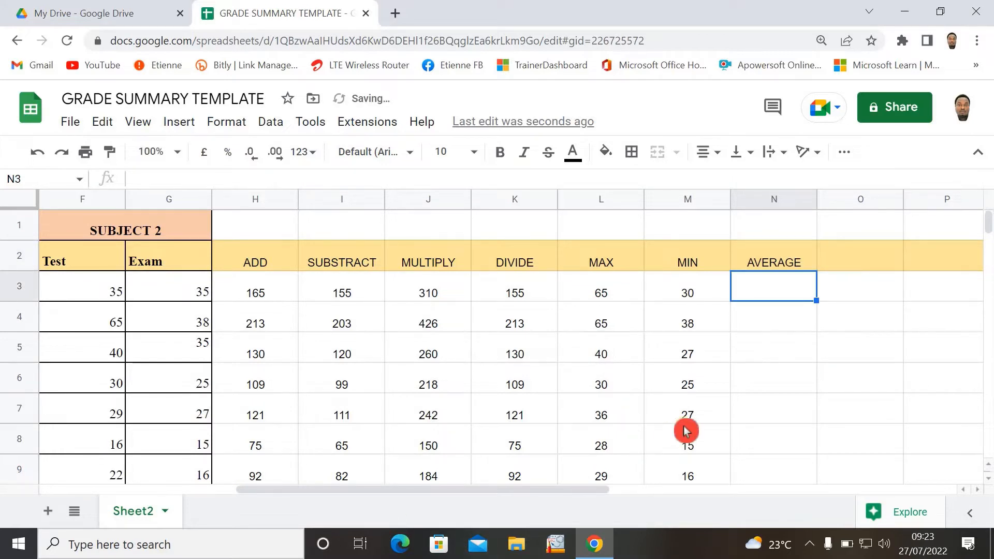
Enter =AVERAGE(D3:G3) in N3, accept the suggested auto-fill down the AVERAGE column, and select N3
{"action": "type", "text": "="}
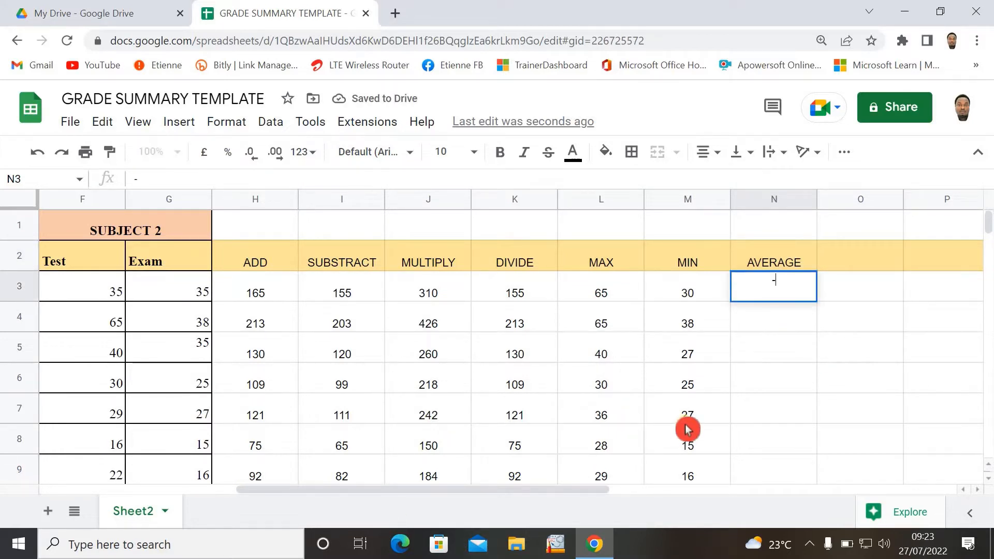
{"action": "type", "text": "="}
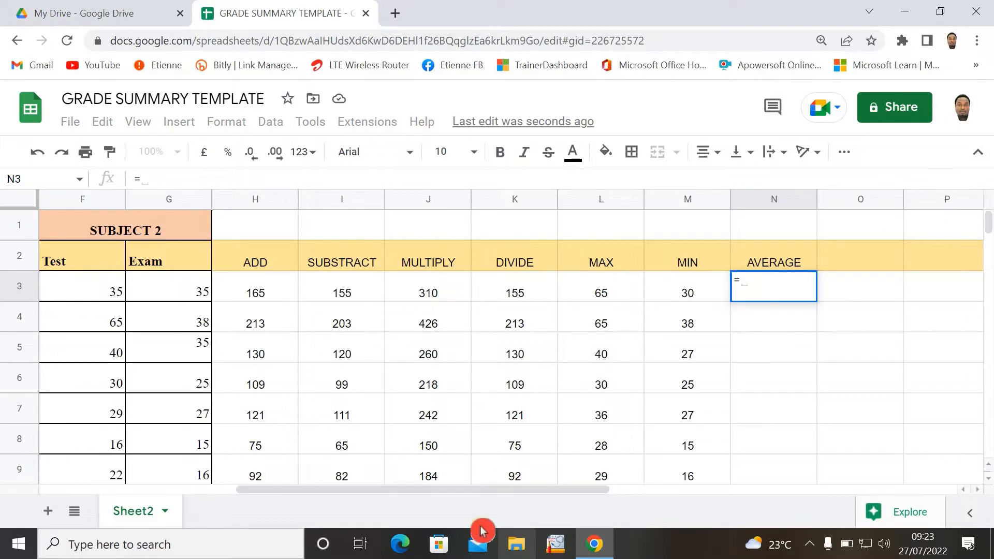
{"action": "type", "text": "AVERA"}
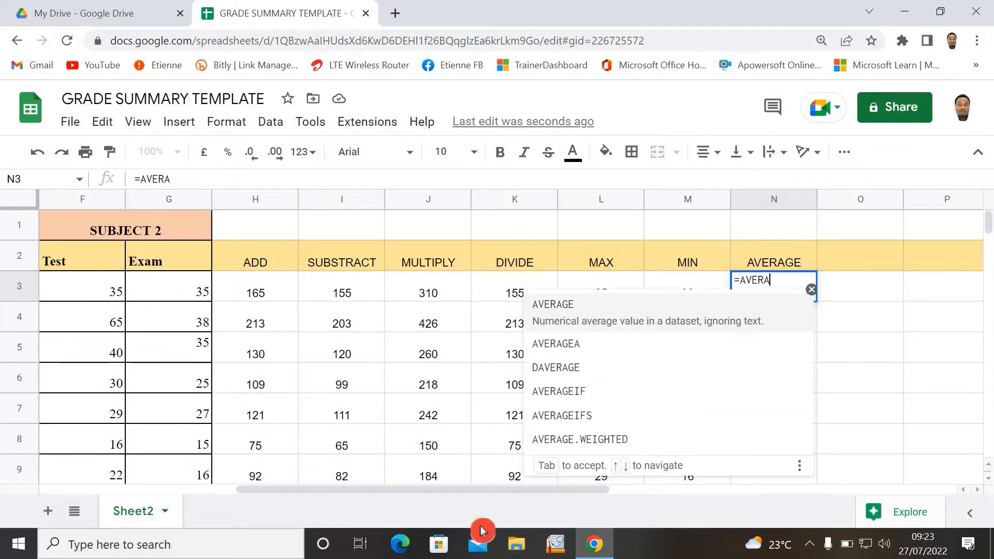
{"action": "type", "text": "GE"}
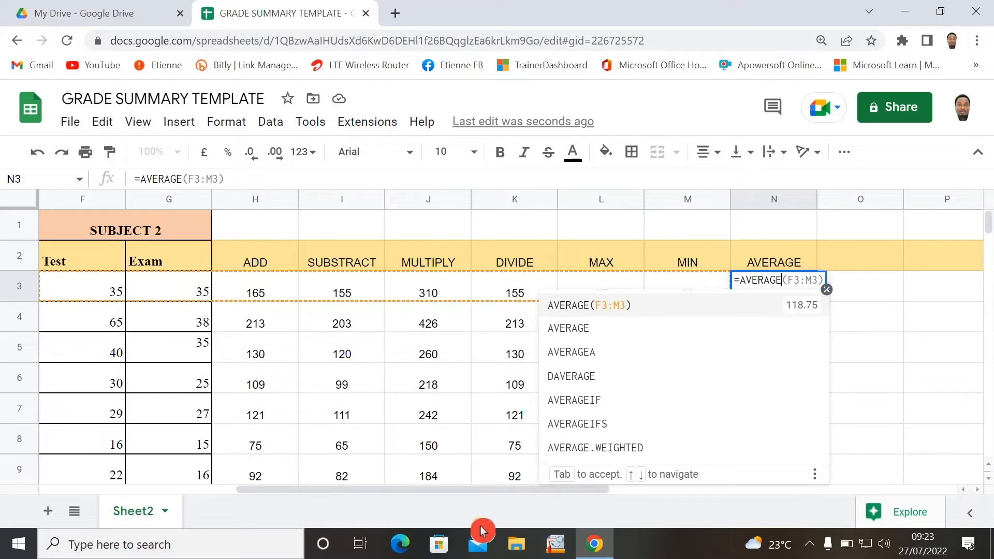
{"action": "type", "text": "("}
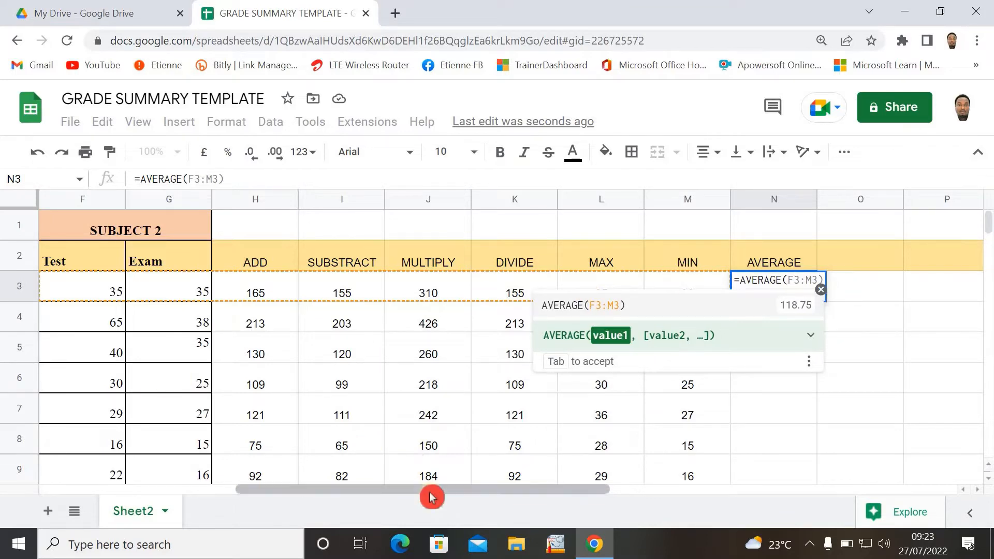
{"action": "left_click_drag", "start_coordinate": [466, 489], "coordinate": [295, 372]}
{"action": "left_click_drag", "start_coordinate": [406, 293], "coordinate": [657, 296]}
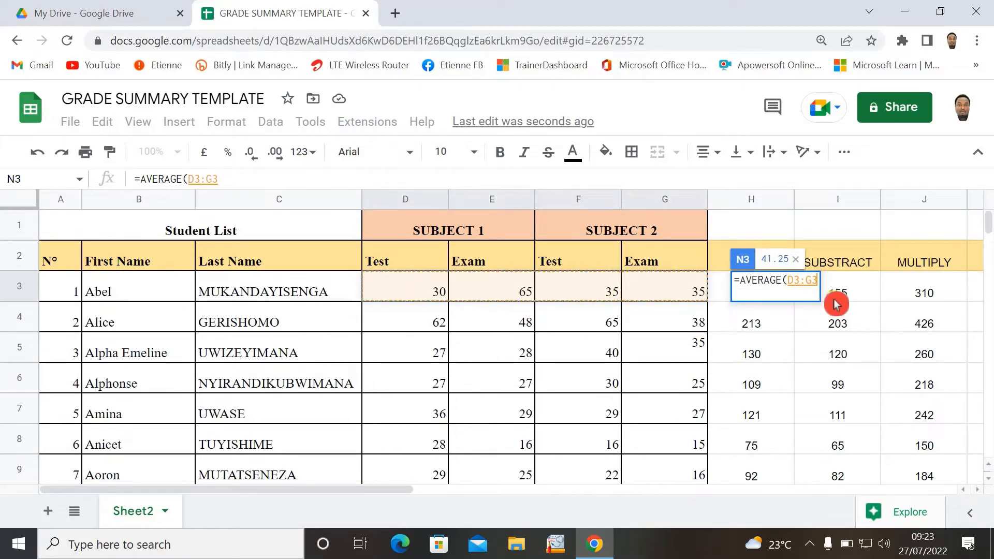
{"action": "type", "text": ")"}
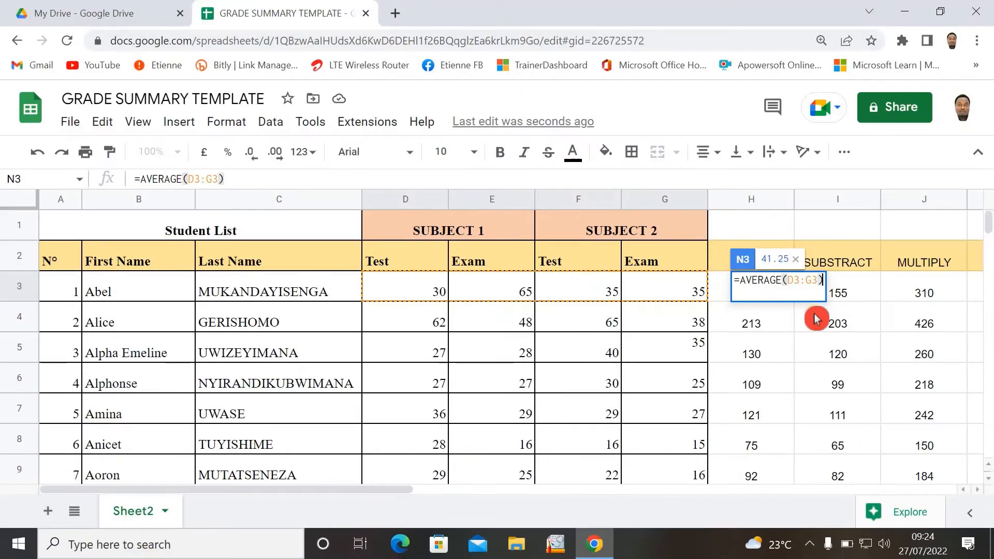
{"action": "key", "text": "Return"}
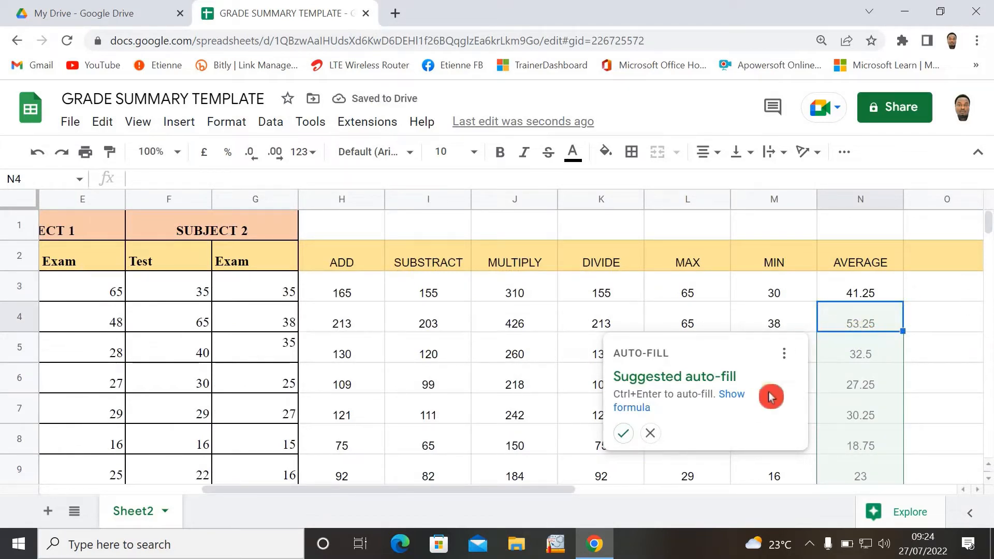
{"action": "left_click", "coordinate": [624, 433]}
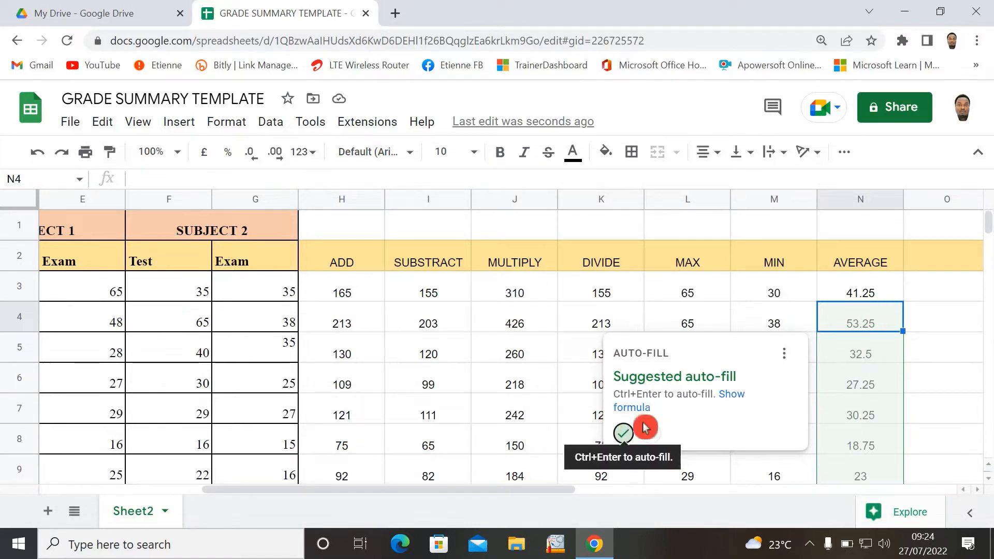
{"action": "left_click", "coordinate": [624, 433]}
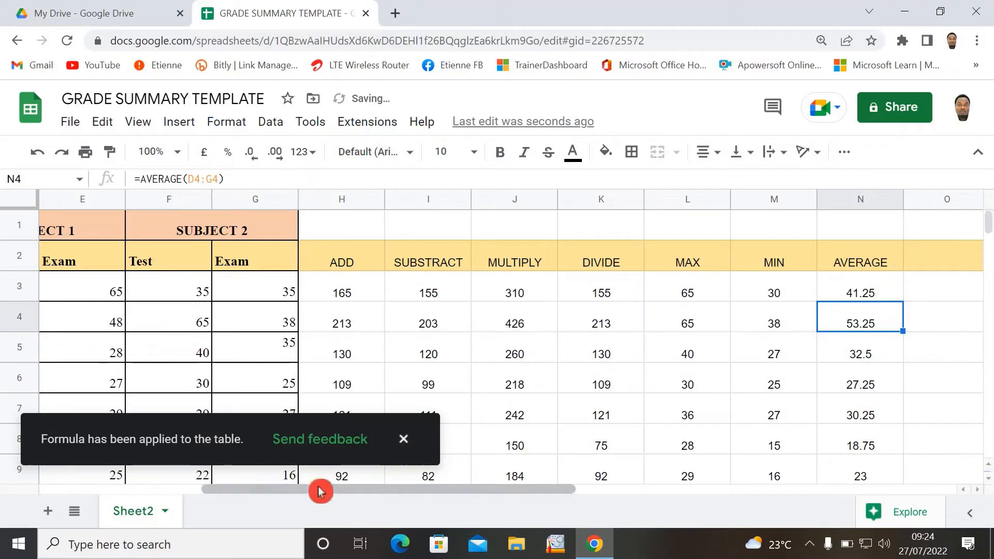
{"action": "left_click", "coordinate": [886, 348]}
{"action": "left_click", "coordinate": [890, 293]}
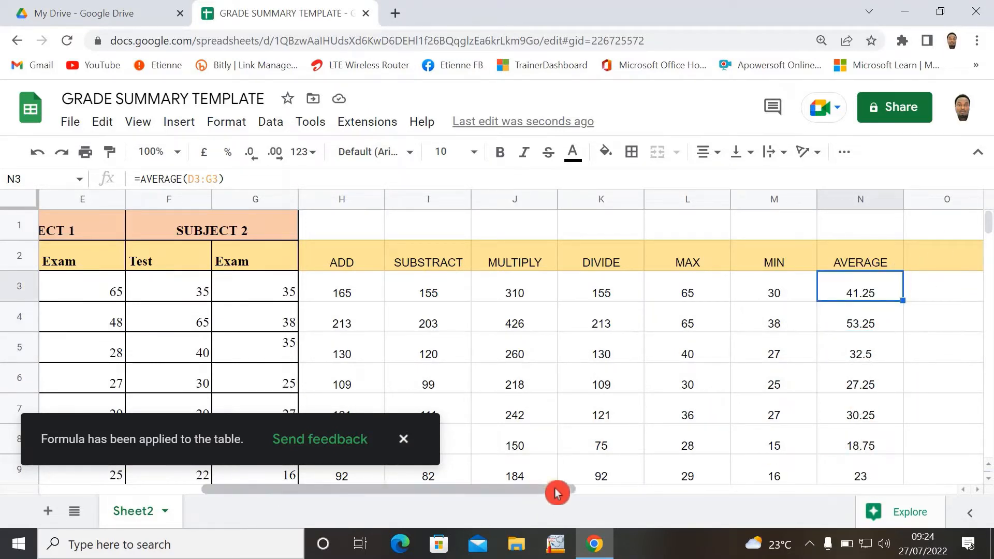
Enter the header MEDIAN in O2, beside the AVERAGE header
{"action": "left_click_drag", "start_coordinate": [573, 490], "coordinate": [632, 505]}
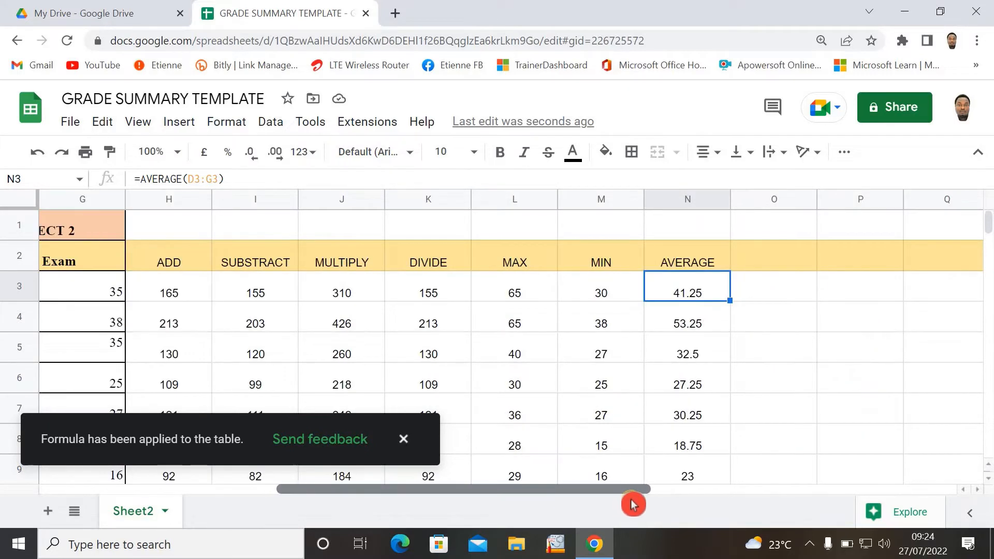
{"action": "left_click", "coordinate": [776, 265]}
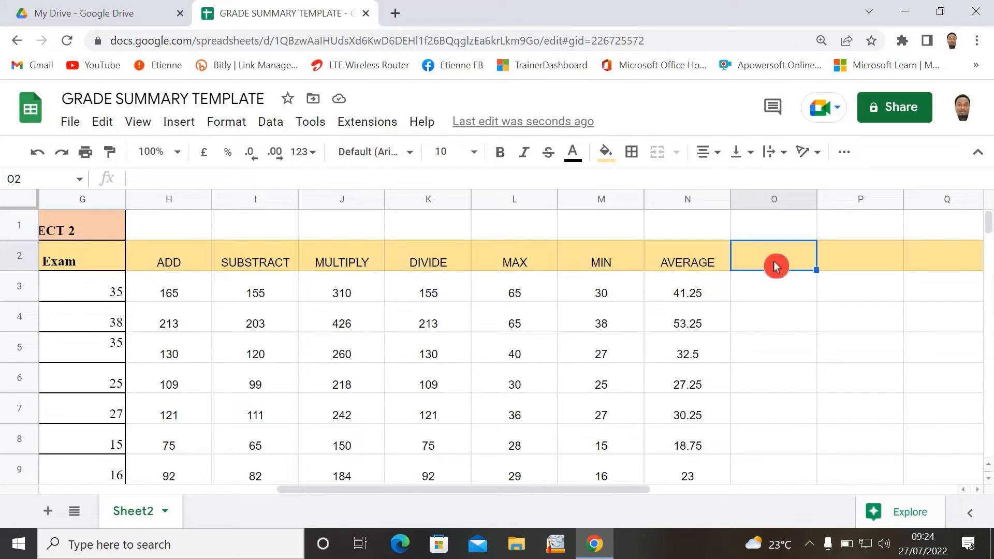
{"action": "type", "text": "MEDIA"}
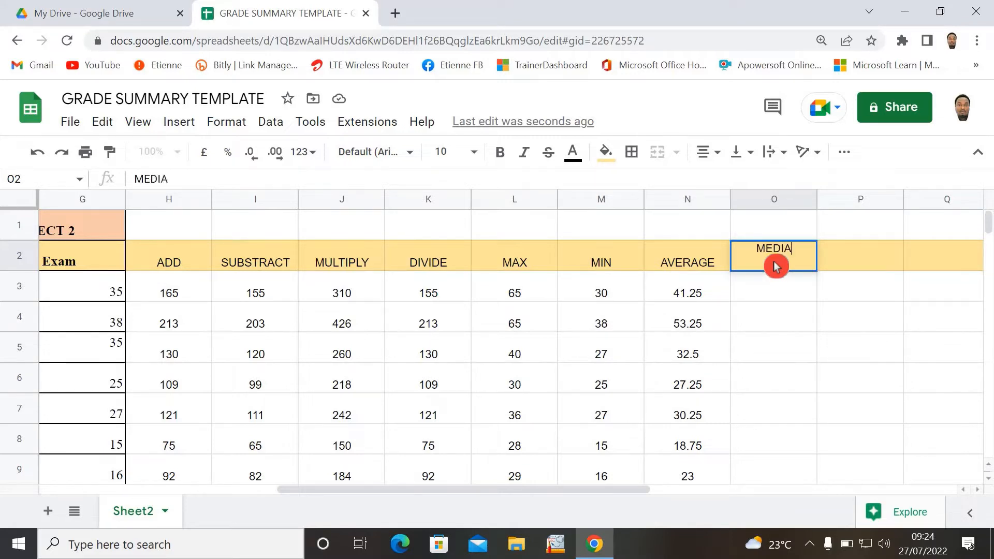
{"action": "type", "text": "N"}
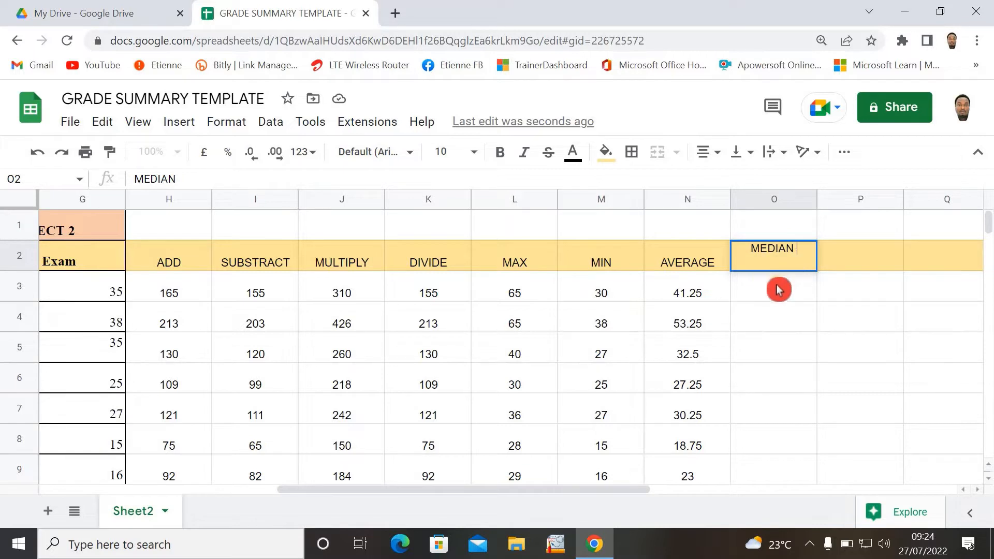
{"action": "key", "text": "Return"}
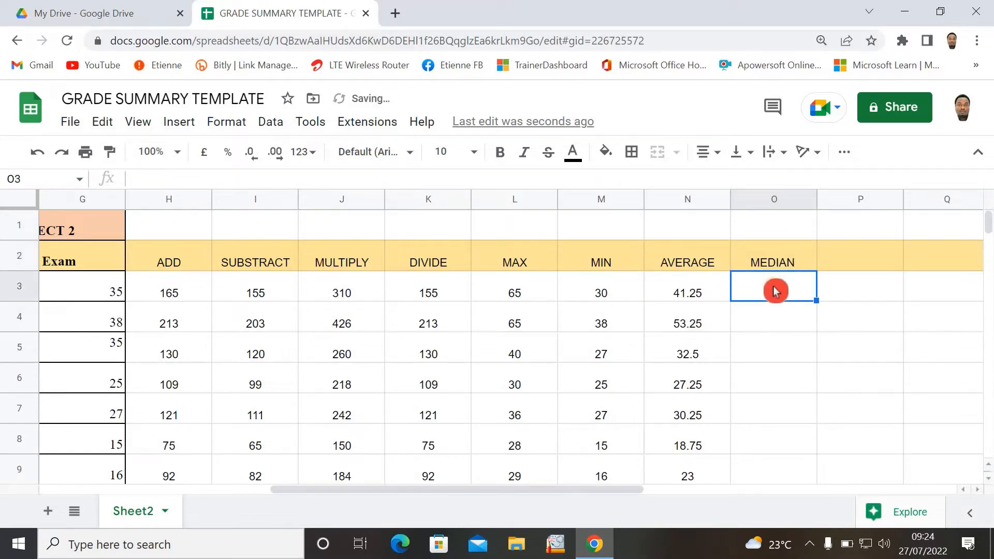
Enter =MEDIAN(D3:G3) in O3 and accept the suggested auto-fill down the MEDIAN column
{"action": "type", "text": "="}
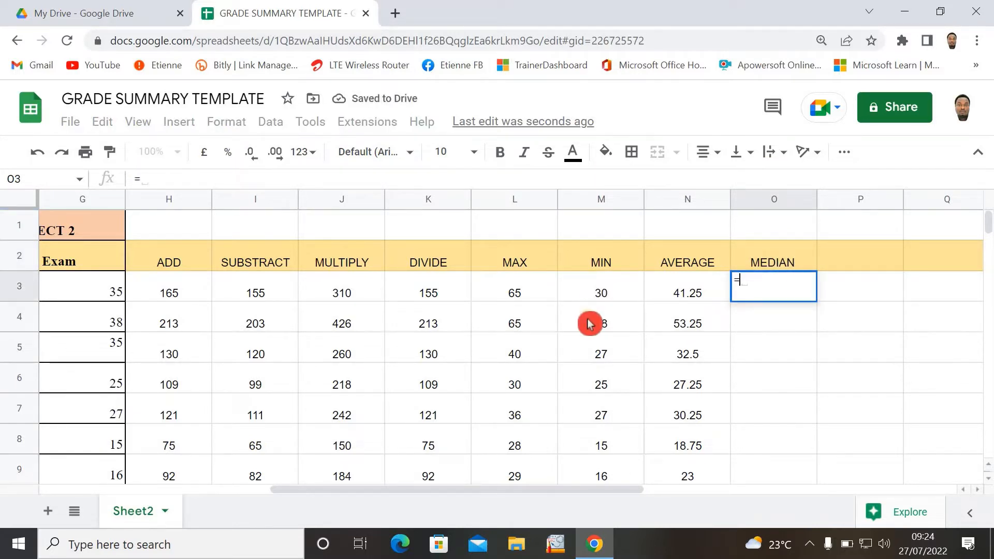
{"action": "type", "text": "MEDIAN"}
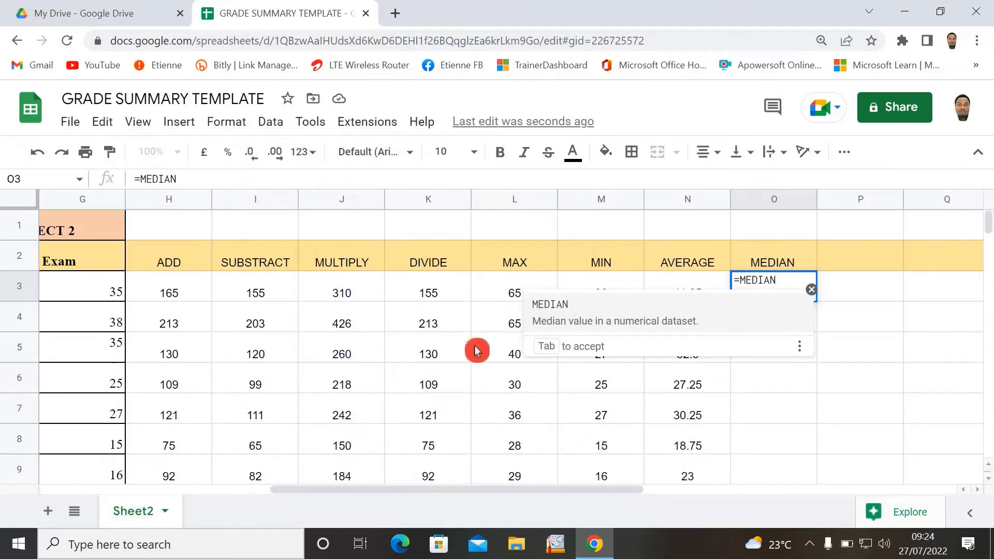
{"action": "type", "text": "("}
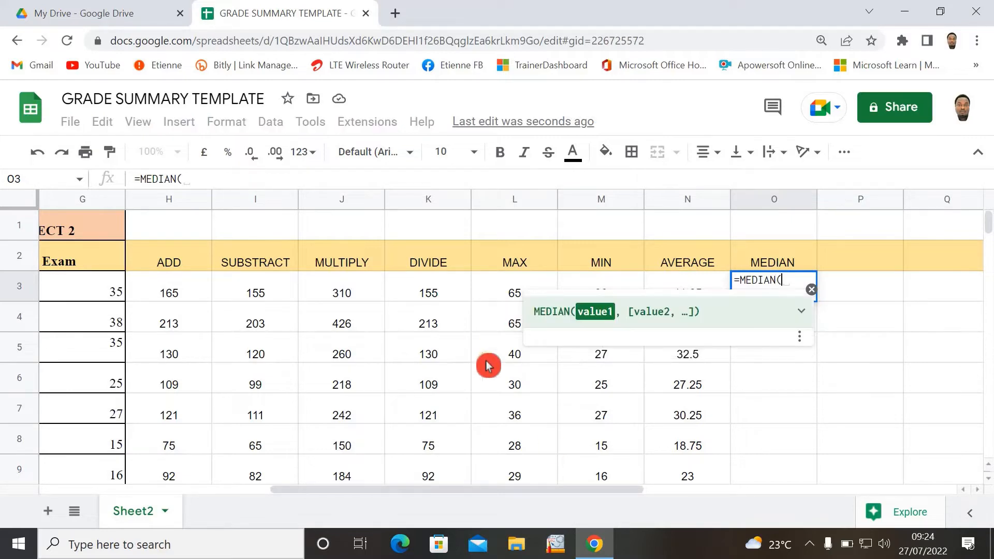
{"action": "left_click_drag", "start_coordinate": [475, 491], "coordinate": [357, 489]}
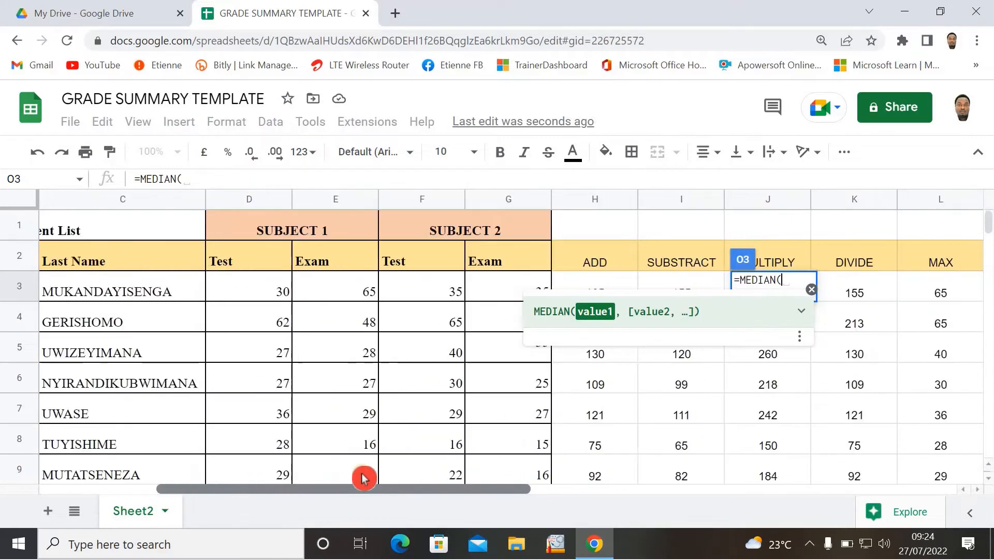
{"action": "left_click_drag", "start_coordinate": [248, 290], "coordinate": [514, 294]}
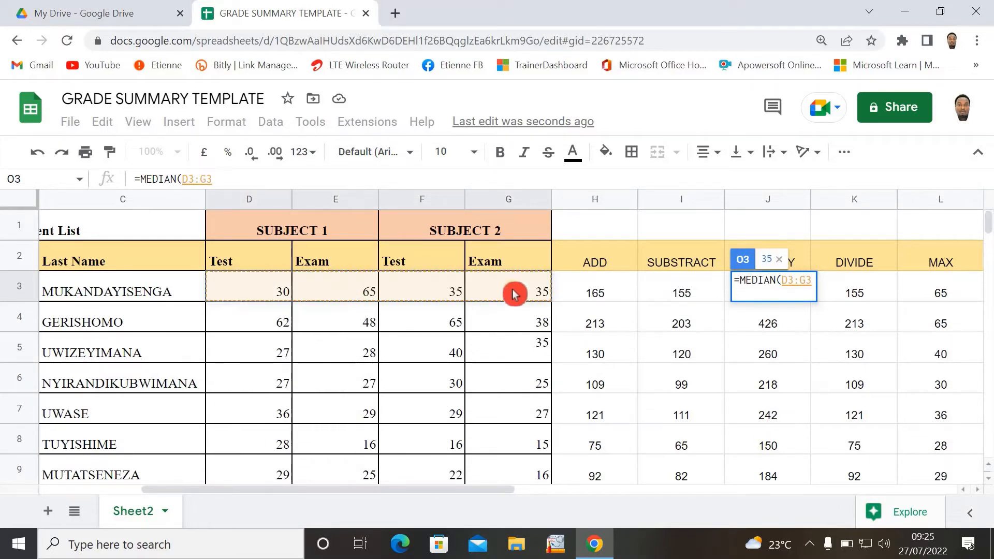
{"action": "type", "text": ")"}
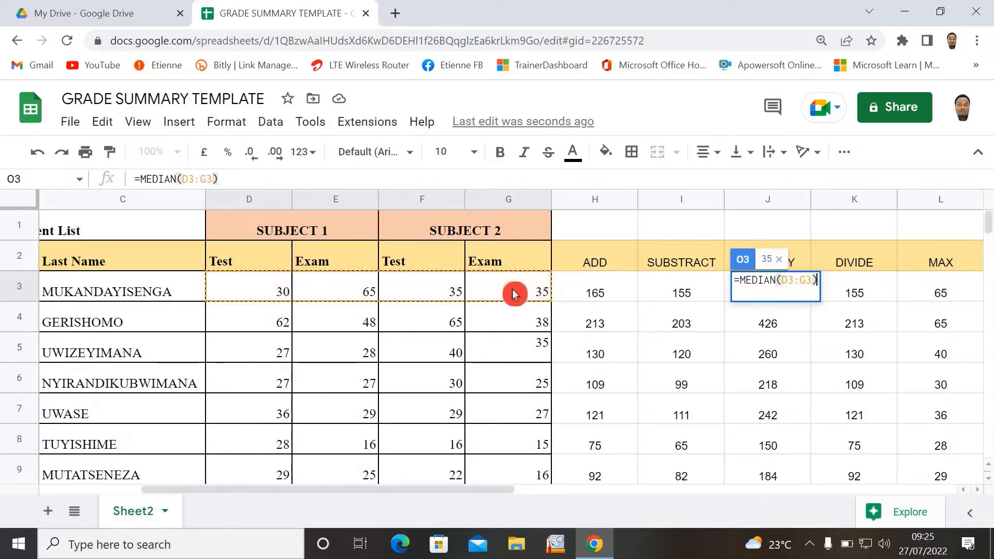
{"action": "key", "text": "Return"}
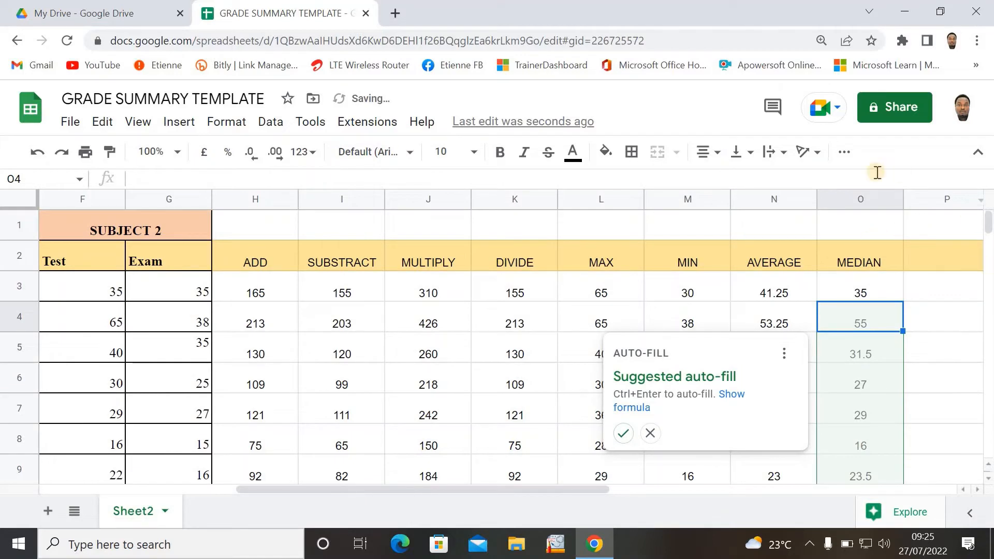
{"action": "left_click", "coordinate": [623, 433]}
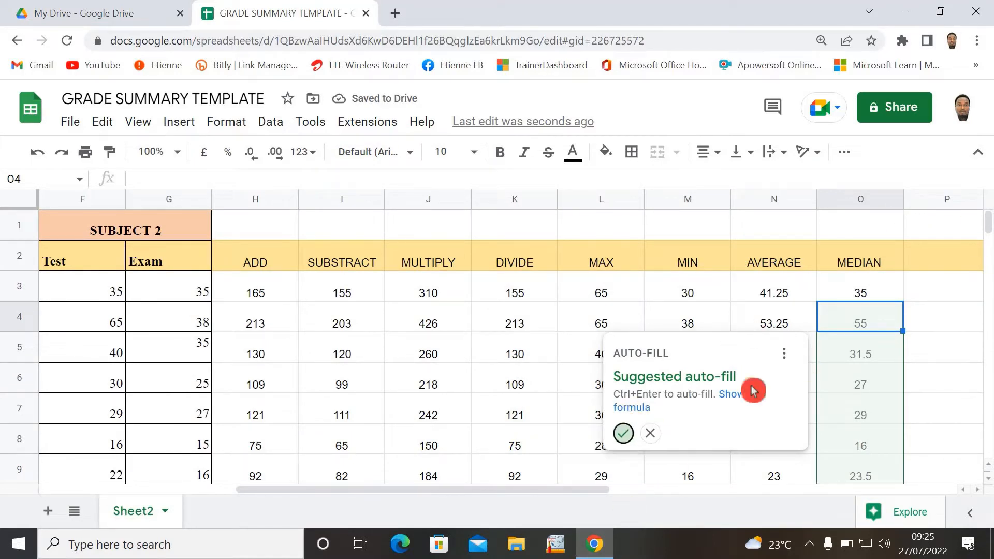
Enter the header MODE in P2, beside the MEDIAN header
{"action": "left_click_drag", "start_coordinate": [575, 489], "coordinate": [688, 489]}
{"action": "left_click", "coordinate": [768, 264]}
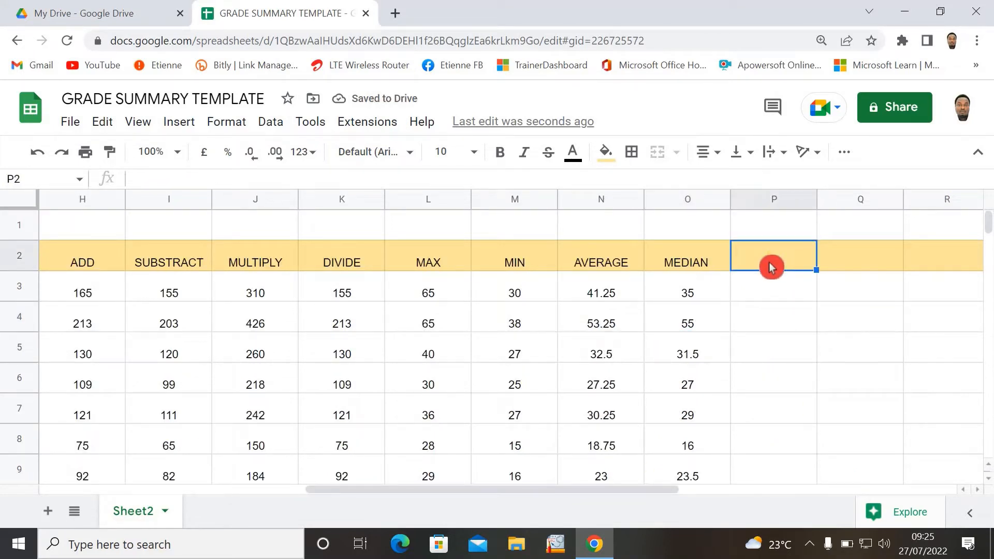
{"action": "type", "text": "MODE"}
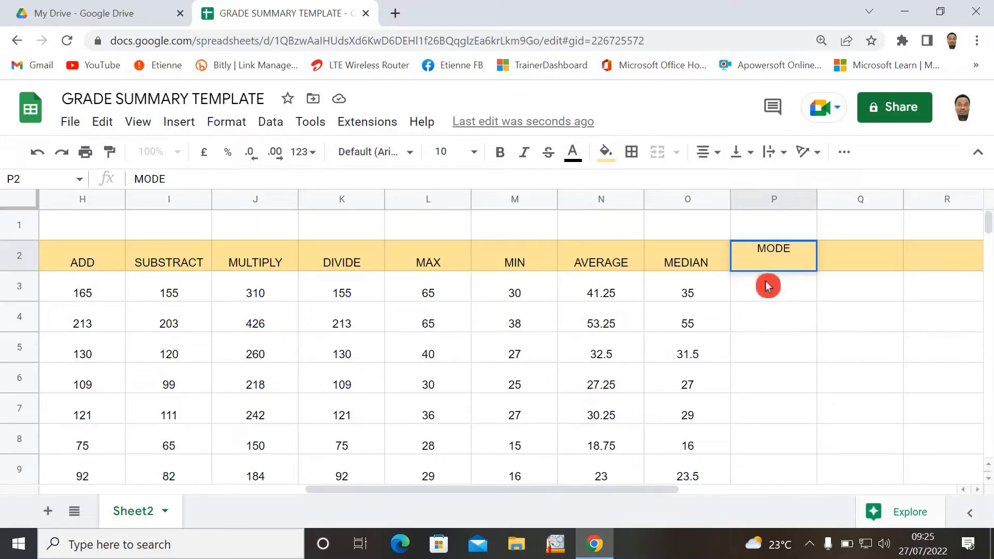
{"action": "left_click", "coordinate": [767, 286]}
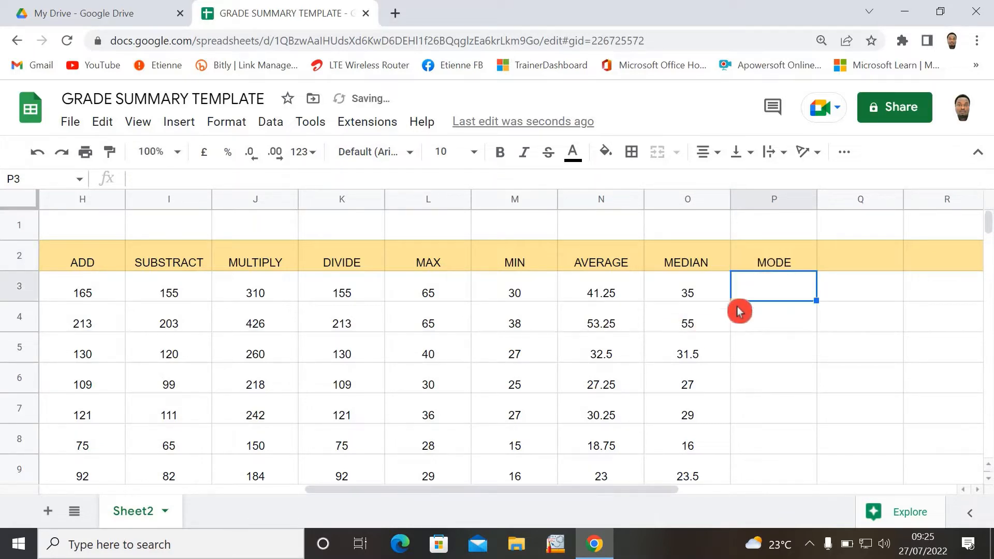
Enter =MODE(D3:G3) in P3 for the first student's marks, and reselect P3
{"action": "left_click", "coordinate": [764, 326]}
{"action": "left_click", "coordinate": [776, 290]}
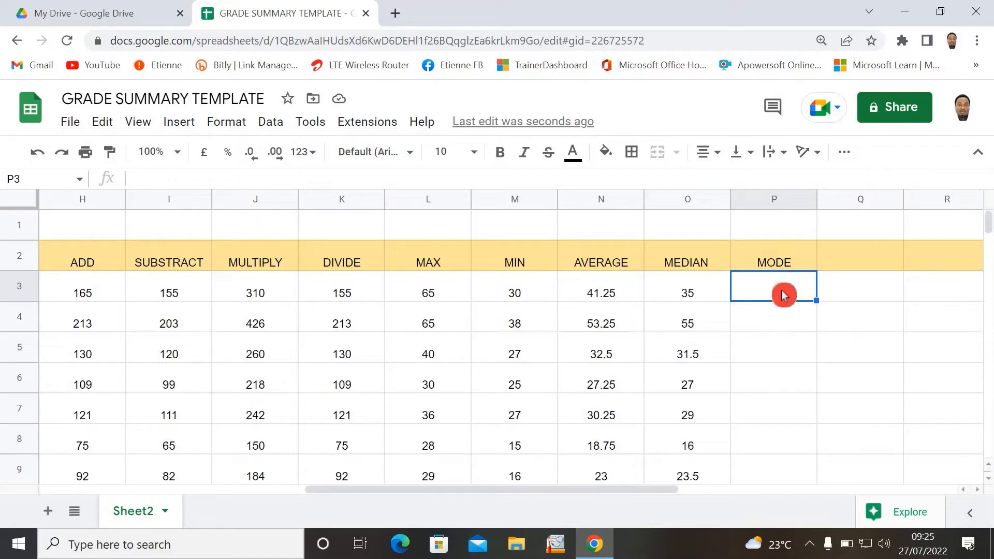
{"action": "type", "text": "="}
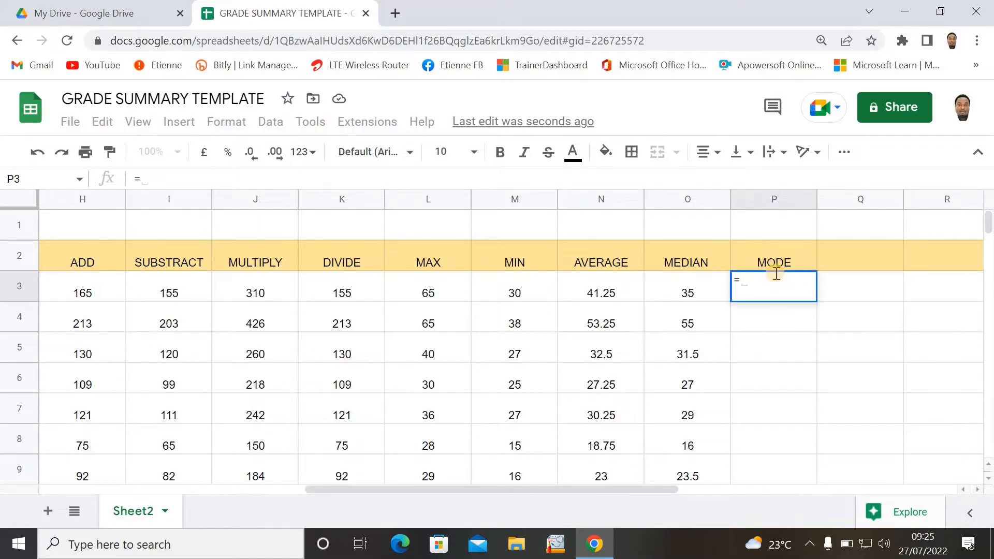
{"action": "type", "text": "M"}
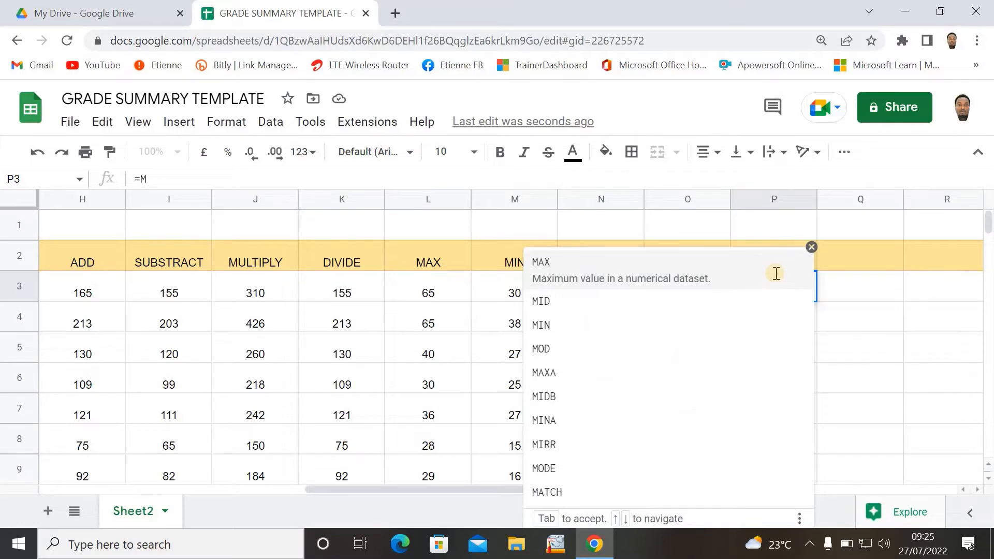
{"action": "type", "text": "ODE"}
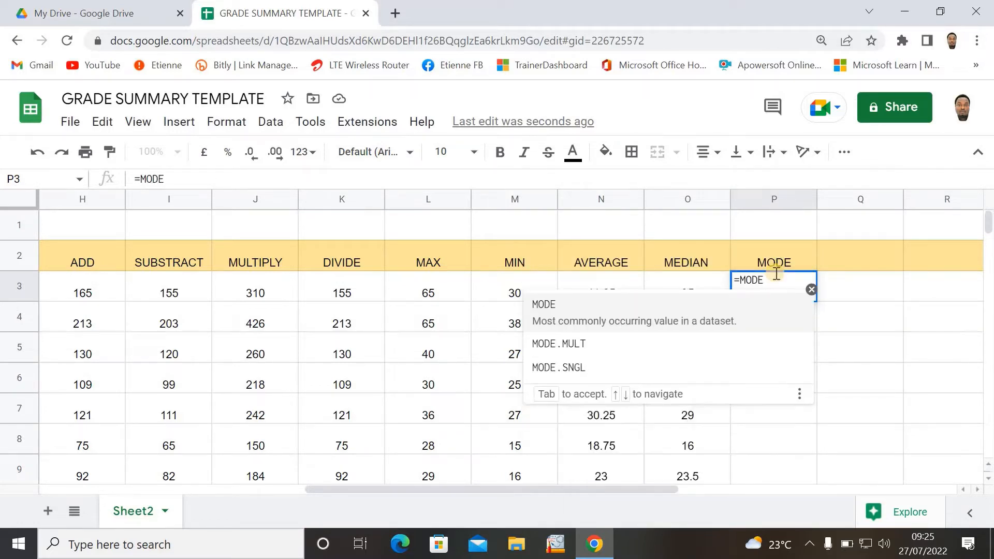
{"action": "type", "text": "("}
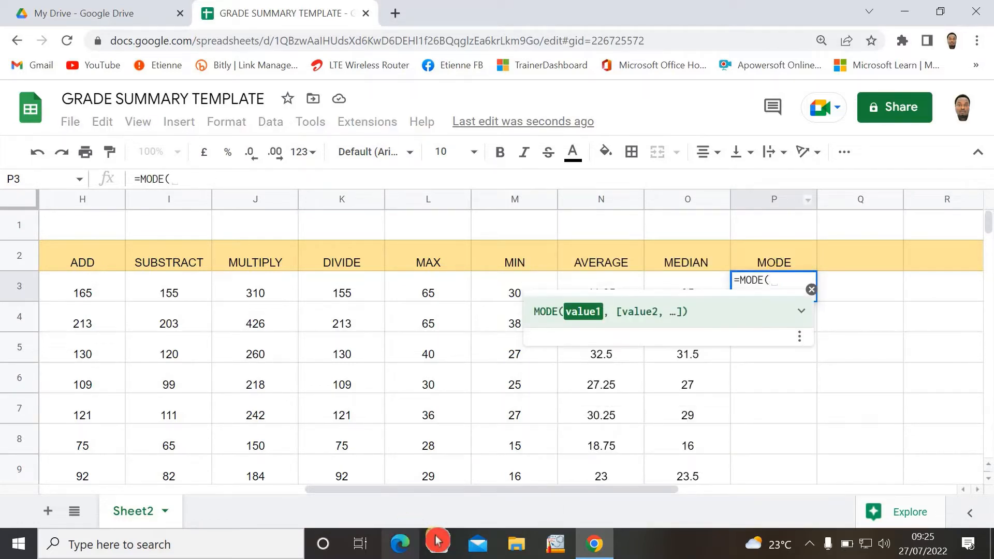
{"action": "left_click_drag", "start_coordinate": [489, 488], "coordinate": [351, 369]}
{"action": "left_click_drag", "start_coordinate": [399, 297], "coordinate": [665, 298]}
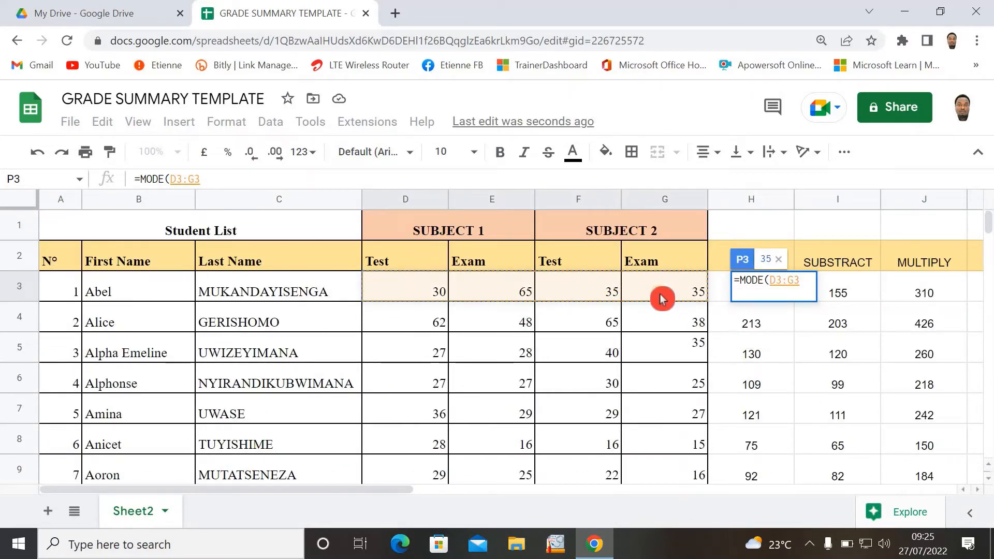
{"action": "type", "text": ")"}
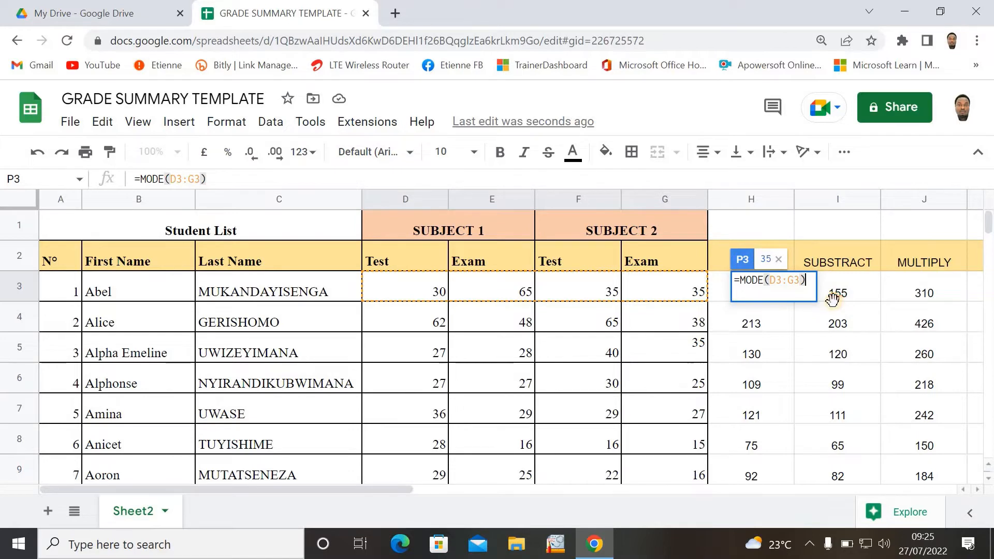
{"action": "key", "text": "Return"}
{"action": "left_click", "coordinate": [849, 284]}
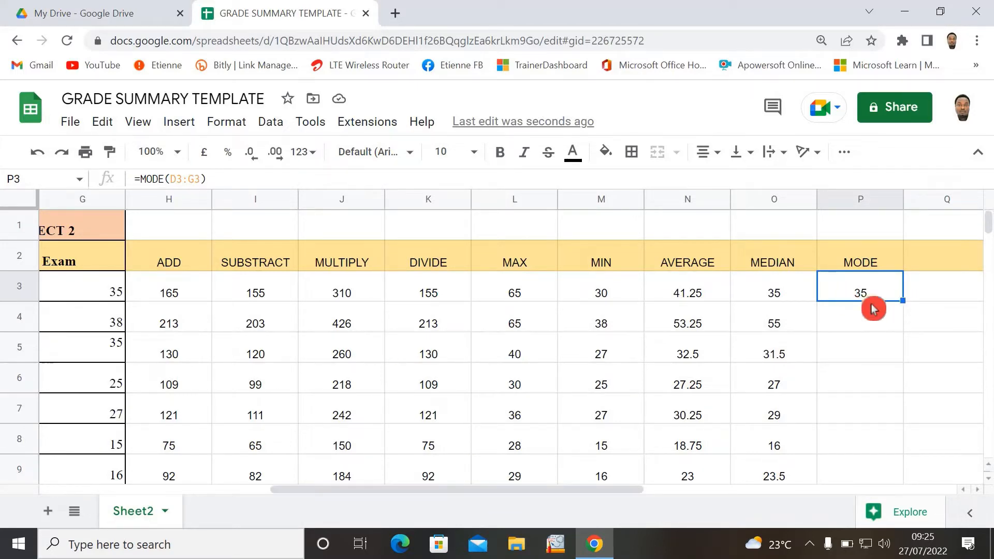
Change the first student's Subject 2 Exam mark in G3 to 45 and check the MODE result in P3
{"action": "left_click_drag", "start_coordinate": [532, 490], "coordinate": [458, 489]}
{"action": "left_click", "coordinate": [344, 290]}
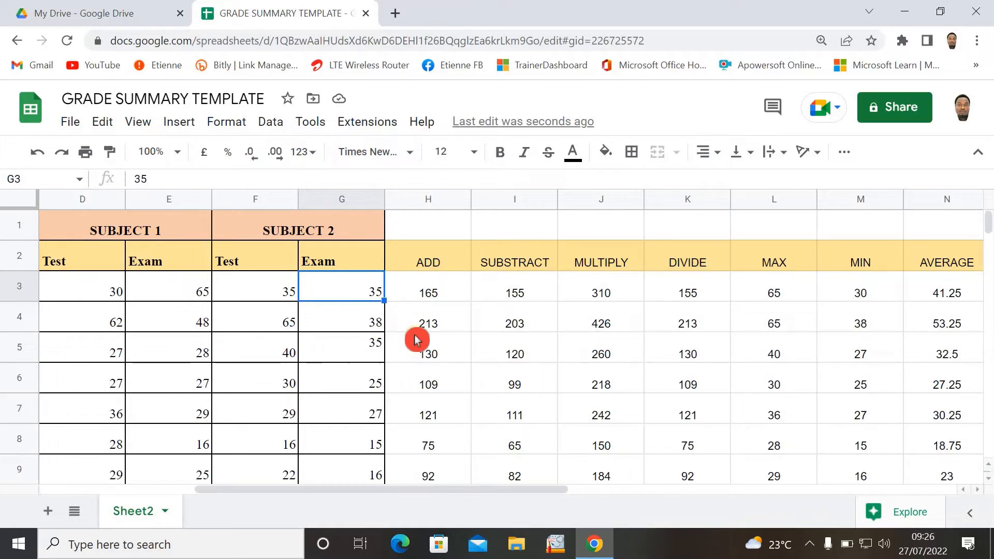
{"action": "type", "text": "4"}
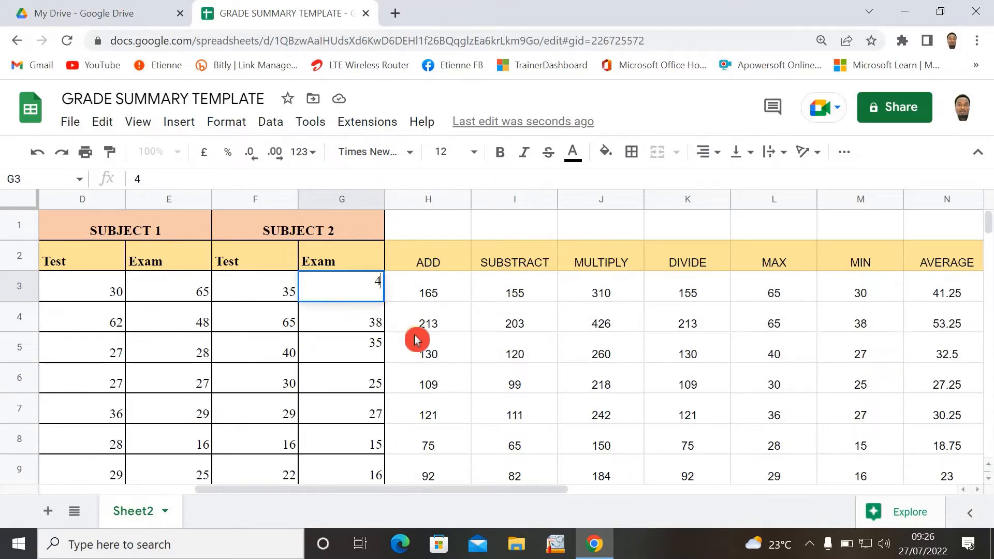
{"action": "type", "text": "5"}
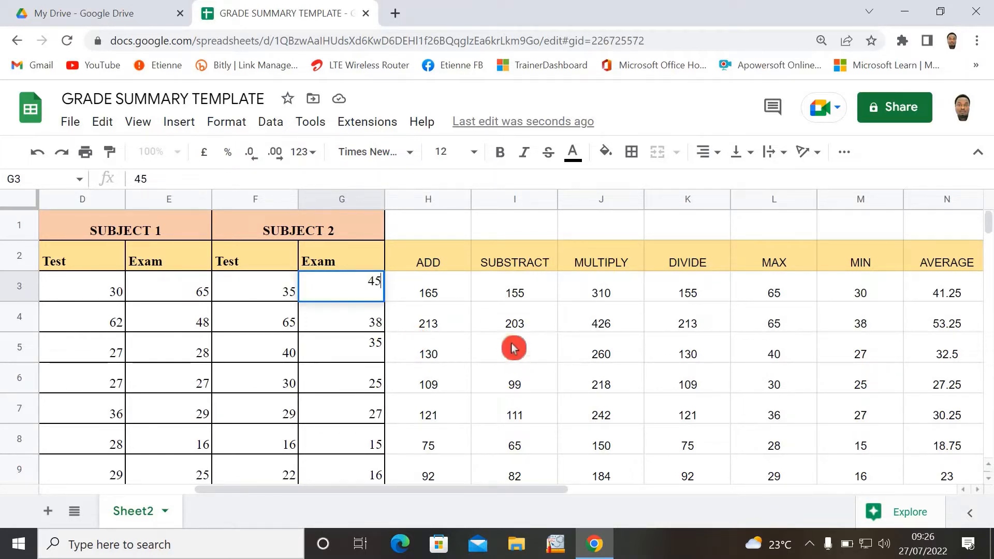
{"action": "left_click", "coordinate": [533, 349]}
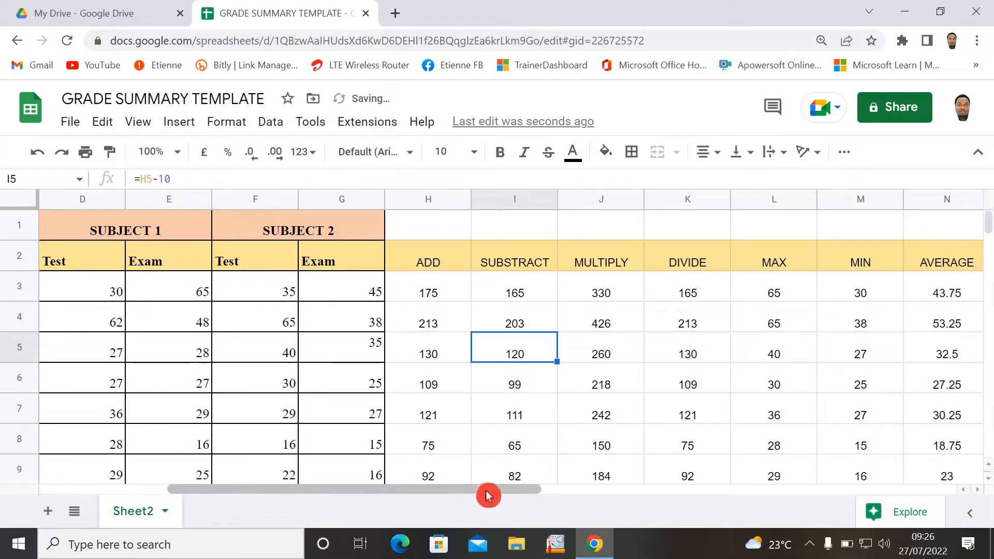
{"action": "left_click_drag", "start_coordinate": [488, 490], "coordinate": [599, 490]}
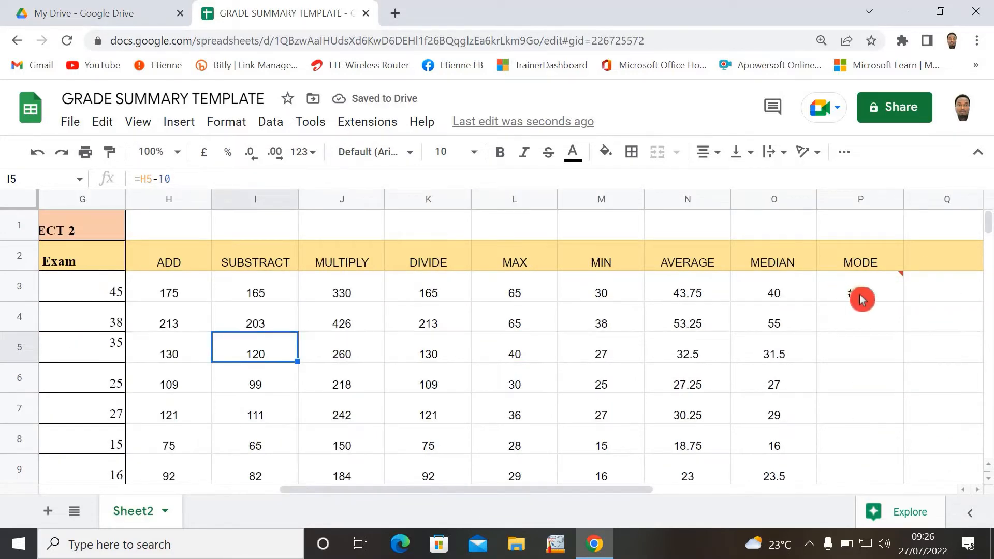
{"action": "left_click", "coordinate": [835, 299]}
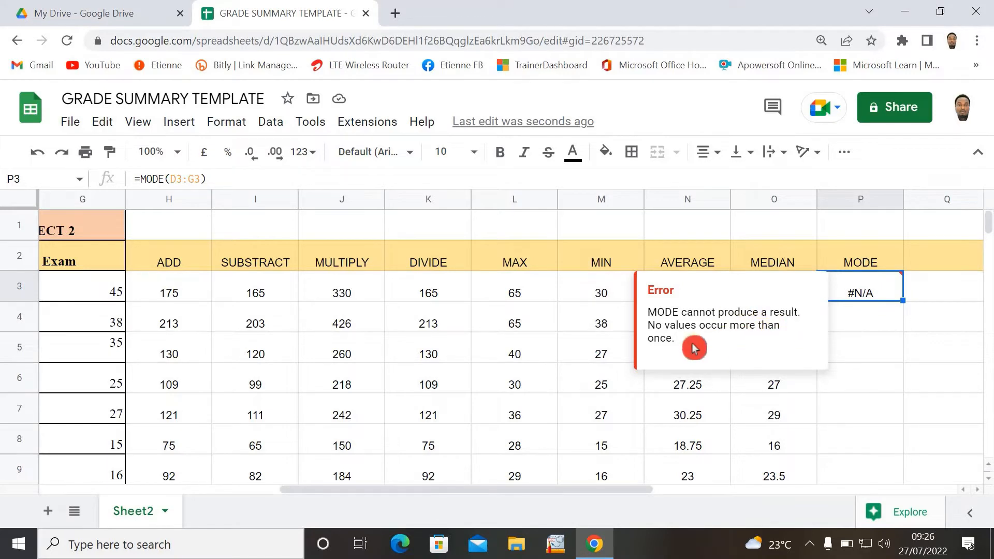
{"action": "left_click", "coordinate": [746, 336]}
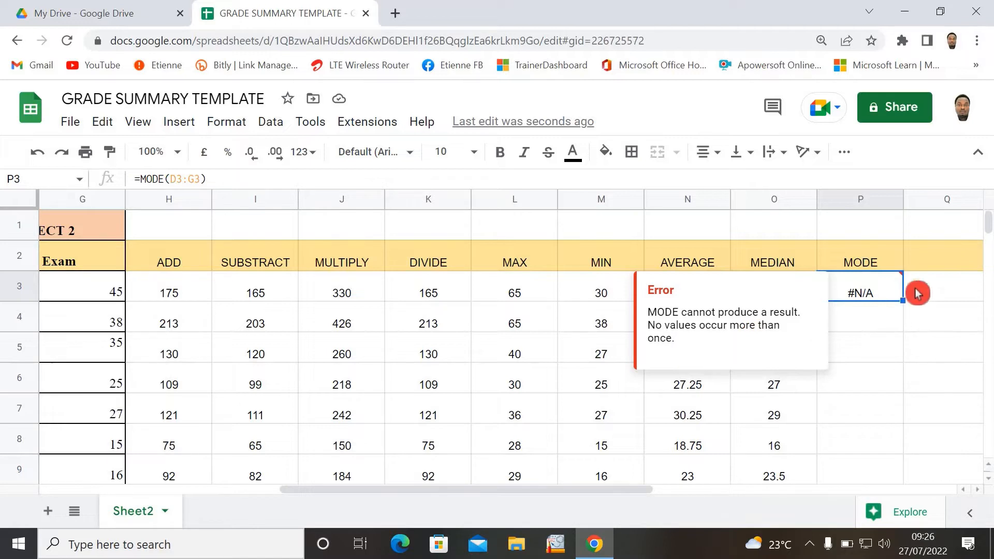
{"action": "left_click", "coordinate": [872, 320]}
{"action": "left_click", "coordinate": [867, 296]}
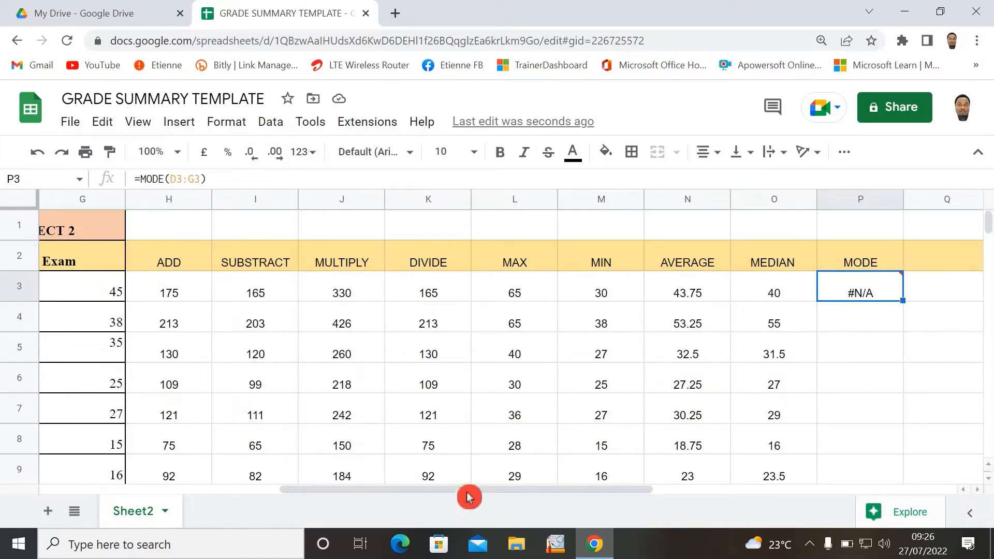
Change the first student's Subject 2 Test mark in F3 to 45 and check the MODE result in P3
{"action": "left_click_drag", "start_coordinate": [462, 497], "coordinate": [351, 486]}
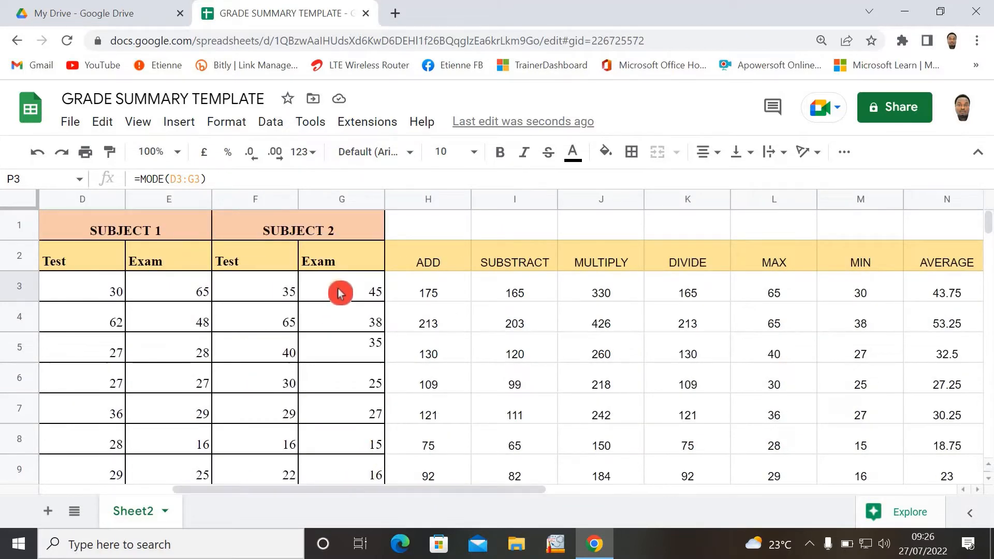
{"action": "left_click", "coordinate": [337, 288]}
{"action": "left_click", "coordinate": [293, 298]}
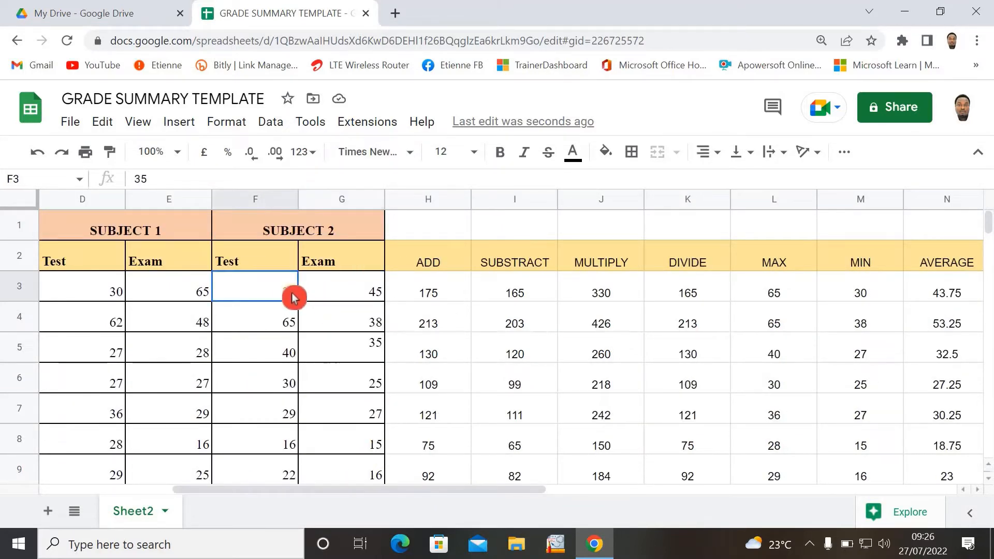
{"action": "type", "text": "5"}
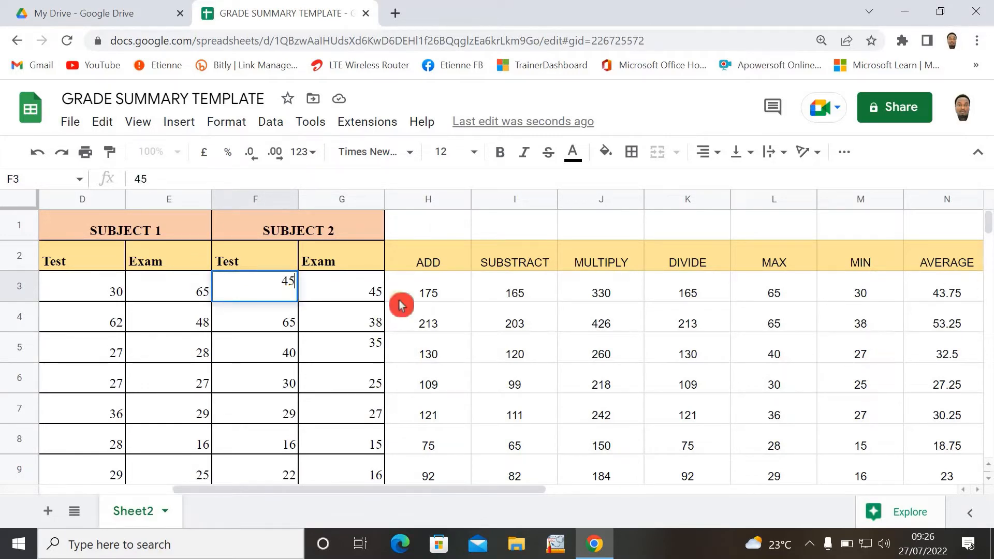
{"action": "left_click", "coordinate": [702, 314]}
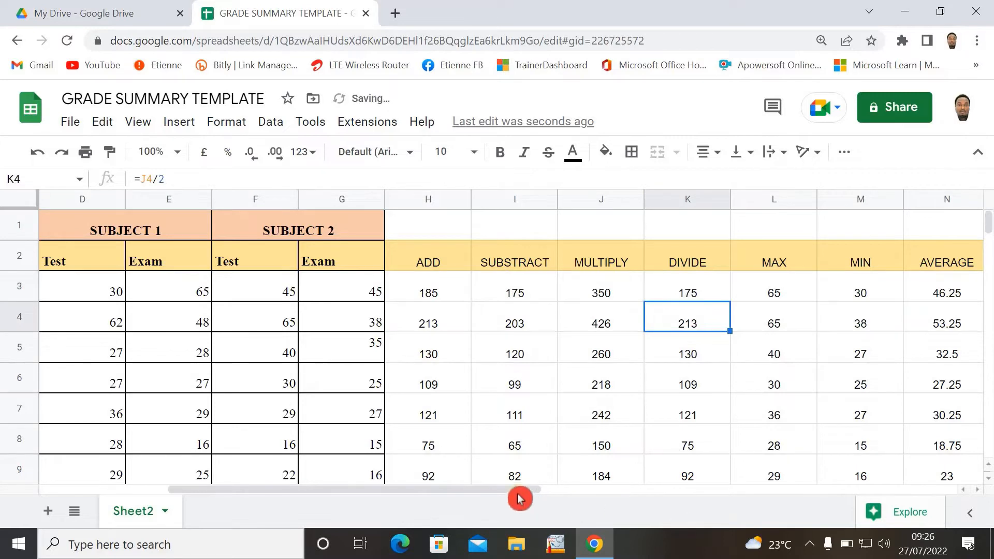
{"action": "left_click_drag", "start_coordinate": [516, 490], "coordinate": [658, 457]}
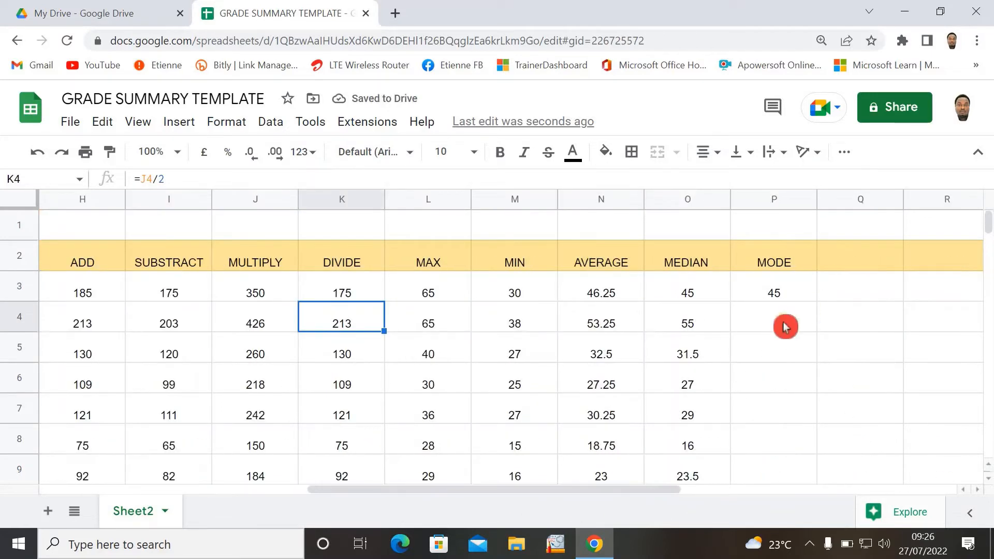
Fill the MODE formula from P3 down the column and view the error explanation for P4
{"action": "left_click", "coordinate": [809, 298]}
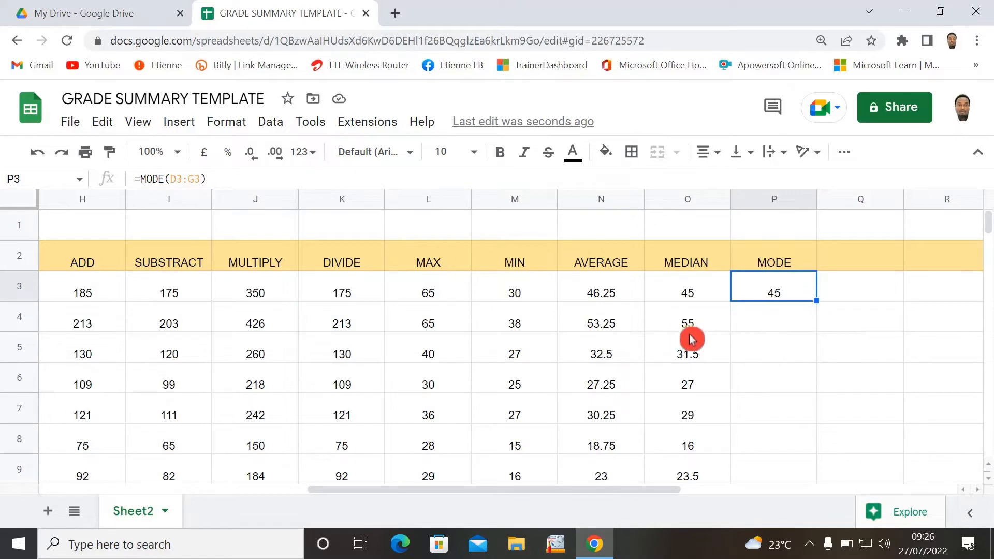
{"action": "double_click", "coordinate": [815, 301]}
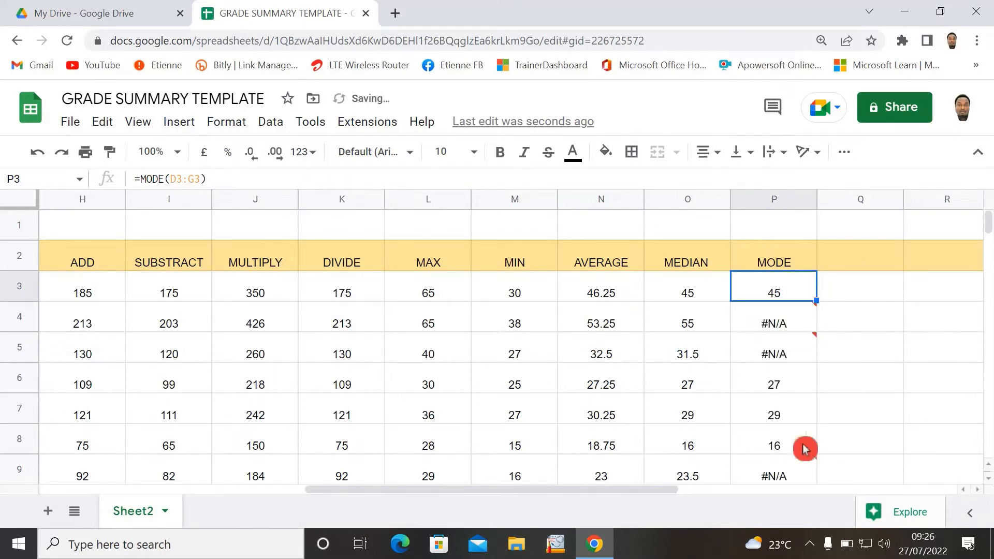
{"action": "mouse_move", "coordinate": [777, 325]}
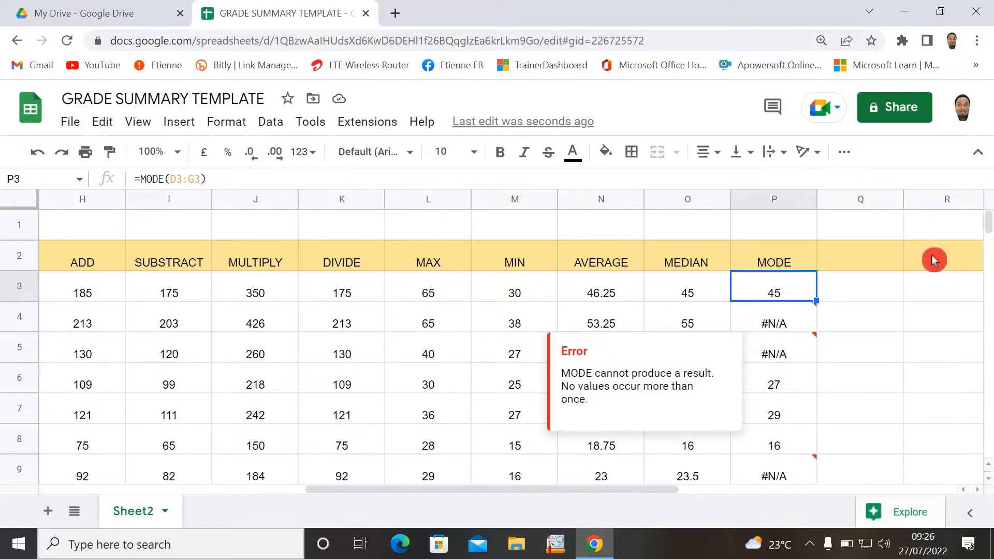
Enter the header COUNT in Q2, beside the MODE header
{"action": "left_click", "coordinate": [863, 258]}
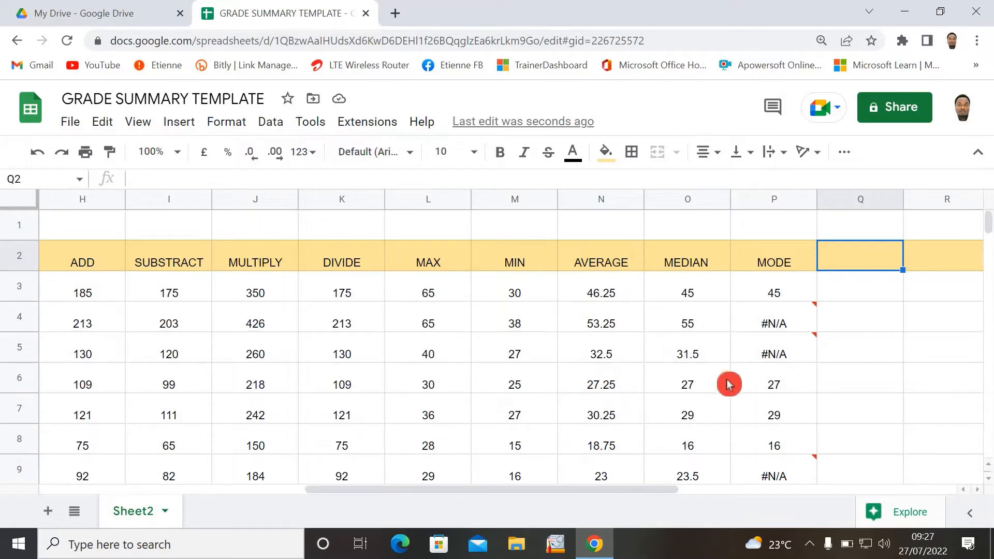
{"action": "type", "text": "COUNT"}
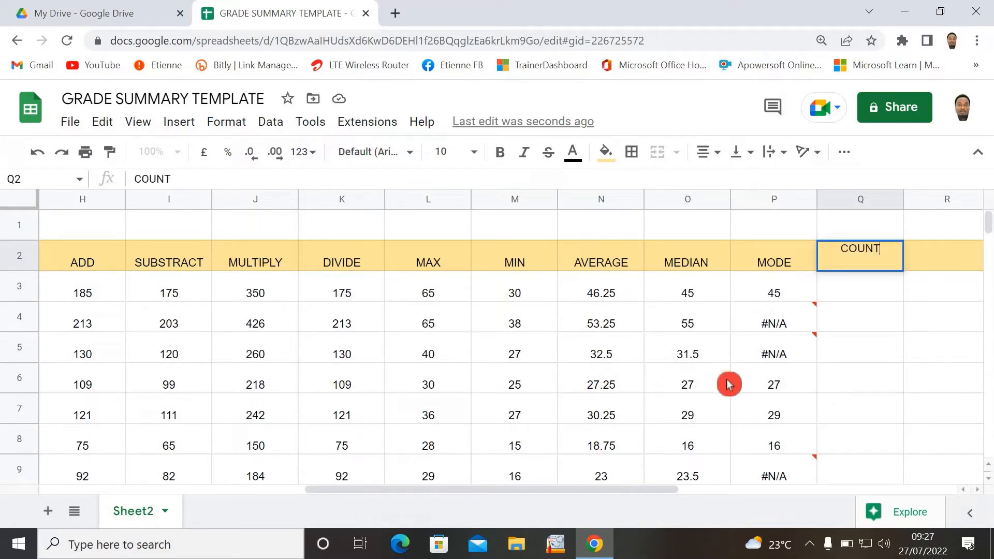
{"action": "left_click", "coordinate": [859, 344]}
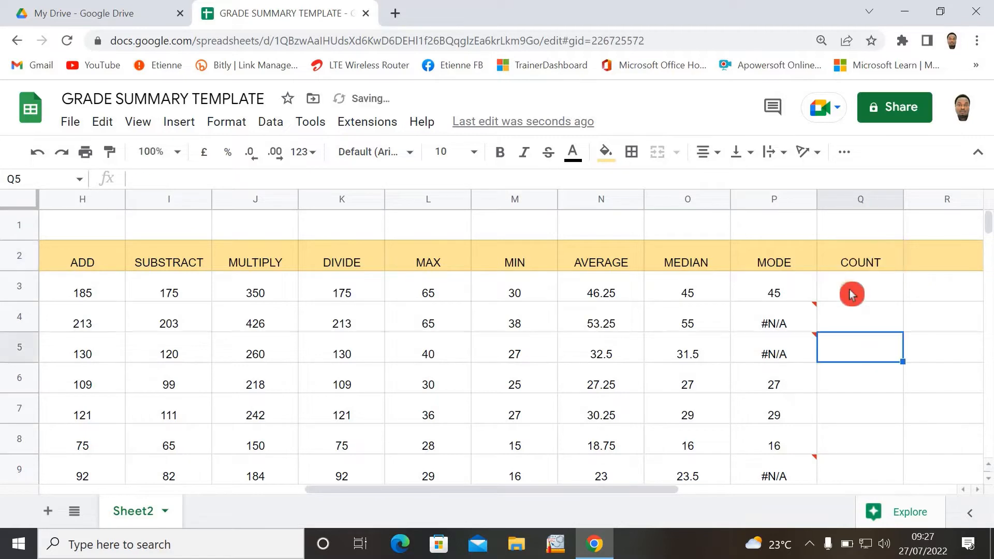
Enter =COUNT(D3:G3) in Q3 for the first student's marks
{"action": "left_click", "coordinate": [849, 292]}
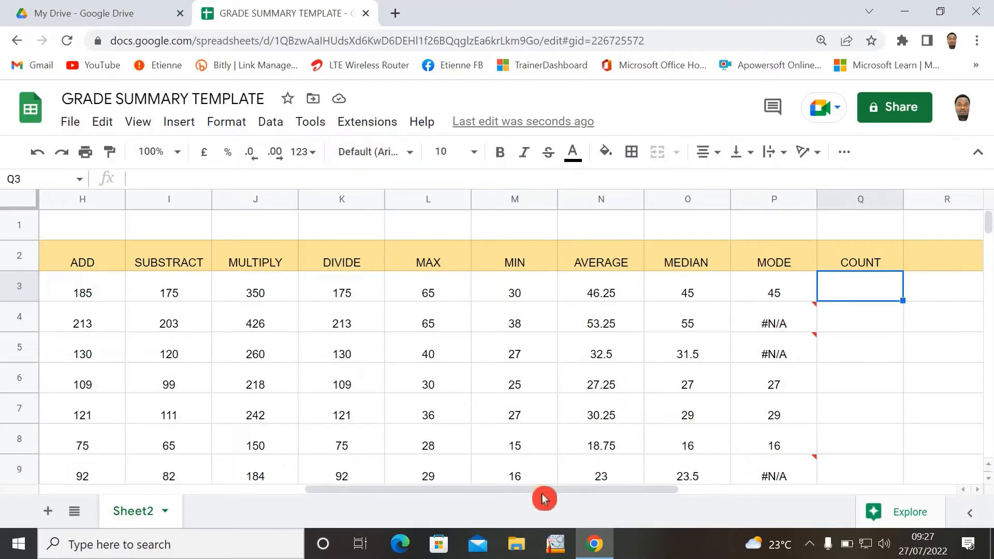
{"action": "left_click_drag", "start_coordinate": [513, 489], "coordinate": [336, 496]}
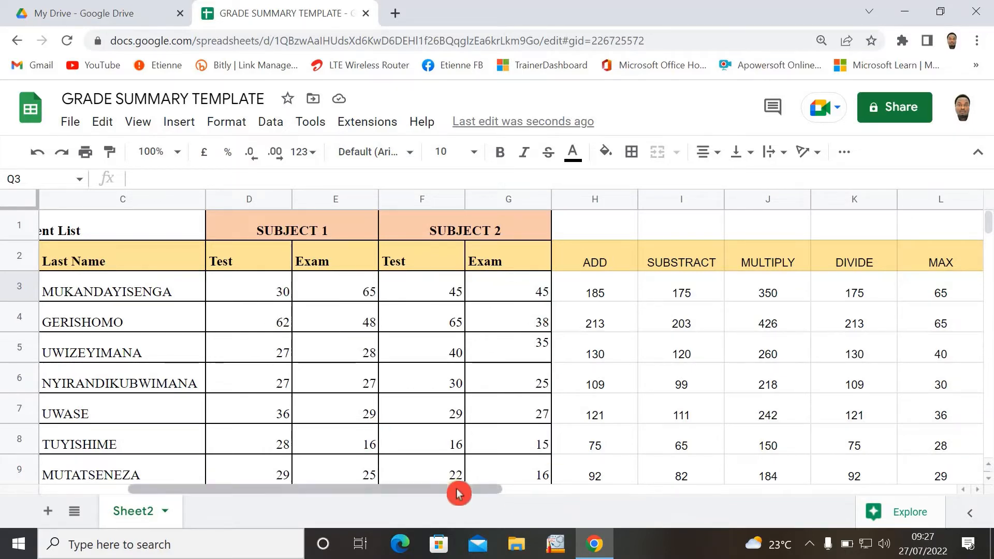
{"action": "left_click_drag", "start_coordinate": [459, 490], "coordinate": [688, 470]}
{"action": "left_click", "coordinate": [837, 283]}
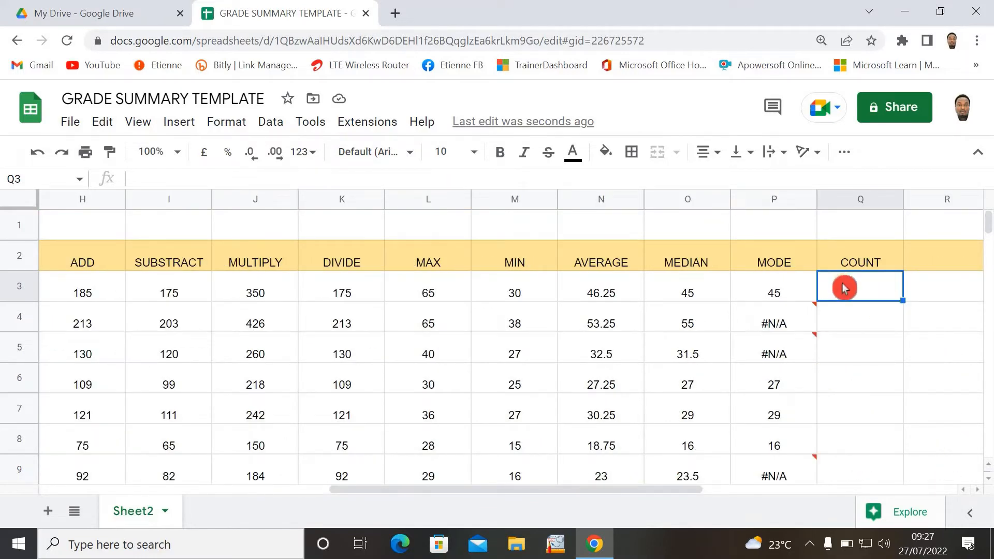
{"action": "type", "text": "="}
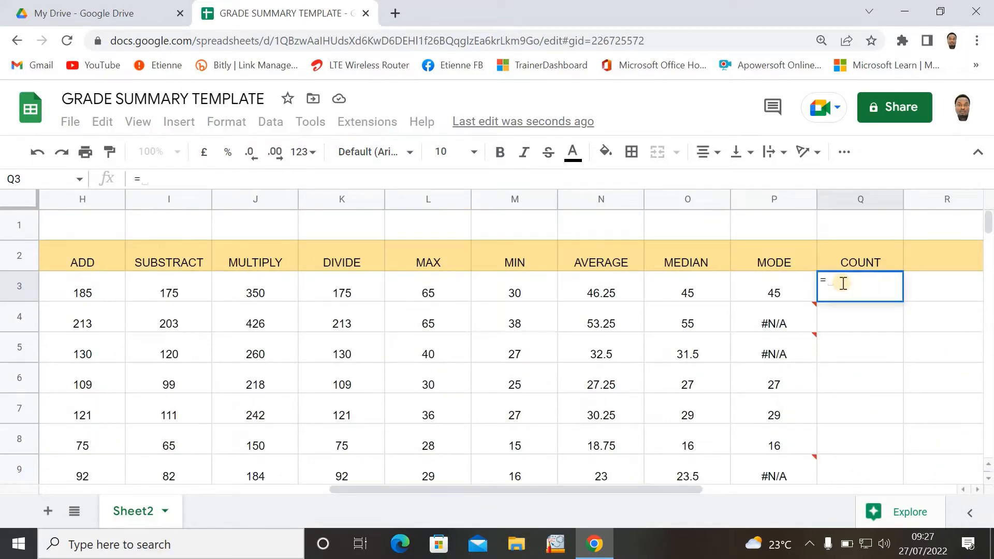
{"action": "type", "text": "COUNT"}
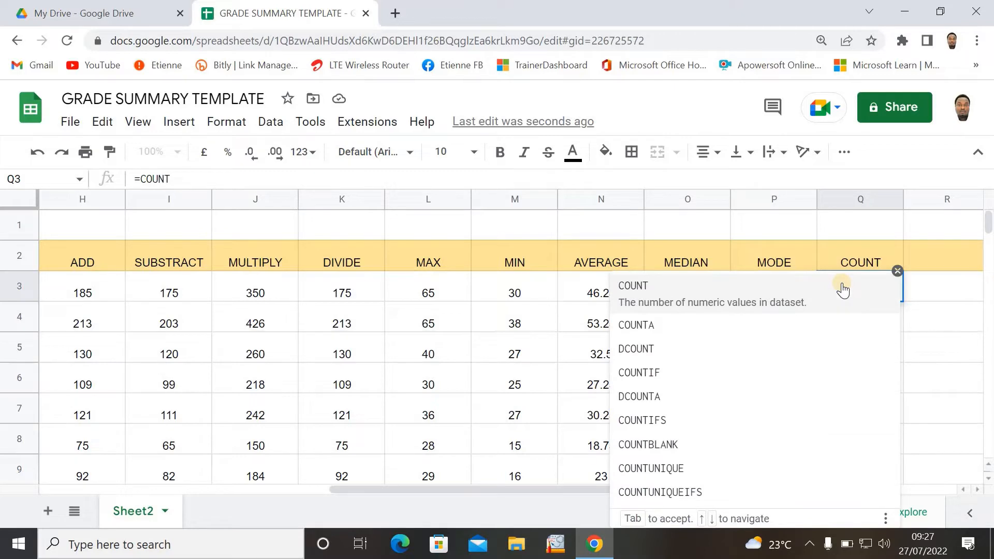
{"action": "type", "text": "("}
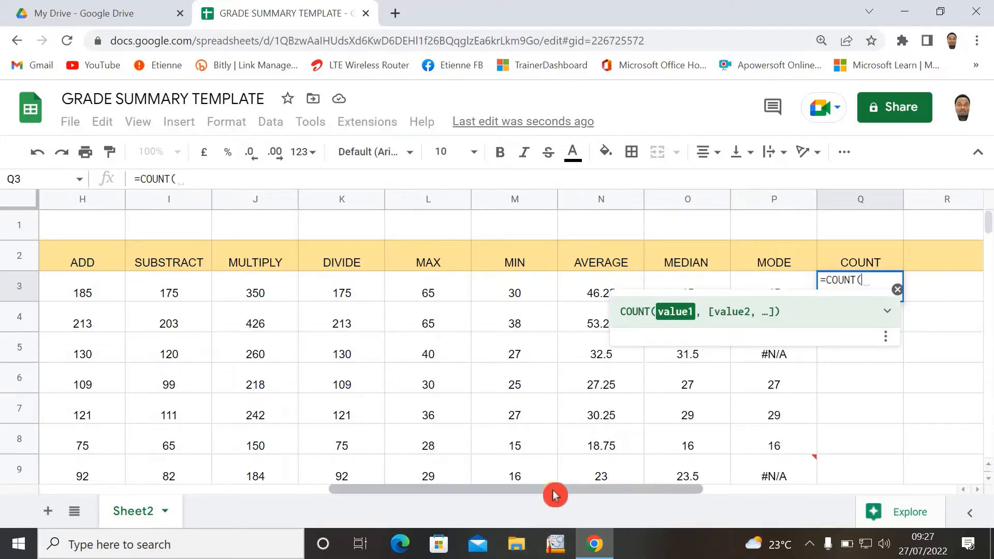
{"action": "left_click_drag", "start_coordinate": [407, 490], "coordinate": [228, 490]}
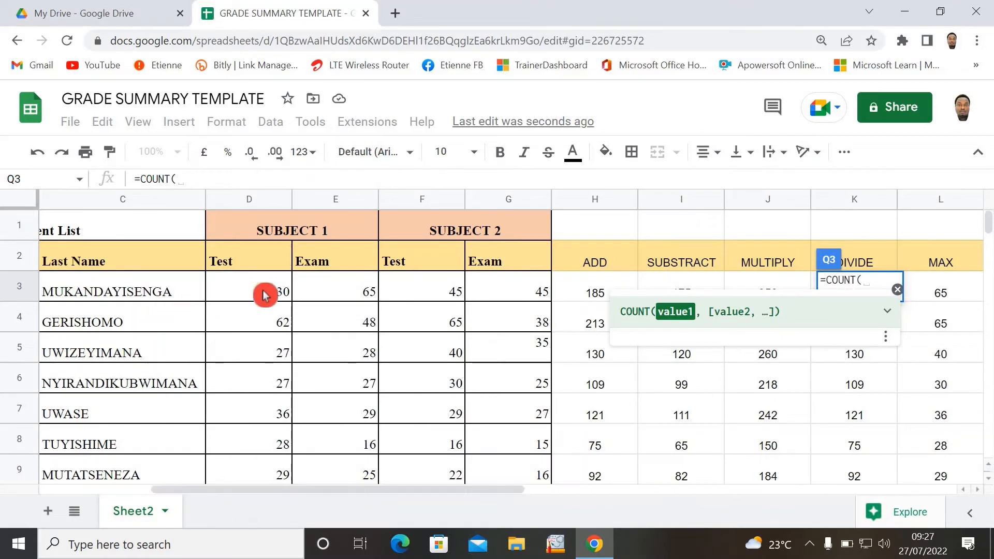
{"action": "left_click_drag", "start_coordinate": [263, 293], "coordinate": [494, 290]}
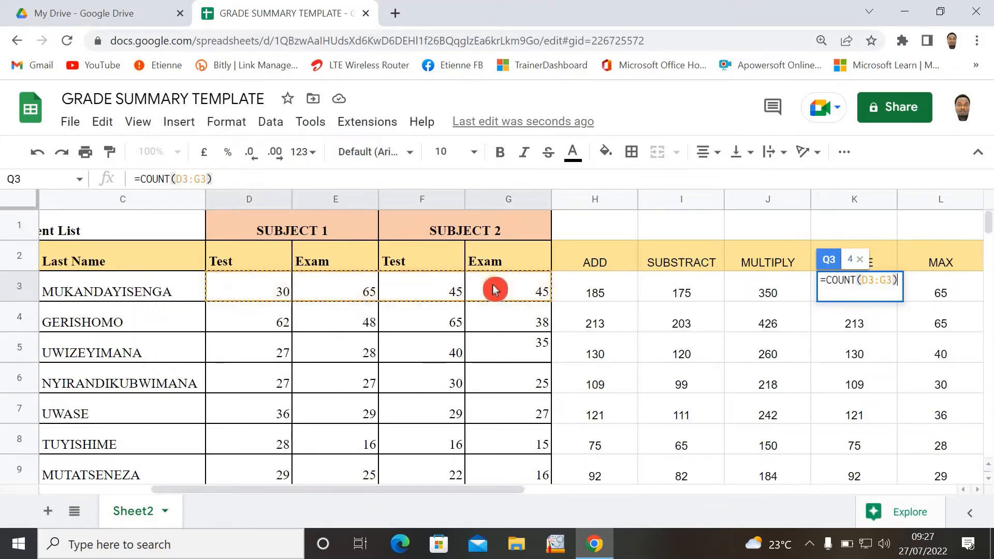
{"action": "type", "text": ")"}
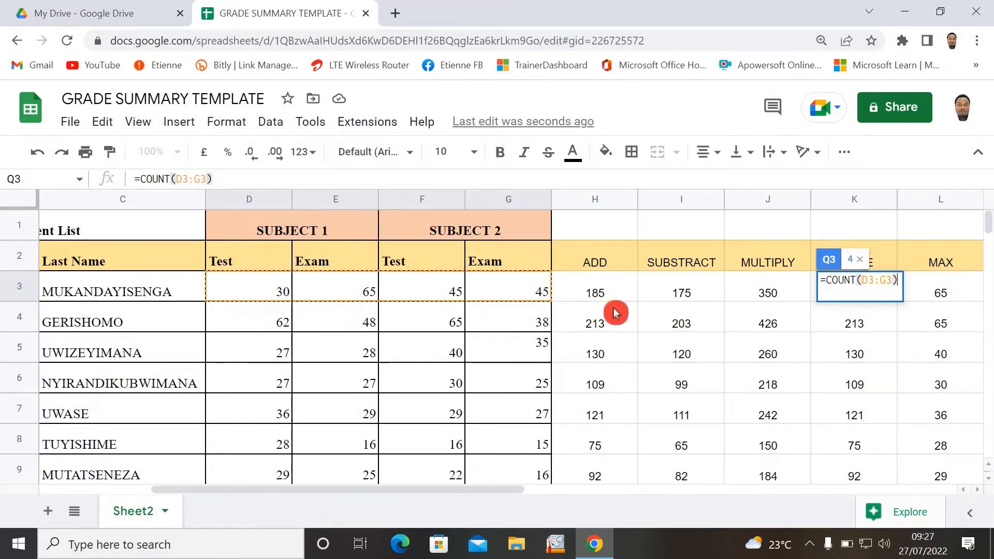
{"action": "key", "text": "Return"}
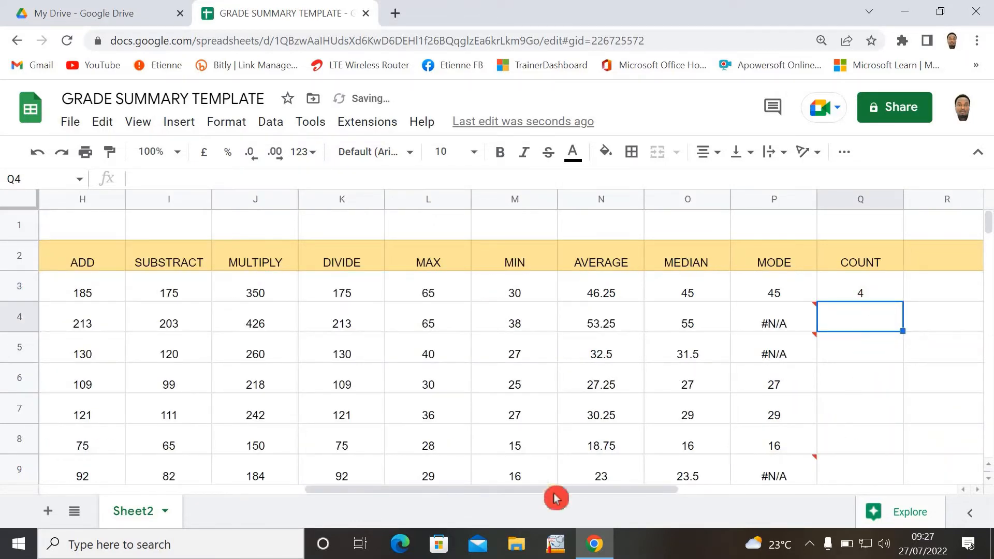
Replace the first student's Subject 1 Test mark in D3 with the letter A and check the COUNT result in Q3
{"action": "left_click_drag", "start_coordinate": [562, 490], "coordinate": [421, 508]}
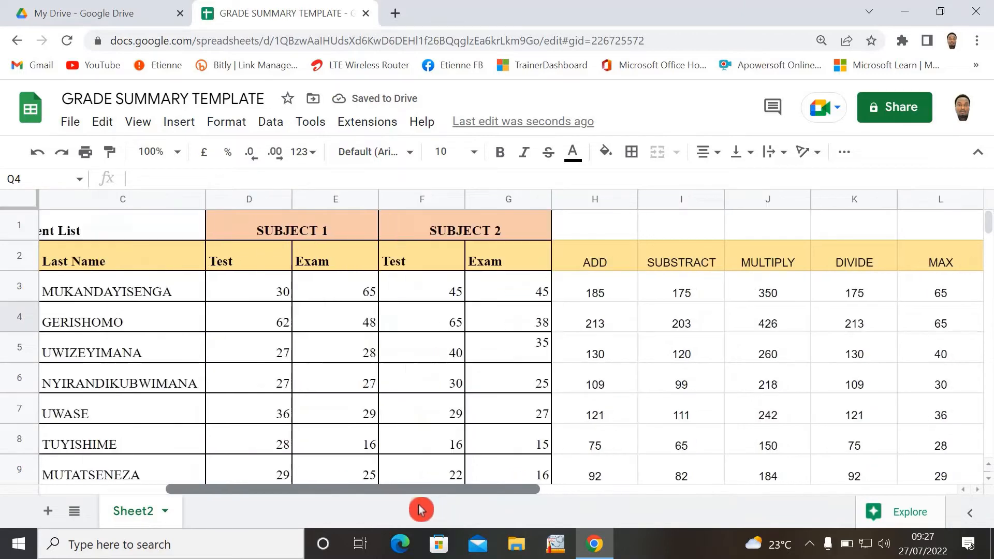
{"action": "left_click", "coordinate": [267, 296]}
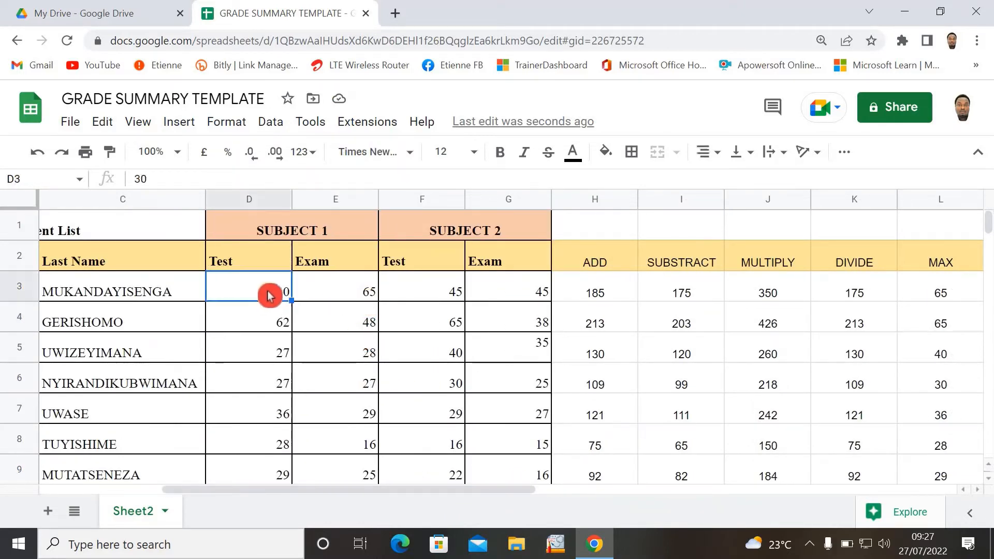
{"action": "type", "text": "A"}
{"action": "left_click", "coordinate": [493, 388]}
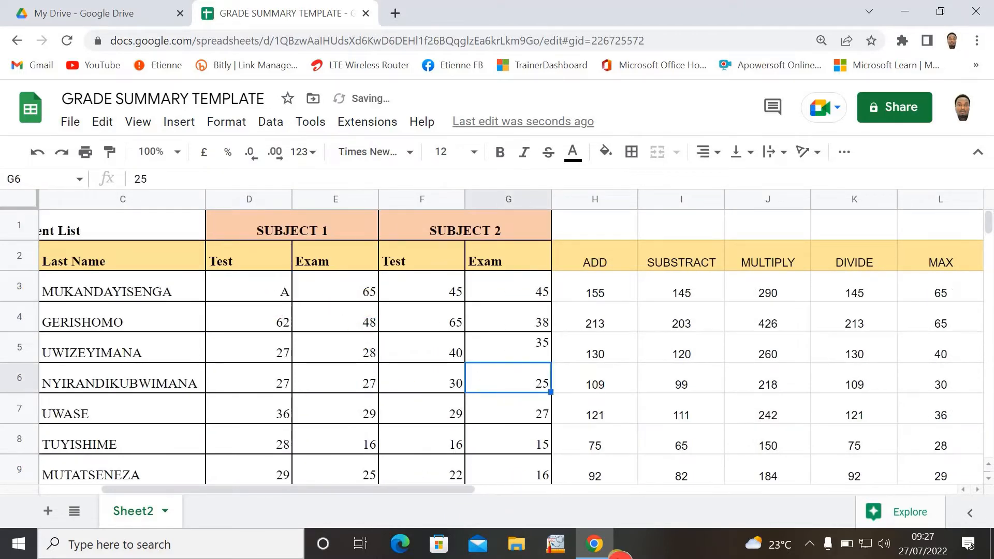
{"action": "left_click_drag", "start_coordinate": [454, 492], "coordinate": [711, 510]}
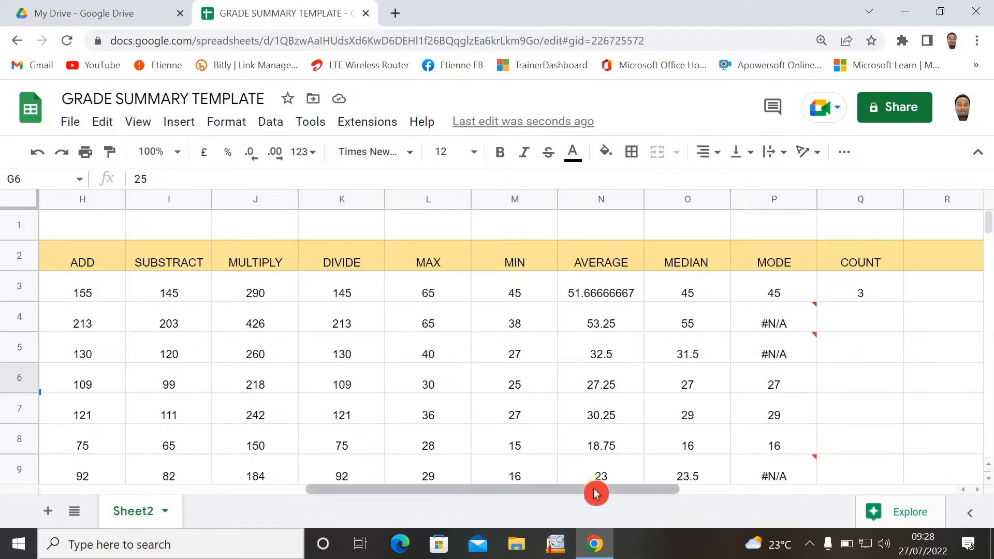
Set the first student's Subject 1 Test mark in D3 to 35
{"action": "left_click_drag", "start_coordinate": [595, 492], "coordinate": [446, 508]}
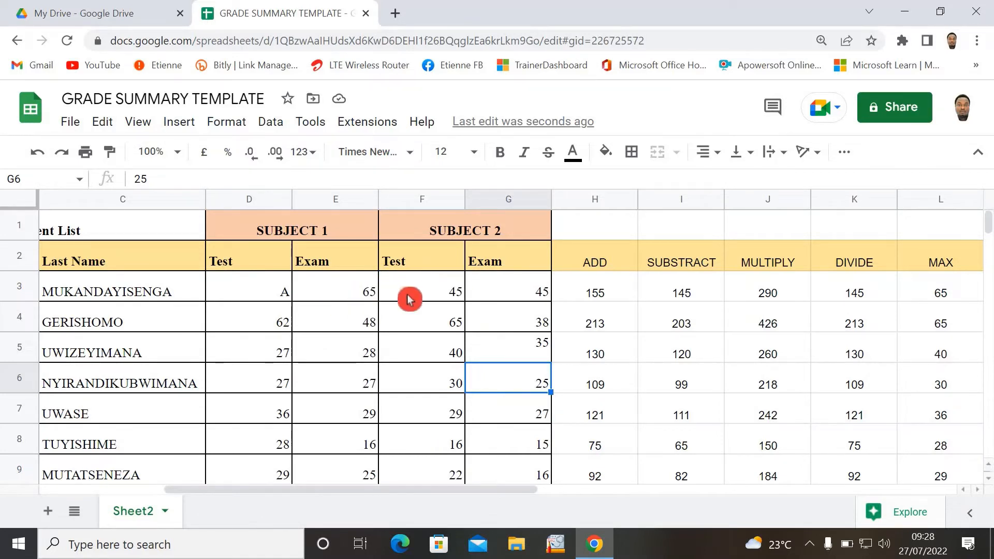
{"action": "left_click", "coordinate": [262, 298]}
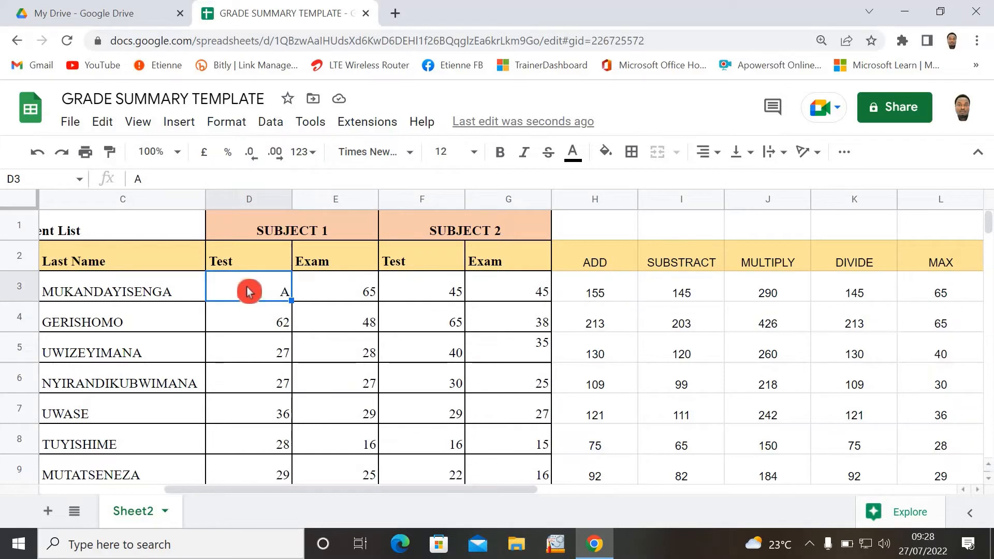
{"action": "type", "text": "3"}
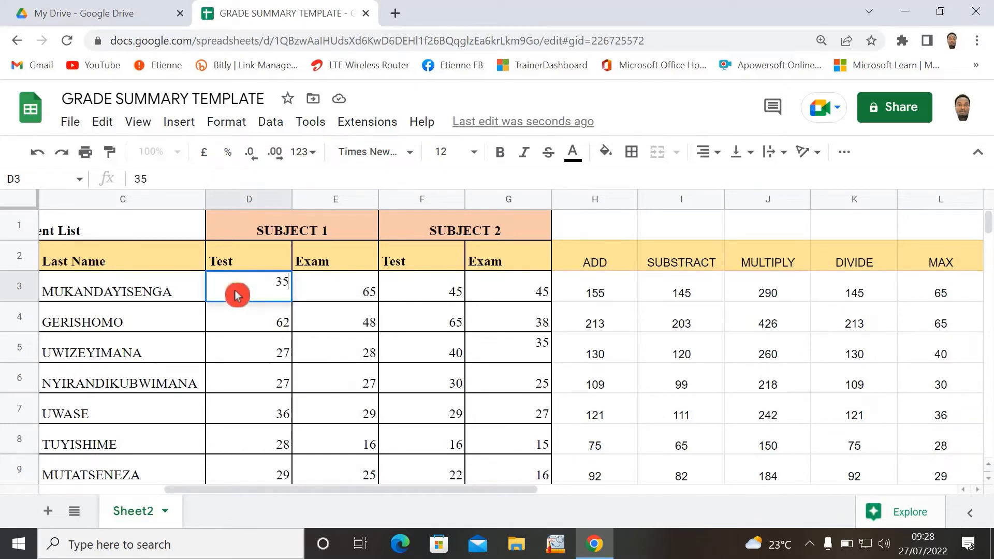
{"action": "type", "text": "5"}
{"action": "left_click", "coordinate": [601, 295]}
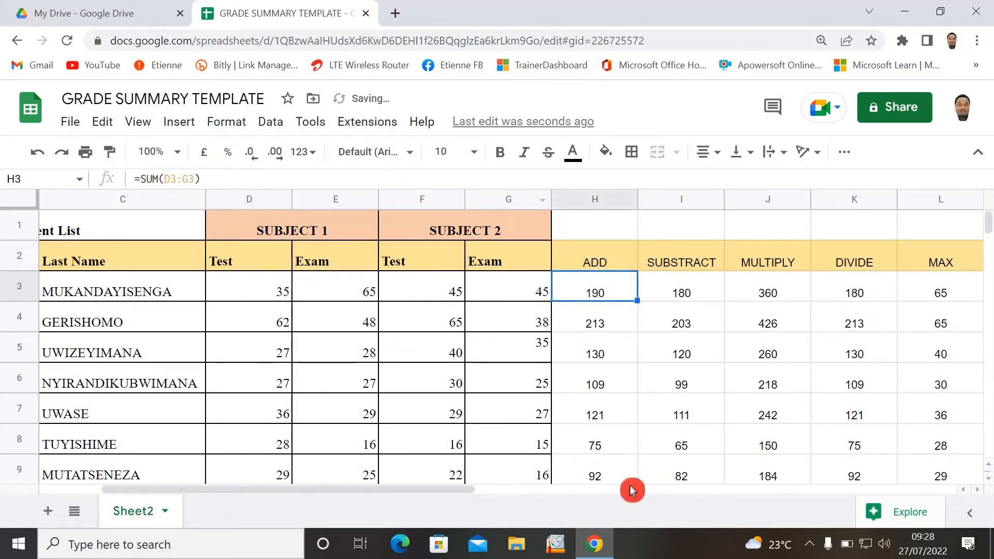
Replace the first student's Subject 1 marks with letters: A for the exam in E3 and B for the test in D3
{"action": "left_click", "coordinate": [358, 297]}
{"action": "type", "text": "A"}
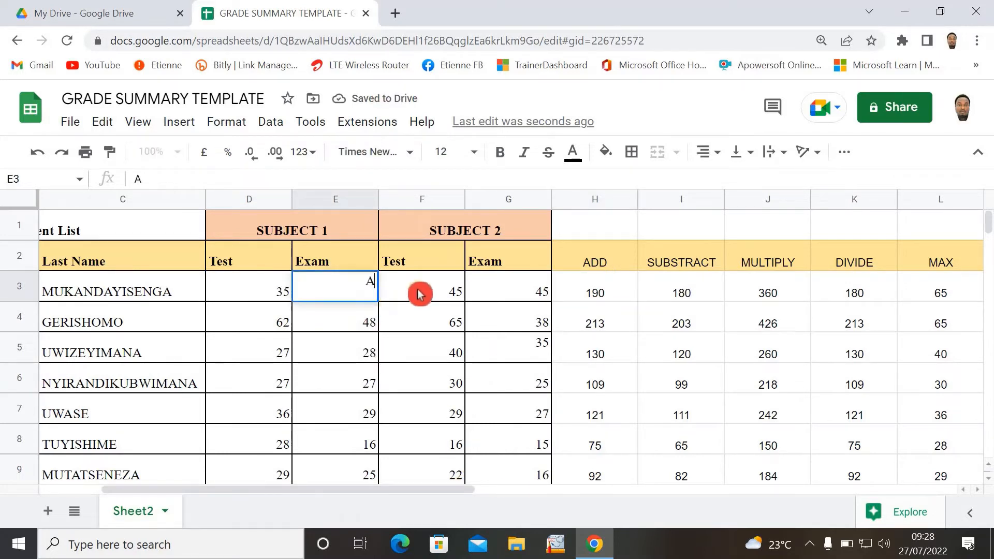
{"action": "left_click", "coordinate": [268, 295]}
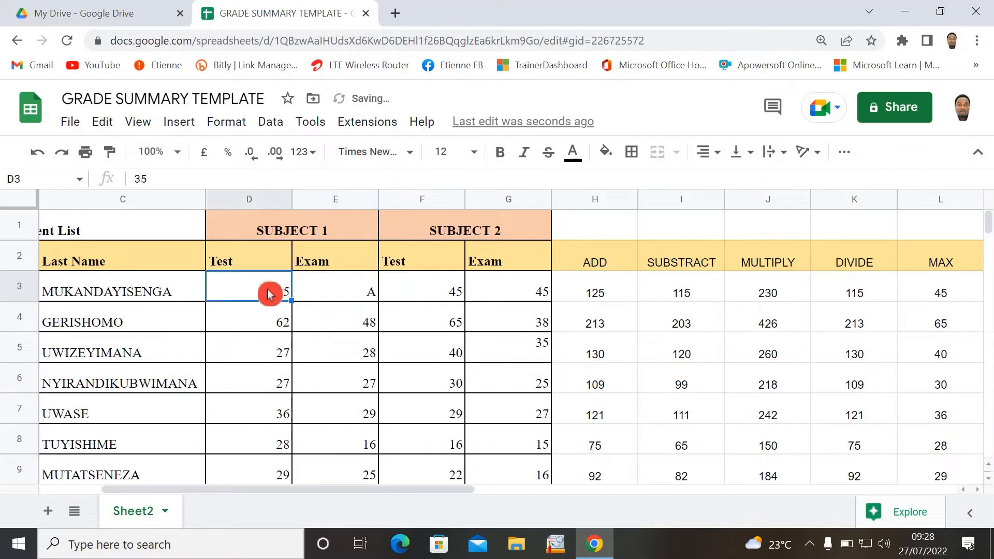
{"action": "type", "text": "B"}
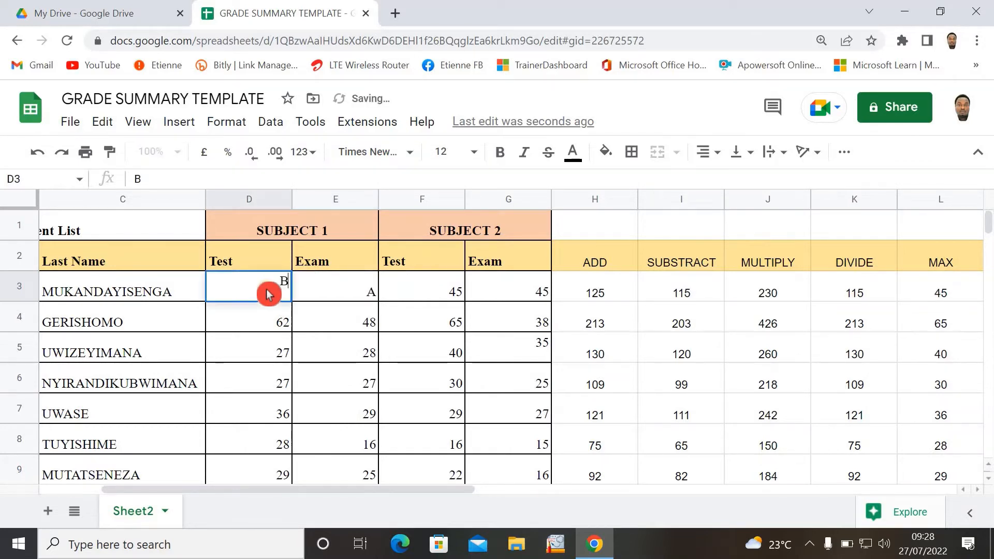
{"action": "left_click", "coordinate": [328, 334]}
Fill the COUNT formula in Q3 down the column for the remaining students
{"action": "left_click_drag", "start_coordinate": [441, 489], "coordinate": [766, 531]}
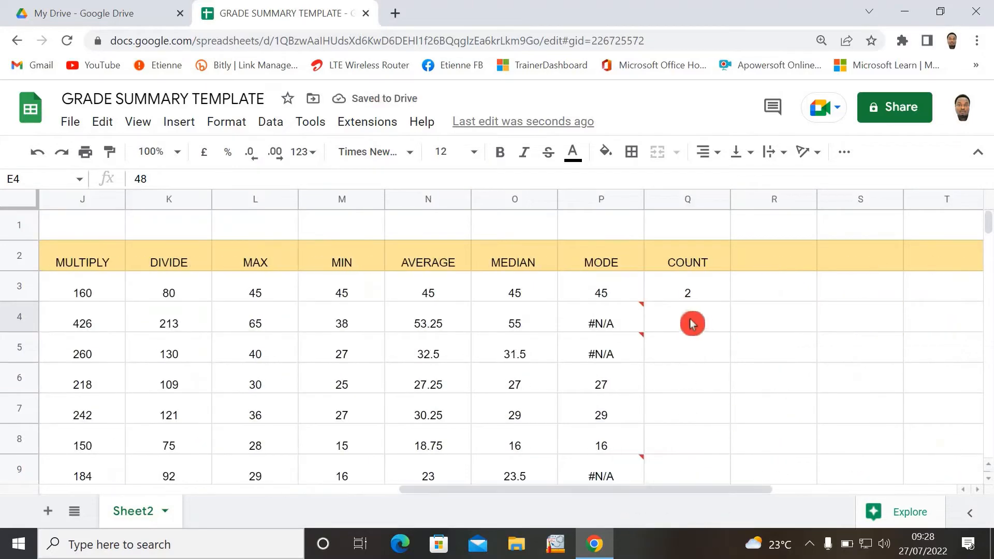
{"action": "left_click", "coordinate": [707, 295]}
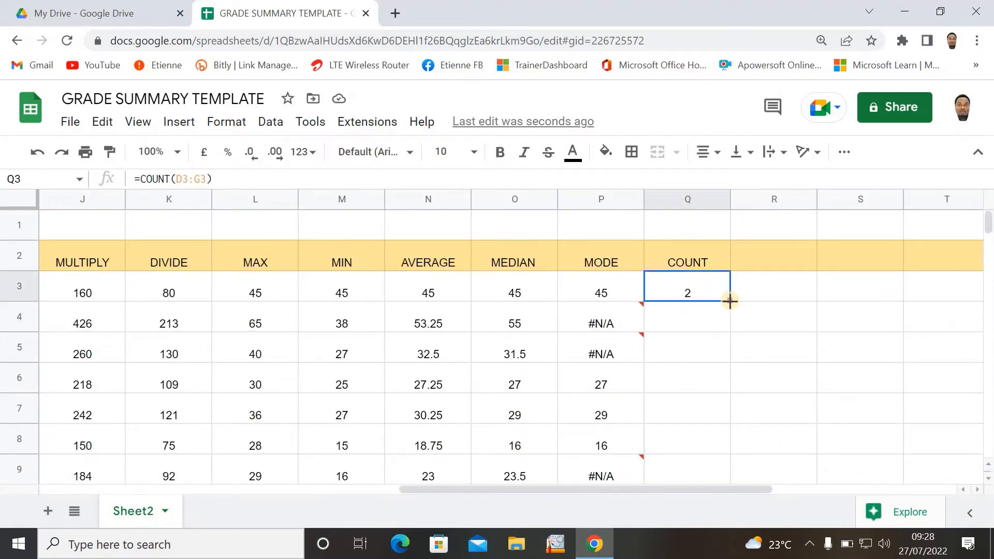
{"action": "double_click", "coordinate": [730, 300]}
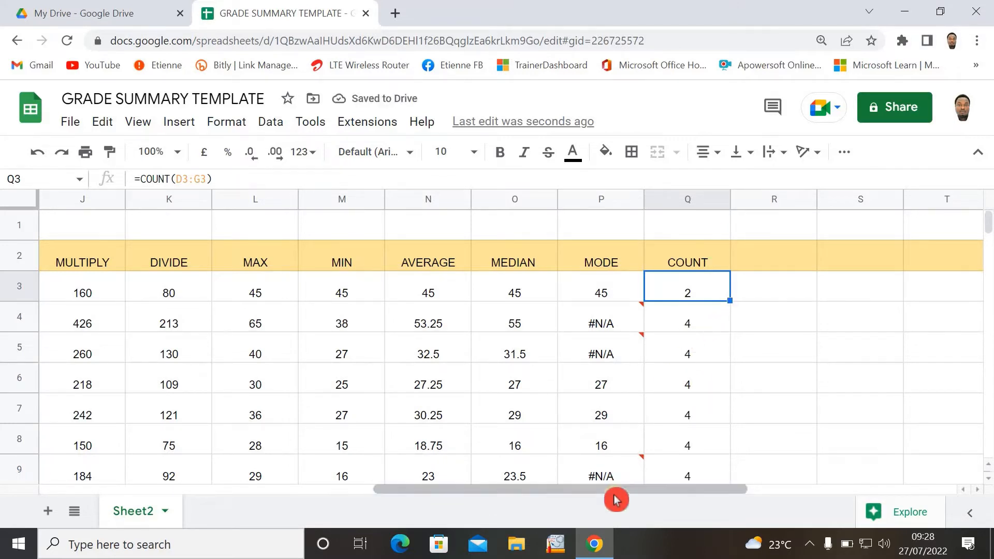
Enter numeric Subject 1 marks for the first student: 30 for the test in D3 and 65 for the exam in E3
{"action": "left_click_drag", "start_coordinate": [598, 497], "coordinate": [373, 492]}
{"action": "left_click", "coordinate": [255, 297]}
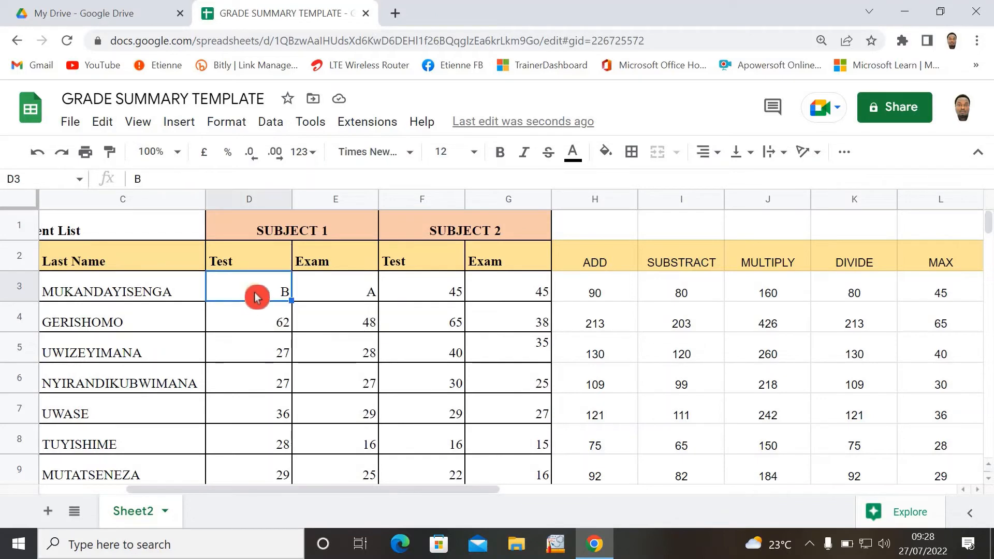
{"action": "type", "text": "30"}
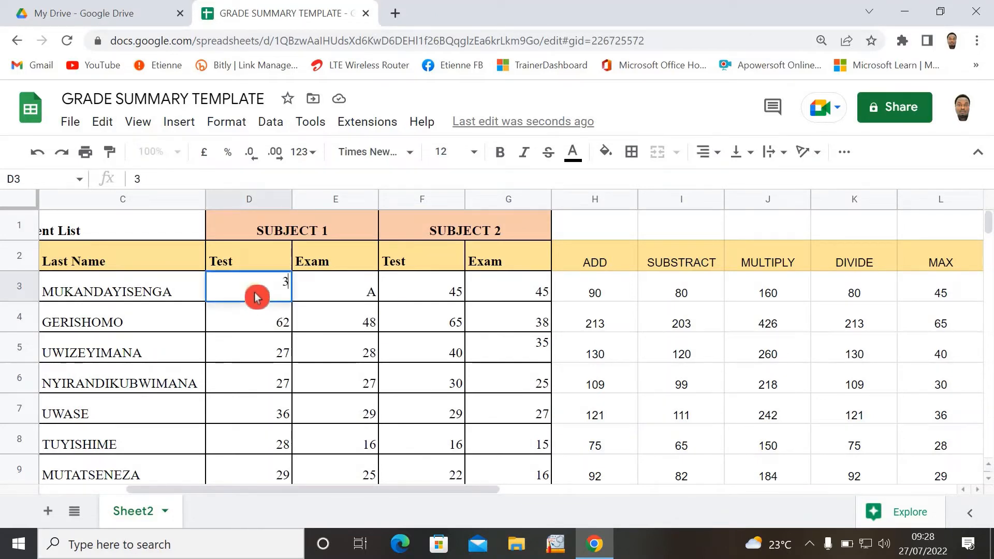
{"action": "left_click", "coordinate": [337, 293]}
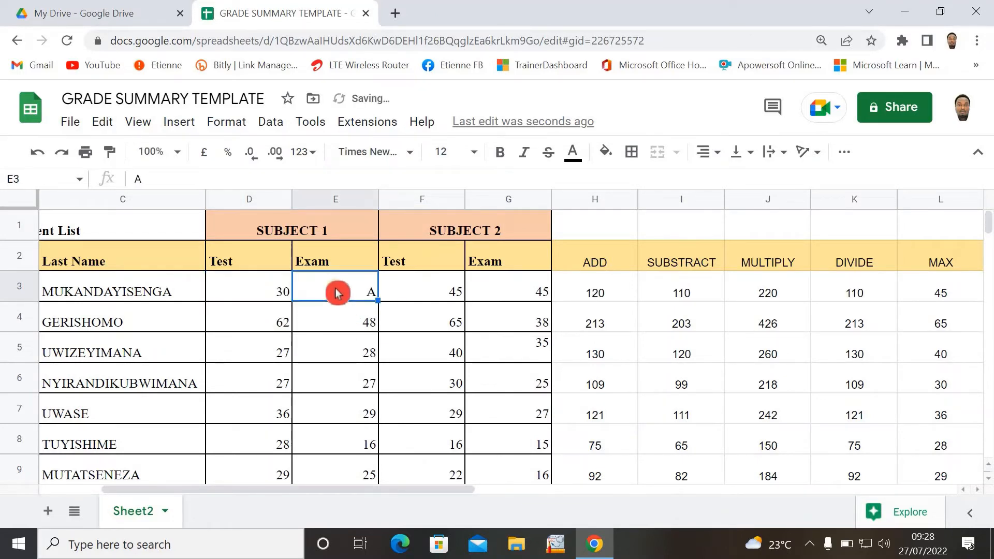
{"action": "type", "text": "65"}
{"action": "left_click", "coordinate": [569, 381]}
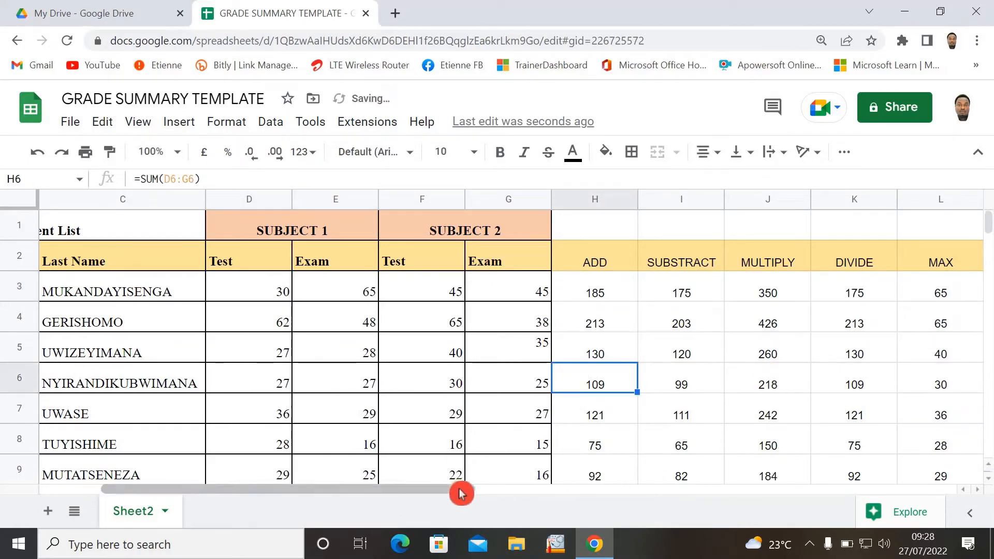
Add the column heading COUNTA in R2, next to the COUNT heading
{"action": "left_click_drag", "start_coordinate": [462, 492], "coordinate": [806, 491]}
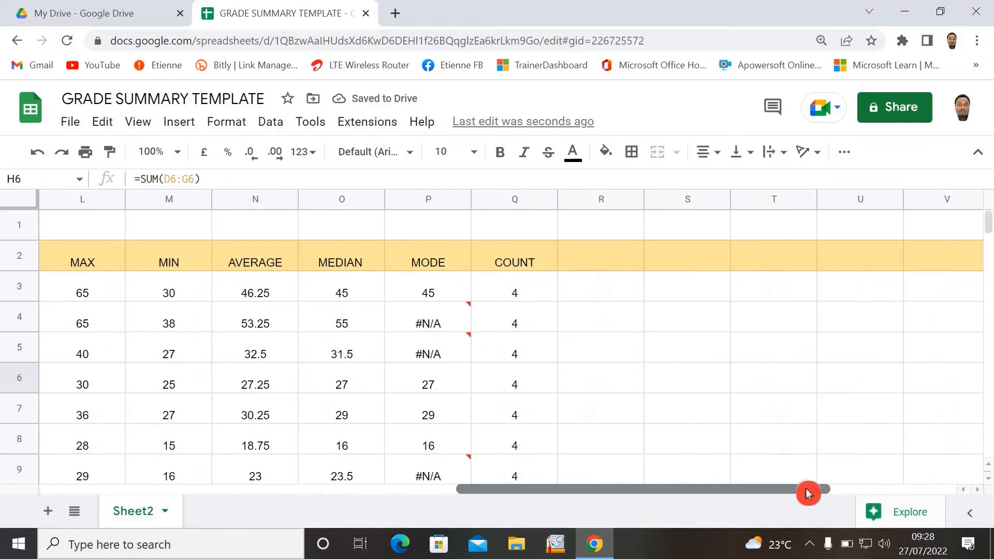
{"action": "left_click", "coordinate": [593, 254]}
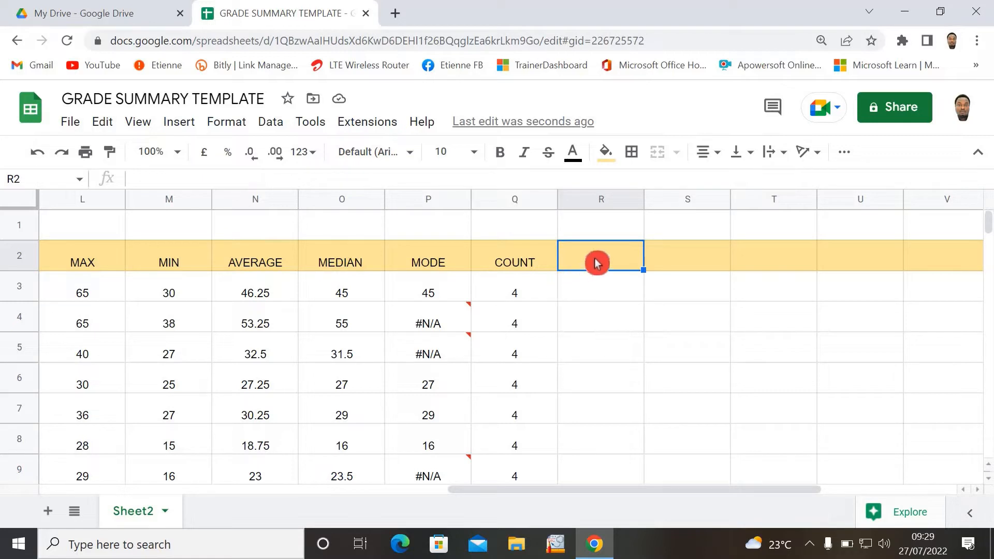
{"action": "type", "text": "COUNTA"}
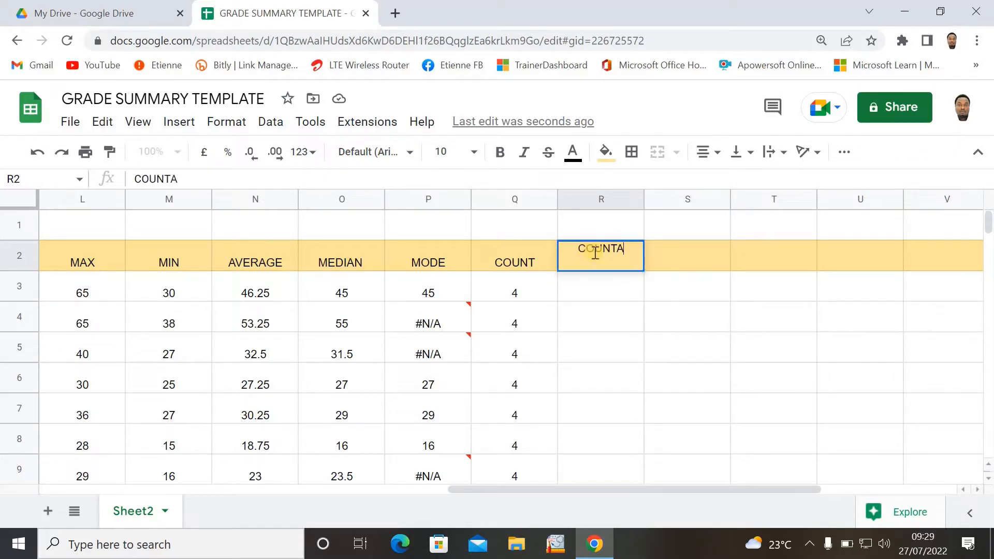
{"action": "left_click", "coordinate": [633, 299]}
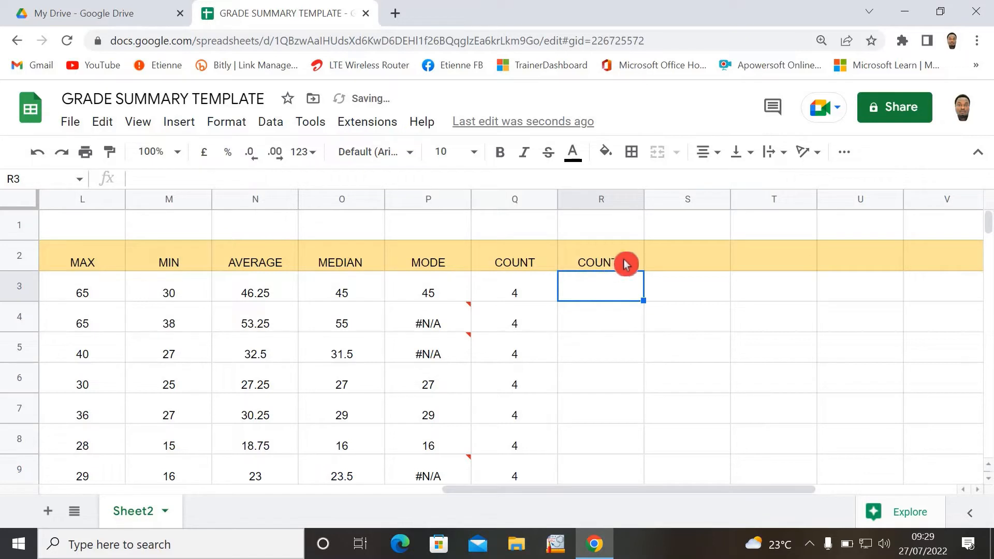
Enter the formula =COUNTA(D3:G3) in R3 to count all values in the first student's marks
{"action": "left_click", "coordinate": [600, 284]}
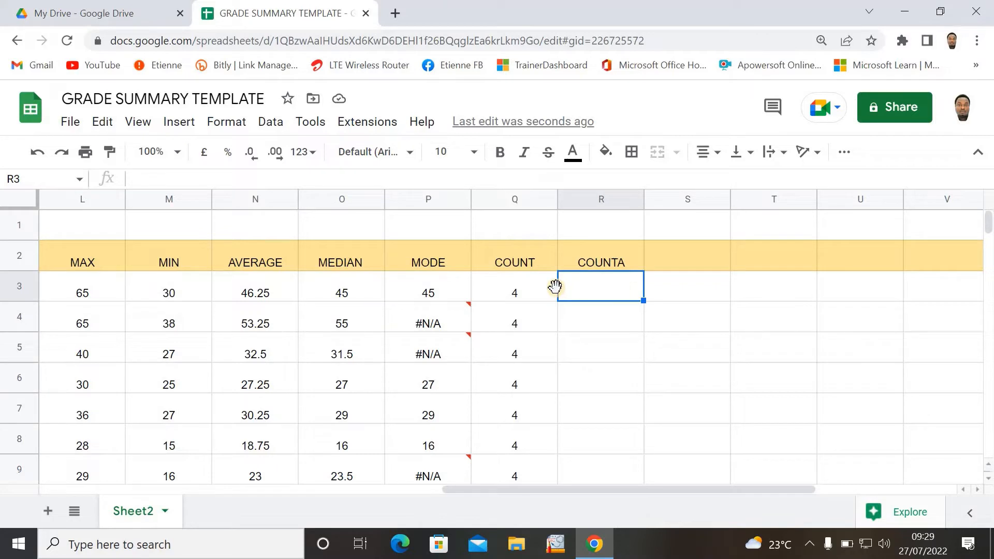
{"action": "left_click", "coordinate": [570, 293]}
{"action": "type", "text": "=COUNTA"}
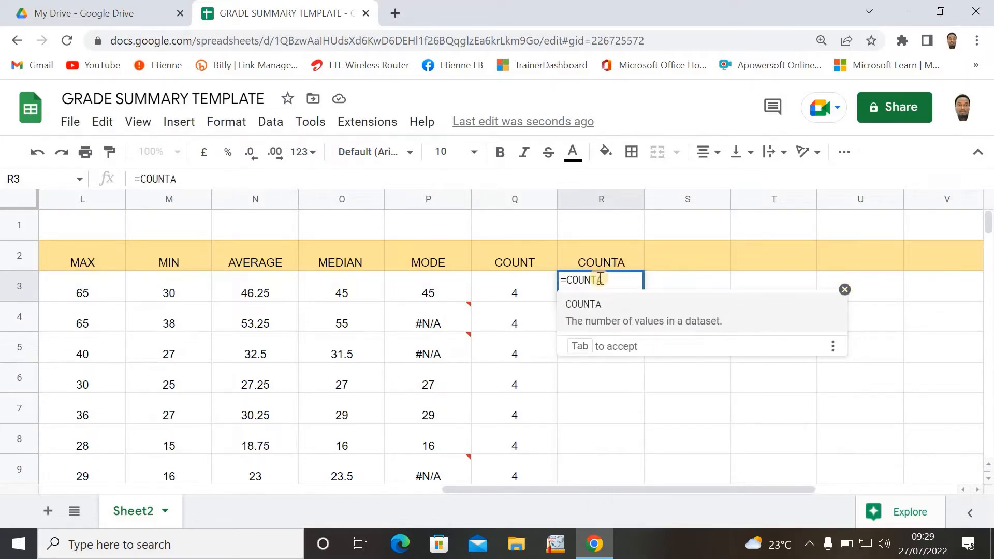
{"action": "type", "text": "("}
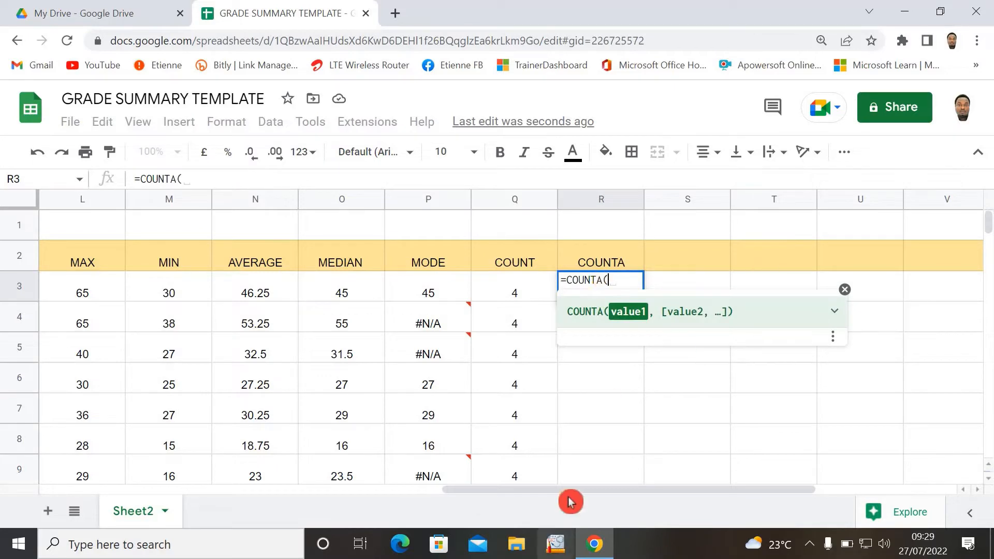
{"action": "left_click_drag", "start_coordinate": [602, 493], "coordinate": [318, 504]}
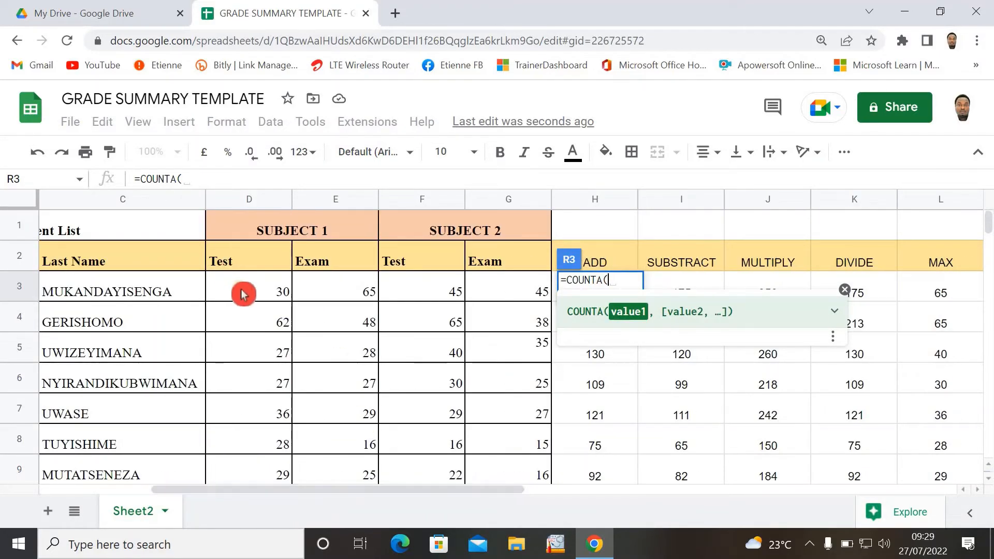
{"action": "left_click", "coordinate": [270, 292]}
{"action": "left_click_drag", "start_coordinate": [424, 294], "coordinate": [492, 291]}
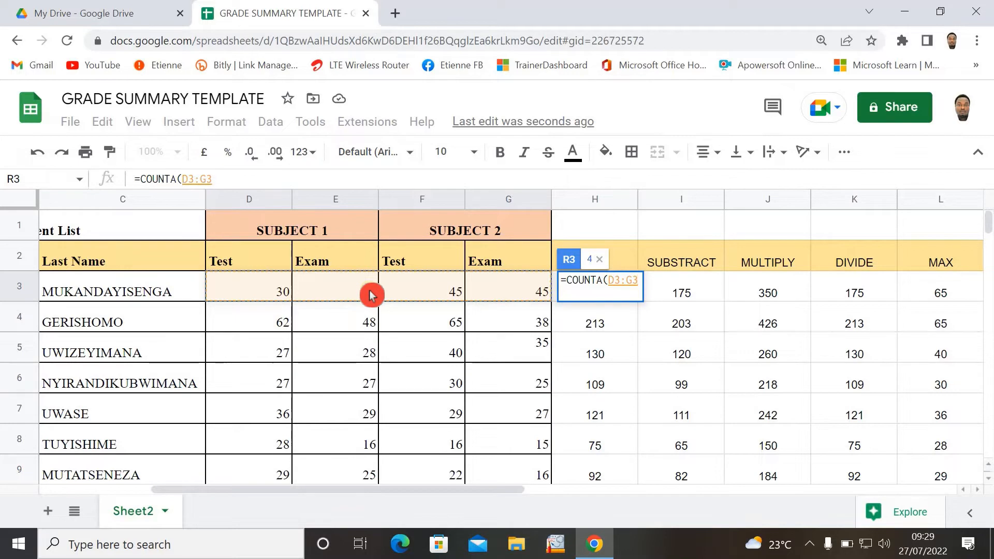
{"action": "type", "text": ")"}
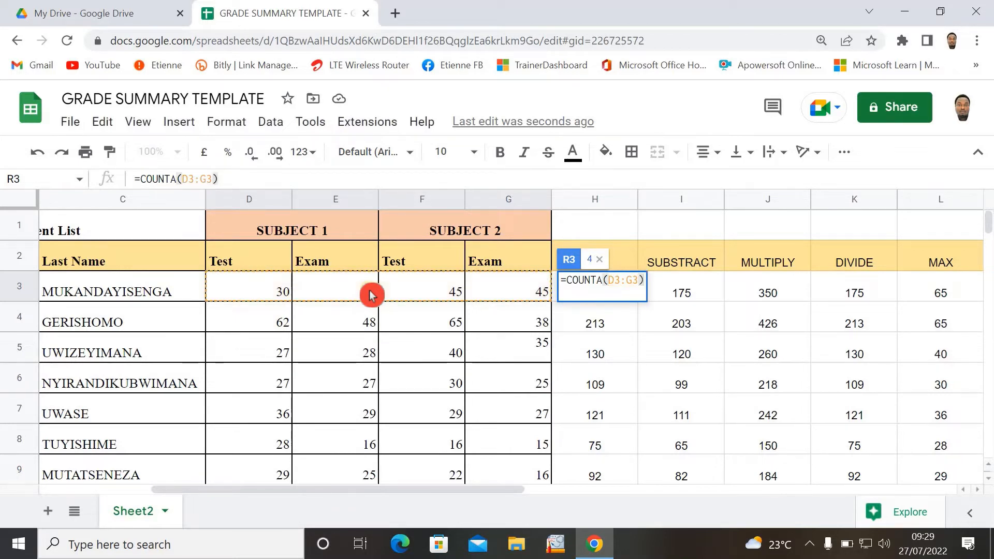
{"action": "key", "text": "Return"}
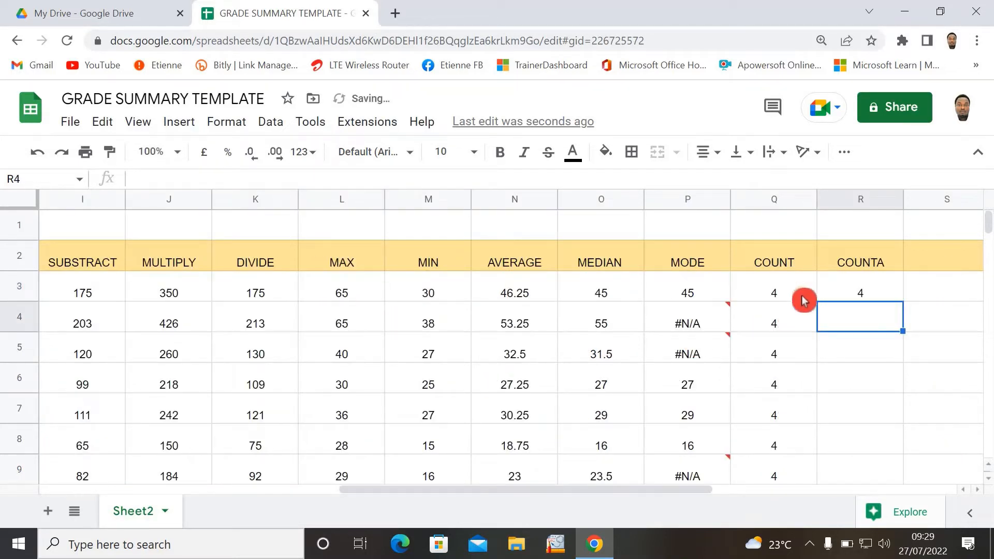
Replace the first student's Subject 1 marks with text: the letter A in D3 and a person's first name in E3
{"action": "key", "text": "Up"}
{"action": "left_click_drag", "start_coordinate": [572, 491], "coordinate": [331, 488]}
{"action": "left_click", "coordinate": [259, 288]}
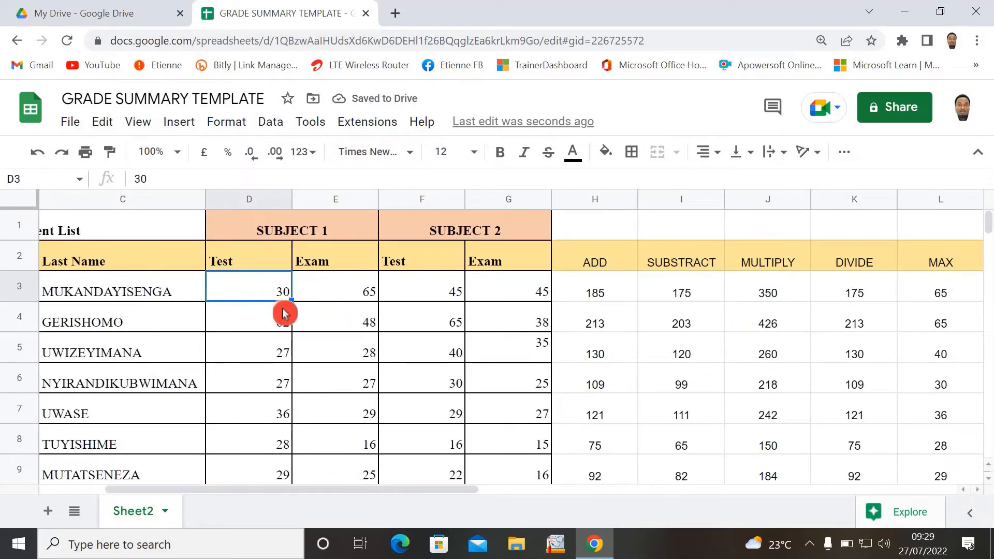
{"action": "type", "text": "A"}
{"action": "left_click", "coordinate": [755, 408]}
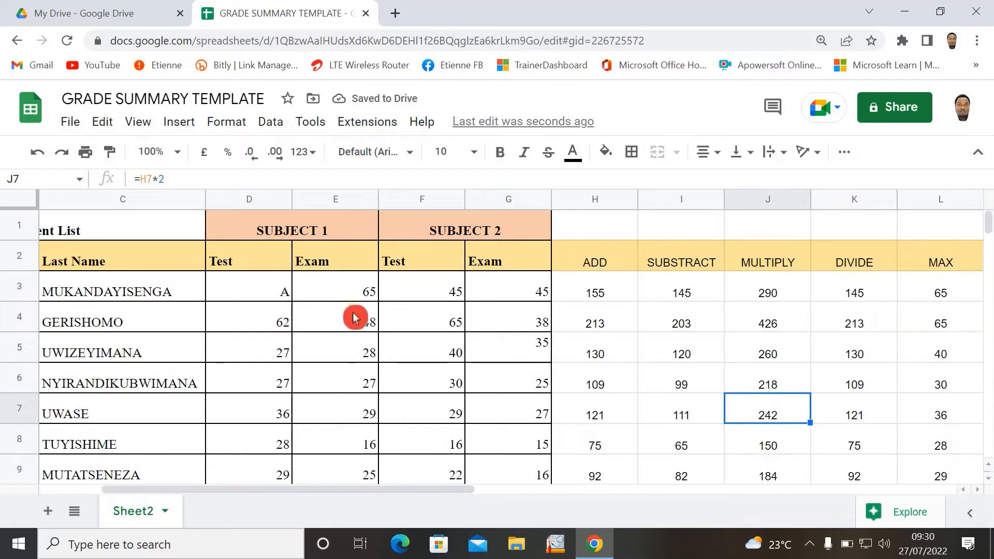
{"action": "double_click", "coordinate": [356, 292]}
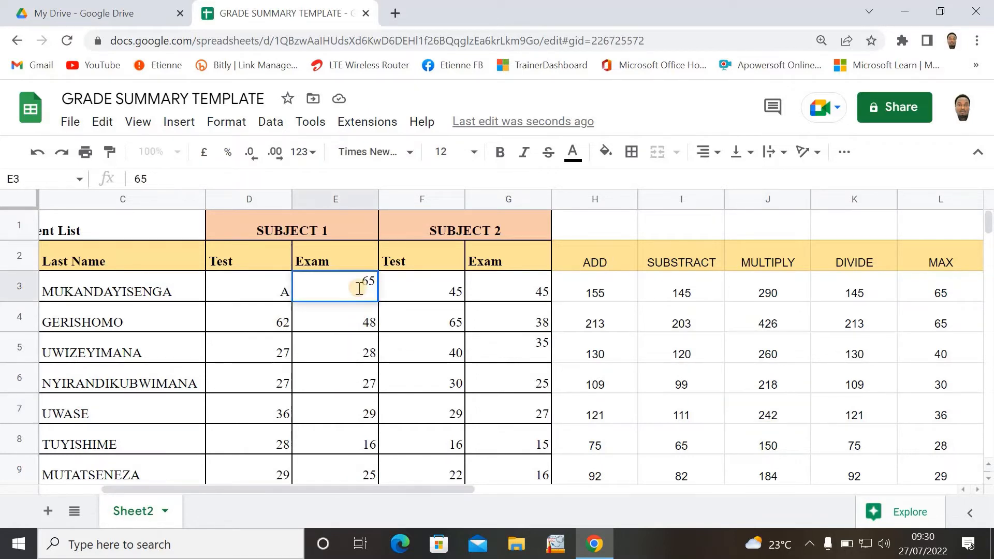
{"action": "type", "text": "ET"}
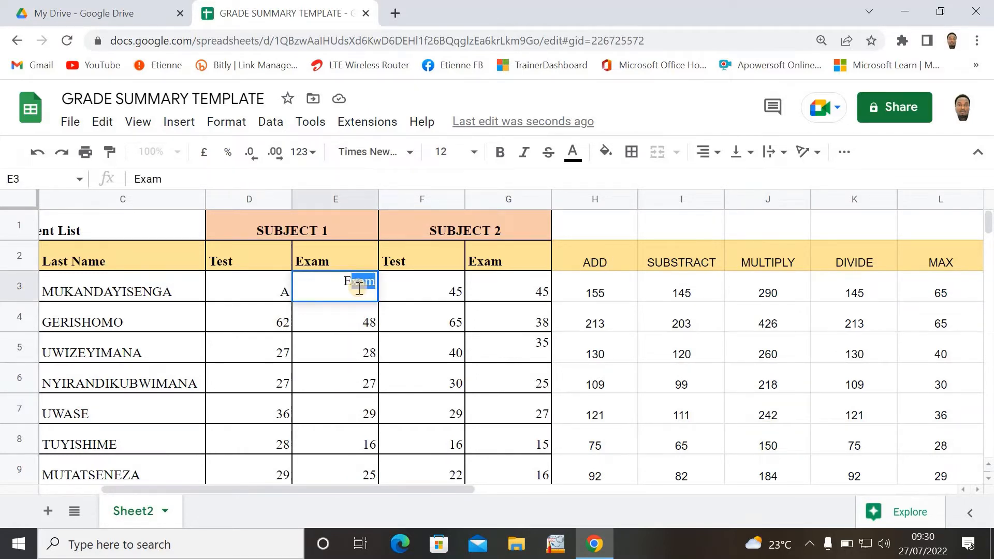
{"action": "type", "text": "IENNE"}
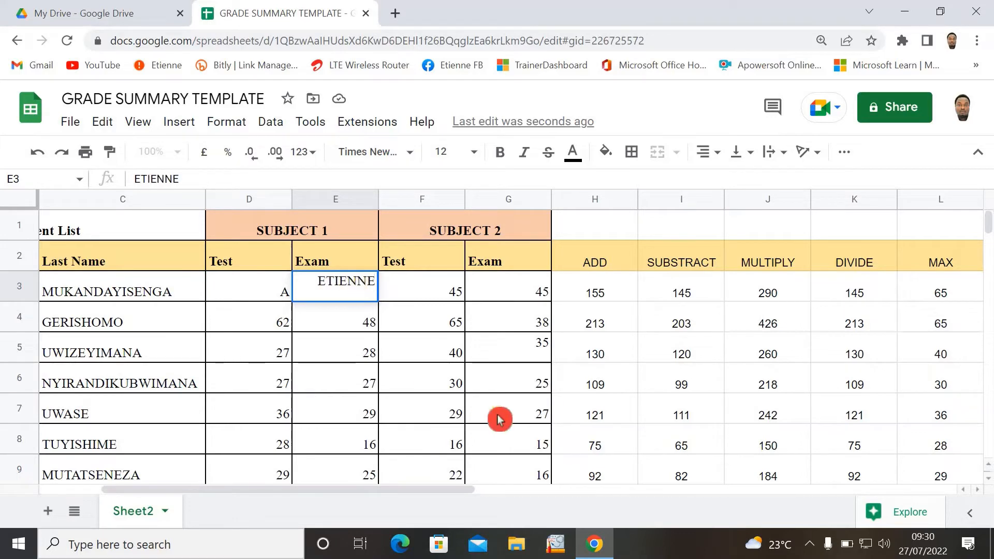
{"action": "left_click", "coordinate": [589, 337]}
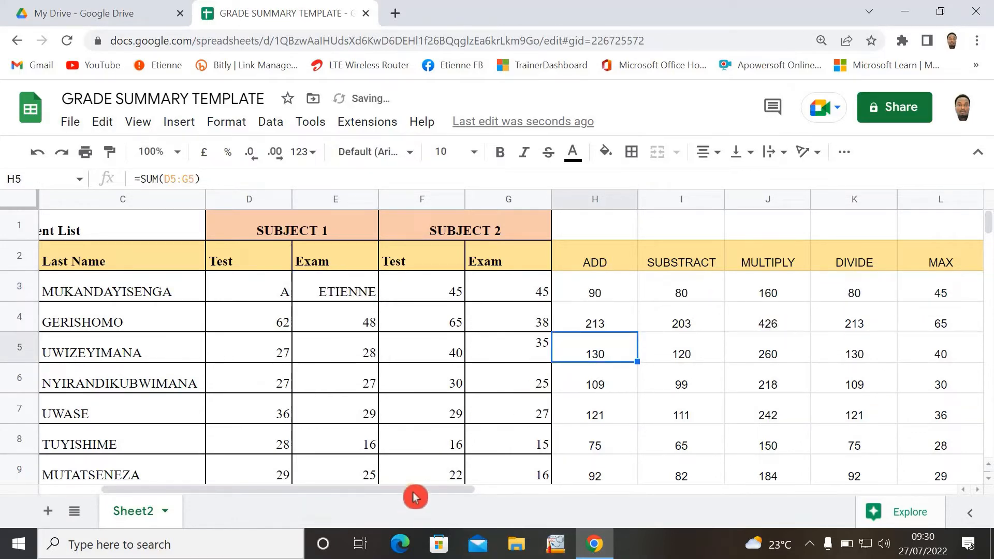
Compare the COUNT and COUNTA results in row 3 and check the formula in R3
{"action": "left_click_drag", "start_coordinate": [430, 492], "coordinate": [579, 502]}
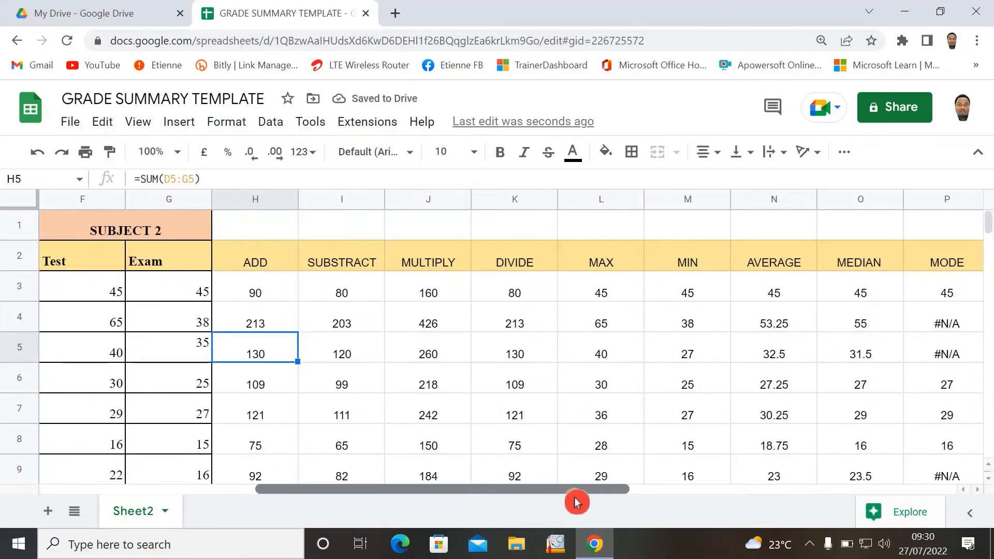
{"action": "left_click", "coordinate": [657, 489]}
{"action": "left_click", "coordinate": [775, 291]}
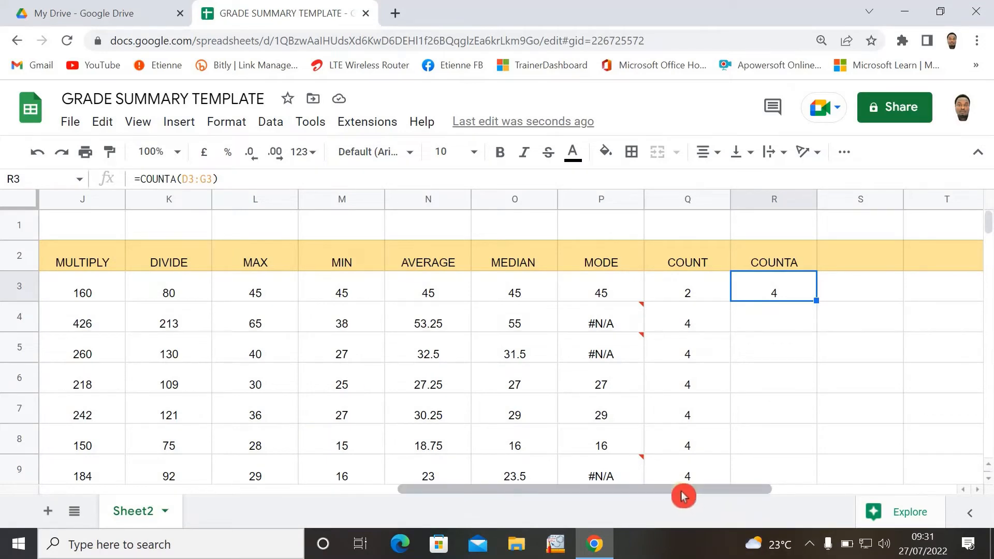
Change the first student's Subject 1 marks back to numbers: 65 for the exam in E3 and 30 for the test in D3
{"action": "left_click_drag", "start_coordinate": [684, 490], "coordinate": [503, 489]}
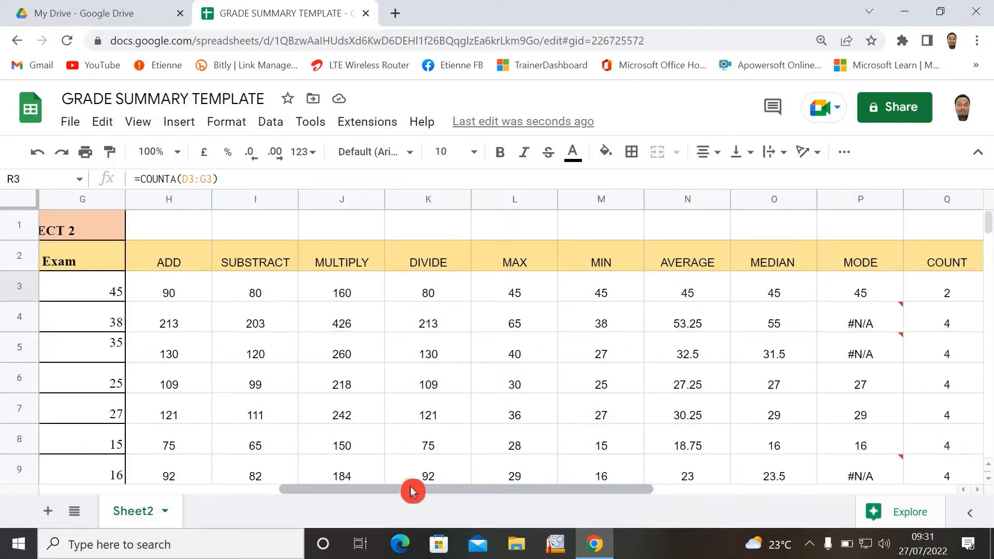
{"action": "left_click_drag", "start_coordinate": [410, 490], "coordinate": [302, 490]}
{"action": "left_click", "coordinate": [161, 287]}
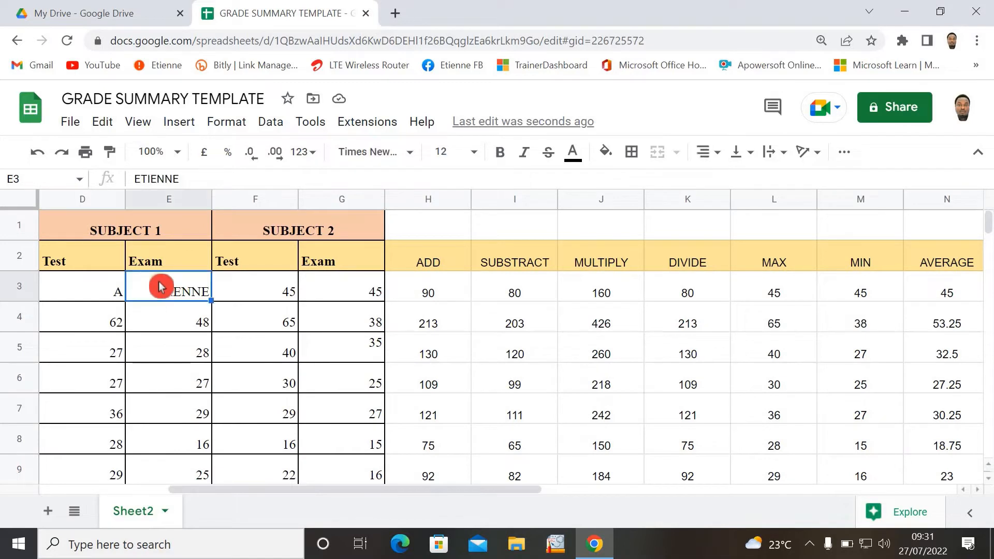
{"action": "type", "text": "65"}
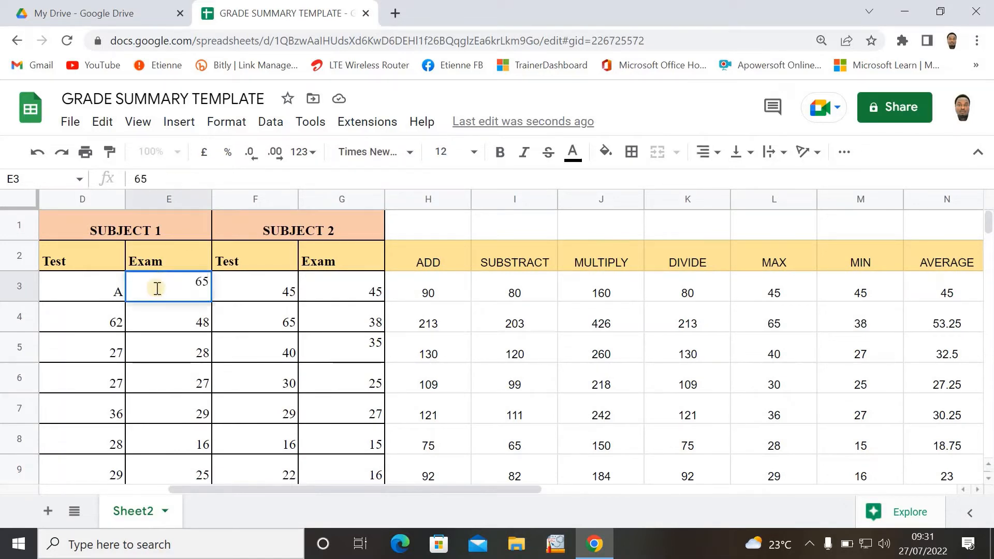
{"action": "left_click", "coordinate": [80, 289]}
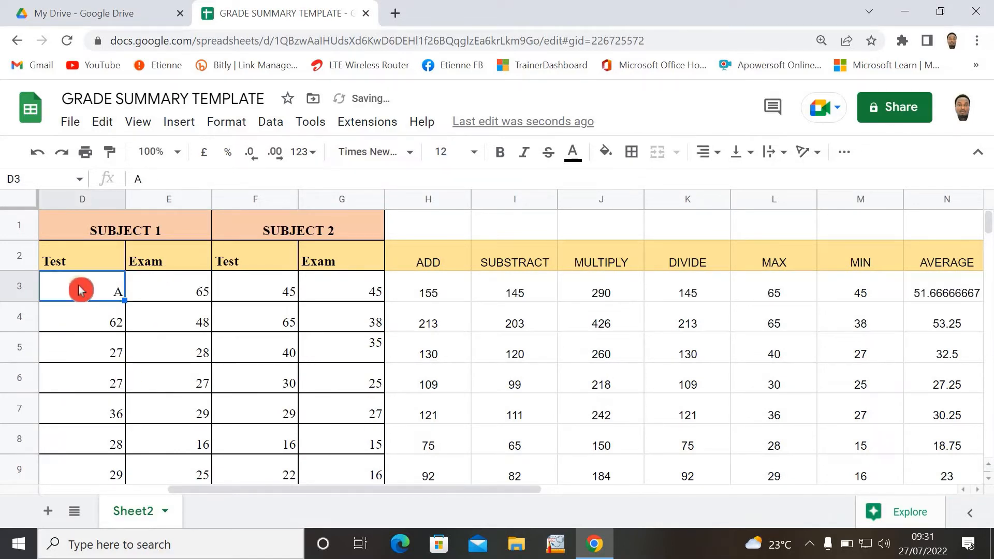
{"action": "type", "text": "30"}
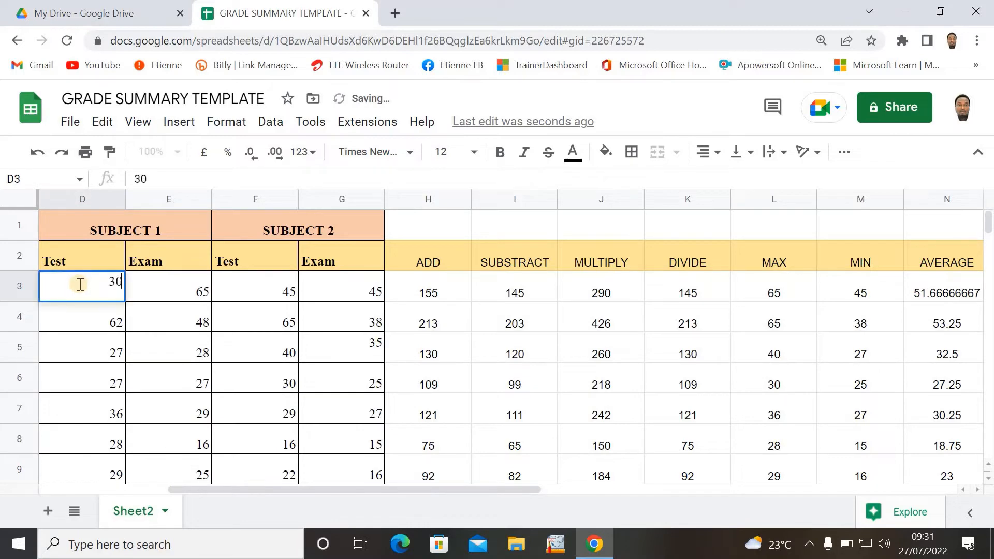
{"action": "left_click", "coordinate": [317, 355]}
{"action": "left_click_drag", "start_coordinate": [450, 488], "coordinate": [769, 510]}
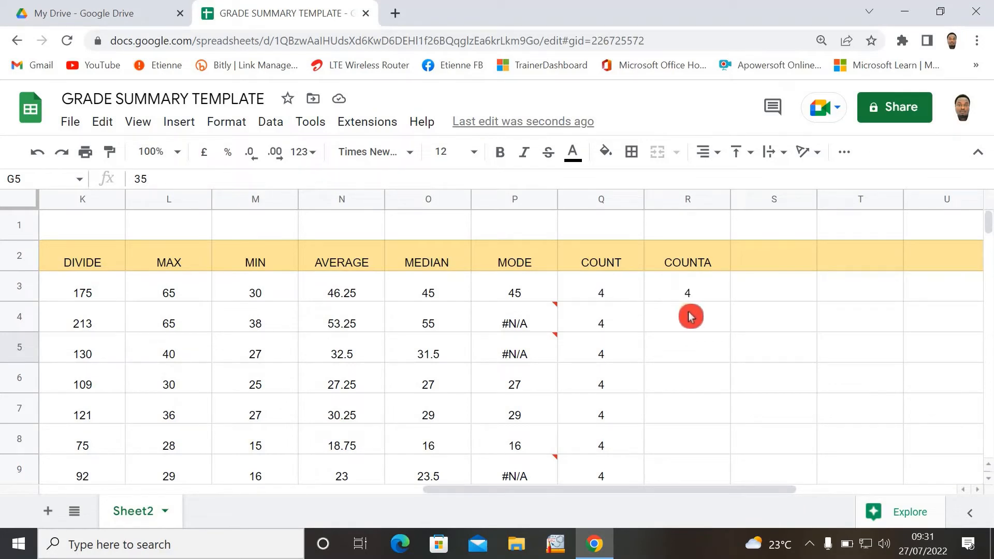
Fill the COUNTA formula from R3 down to R28 for all students
{"action": "left_click", "coordinate": [688, 290]}
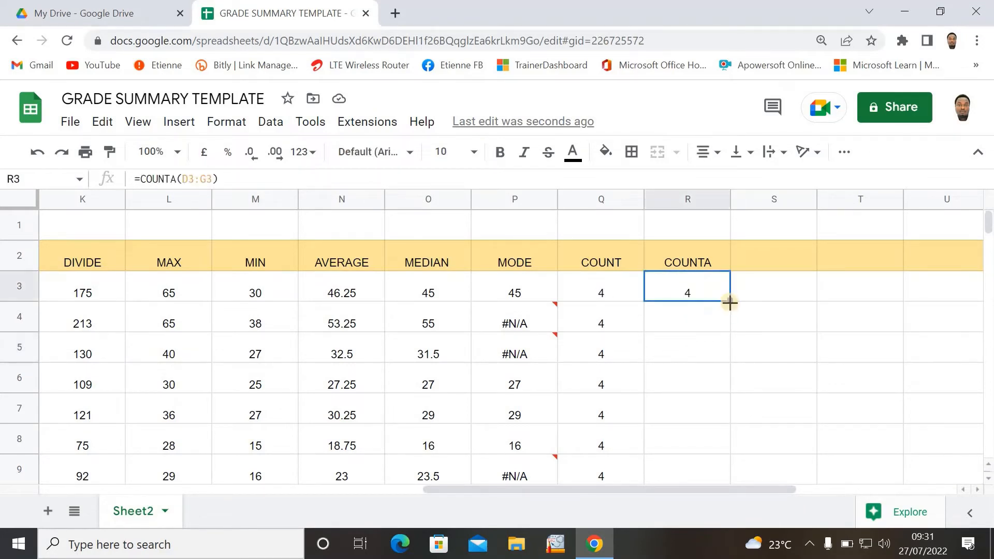
{"action": "left_click_drag", "start_coordinate": [729, 302], "coordinate": [710, 361]}
{"action": "scroll", "coordinate": [755, 318], "scroll_direction": "up", "scroll_amount": 8}
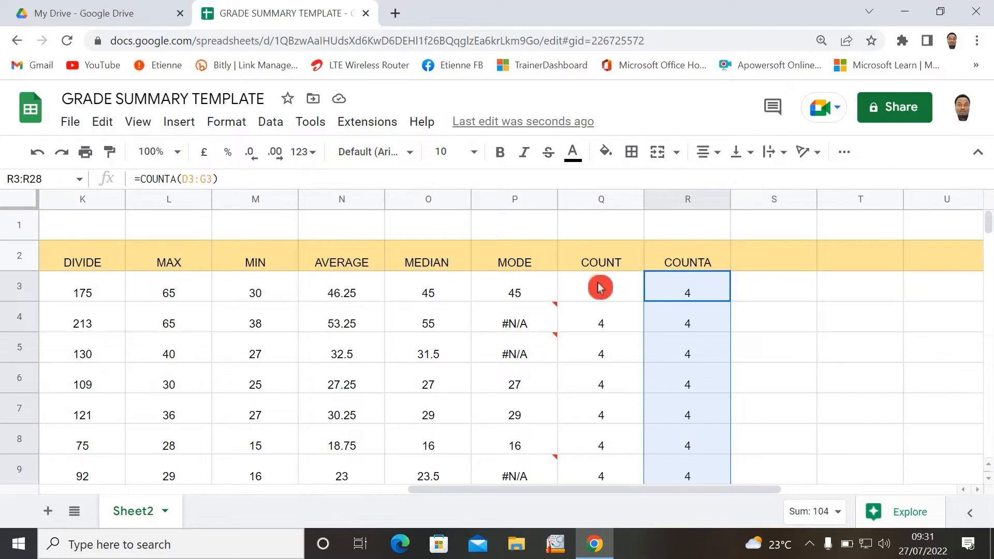
Enter the column header COUNTIF in S2
{"action": "left_click", "coordinate": [752, 266]}
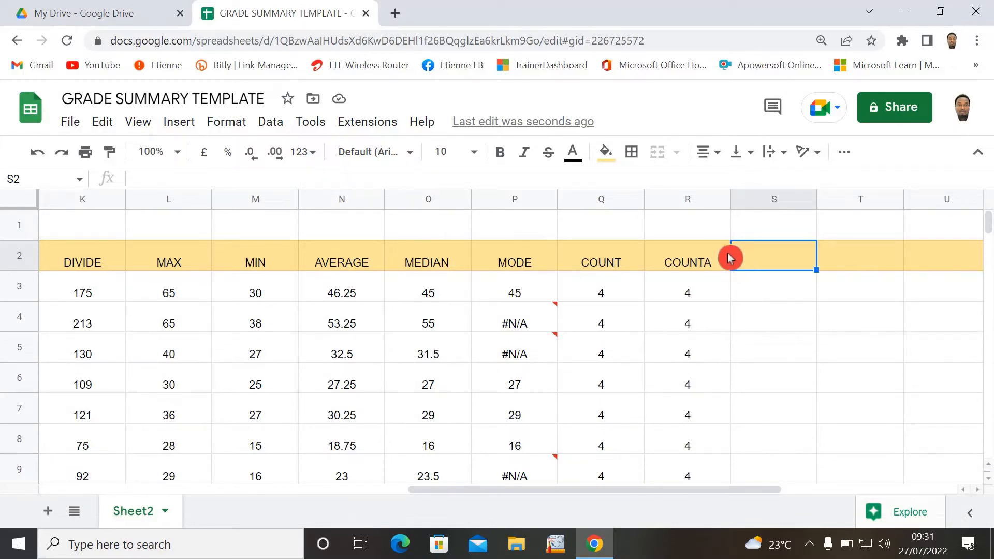
{"action": "type", "text": "COUNTI"}
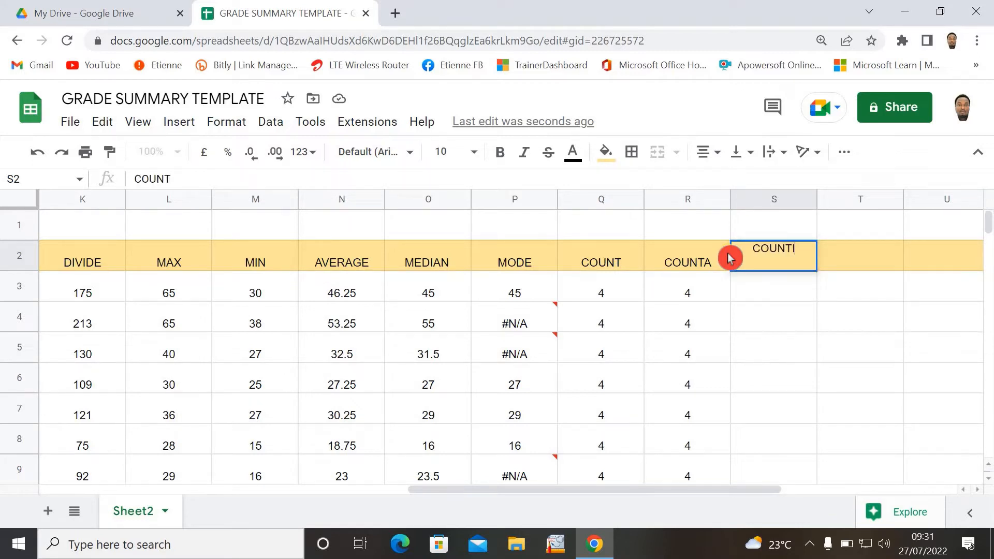
{"action": "type", "text": "F"}
Start a COUNTIF formula in S3 with the first student's marks D3:G3 as its range
{"action": "left_click", "coordinate": [825, 288]}
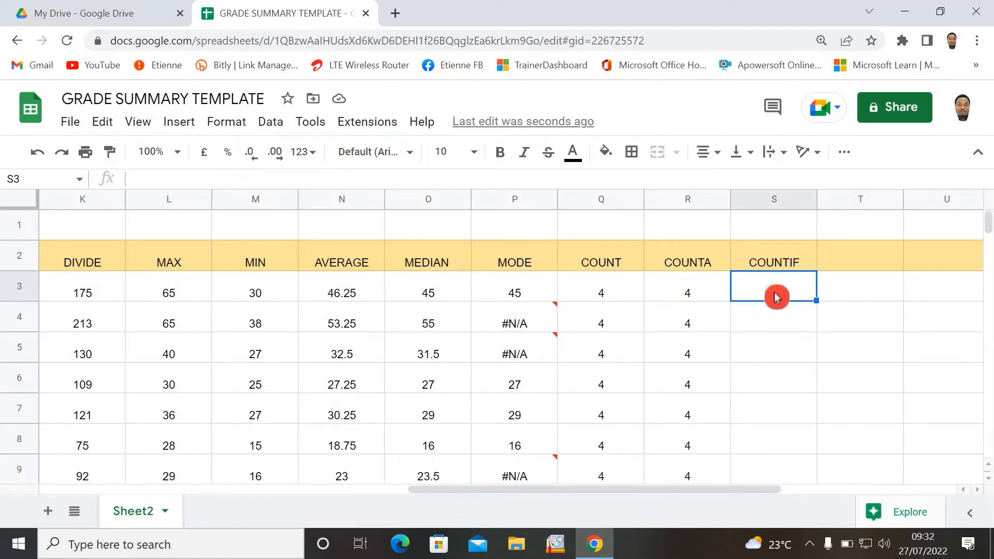
{"action": "type", "text": "="}
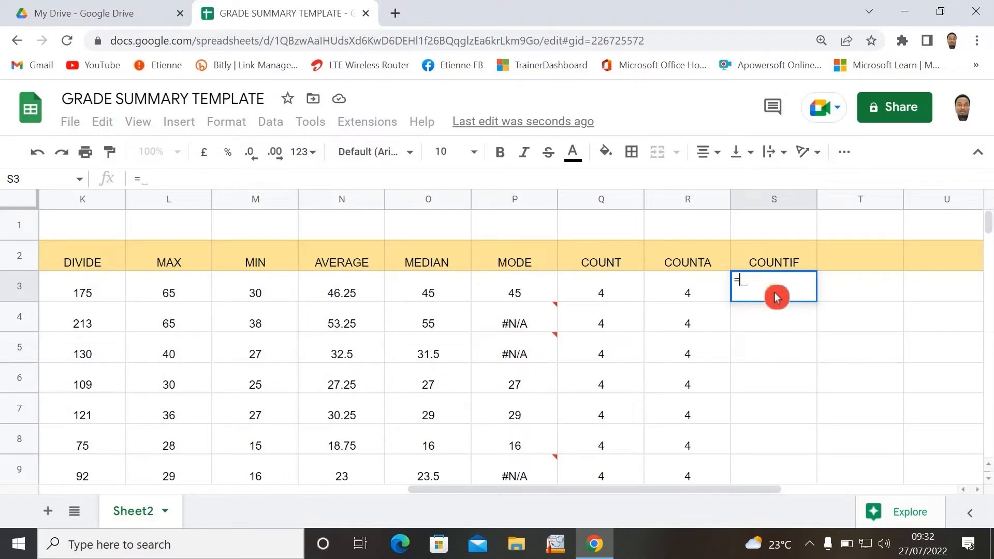
{"action": "type", "text": "COUN"}
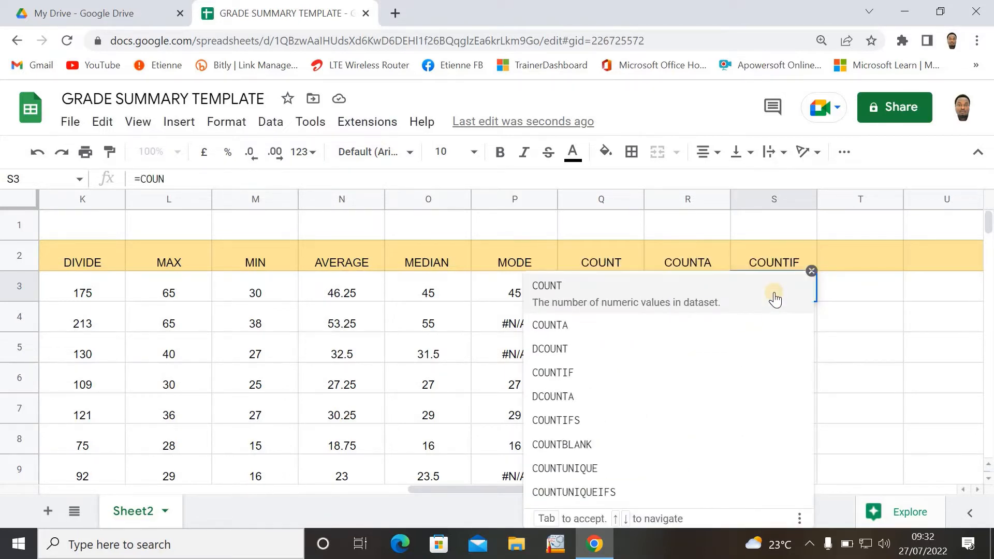
{"action": "type", "text": "TIF"}
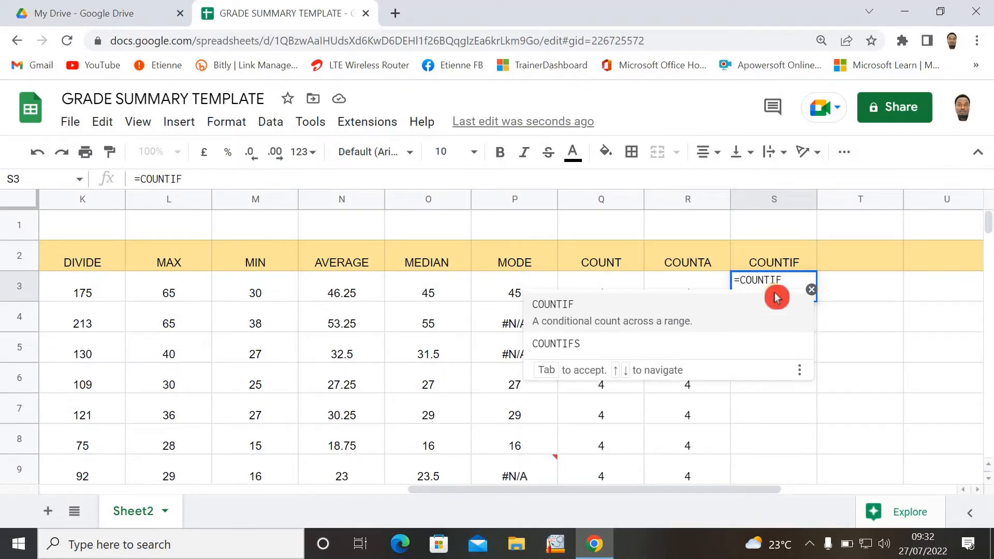
{"action": "type", "text": "("}
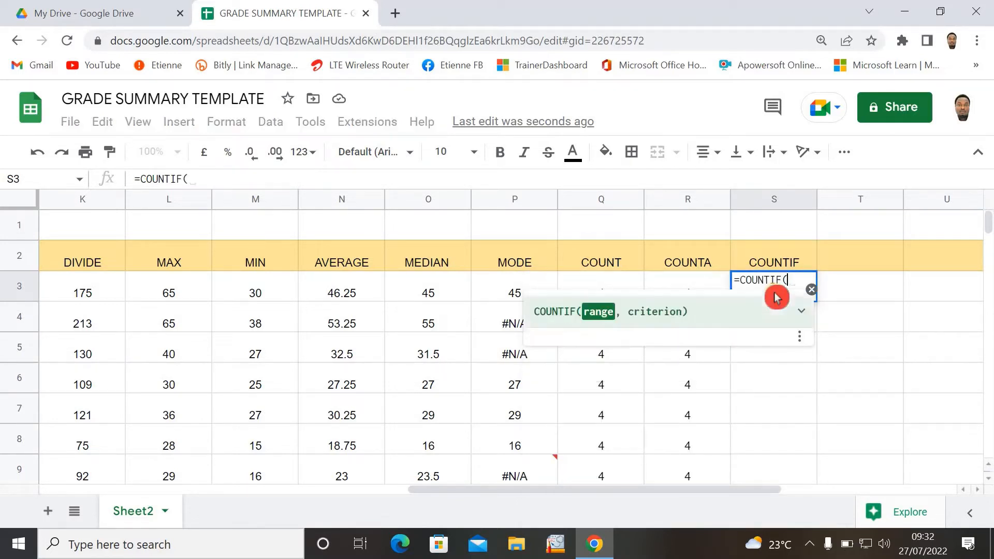
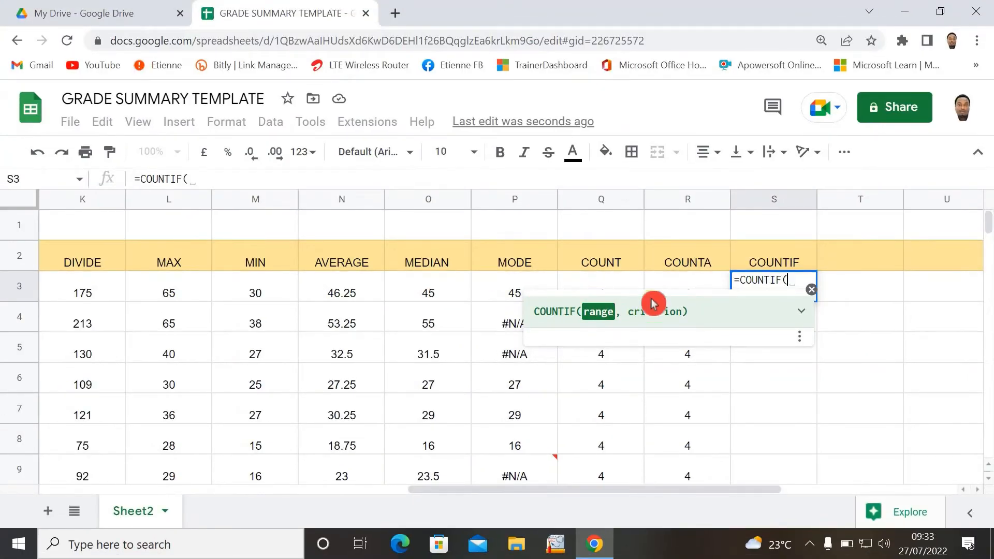
{"action": "left_click_drag", "start_coordinate": [570, 492], "coordinate": [250, 476]}
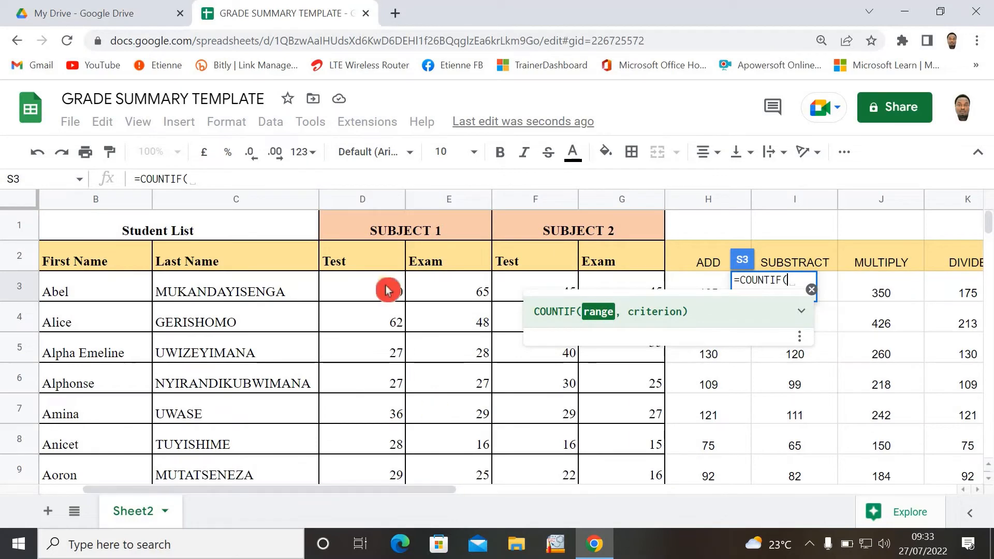
{"action": "left_click_drag", "start_coordinate": [365, 295], "coordinate": [620, 300]}
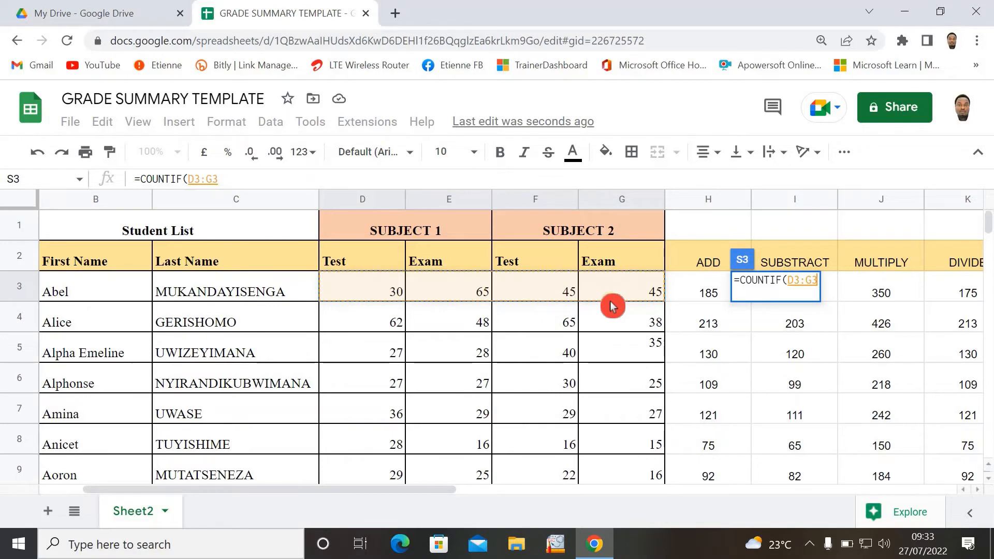
Add the criterion ">50" to the COUNTIF formula in S3 and close its parenthesis
{"action": "type", "text": ","}
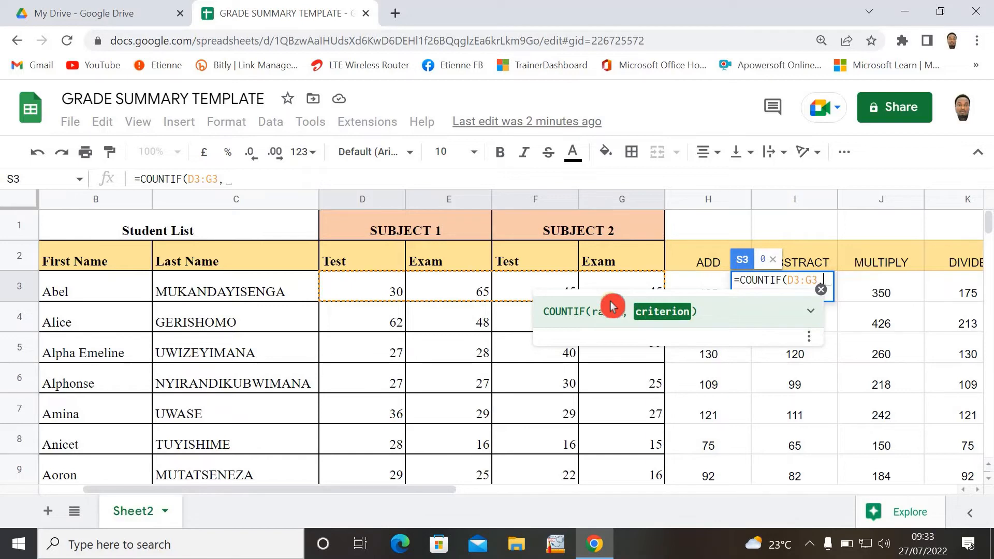
{"action": "type", "text": "\""}
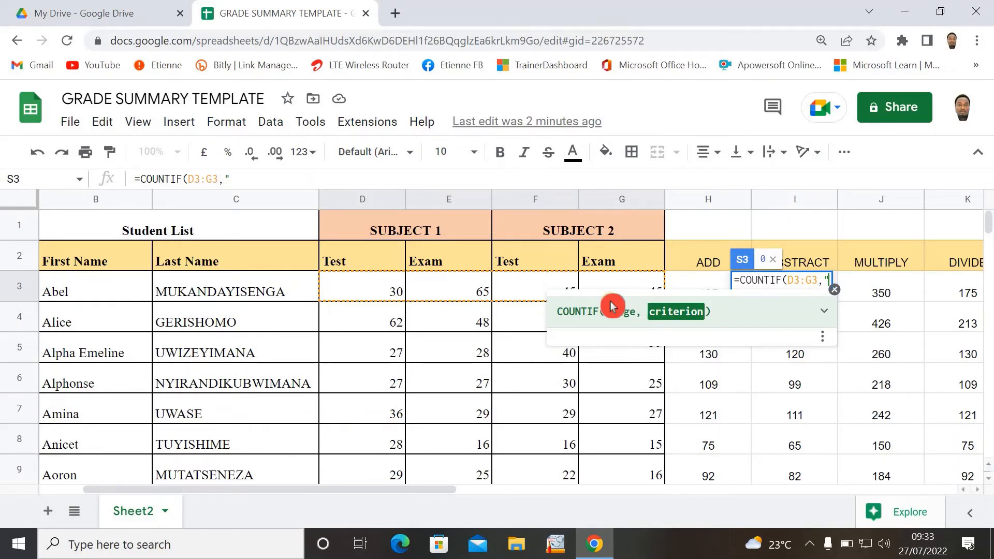
{"action": "type", "text": ">"}
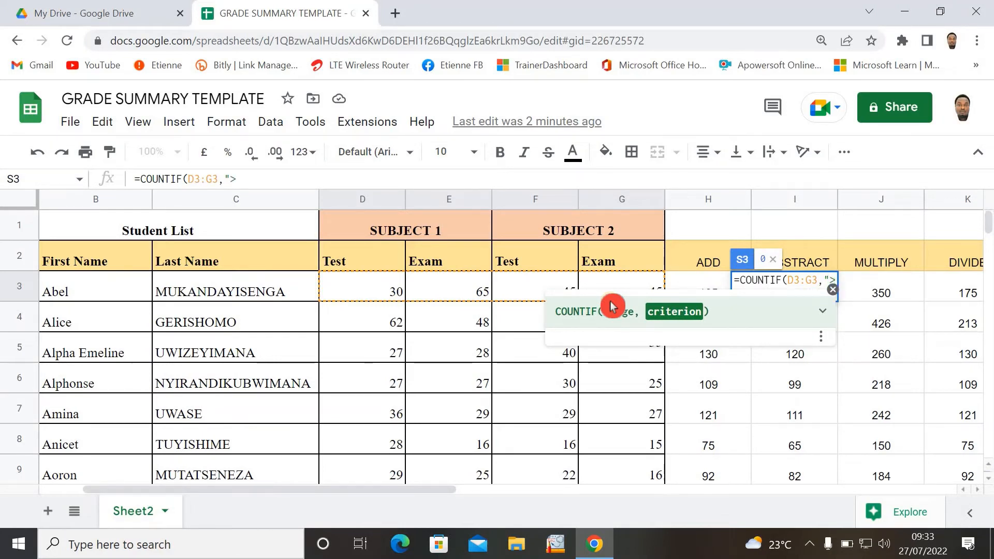
{"action": "type", "text": "50"}
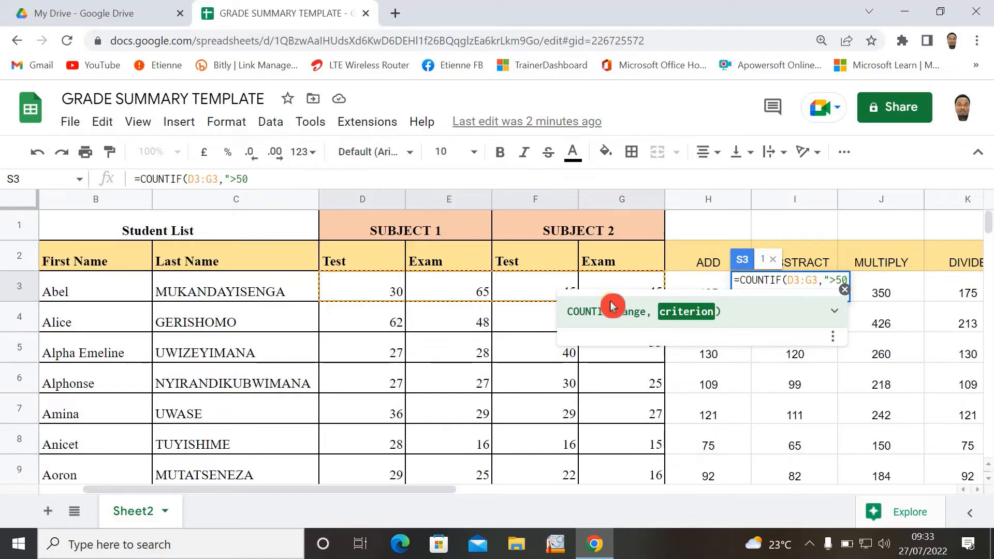
{"action": "type", "text": "\""}
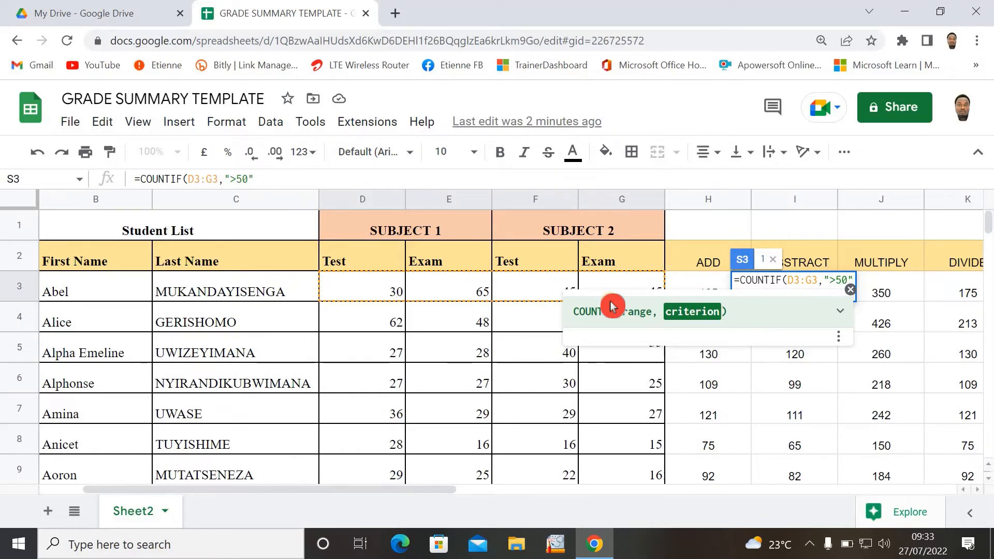
{"action": "type", "text": ")"}
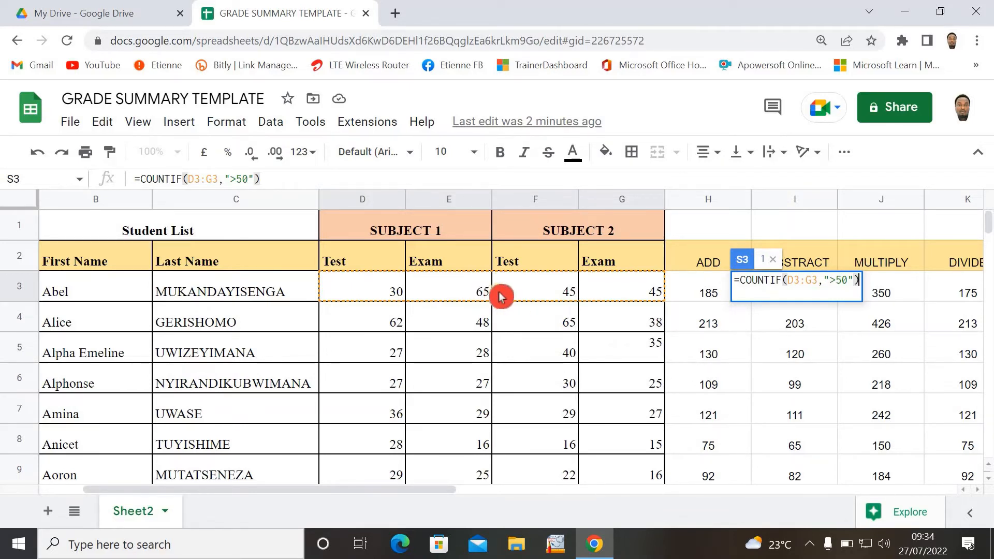
Change the COUNTIF criterion in S3 to ">40" and commit the formula
{"action": "left_click", "coordinate": [847, 278]}
{"action": "key", "text": "BackSpace"}
{"action": "key", "text": "BackSpace"}
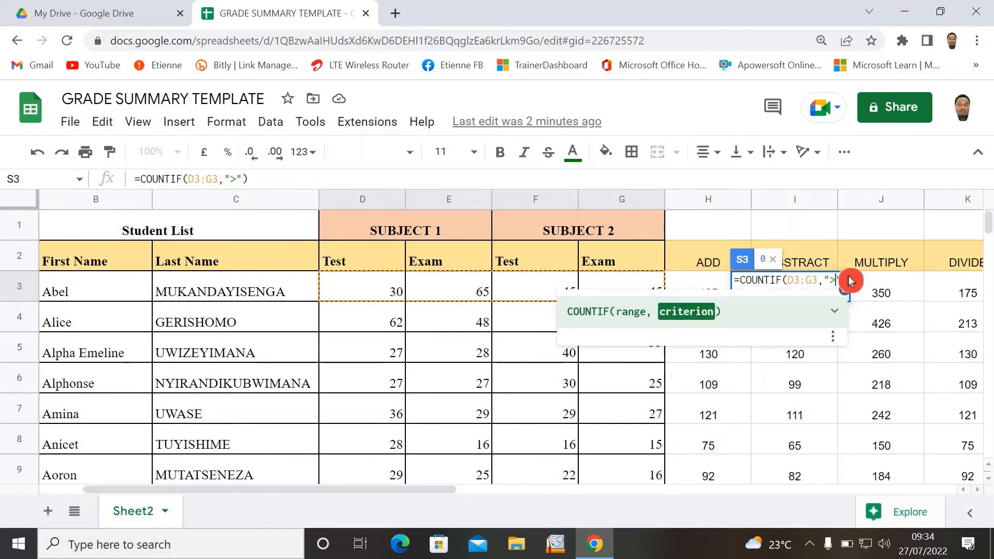
{"action": "type", "text": "40"}
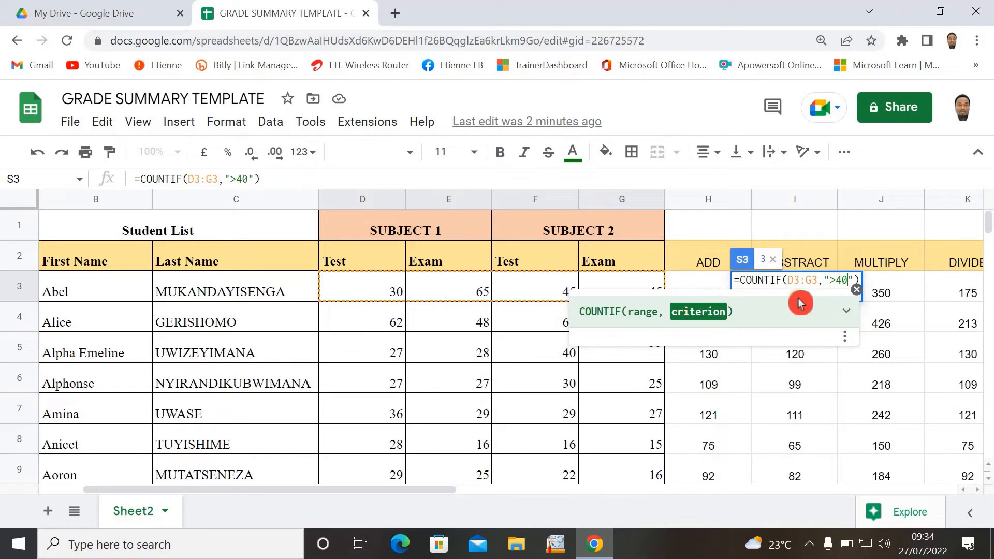
{"action": "key", "text": "Return"}
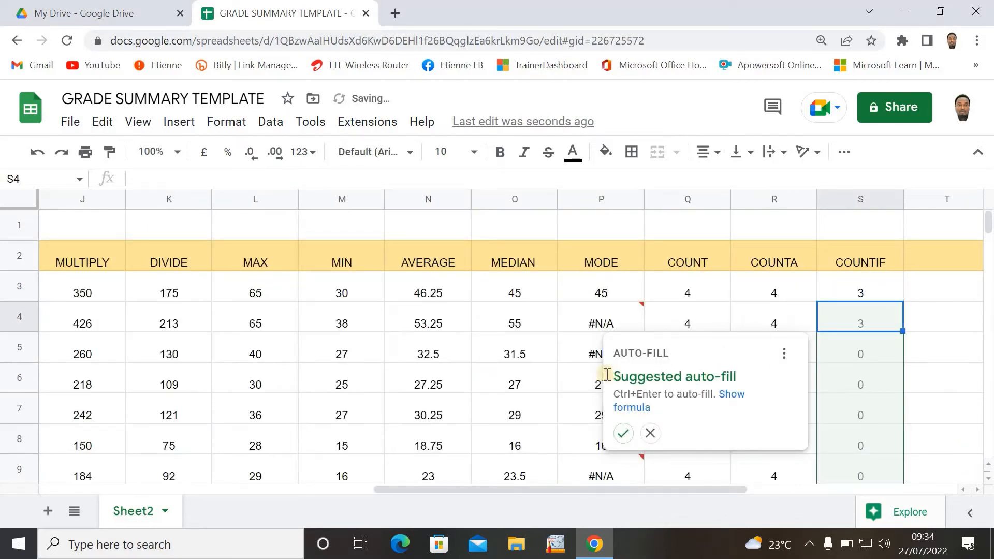
Accept the suggested auto-fill of the COUNTIF formula down column S and check the formula in S5
{"action": "left_click", "coordinate": [623, 433]}
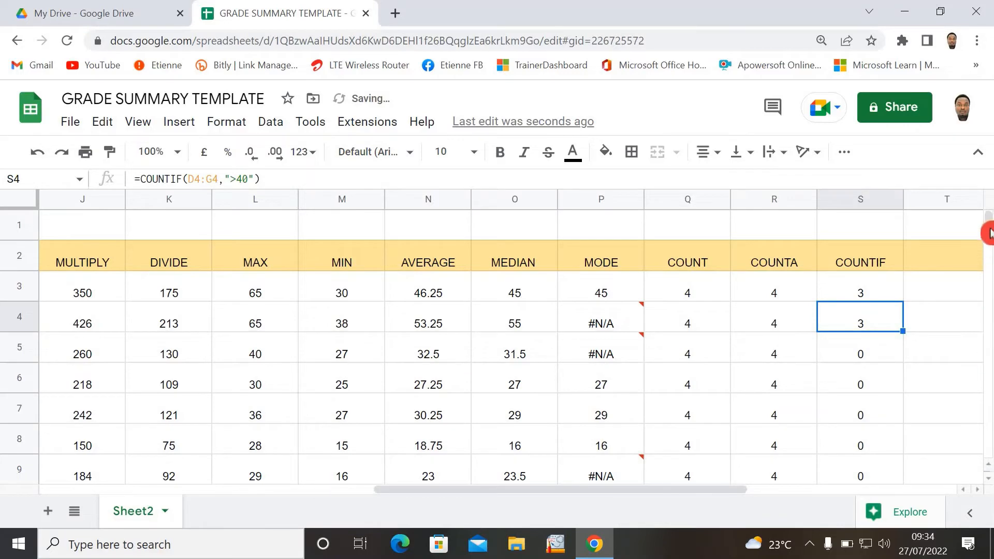
{"action": "mouse_move", "coordinate": [989, 233]}
{"action": "left_mouse_down"}
{"action": "mouse_move", "coordinate": [991, 251]}
{"action": "mouse_move", "coordinate": [992, 231]}
{"action": "left_mouse_up"}
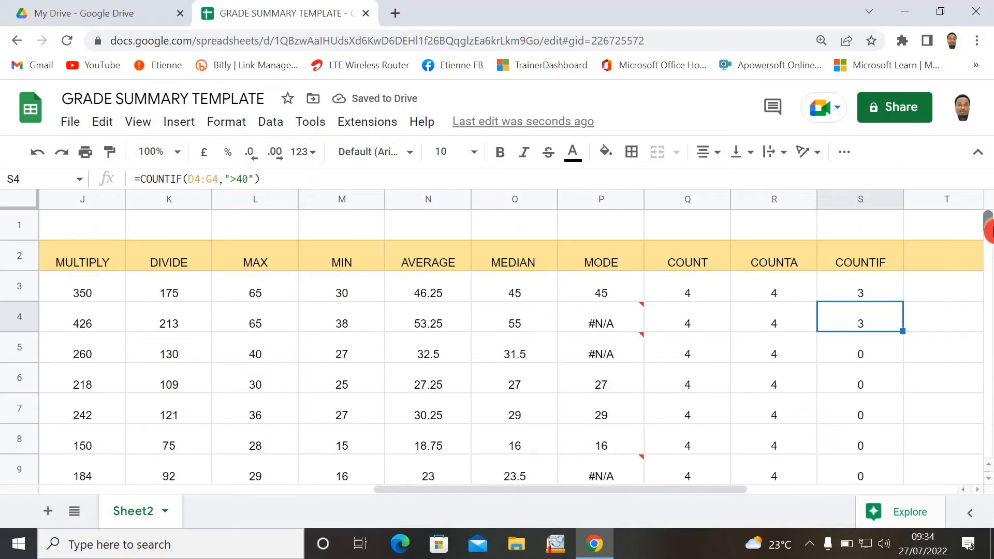
{"action": "left_click", "coordinate": [856, 359]}
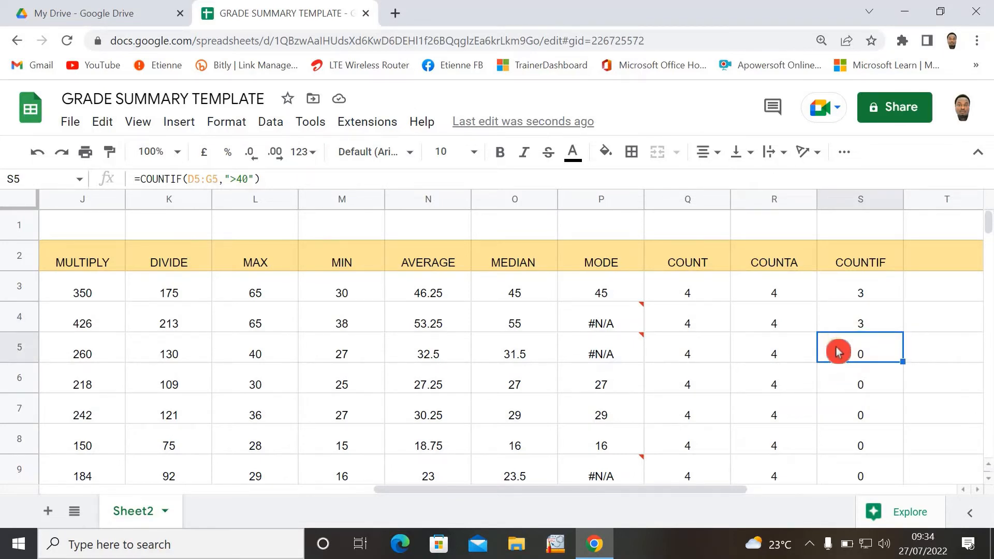
Change the COUNTIF criterion in S3 to ">20"
{"action": "double_click", "coordinate": [865, 293]}
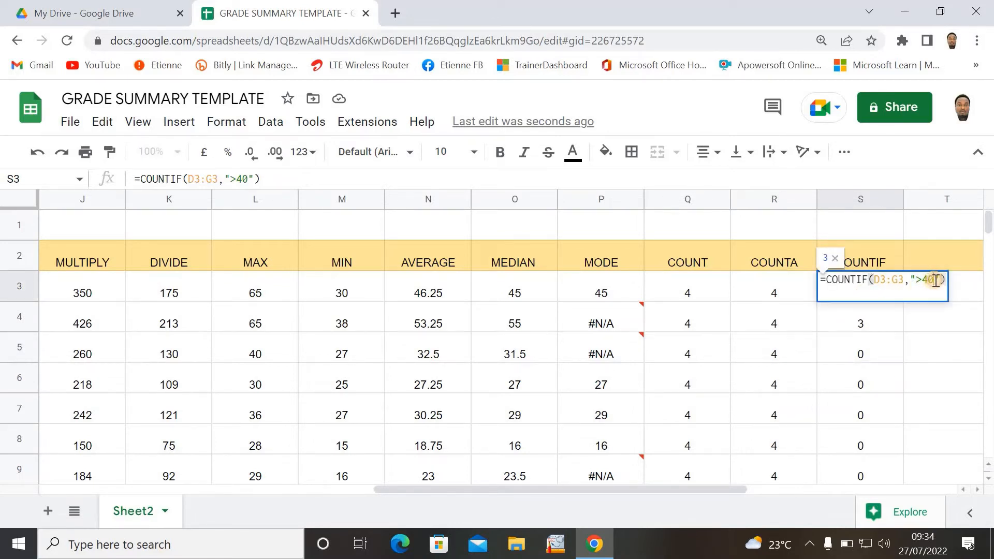
{"action": "left_click", "coordinate": [936, 285]}
{"action": "key", "text": "BackSpace"}
{"action": "key", "text": "BackSpace"}
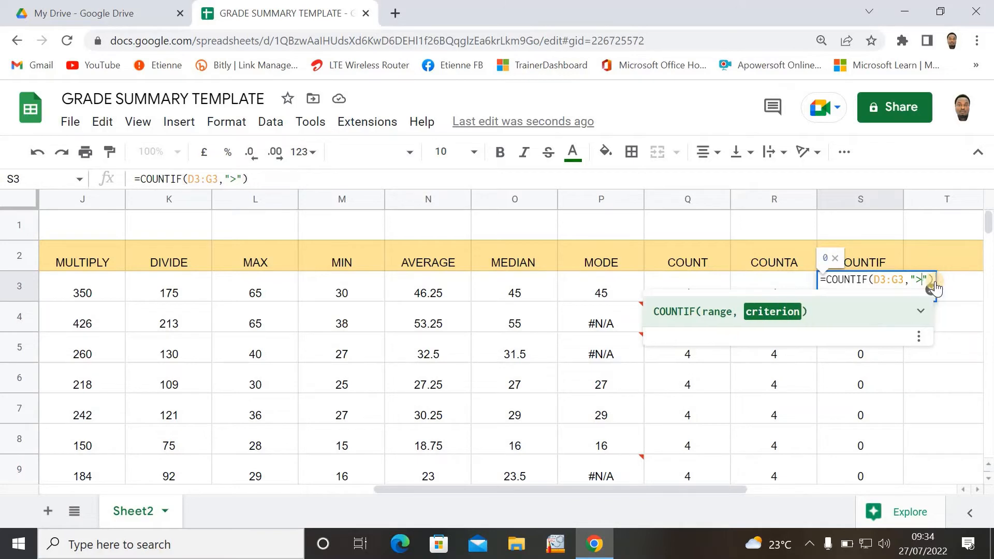
{"action": "type", "text": "20"}
{"action": "left_click", "coordinate": [936, 286]}
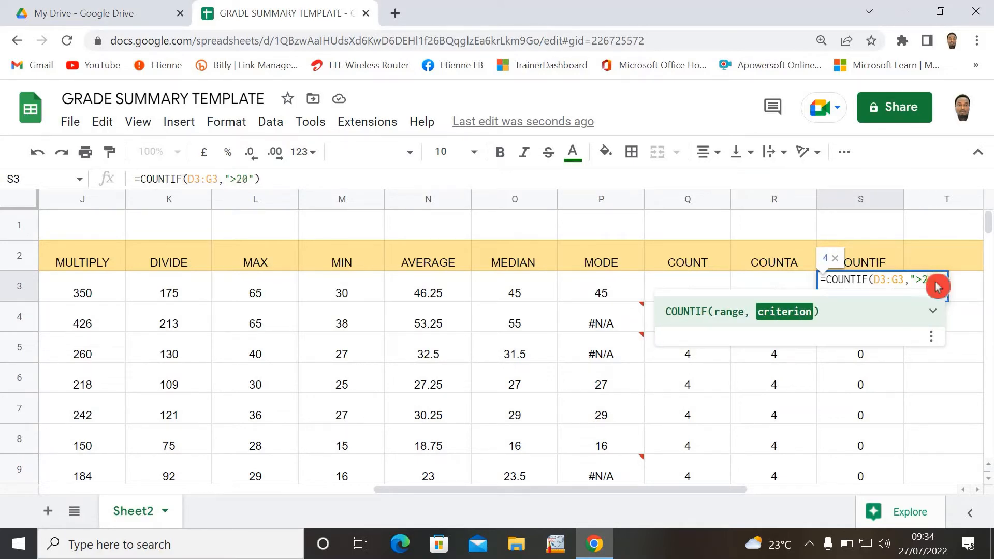
{"action": "key", "text": "Return"}
Fill the updated COUNTIF formula from S3 down to S28 and check the copy in S5
{"action": "left_click", "coordinate": [872, 291]}
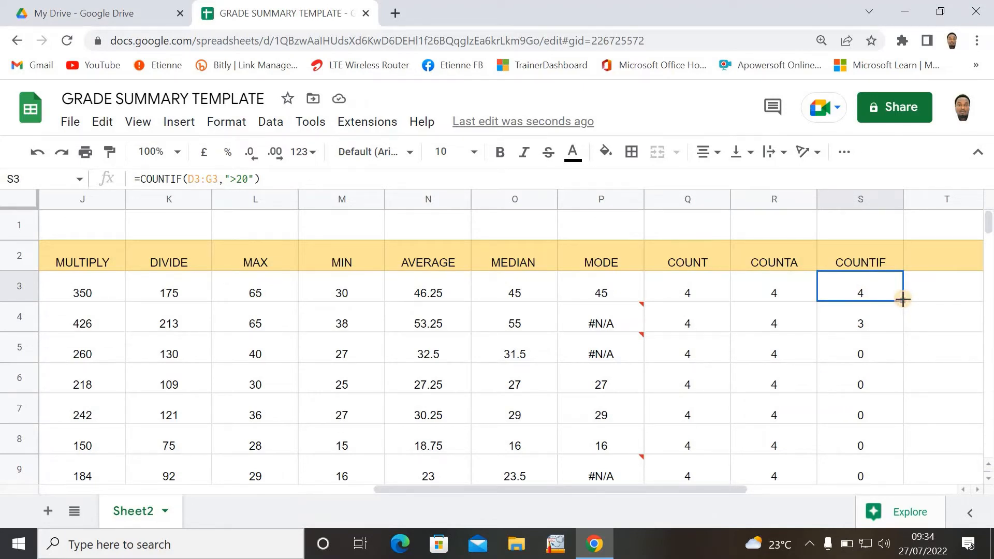
{"action": "left_click_drag", "start_coordinate": [903, 299], "coordinate": [901, 264]}
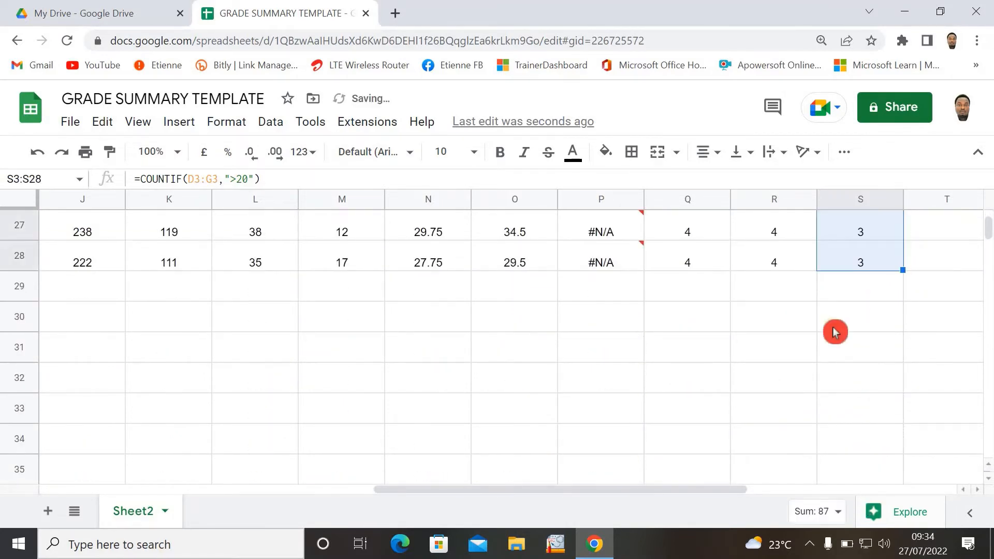
{"action": "scroll", "coordinate": [837, 333], "scroll_direction": "up", "scroll_amount": 10}
{"action": "left_click", "coordinate": [885, 346]}
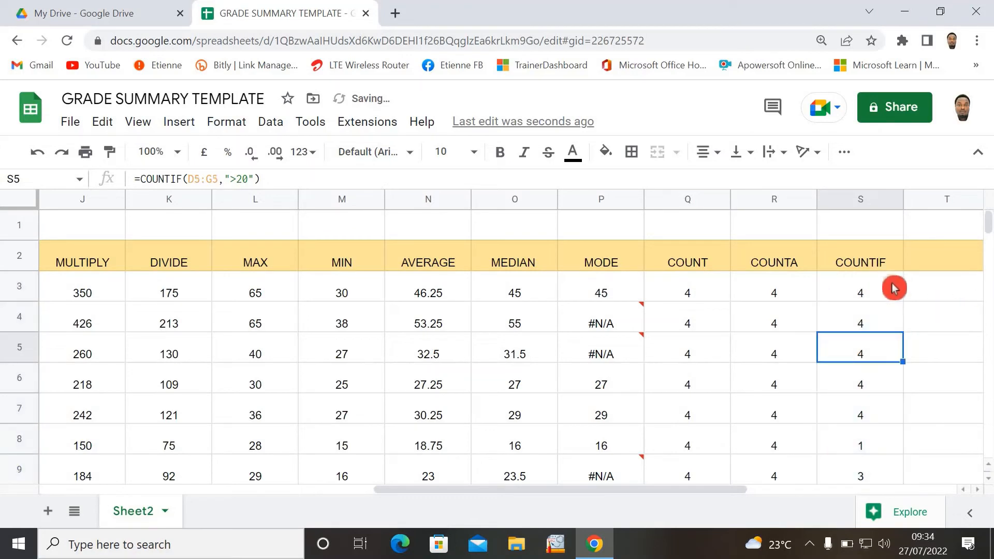
Enter the header CONCATENATE in T2 and widen column T slightly to fit it
{"action": "left_click_drag", "start_coordinate": [698, 491], "coordinate": [833, 491]}
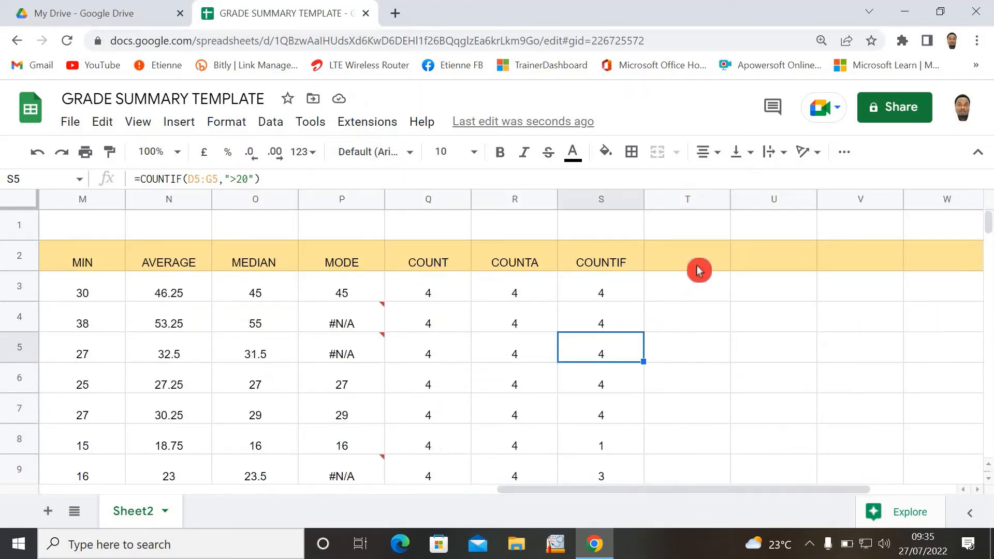
{"action": "left_click", "coordinate": [698, 268]}
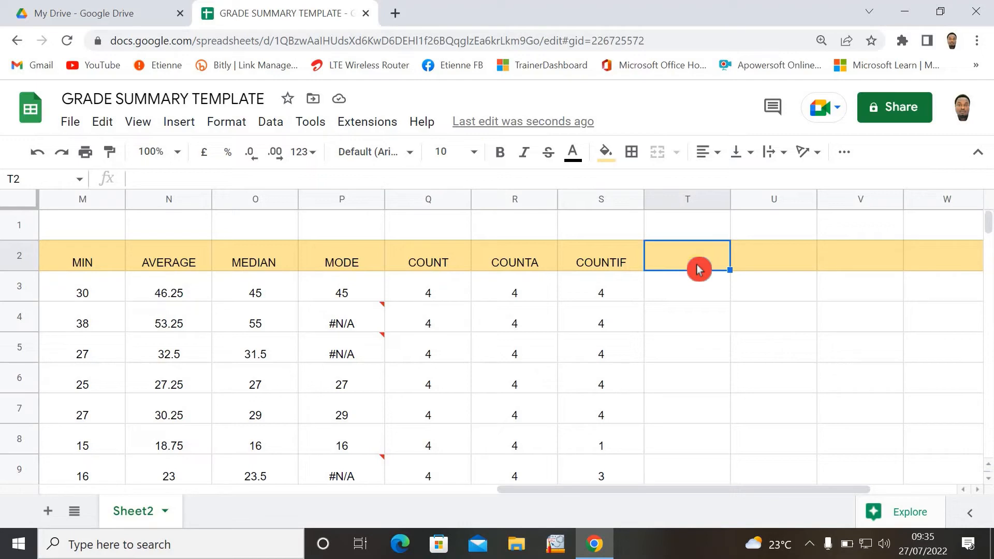
{"action": "type", "text": "CON"}
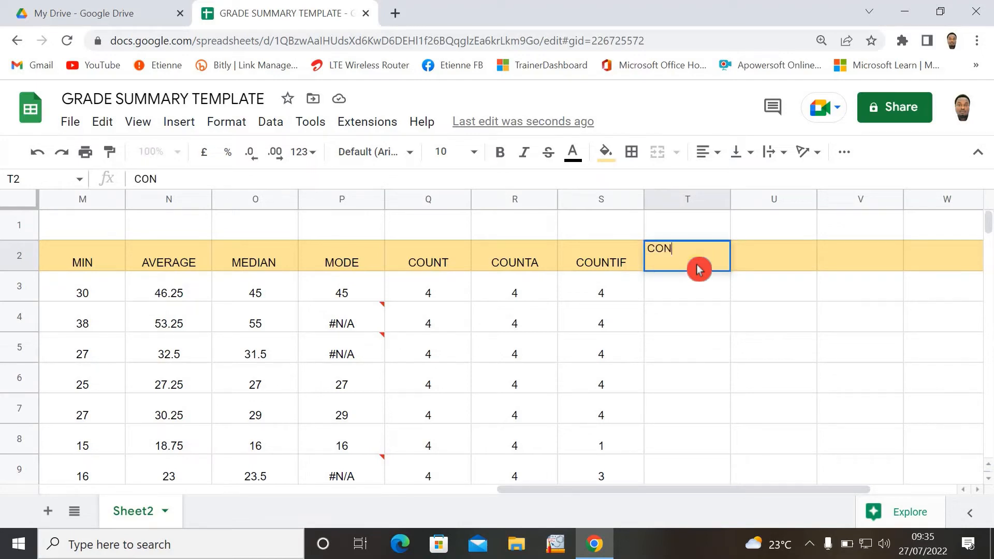
{"action": "type", "text": "CATEBAT"}
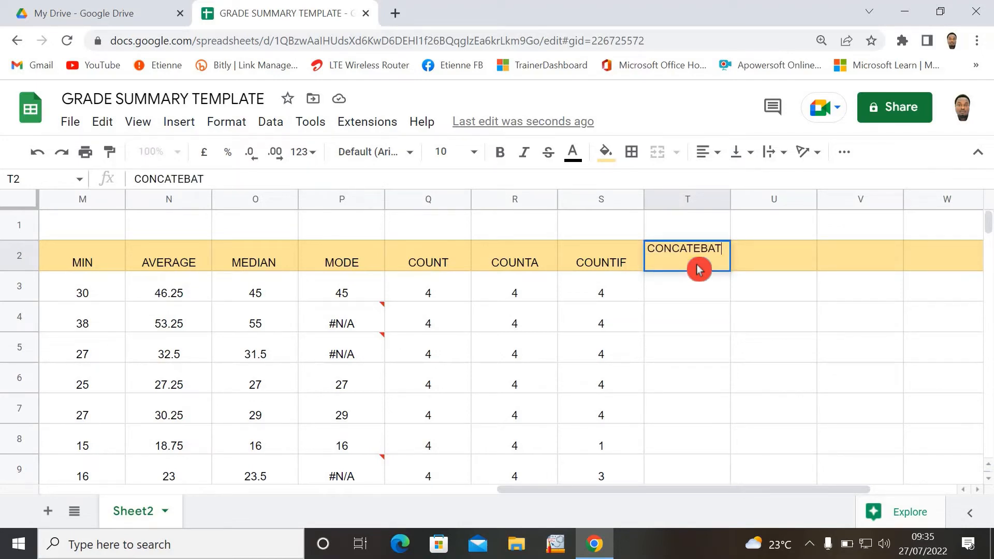
{"action": "type", "text": "E"}
{"action": "key", "text": "BackSpace"}
{"action": "key", "text": "BackSpace"}
{"action": "key", "text": "BackSpace"}
{"action": "key", "text": "BackSpace"}
{"action": "key", "text": "BackSpace"}
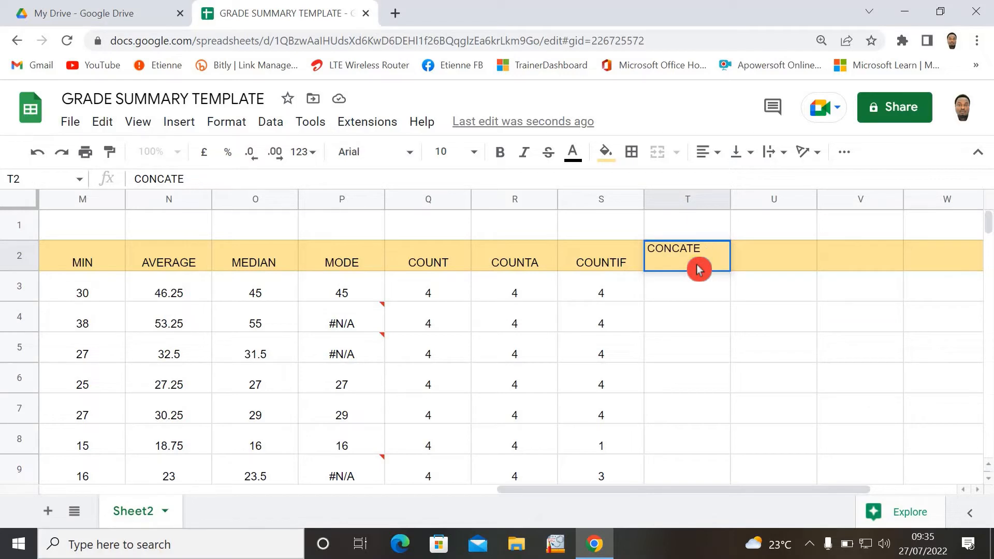
{"action": "type", "text": "NATE"}
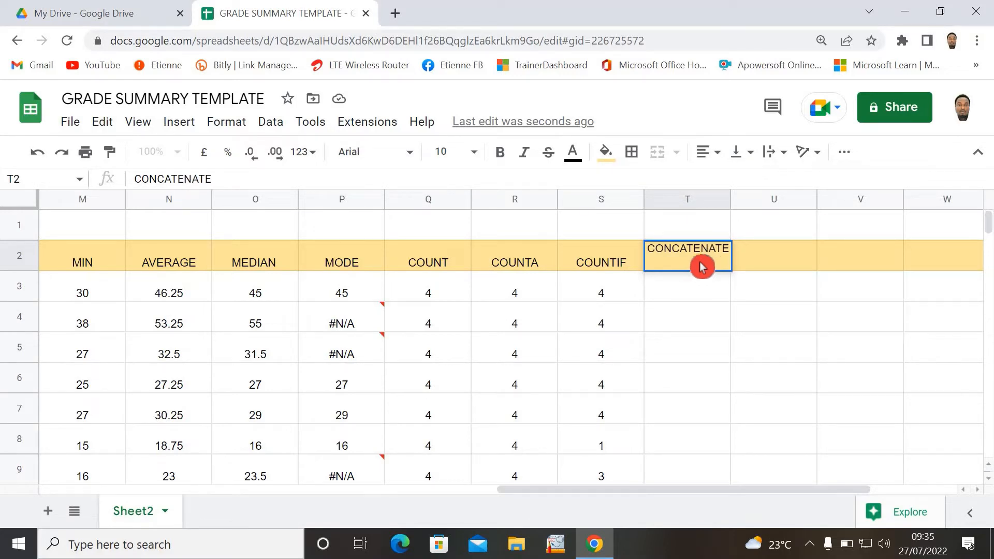
{"action": "left_click", "coordinate": [743, 323]}
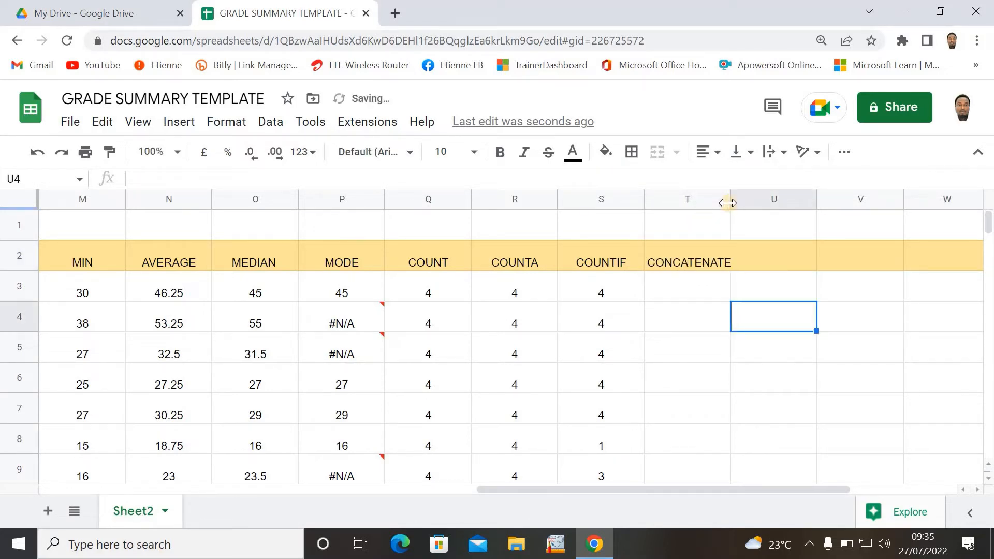
{"action": "left_click_drag", "start_coordinate": [731, 202], "coordinate": [741, 223]}
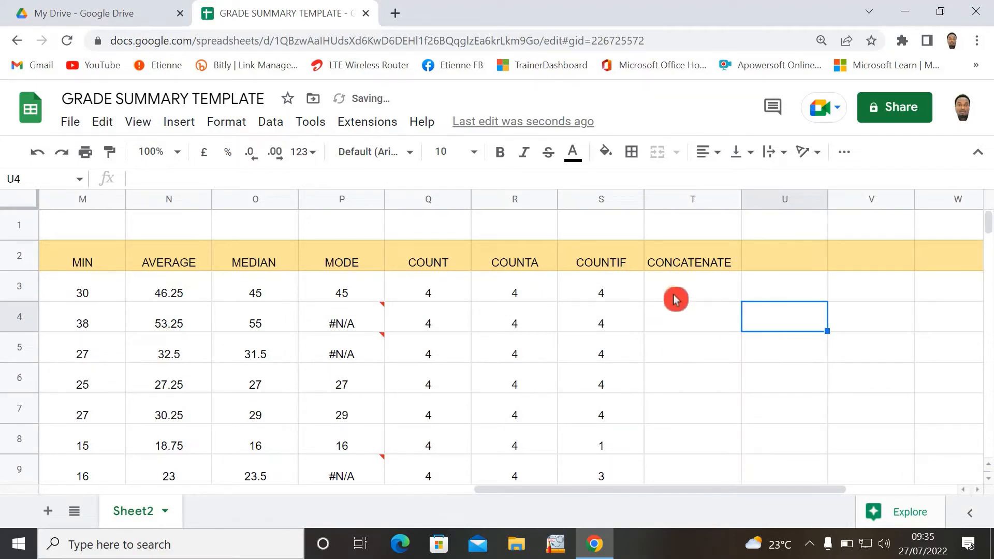
Enter =CONCATENATE(C3,B3) in T3 to join the first student's last name and first name
{"action": "left_click", "coordinate": [675, 299]}
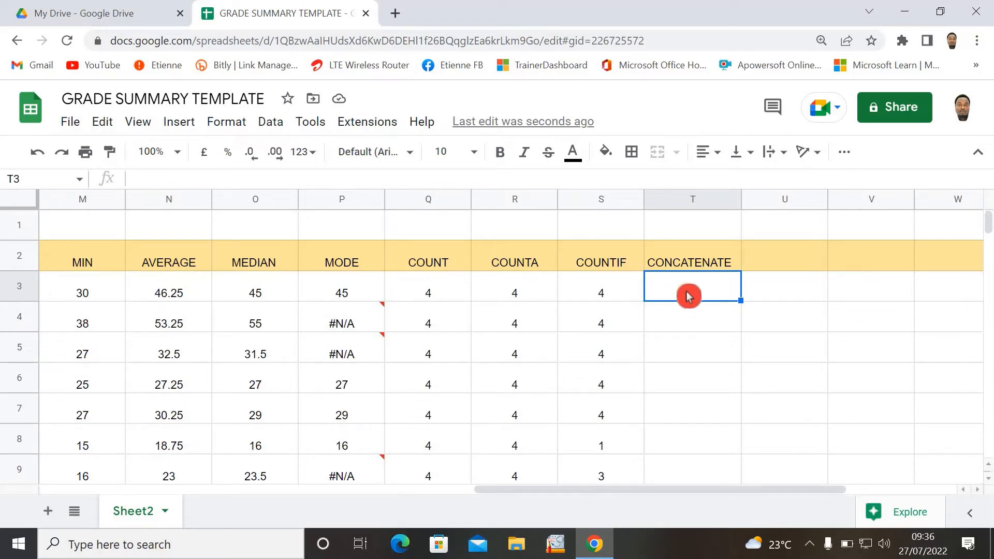
{"action": "left_click_drag", "start_coordinate": [701, 490], "coordinate": [441, 489]}
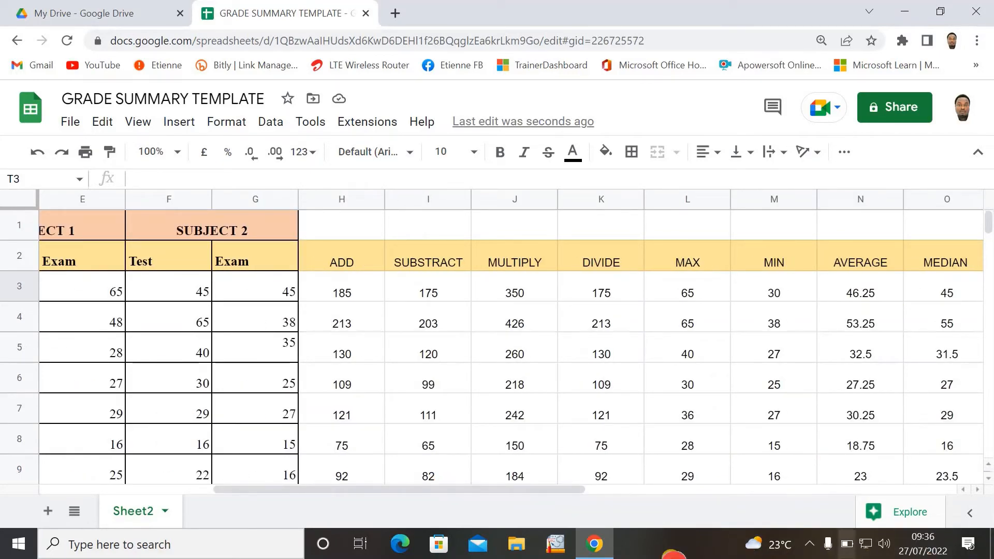
{"action": "left_click_drag", "start_coordinate": [559, 493], "coordinate": [413, 490]}
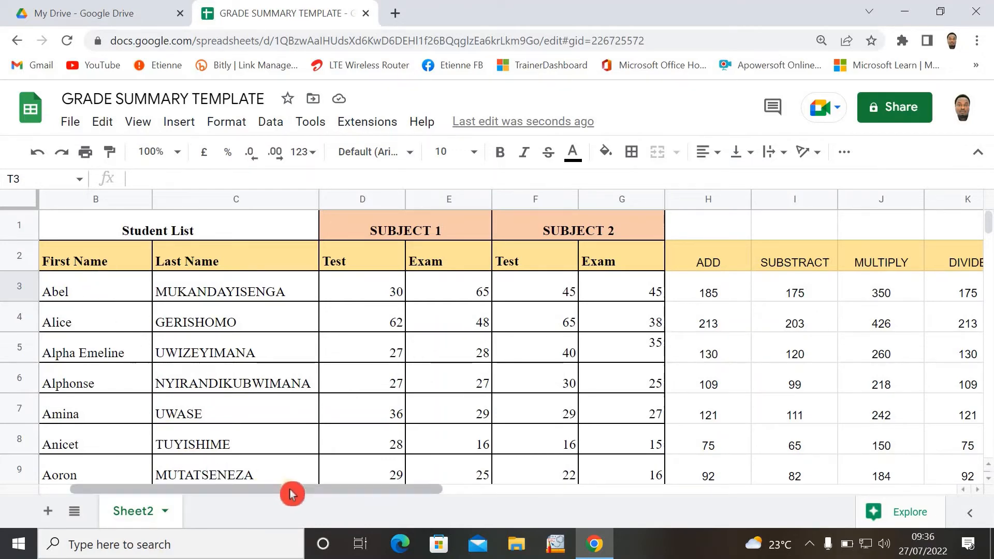
{"action": "left_click_drag", "start_coordinate": [290, 490], "coordinate": [708, 501]}
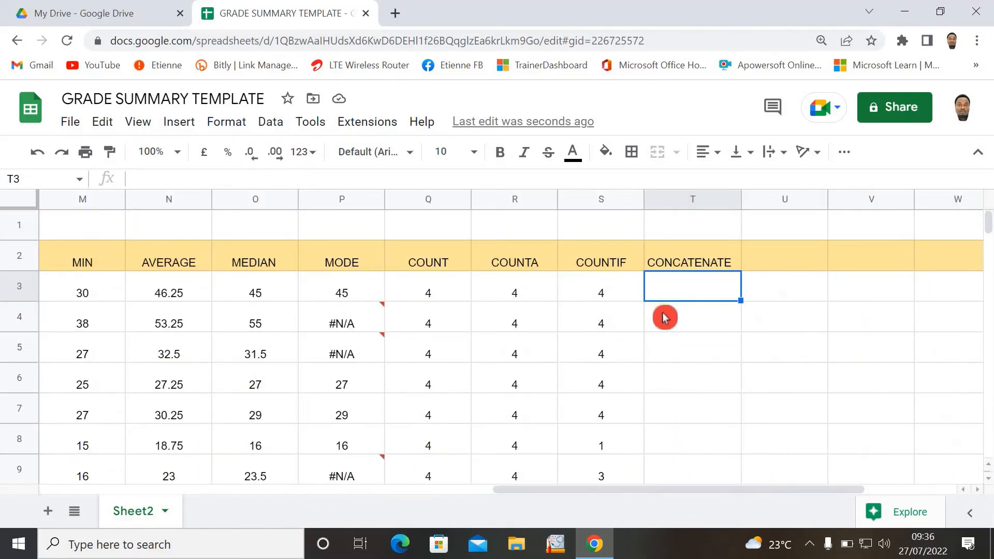
{"action": "type", "text": "="}
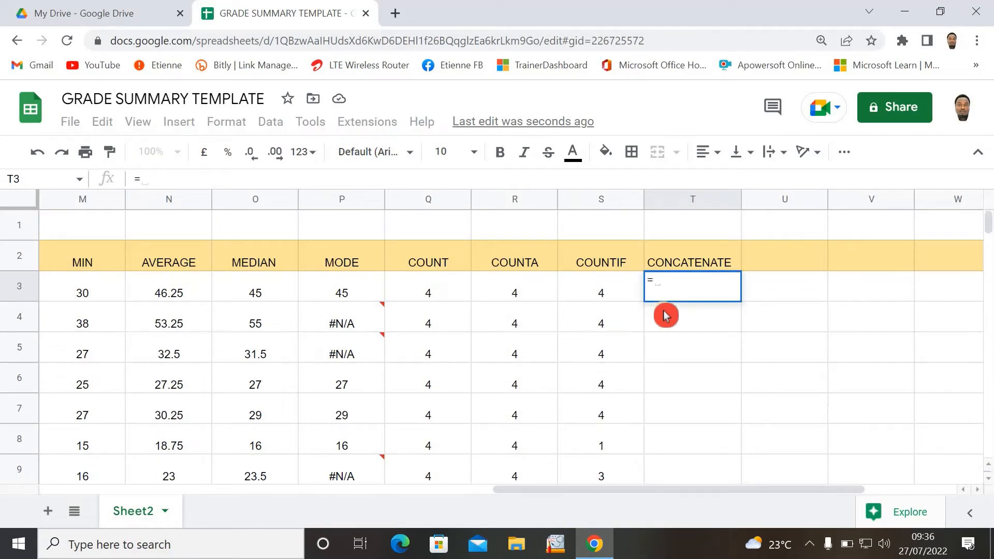
{"action": "type", "text": "CON"}
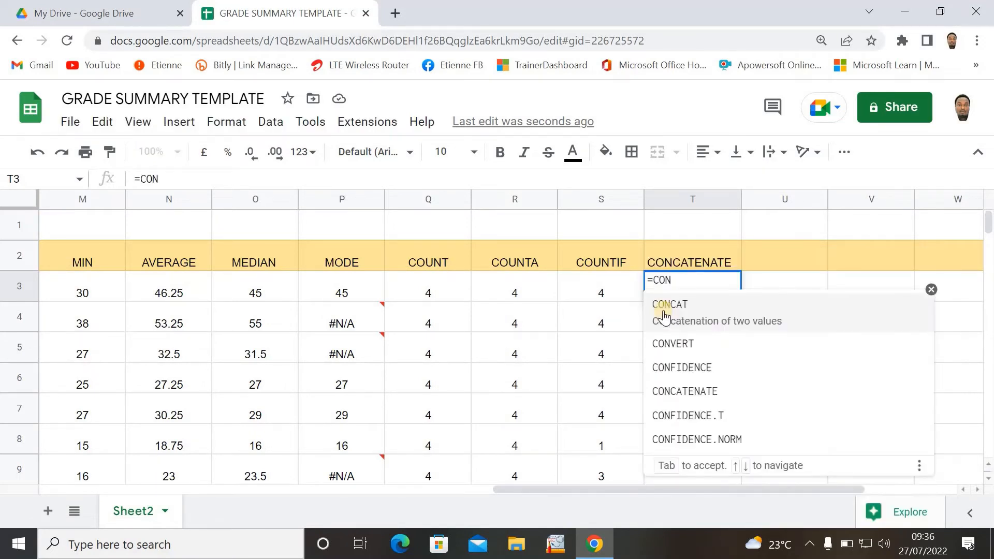
{"action": "type", "text": "CA"}
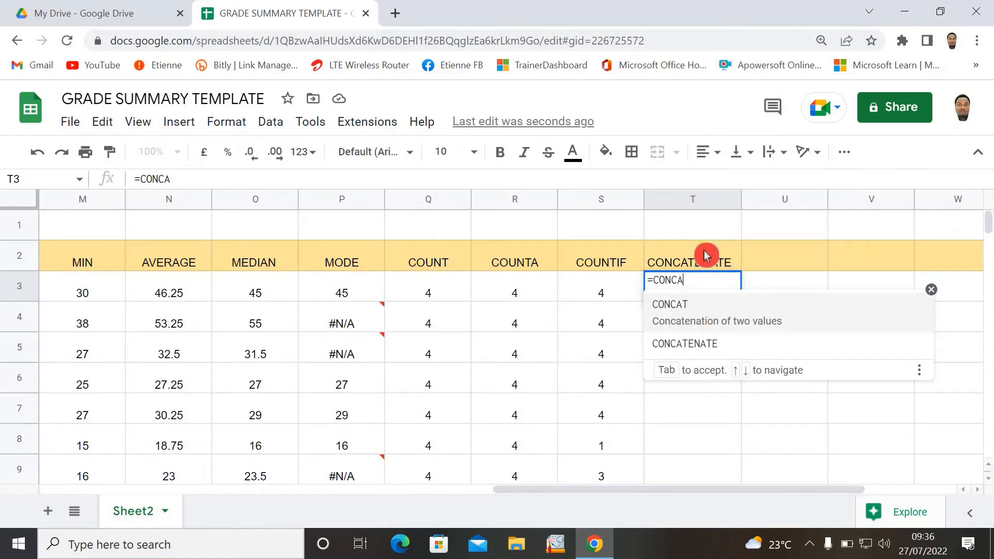
{"action": "type", "text": "TENAT"}
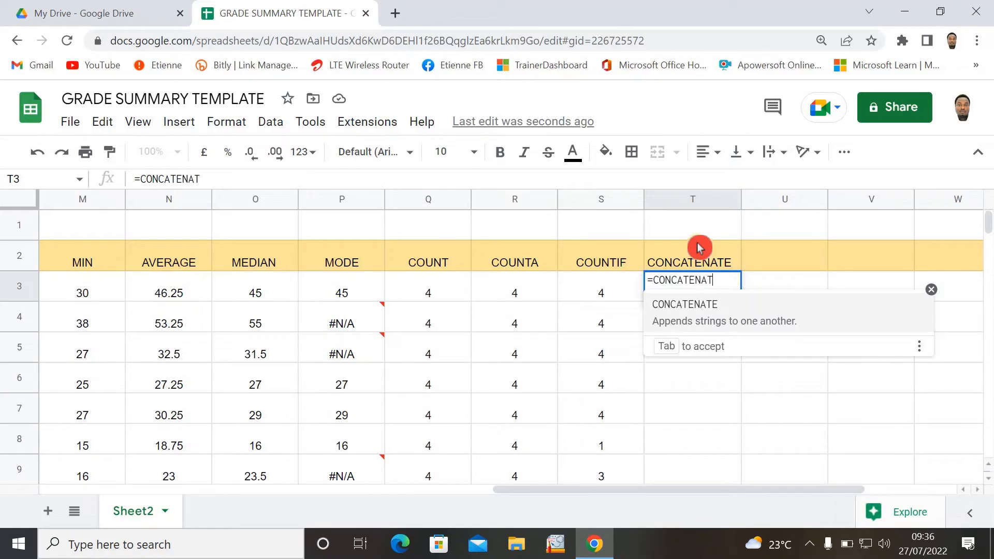
{"action": "type", "text": "E("}
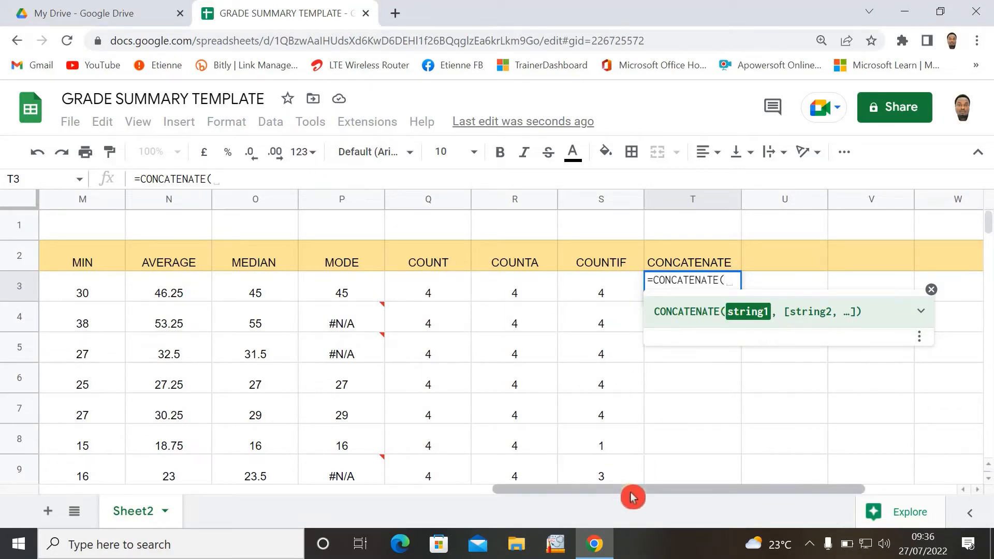
{"action": "left_click_drag", "start_coordinate": [634, 493], "coordinate": [179, 489]}
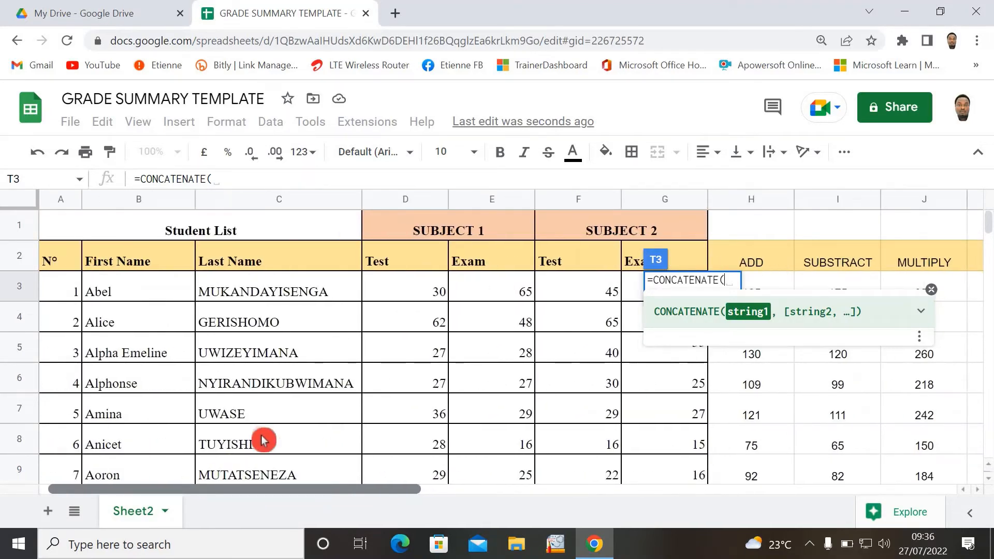
{"action": "left_click", "coordinate": [278, 297]}
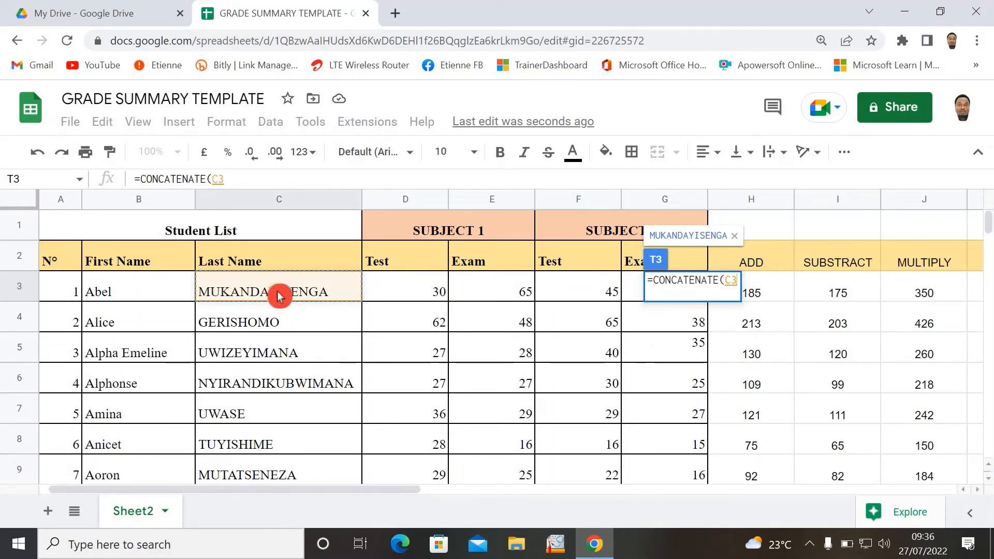
{"action": "type", "text": ","}
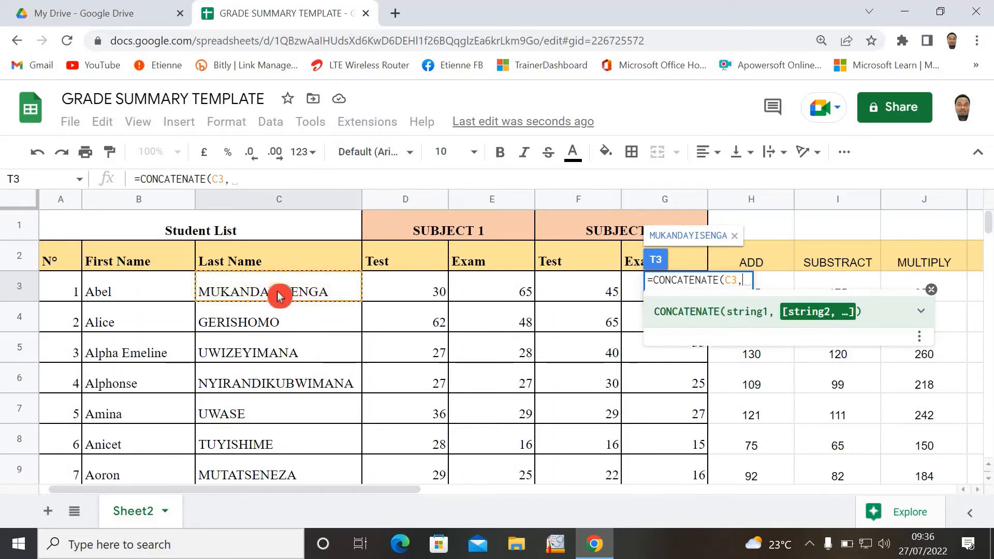
{"action": "left_click", "coordinate": [121, 289]}
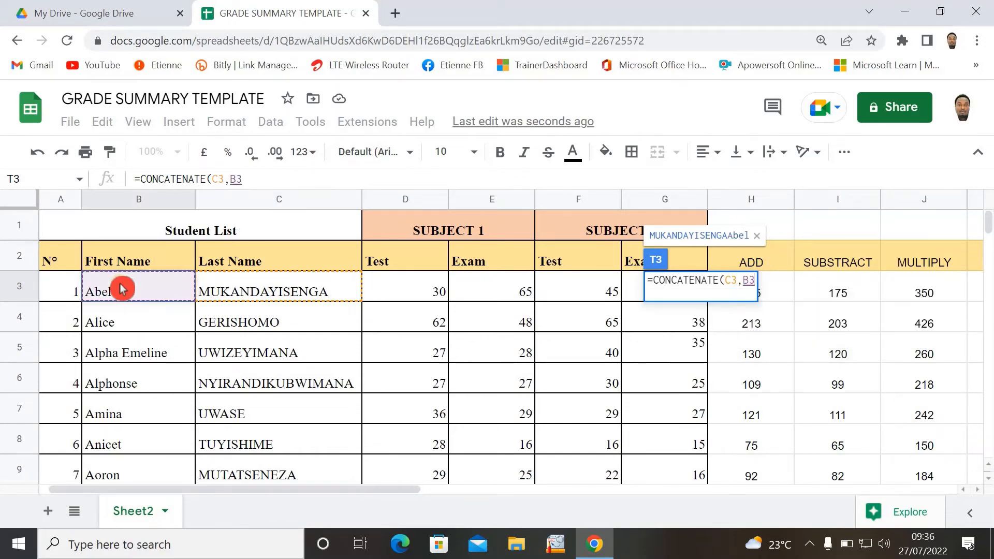
{"action": "type", "text": ")"}
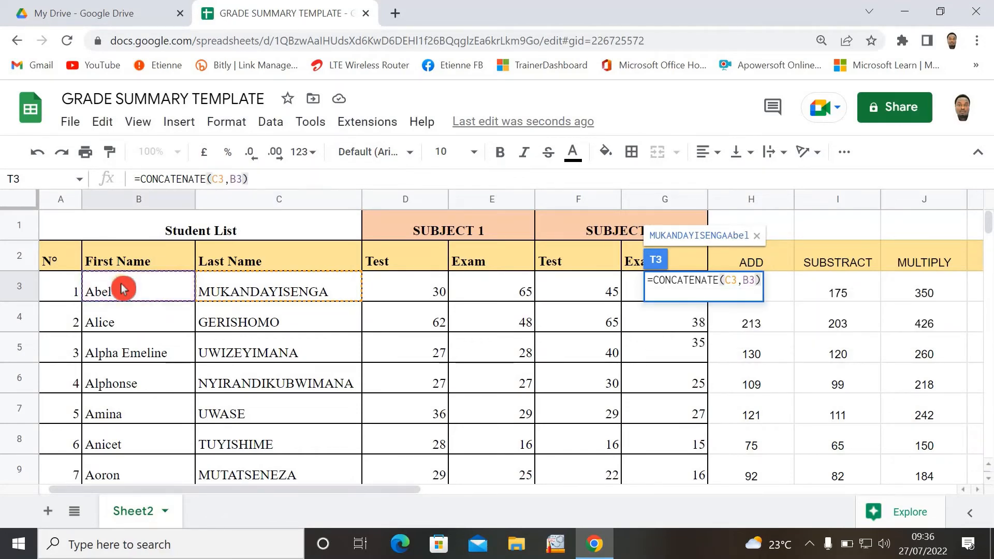
{"action": "key", "text": "Return"}
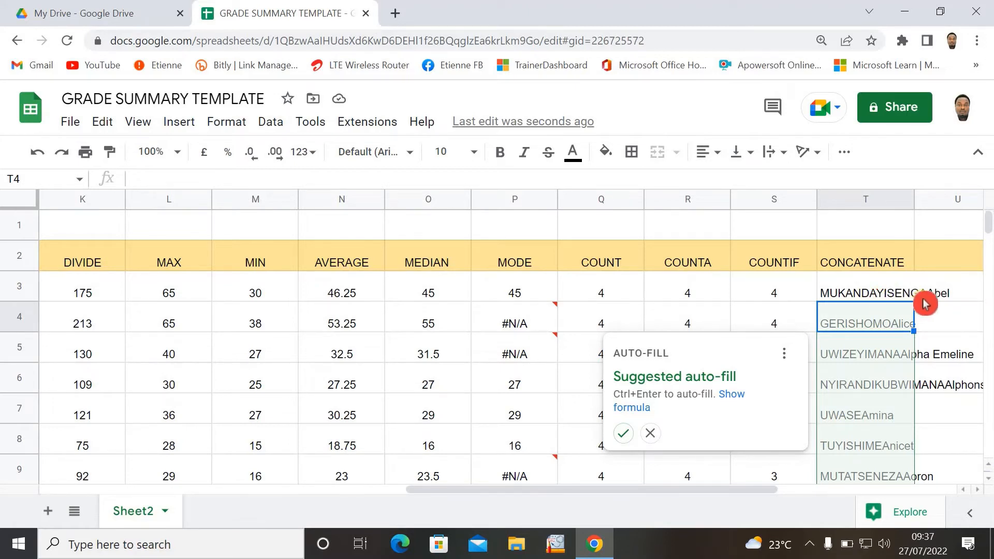
Insert a quoted space between the two references in T3 and commit it as =CONCATENATE(C3," "B3)
{"action": "left_click", "coordinate": [893, 295]}
{"action": "double_click", "coordinate": [892, 295]}
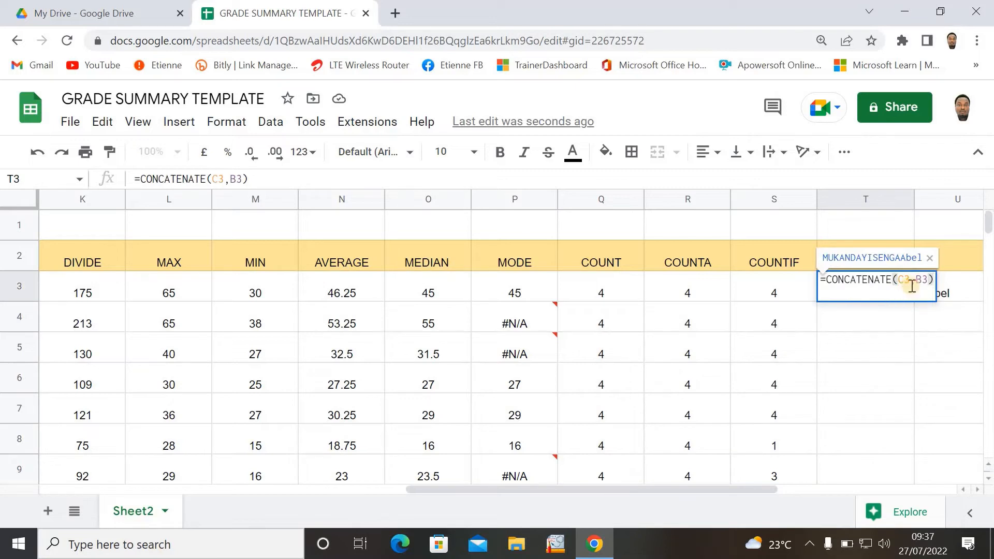
{"action": "left_click", "coordinate": [912, 279]}
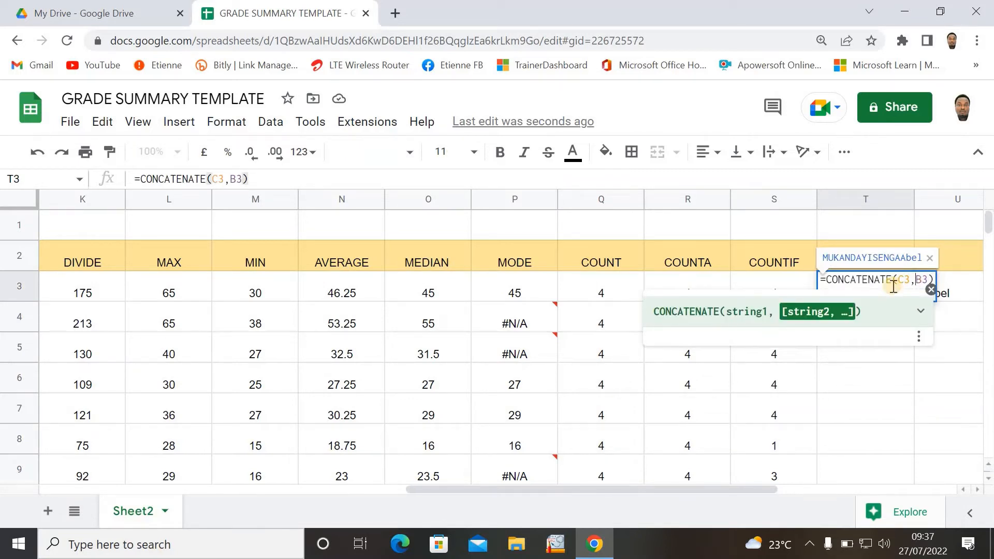
{"action": "key", "text": "BackSpace"}
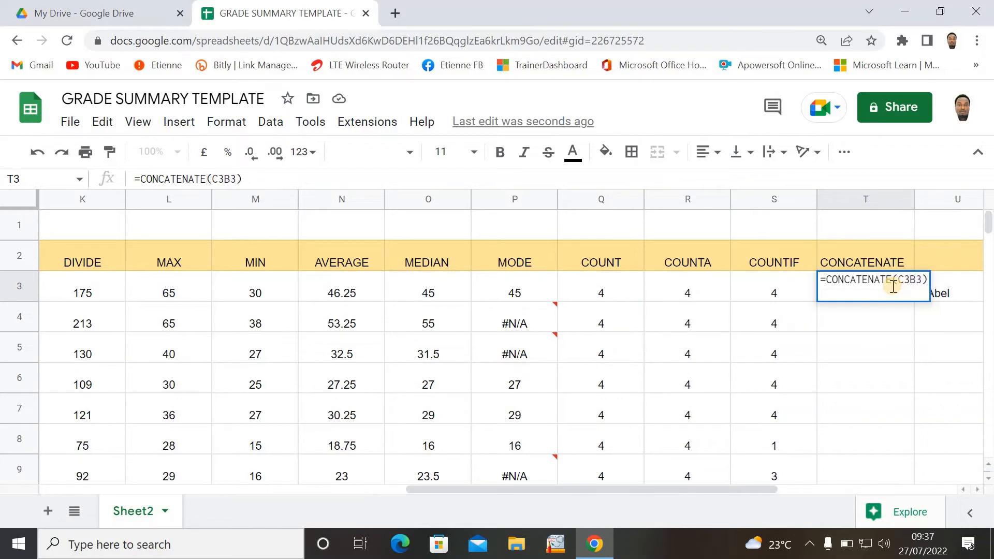
{"action": "type", "text": ","}
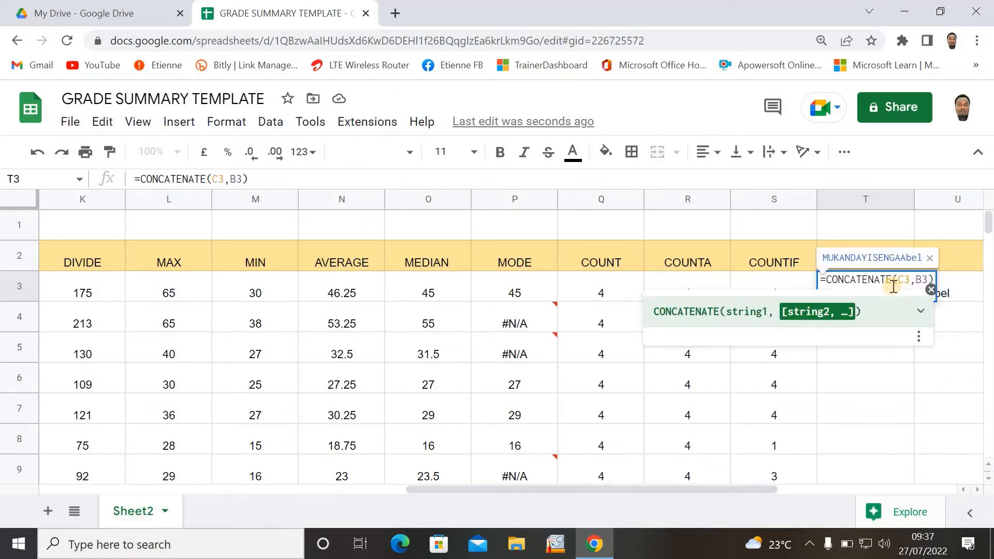
{"action": "type", "text": "\""}
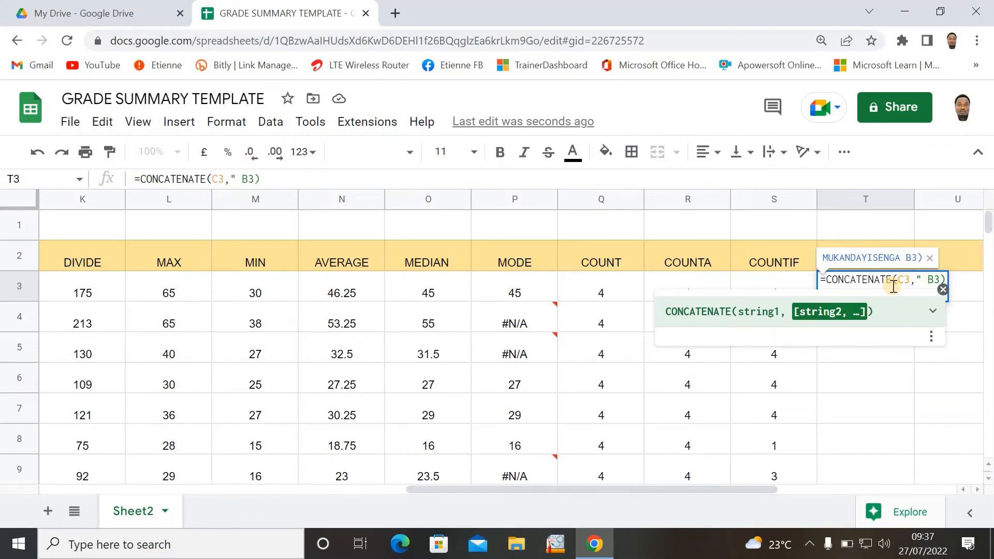
{"action": "type", "text": " \""}
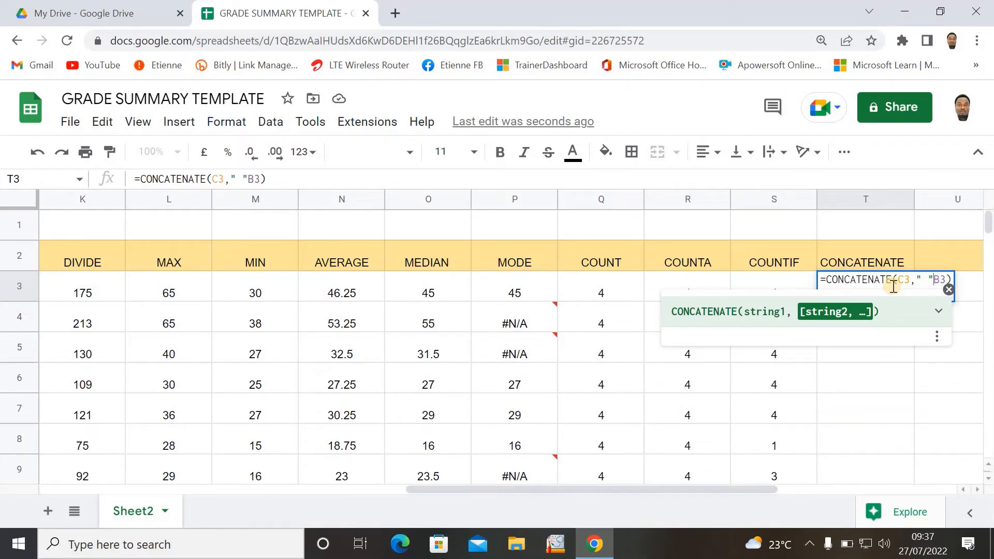
{"action": "left_click", "coordinate": [893, 286]}
{"action": "key", "text": "Return"}
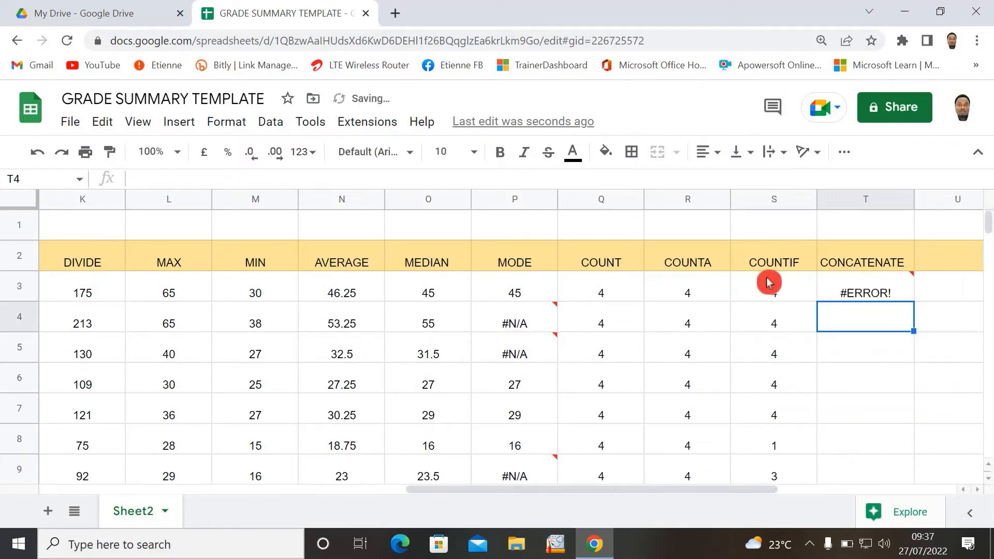
Insert the missing comma before B3 in T3 so the formula reads =CONCATENATE(C3," ",B3)
{"action": "left_click", "coordinate": [873, 287]}
{"action": "double_click", "coordinate": [904, 276]}
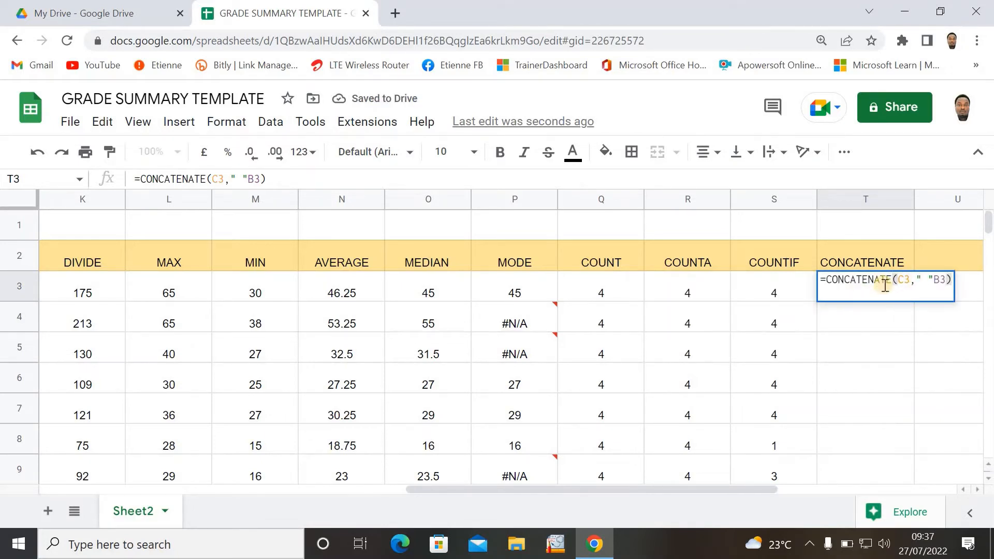
{"action": "left_click", "coordinate": [932, 279]}
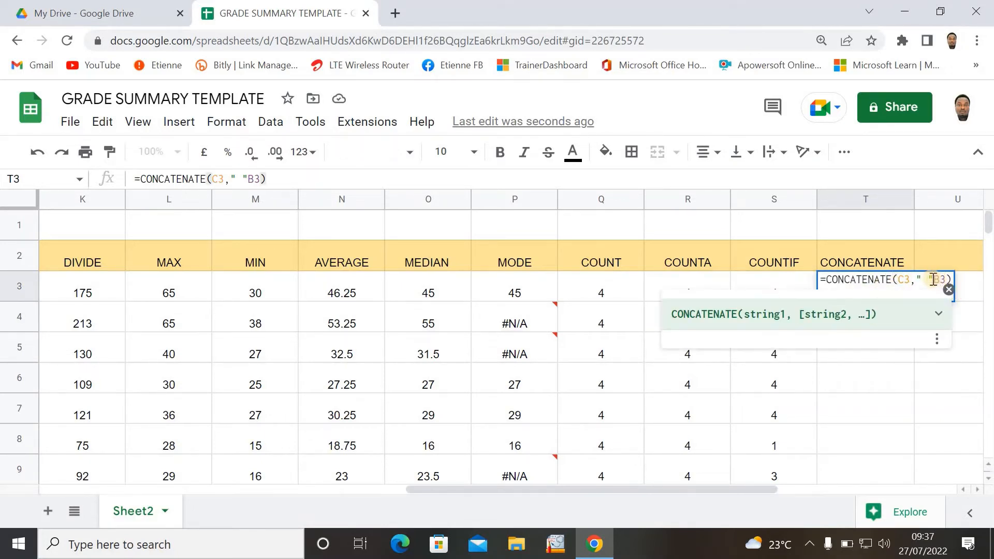
{"action": "left_click", "coordinate": [932, 280]}
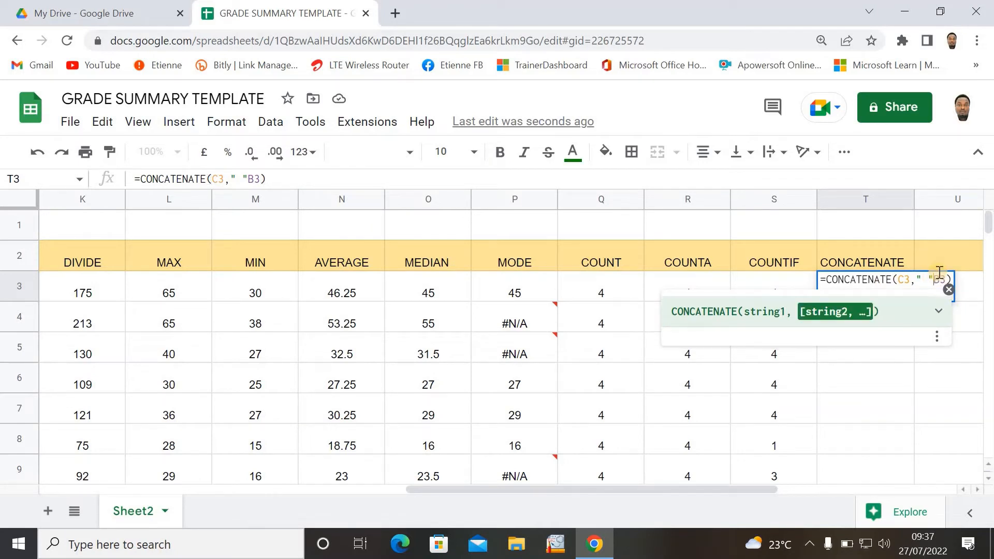
{"action": "type", "text": ","}
{"action": "left_click", "coordinate": [909, 314]}
{"action": "left_click", "coordinate": [954, 273]}
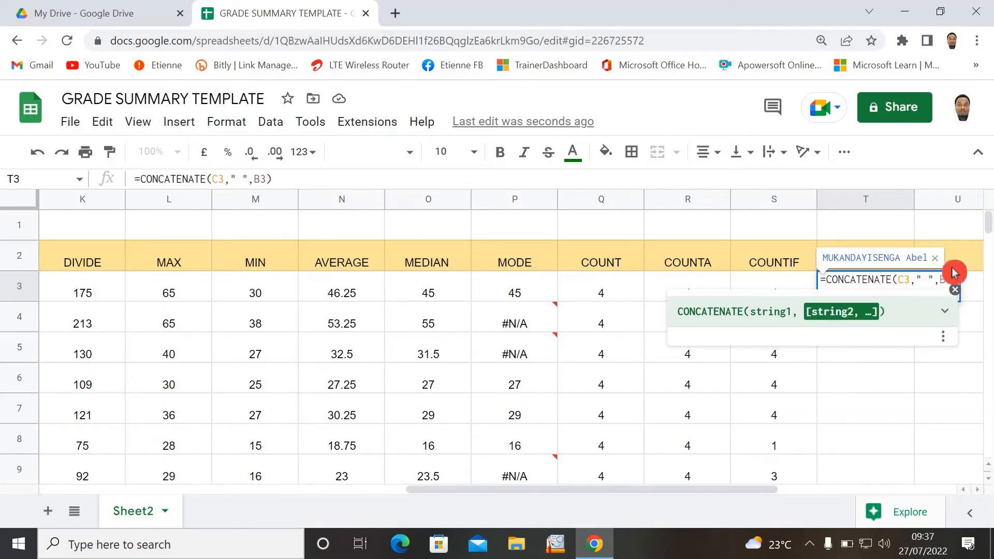
Check the space between the two names in the T3 preview and commit the CONCATENATE formula
{"action": "left_click", "coordinate": [911, 290]}
{"action": "mouse_move", "coordinate": [906, 271]}
{"action": "left_mouse_down"}
{"action": "mouse_move", "coordinate": [871, 252]}
{"action": "mouse_move", "coordinate": [814, 298]}
{"action": "left_mouse_up"}
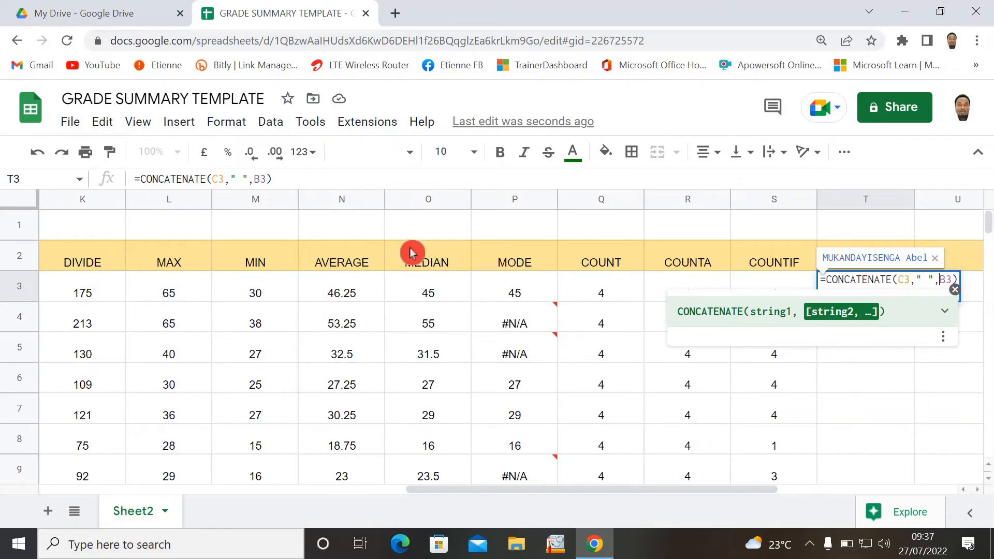
{"action": "left_click_drag", "start_coordinate": [867, 270], "coordinate": [903, 263]}
{"action": "left_click", "coordinate": [924, 252]}
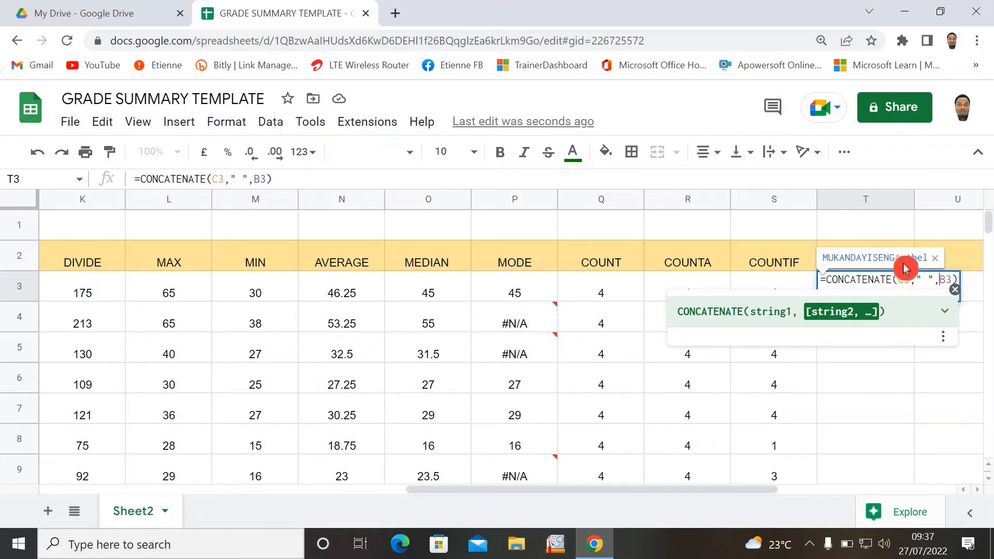
{"action": "key", "text": "ctrl+1"}
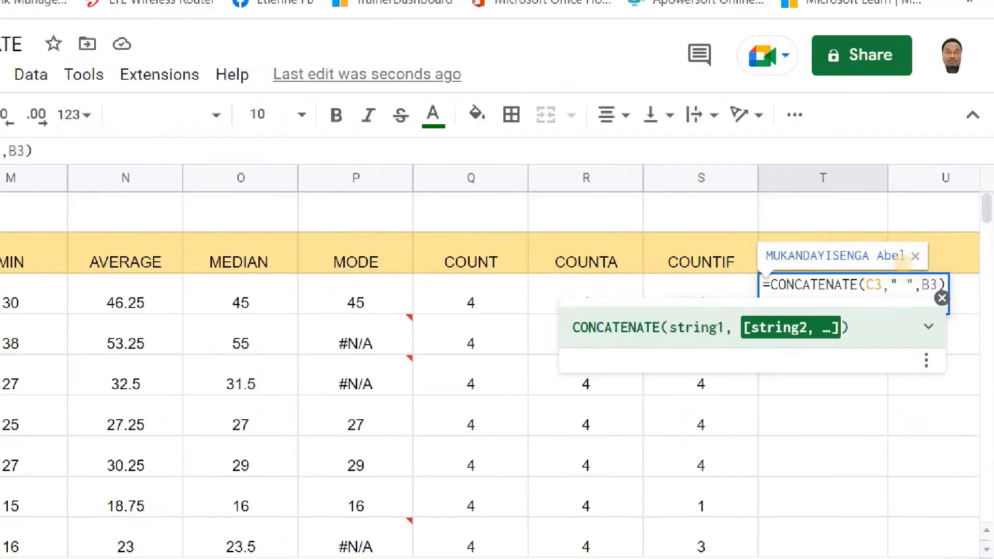
{"action": "left_click", "coordinate": [894, 264]}
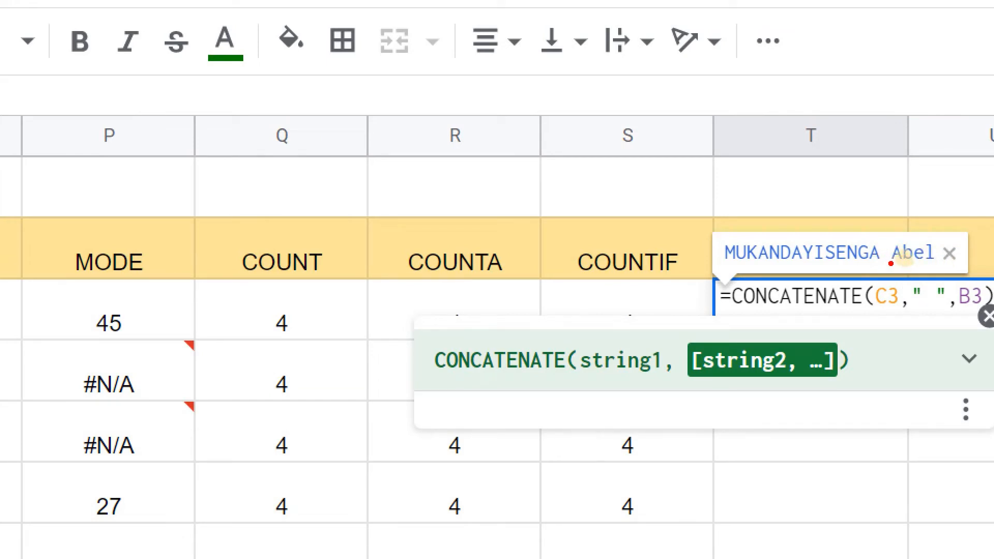
{"action": "key", "text": "Escape"}
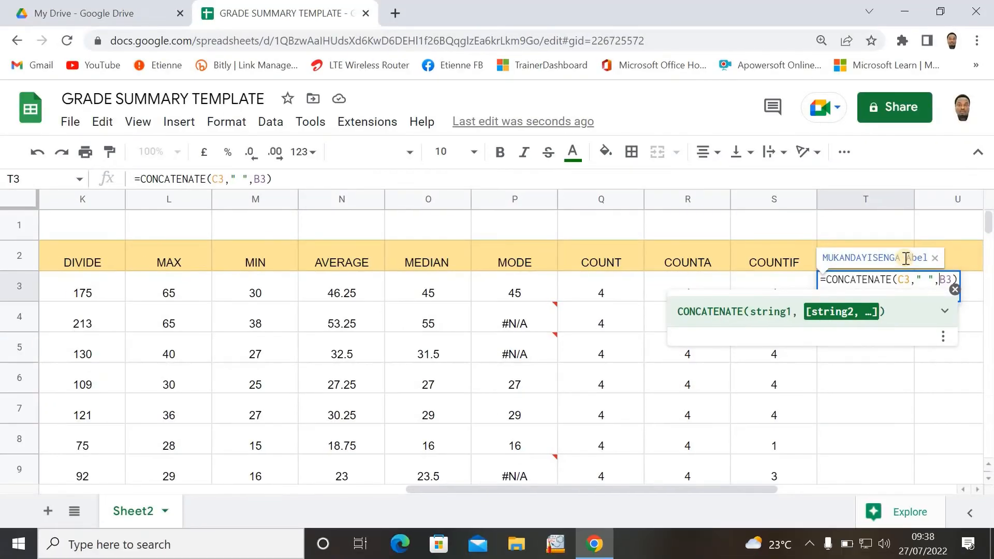
{"action": "key", "text": "Return"}
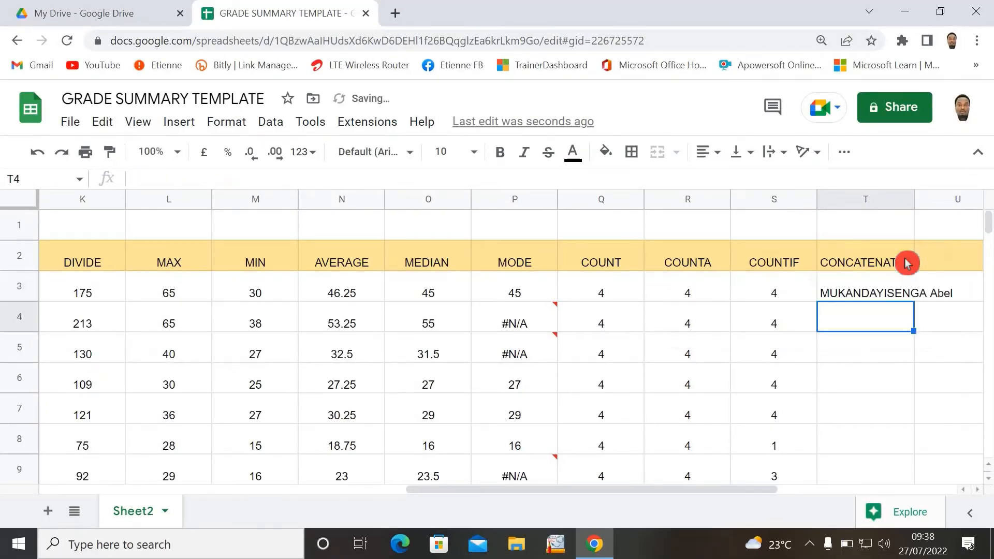
Widen column T to fit the first student's full name and fill the T3 formula down the column
{"action": "left_click", "coordinate": [883, 288]}
{"action": "left_click_drag", "start_coordinate": [914, 200], "coordinate": [957, 202]}
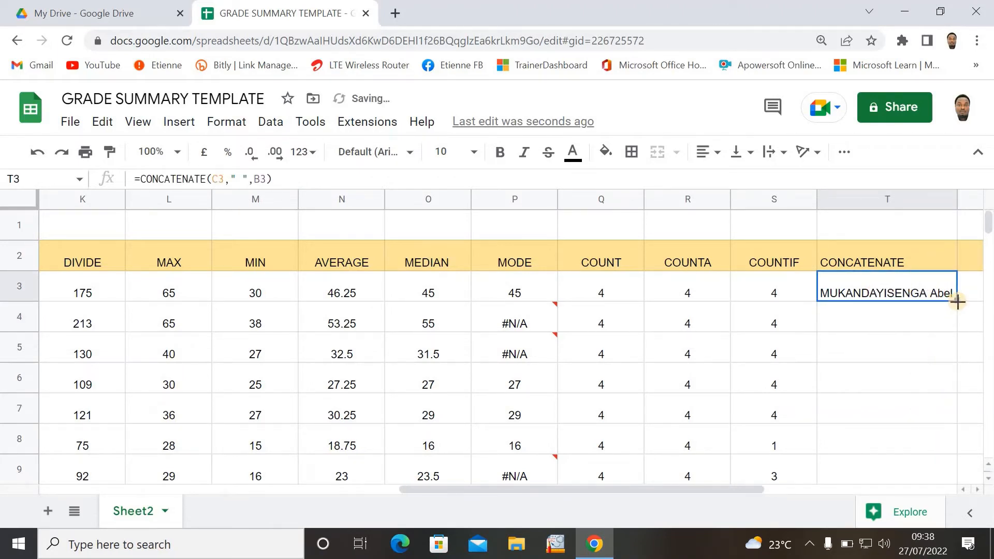
{"action": "double_click", "coordinate": [956, 303]}
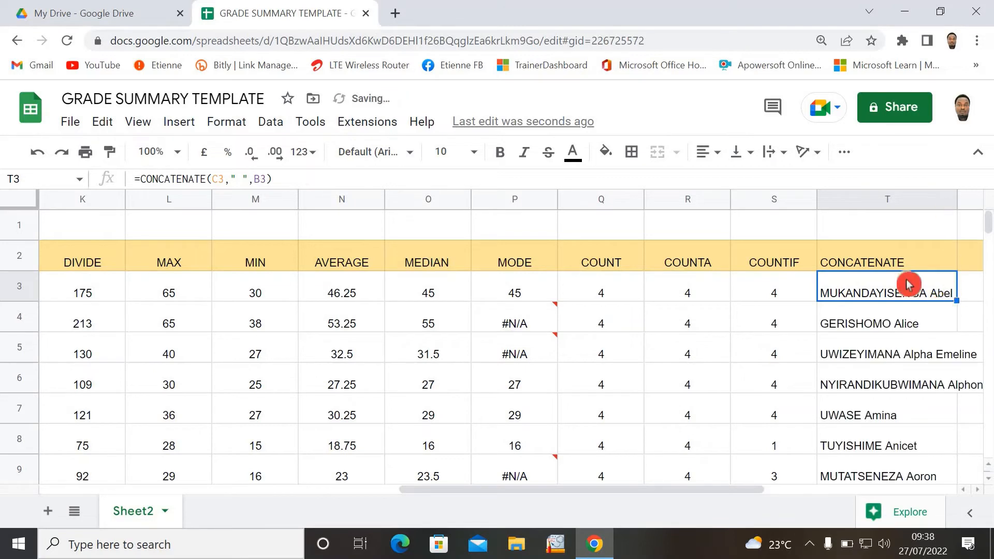
Widen column T further to fit the longest full names and check the copied formula in T4
{"action": "left_click_drag", "start_coordinate": [688, 498], "coordinate": [772, 490]}
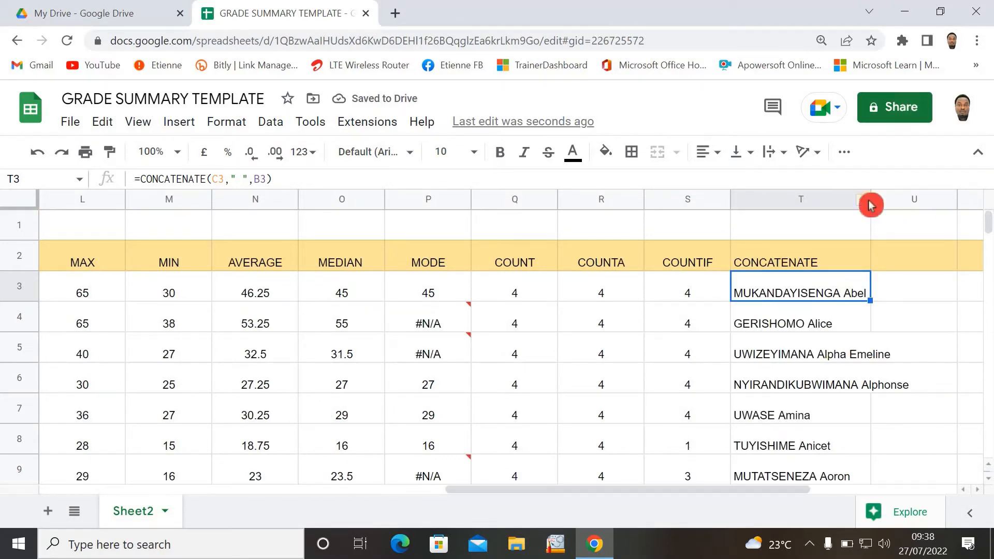
{"action": "left_click_drag", "start_coordinate": [871, 202], "coordinate": [912, 212]}
{"action": "left_click", "coordinate": [784, 325]}
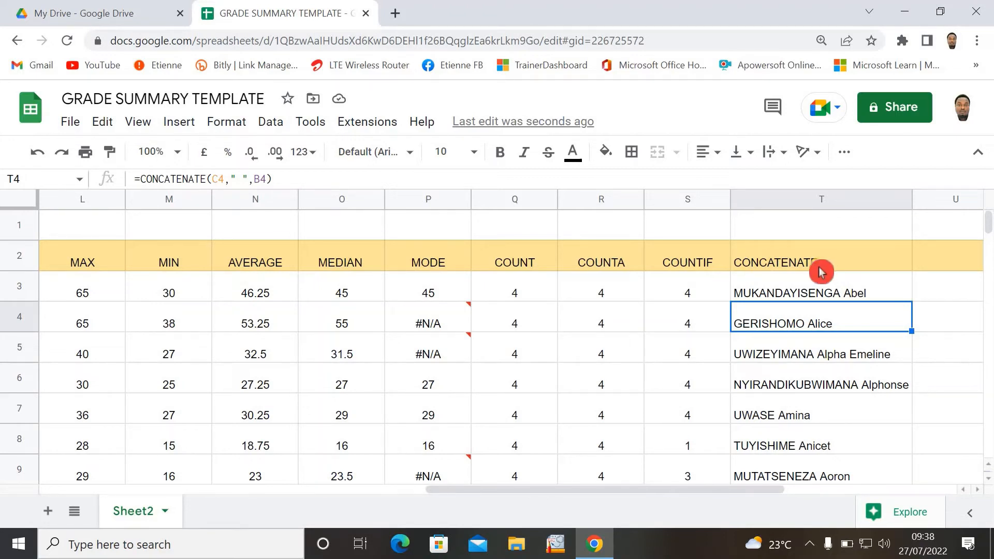
Enter the header IF FUNCTION in U2 and widen column U so it has room around the header
{"action": "left_click_drag", "start_coordinate": [694, 494], "coordinate": [768, 301]}
{"action": "left_click", "coordinate": [773, 271]}
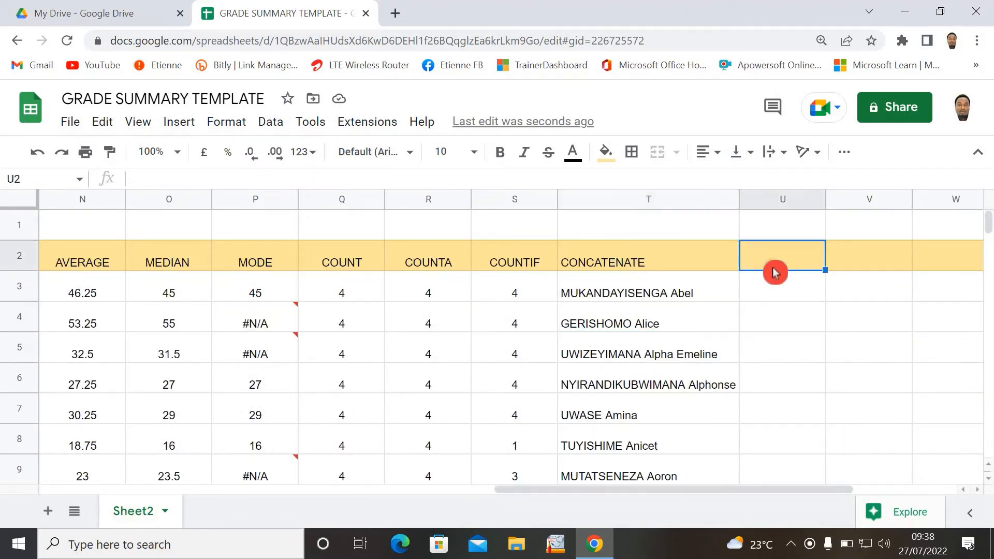
{"action": "type", "text": "IF F"}
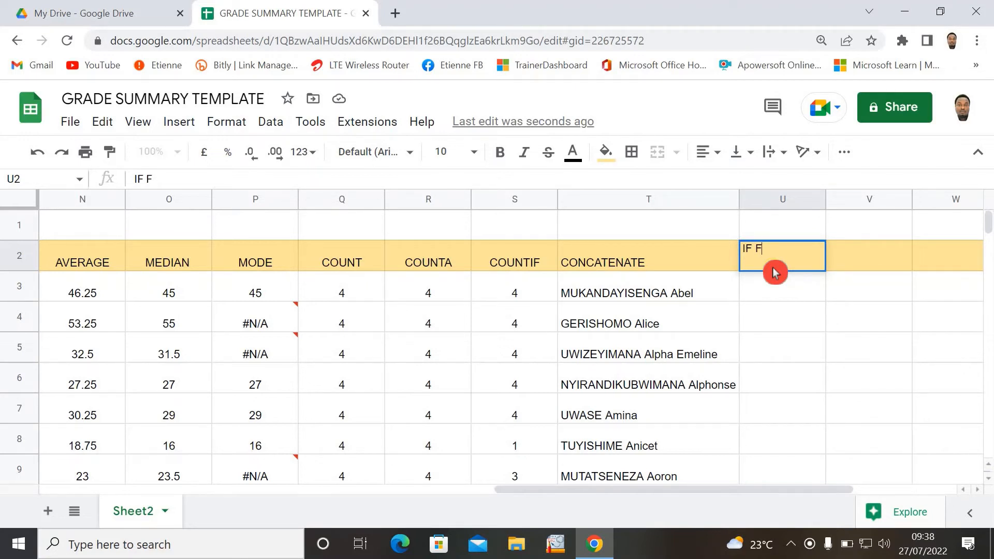
{"action": "type", "text": "UNCTION"}
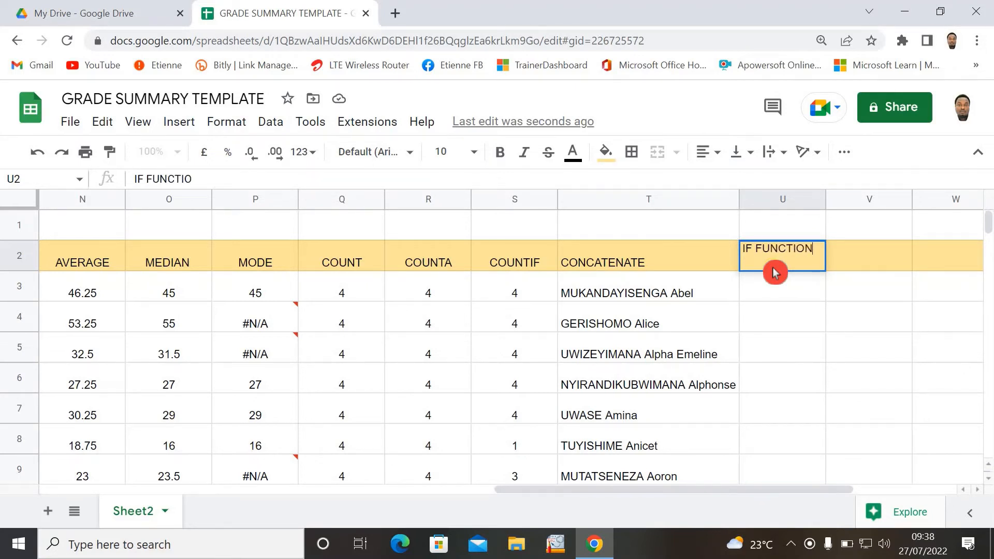
{"action": "left_click", "coordinate": [781, 282]}
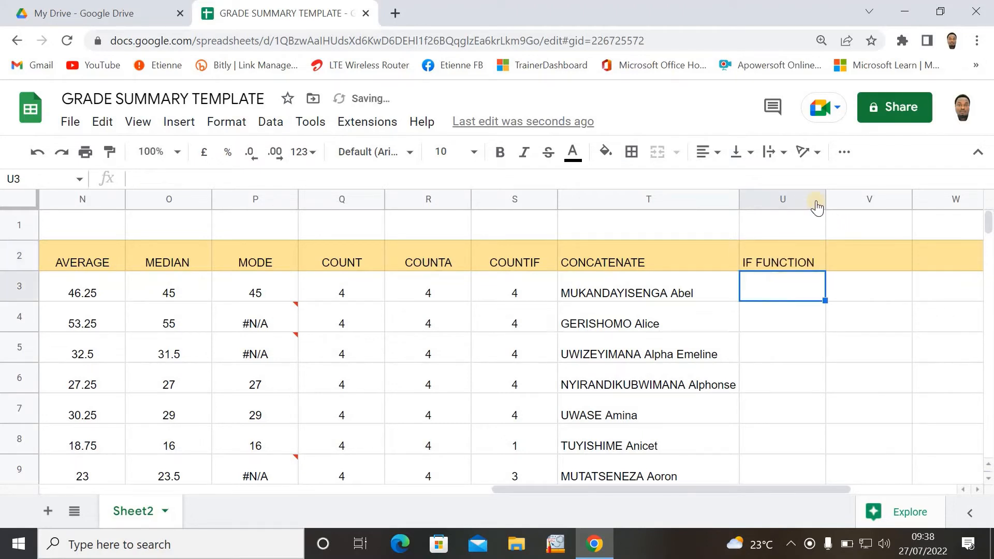
{"action": "left_click_drag", "start_coordinate": [826, 202], "coordinate": [880, 220]}
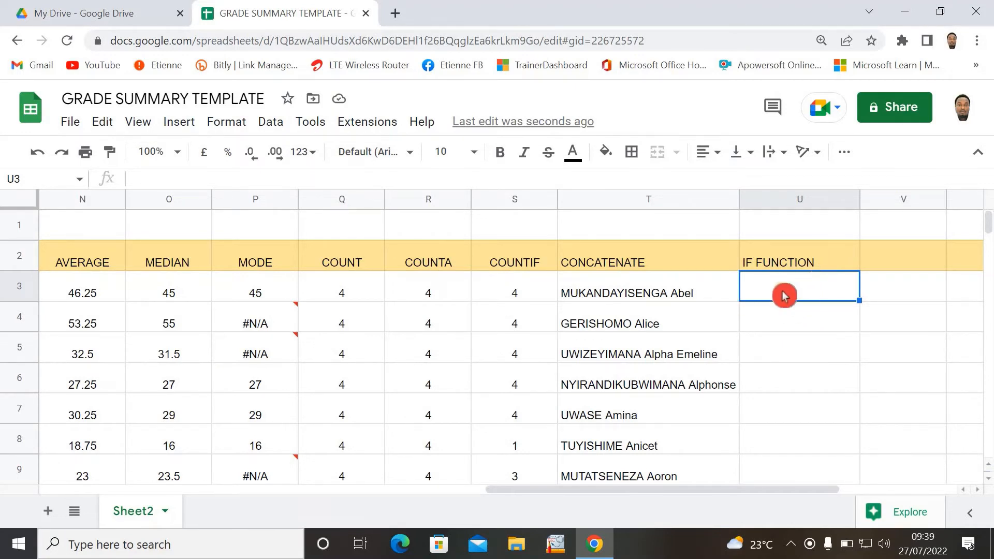
Review the students' totals in the ADD column, starting with the SUM formula in H3
{"action": "left_click_drag", "start_coordinate": [682, 496], "coordinate": [415, 493]}
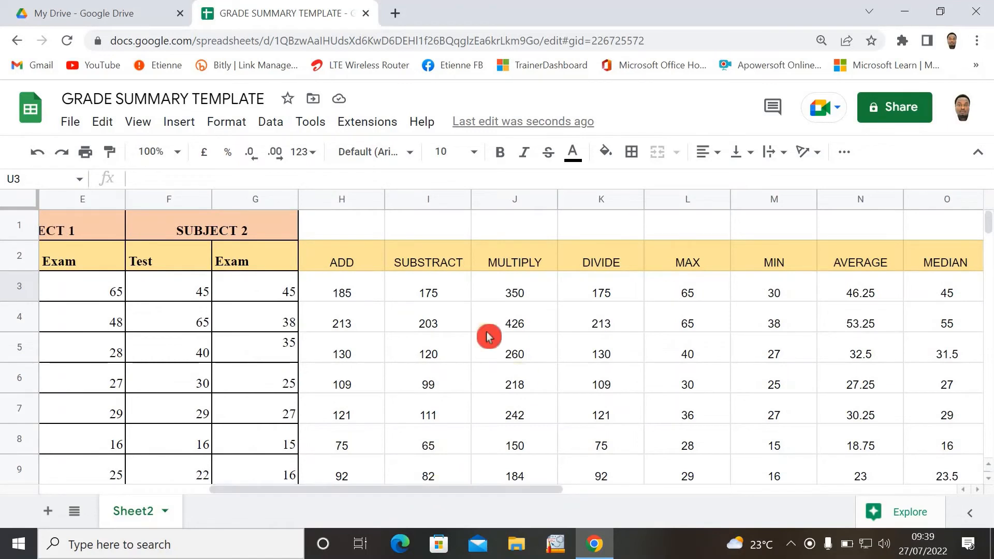
{"action": "left_click", "coordinate": [376, 290]}
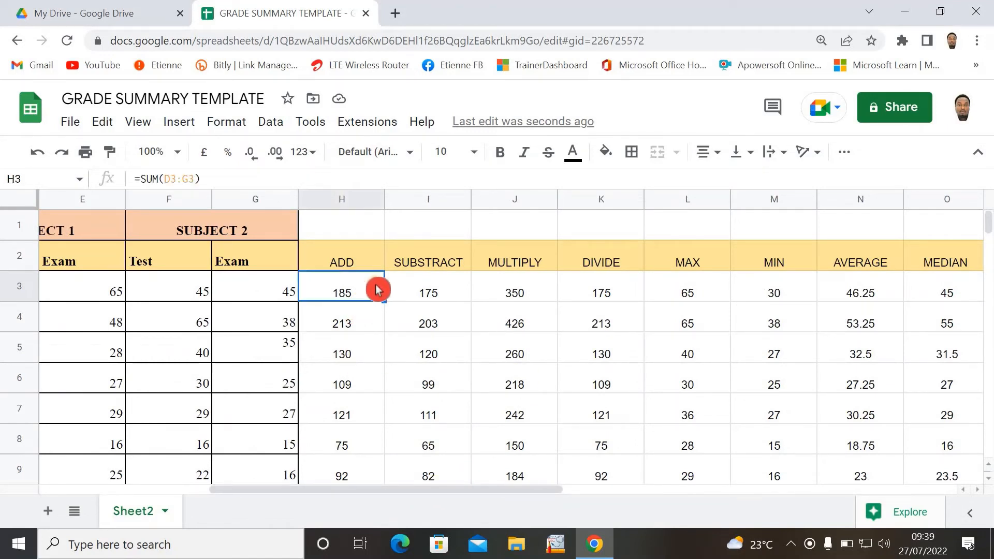
{"action": "left_click", "coordinate": [412, 482]}
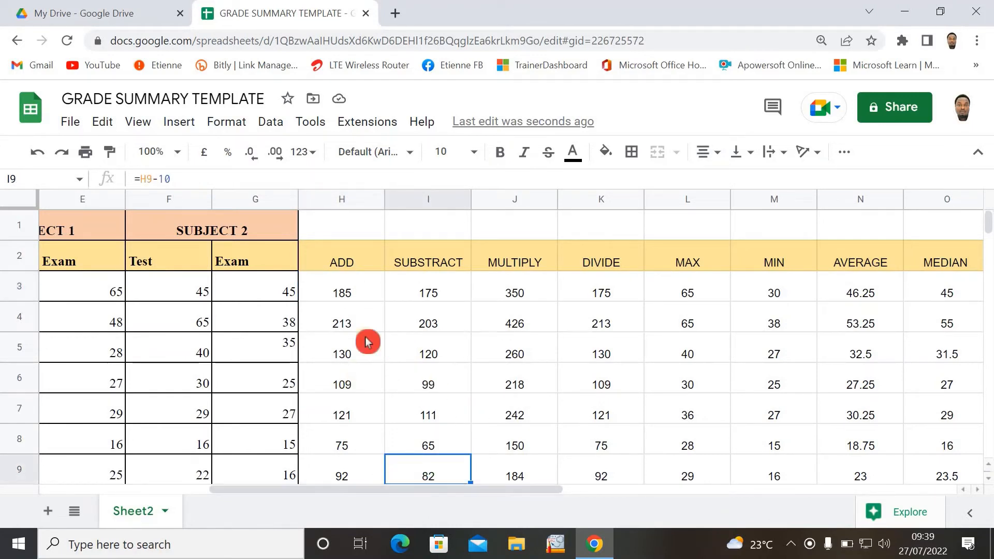
{"action": "left_click", "coordinate": [363, 296]}
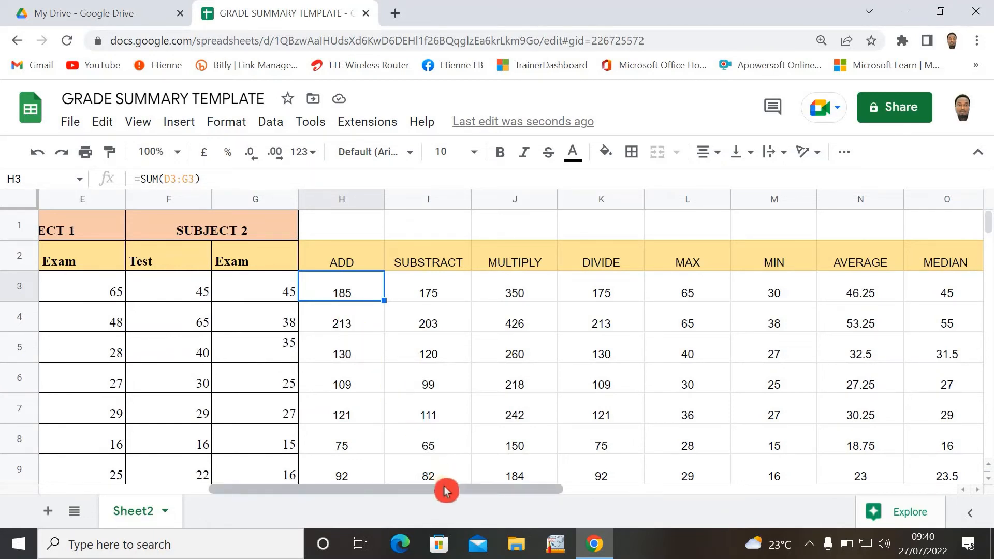
{"action": "left_click_drag", "start_coordinate": [445, 490], "coordinate": [750, 474]}
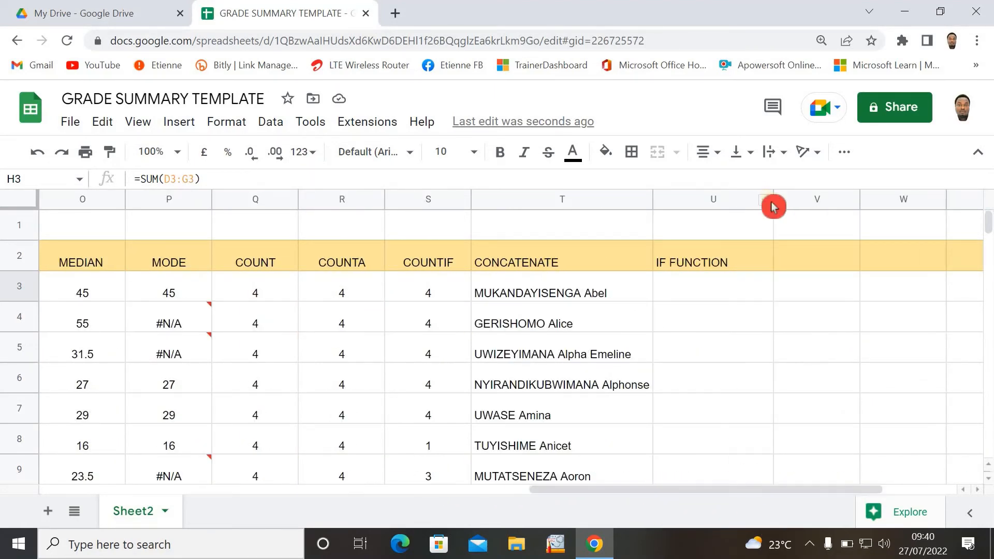
{"action": "left_click", "coordinate": [696, 292]}
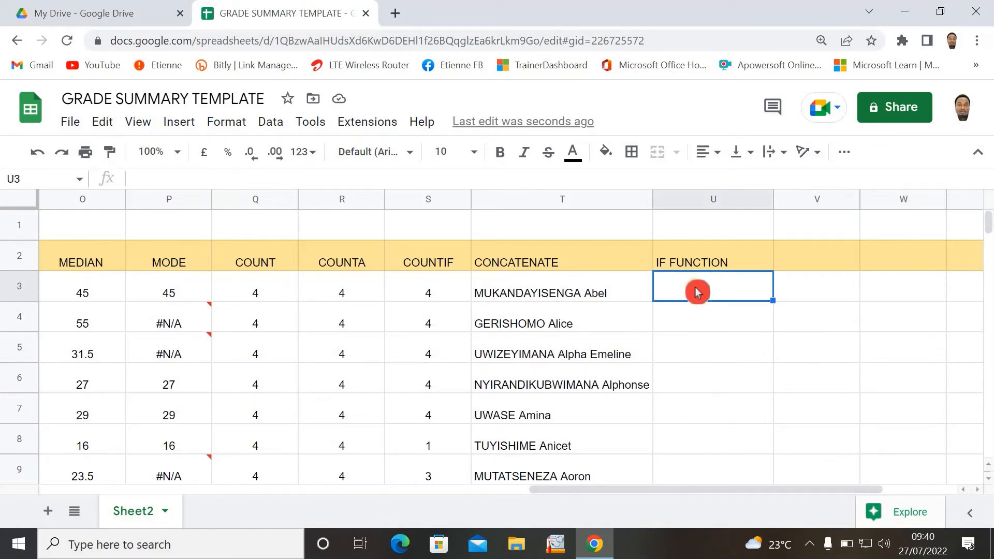
{"action": "double_click", "coordinate": [696, 293]}
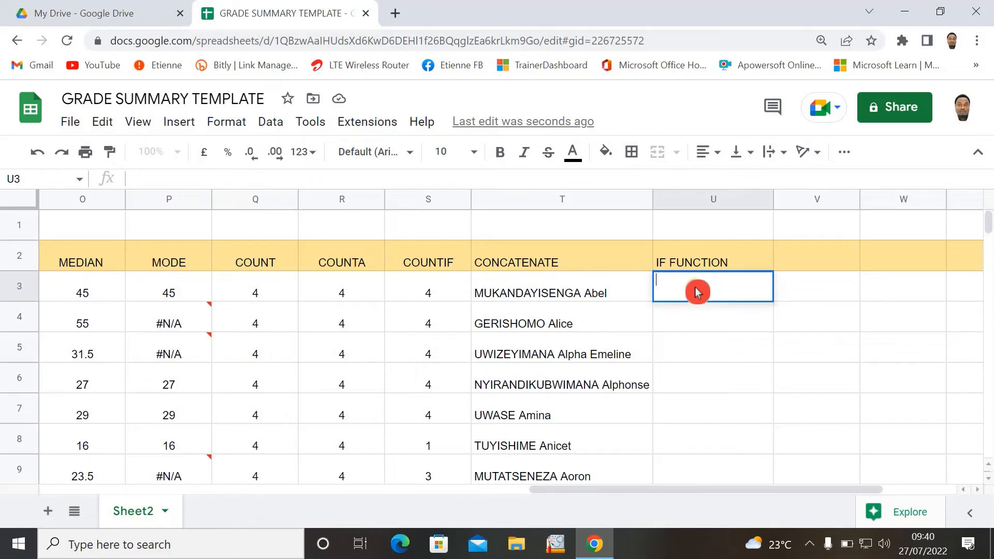
{"action": "type", "text": "=IF"}
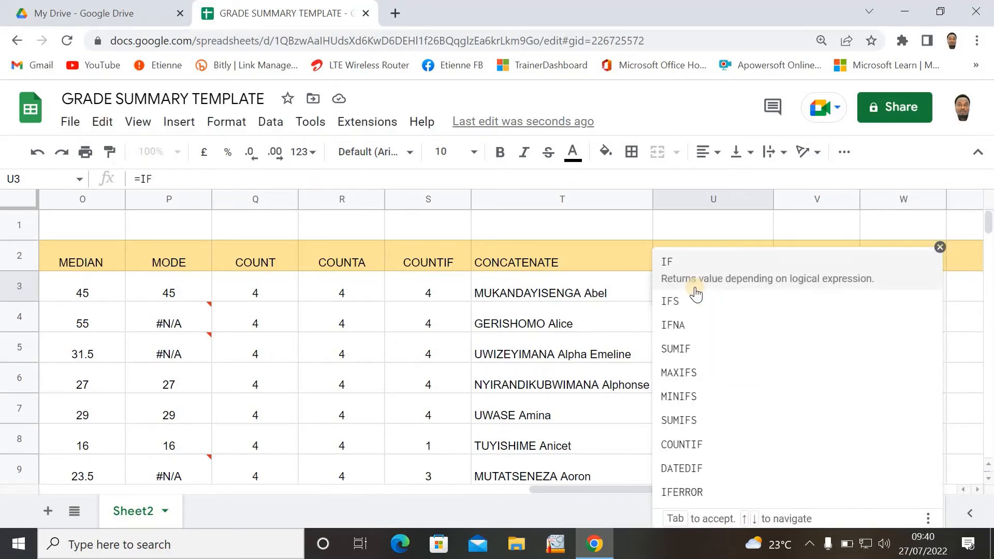
{"action": "left_click", "coordinate": [695, 293]}
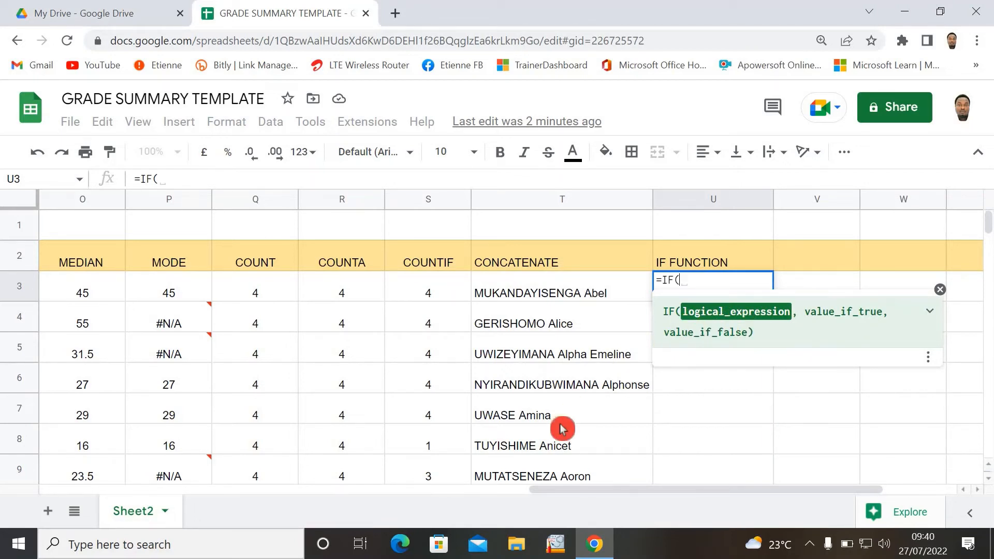
{"action": "left_click_drag", "start_coordinate": [526, 491], "coordinate": [318, 499]}
{"action": "left_click", "coordinate": [186, 294]}
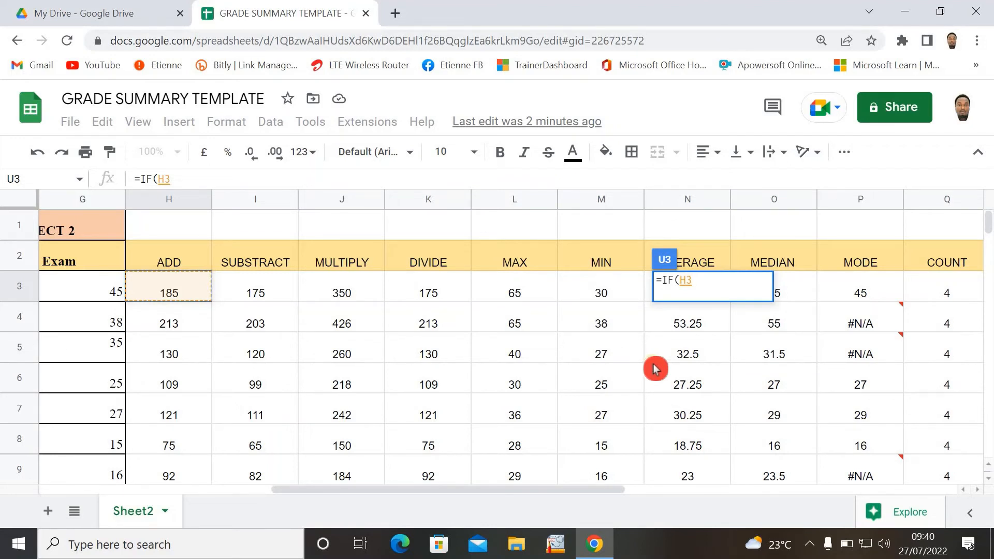
{"action": "type", "text": ","}
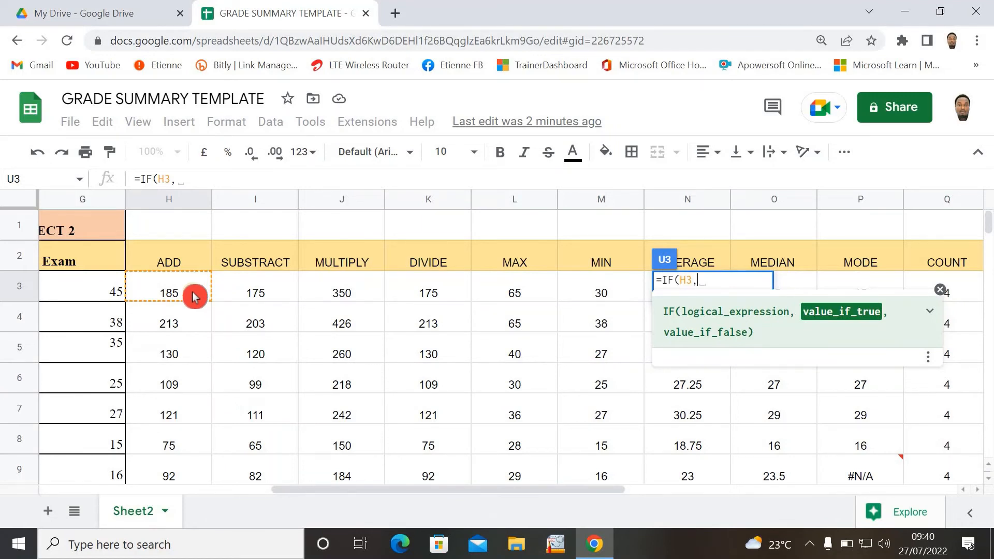
{"action": "key", "text": "BackSpace"}
{"action": "key", "text": "BackSpace"}
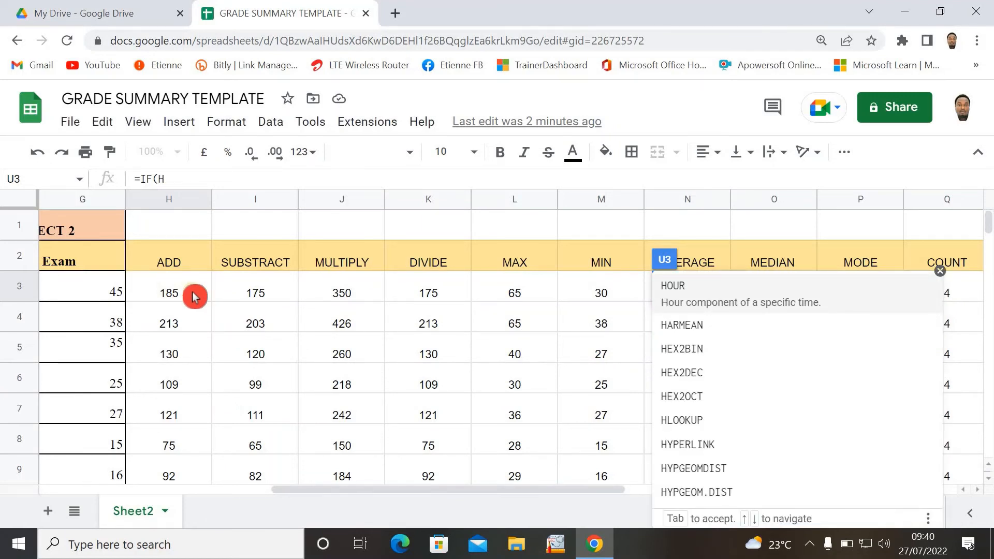
{"action": "key", "text": "BackSpace"}
{"action": "key", "text": "BackSpace"}
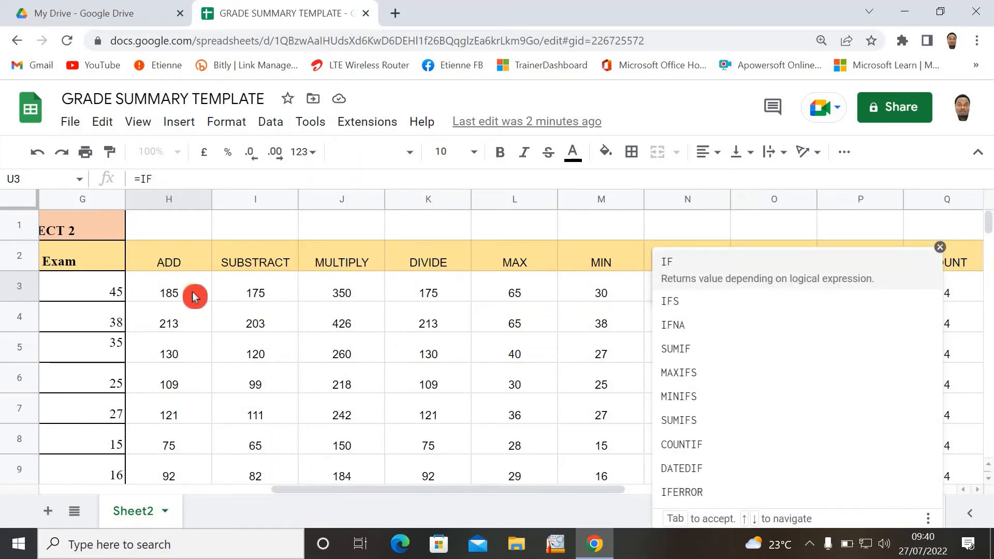
{"action": "key", "text": "BackSpace"}
{"action": "key", "text": "BackSpace"}
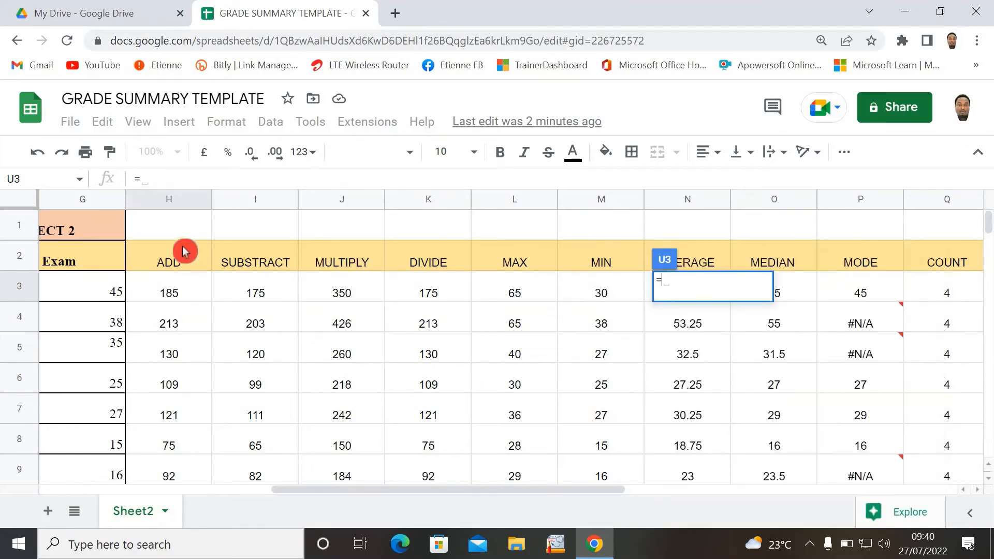
Start an IF formula in U3 that tests whether the student's total in H3 is at least 150 (H3>=150)
{"action": "type", "text": "IF"}
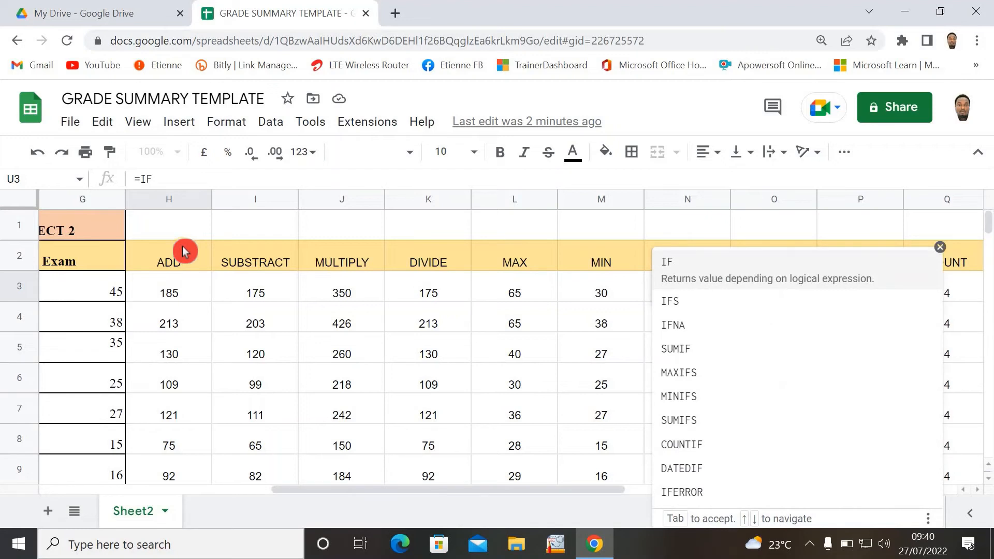
{"action": "type", "text": "("}
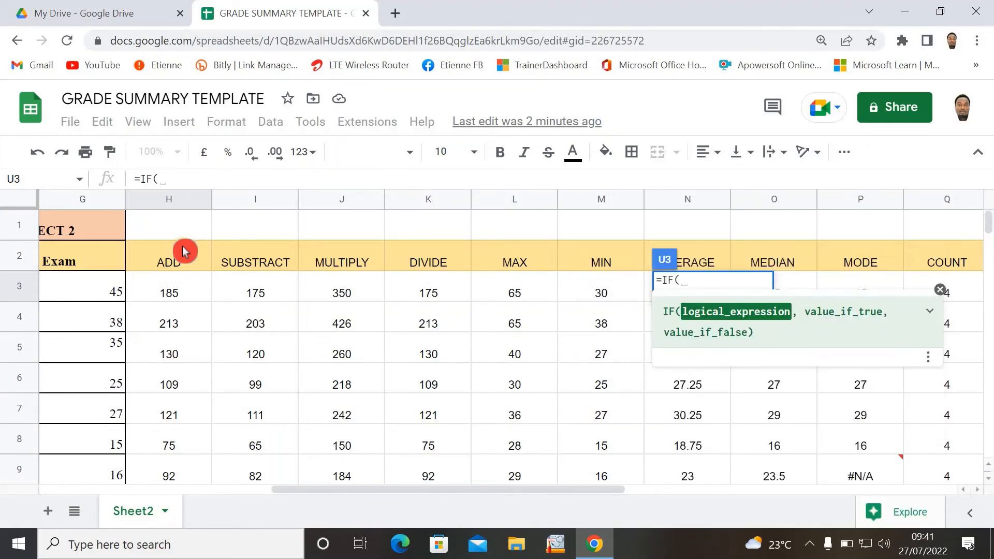
{"action": "left_click", "coordinate": [155, 290]}
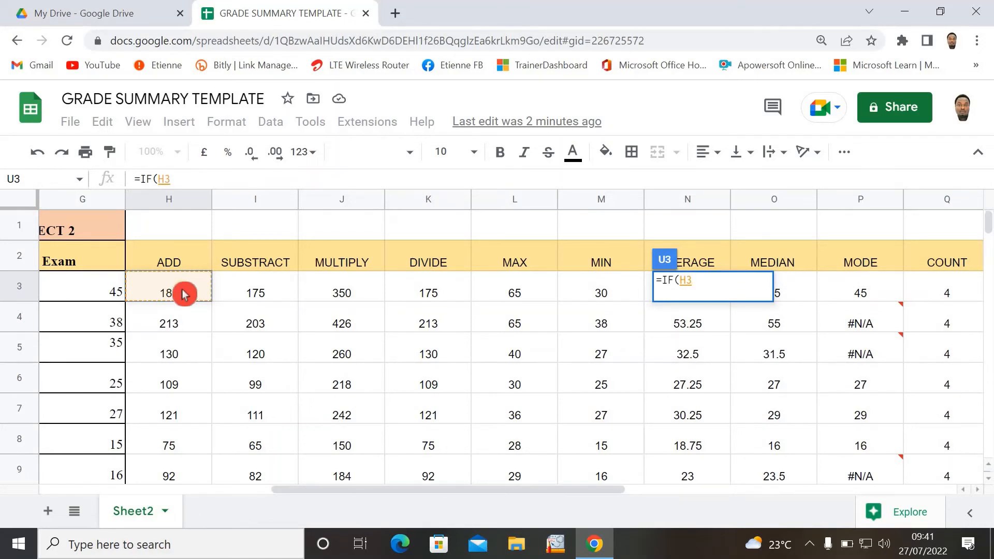
{"action": "type", "text": ">"}
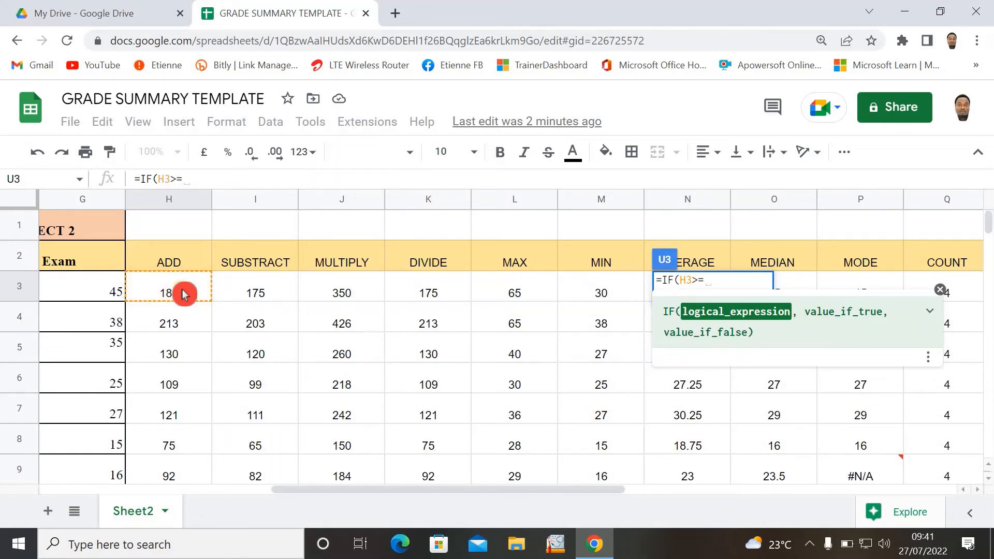
{"action": "type", "text": "=1"}
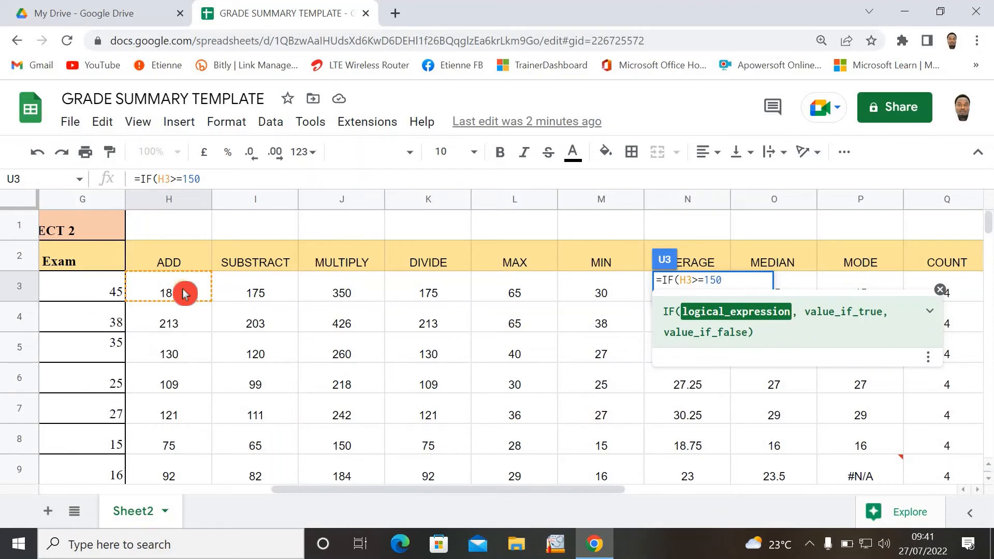
{"action": "type", "text": "50,"}
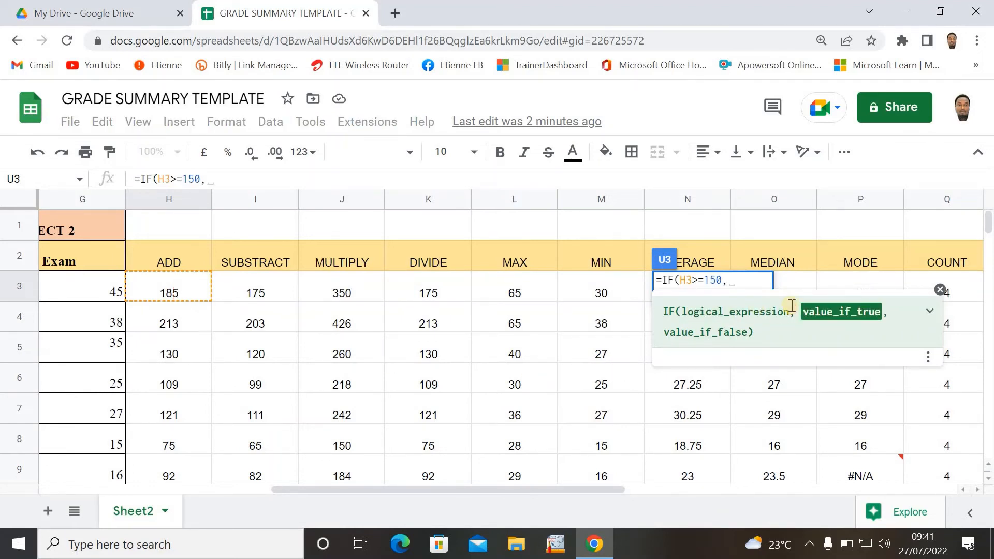
Add "PROMOTED" as the value if true in the U3 IF formula
{"action": "left_click", "coordinate": [844, 327]}
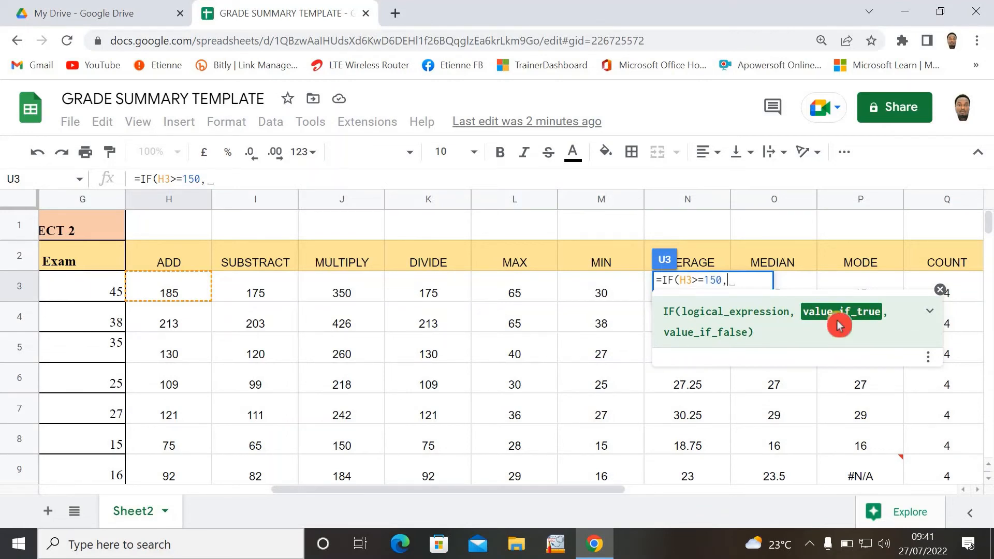
{"action": "type", "text": "\"P"}
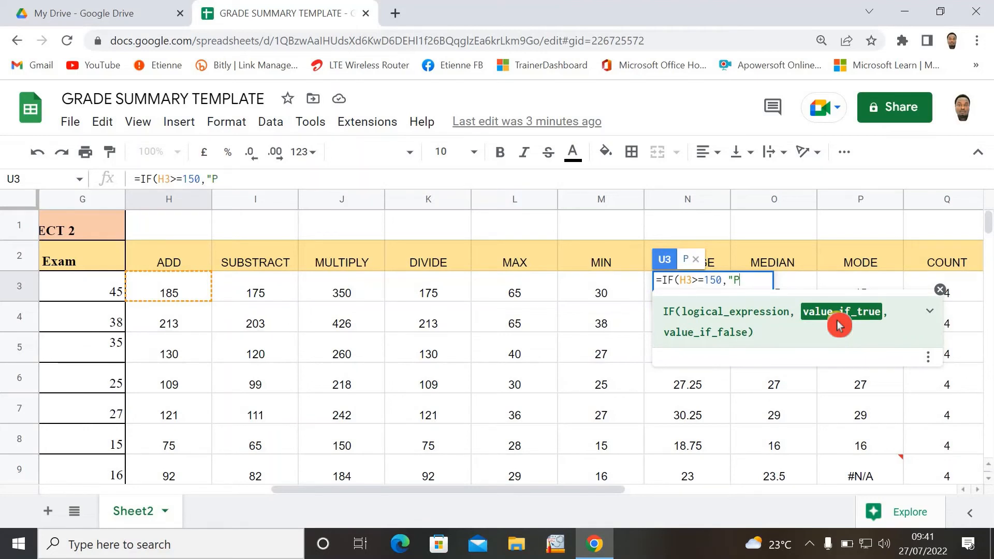
{"action": "type", "text": "ROMOTED"}
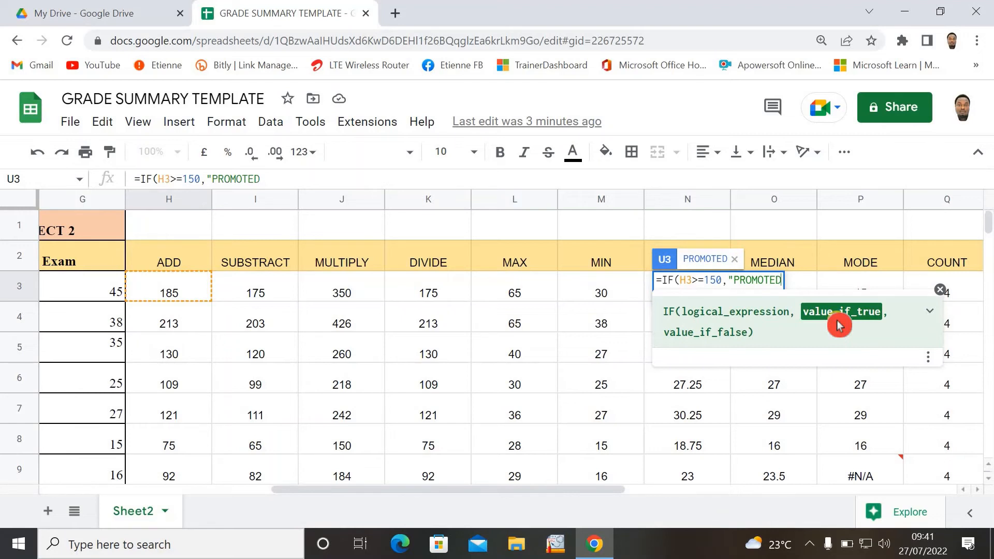
{"action": "type", "text": "\","}
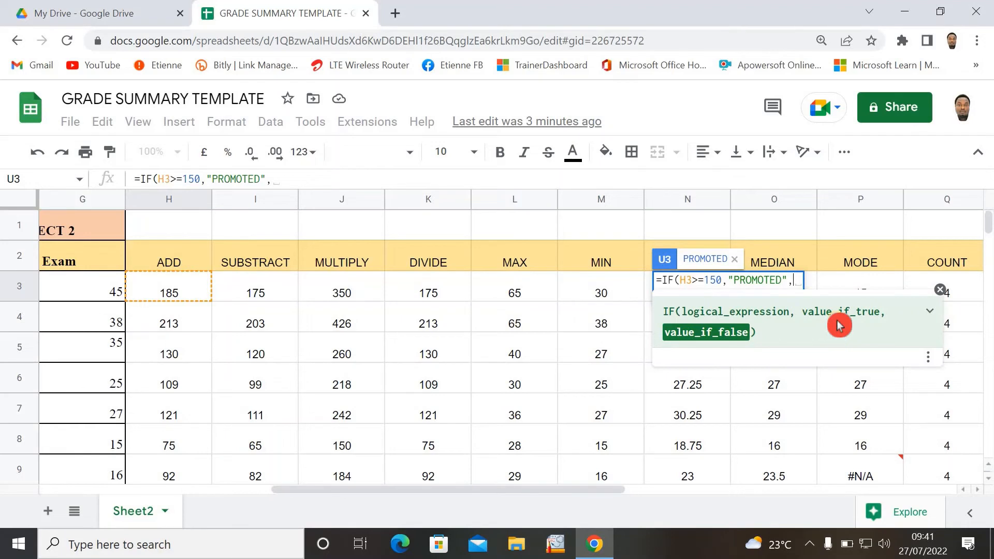
Finish the U3 formula with "REPEAT" as the value if false and accept the suggested auto-fill for the rest of the column
{"action": "key", "text": "BackSpace"}
{"action": "type", "text": "\""}
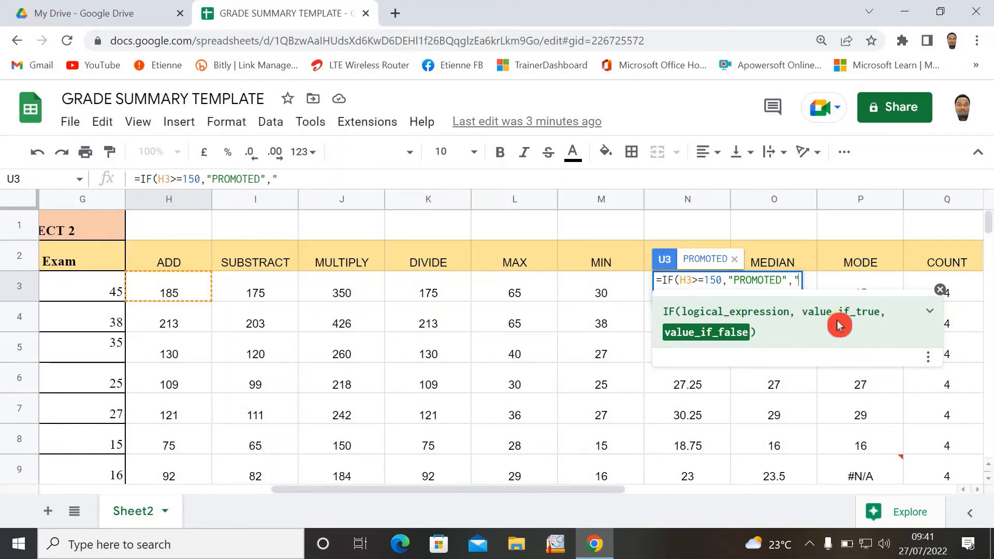
{"action": "type", "text": "REP"}
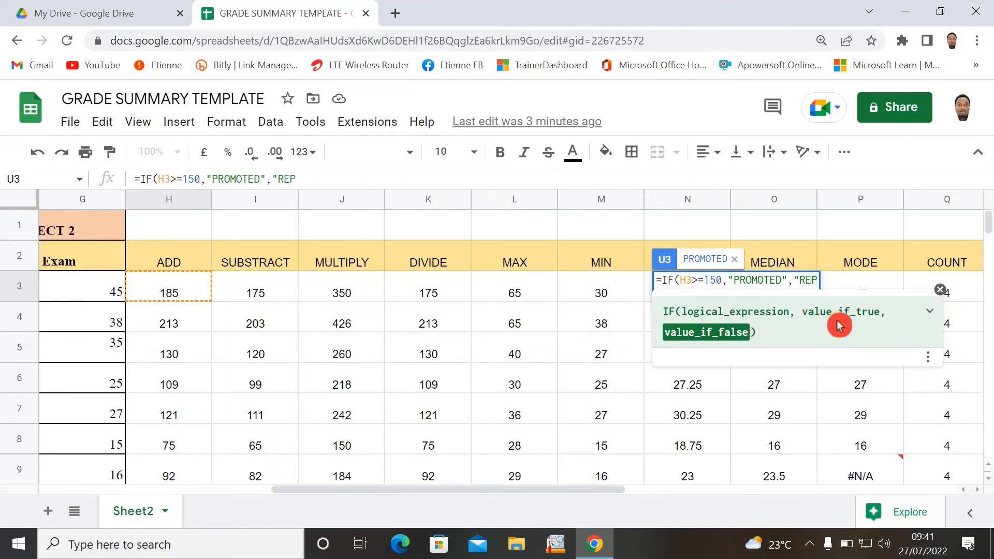
{"action": "type", "text": "A"}
{"action": "key", "text": "BackSpace"}
{"action": "type", "text": "EAT"}
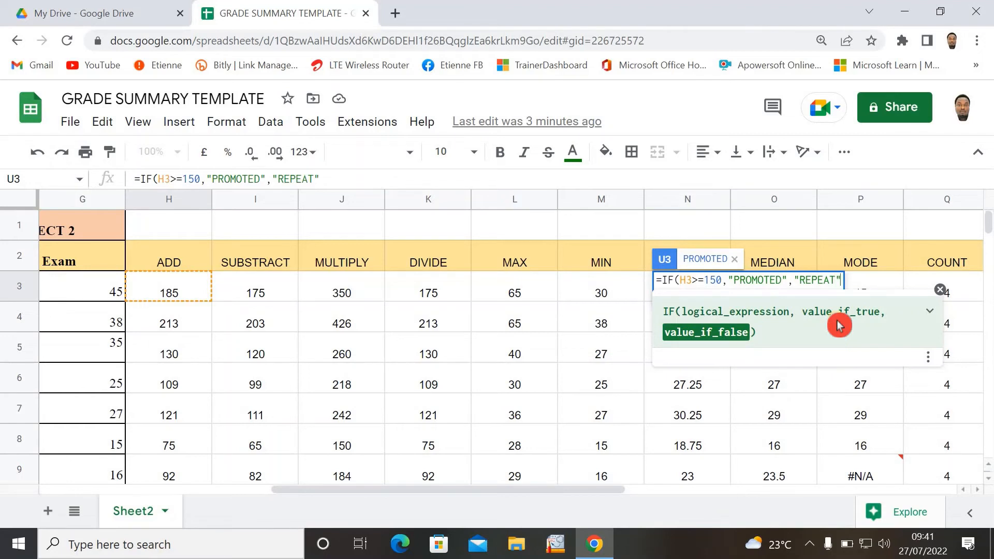
{"action": "type", "text": "\")"}
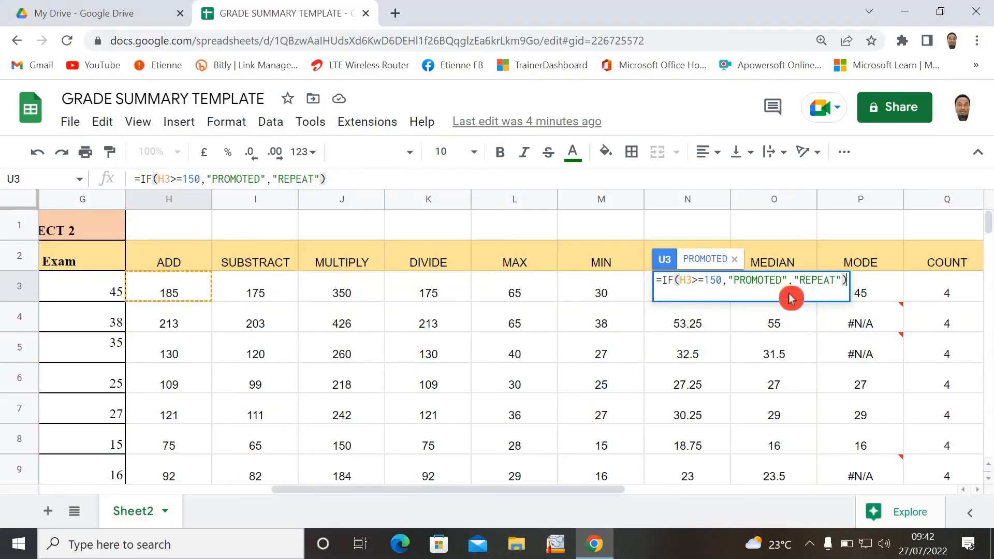
{"action": "key", "text": "Return"}
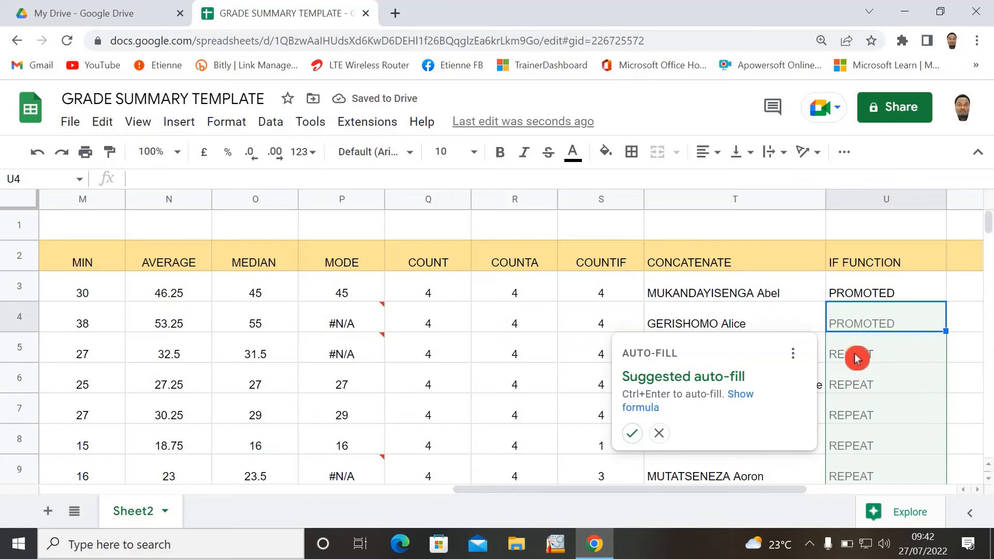
{"action": "left_click", "coordinate": [633, 435]}
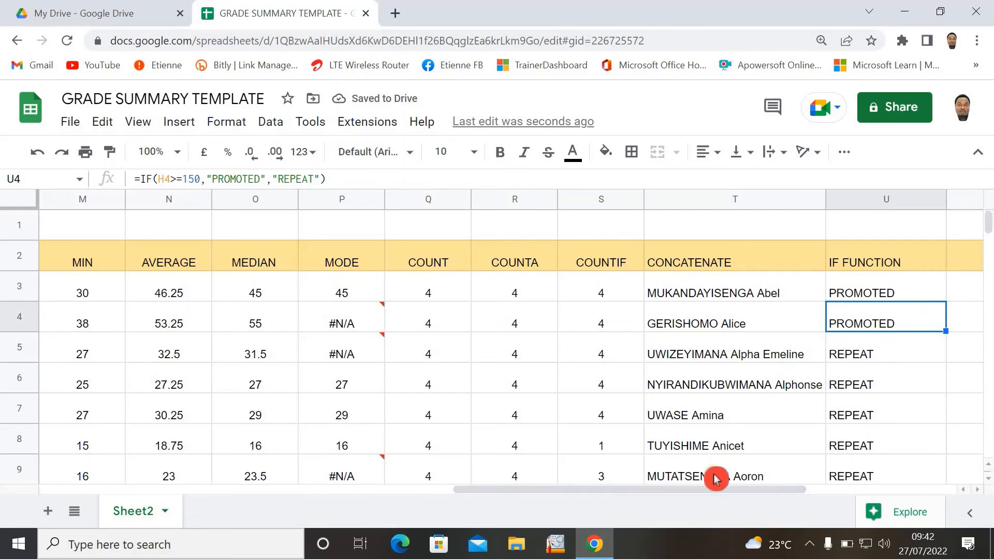
Widen column V slightly and enter the header TODAY in V2
{"action": "left_click_drag", "start_coordinate": [690, 492], "coordinate": [771, 489]}
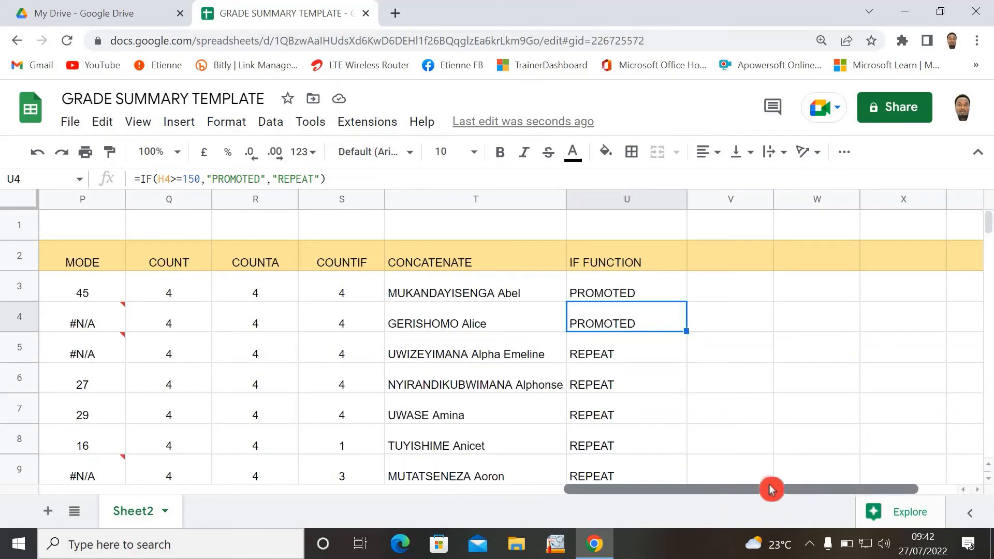
{"action": "left_click", "coordinate": [728, 268]}
{"action": "left_click_drag", "start_coordinate": [773, 199], "coordinate": [774, 222]}
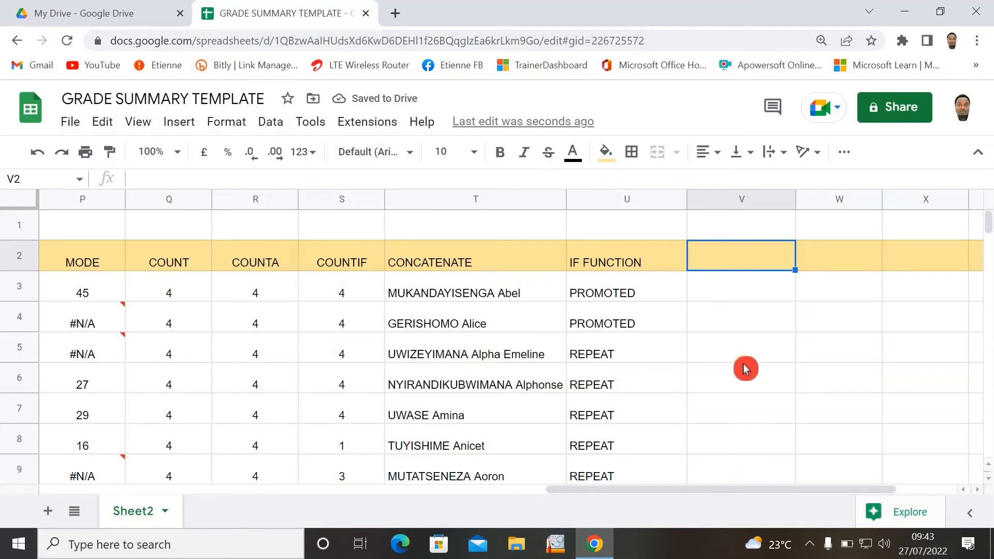
{"action": "type", "text": "TOD"}
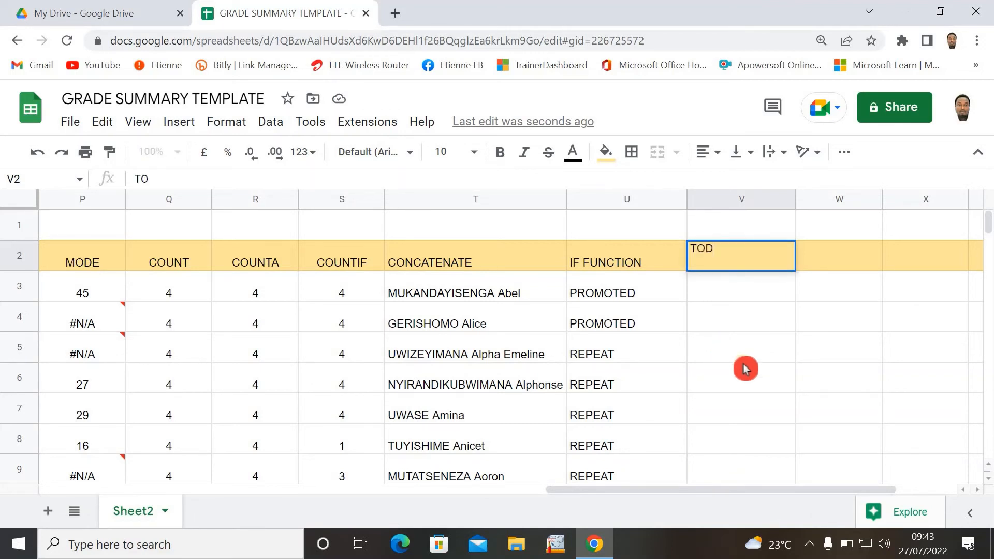
{"action": "type", "text": "AY"}
{"action": "key", "text": "Return"}
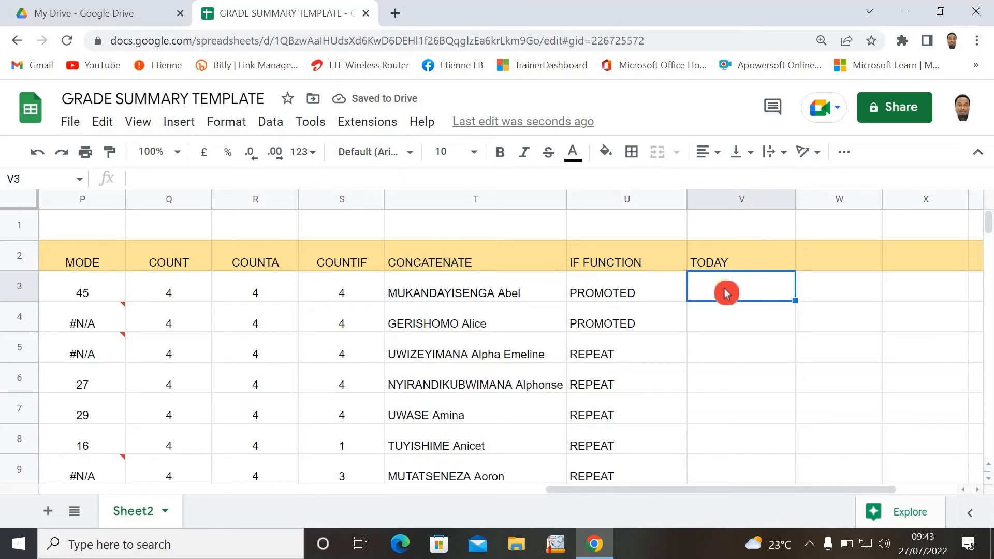
Enter the formula =TODAY() in V3 and select the cell to check it
{"action": "left_click", "coordinate": [761, 271]}
{"action": "type", "text": "="}
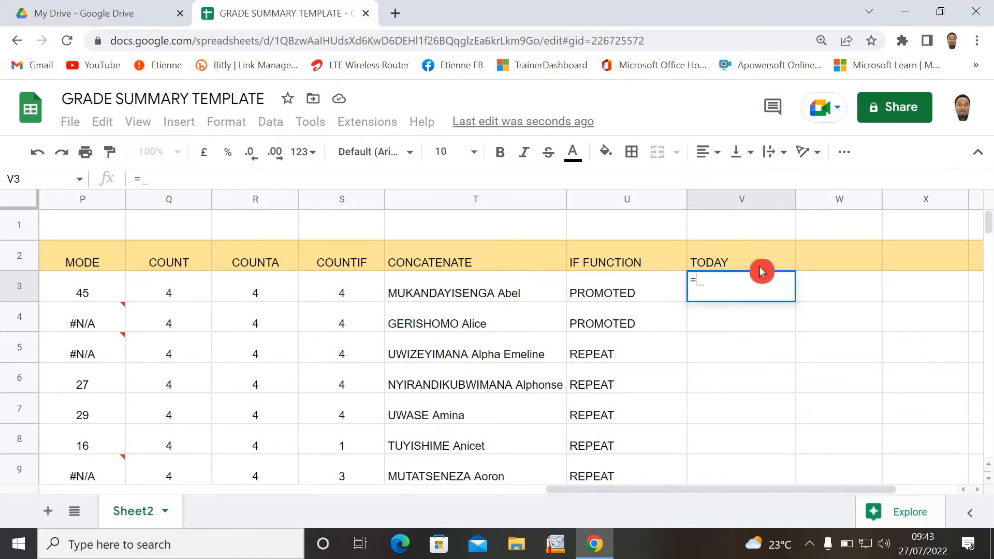
{"action": "type", "text": "TODA"}
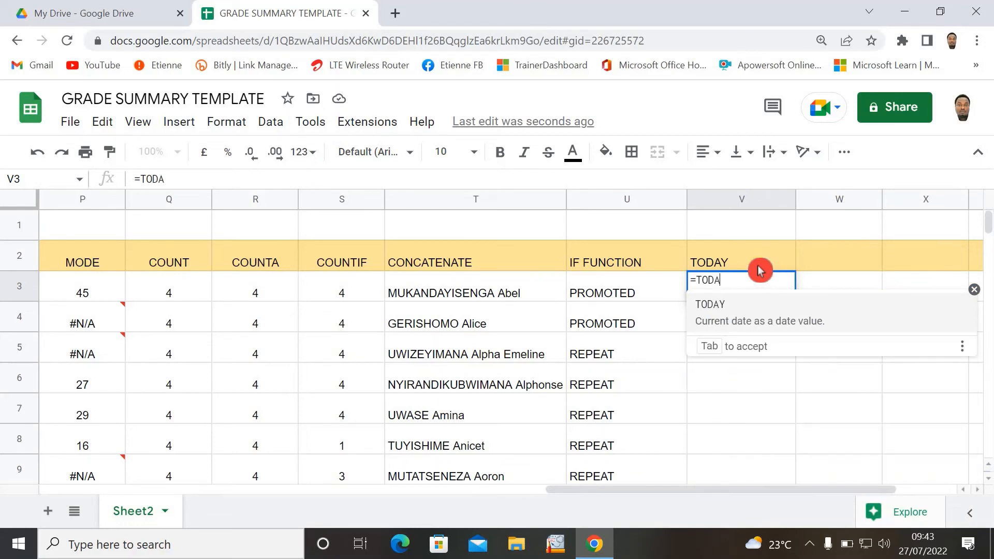
{"action": "type", "text": "Y()"}
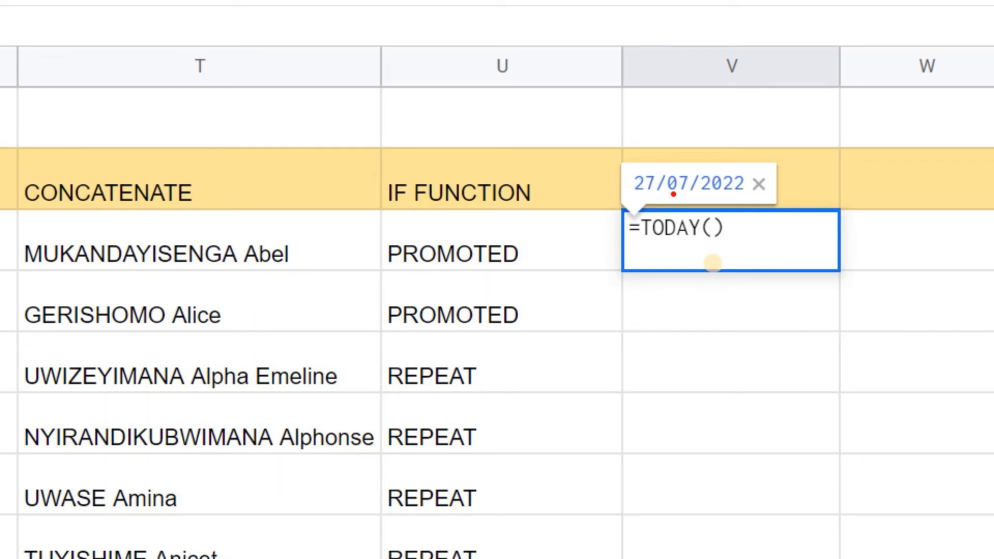
{"action": "left_click", "coordinate": [713, 265]}
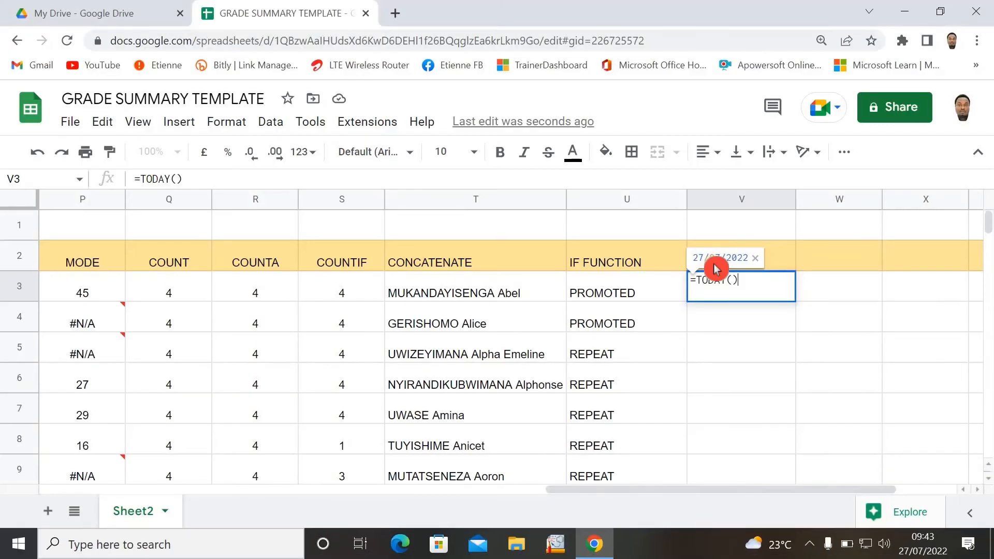
{"action": "key", "text": "Return"}
{"action": "left_click", "coordinate": [770, 293]}
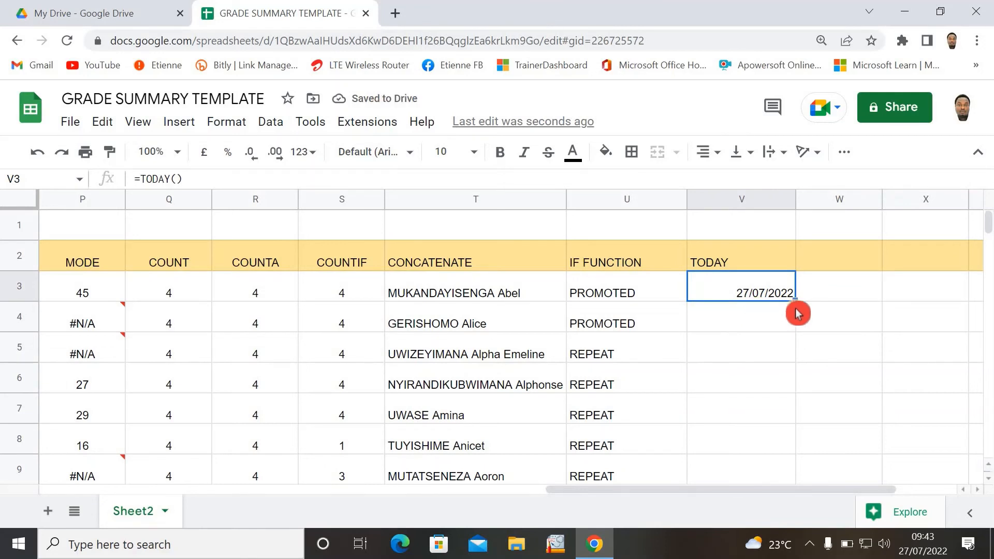
Enter the header NOW in W2, next to the TODAY header
{"action": "left_click", "coordinate": [825, 296]}
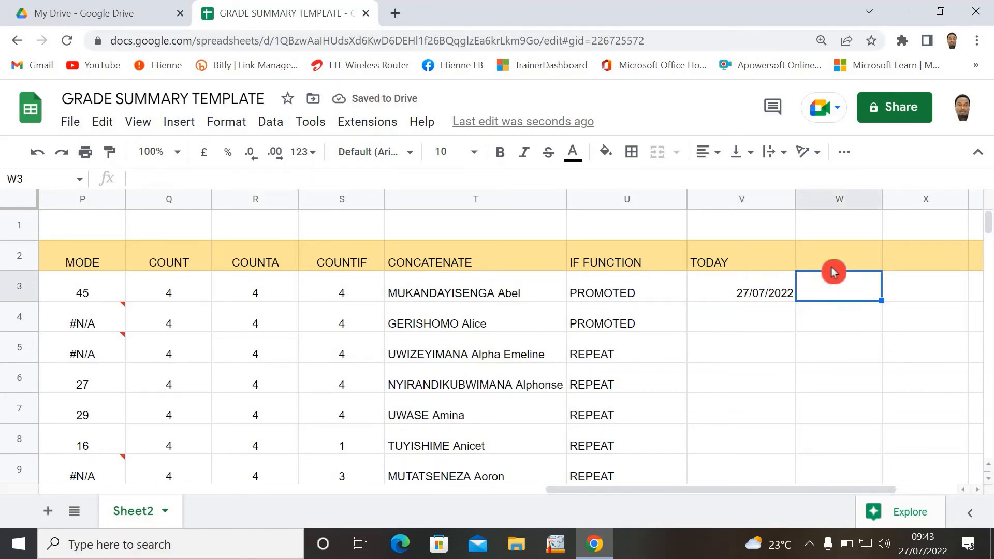
{"action": "left_click", "coordinate": [751, 269]}
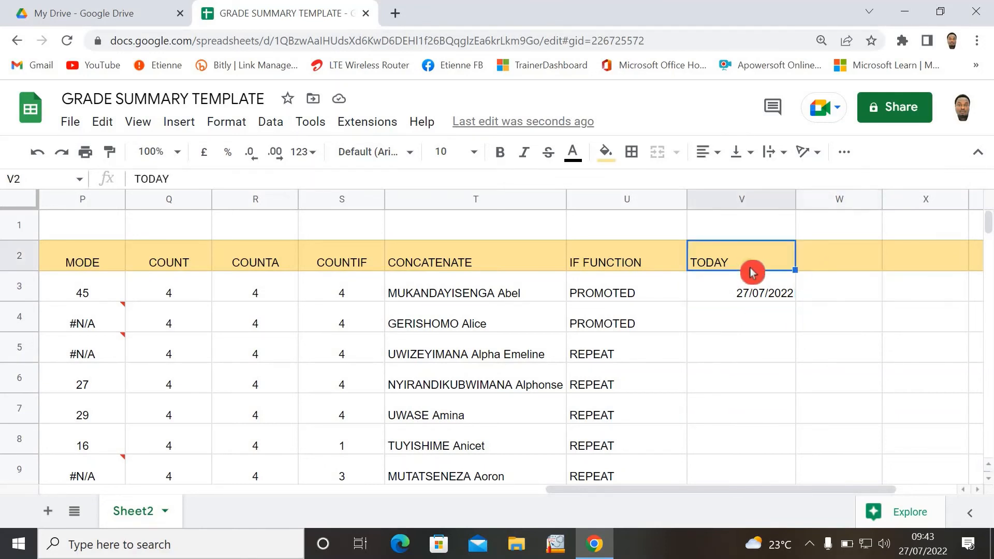
{"action": "left_click", "coordinate": [868, 255]}
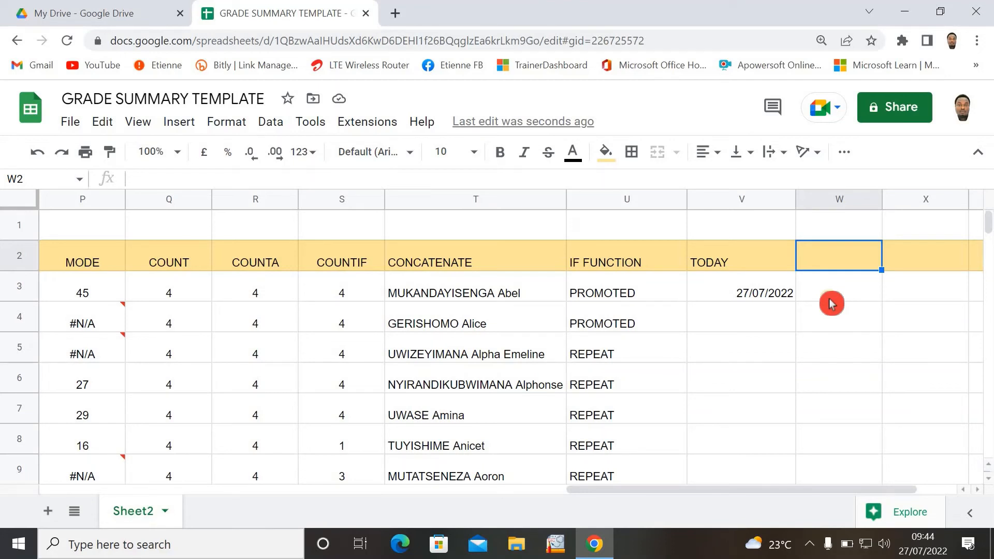
{"action": "type", "text": "NOW"}
{"action": "key", "text": "Return"}
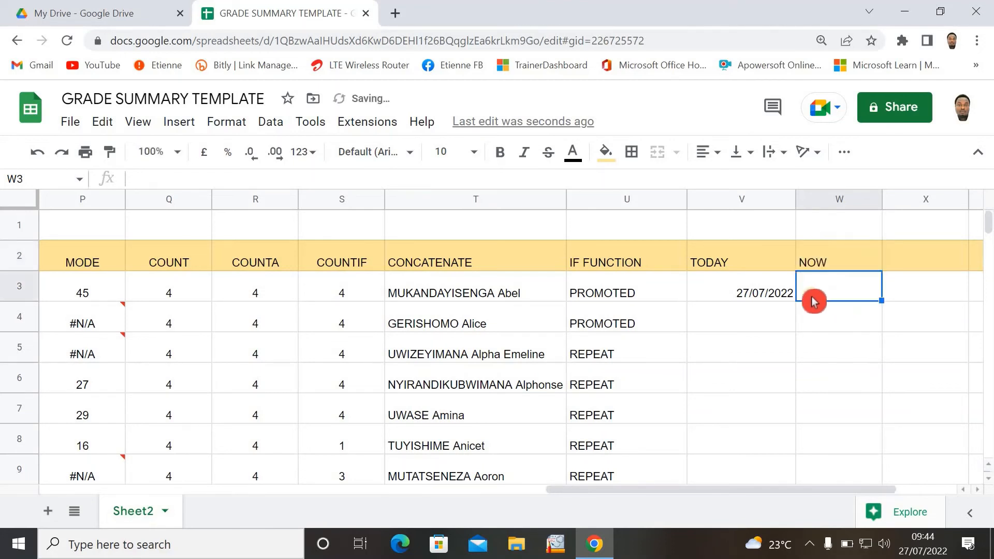
Enter the formula =NOW() in W3 to return the current date and time
{"action": "type", "text": "="}
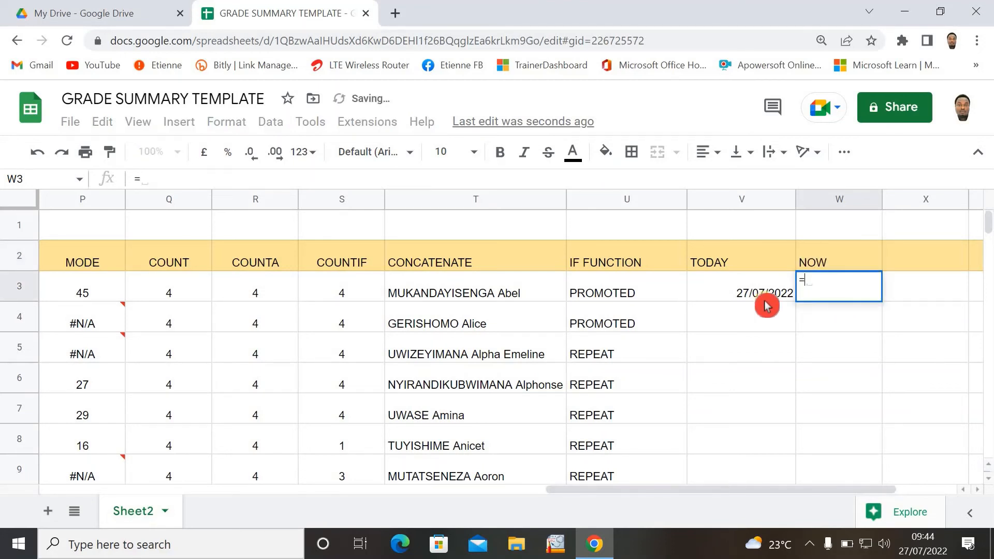
{"action": "type", "text": "NOW"}
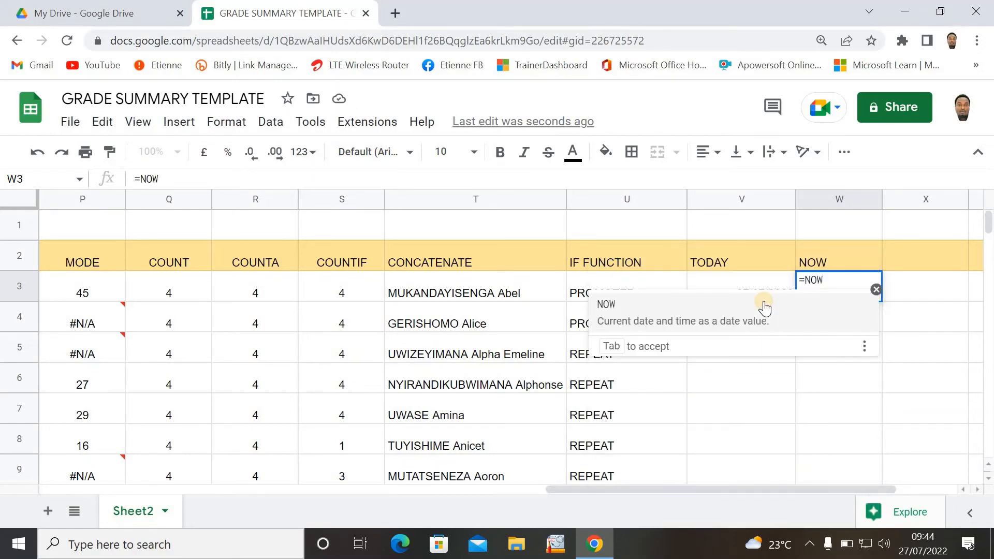
{"action": "left_click", "coordinate": [764, 307]}
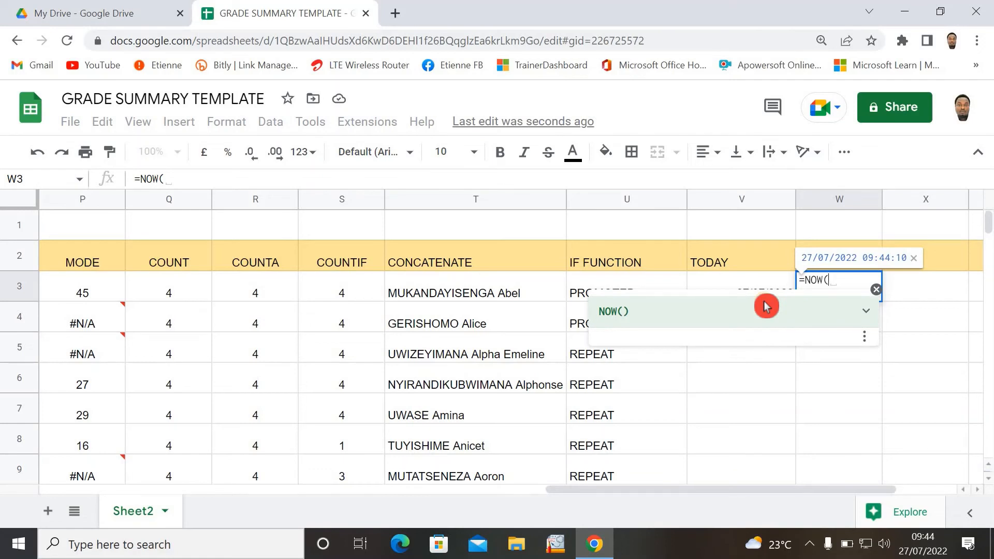
{"action": "type", "text": ")"}
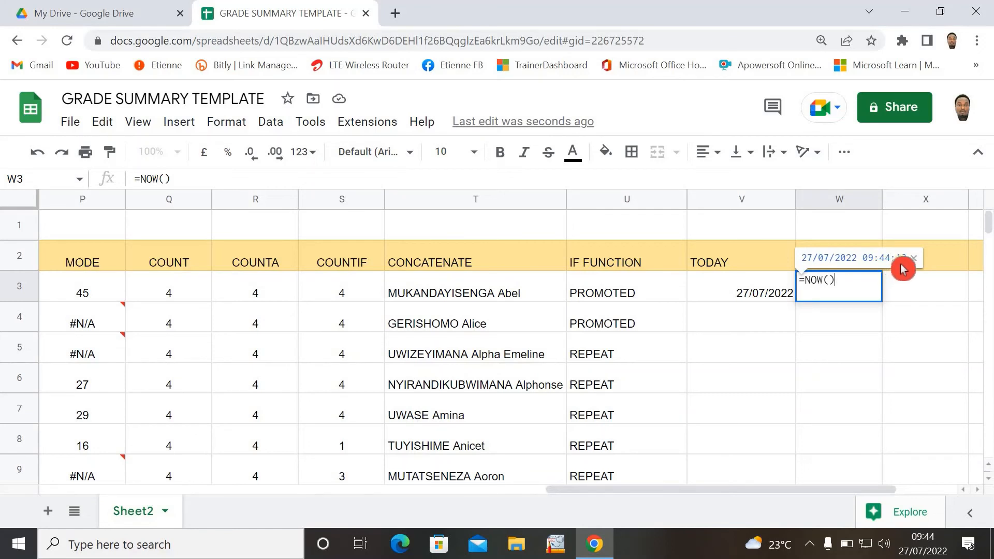
{"action": "key", "text": "Return"}
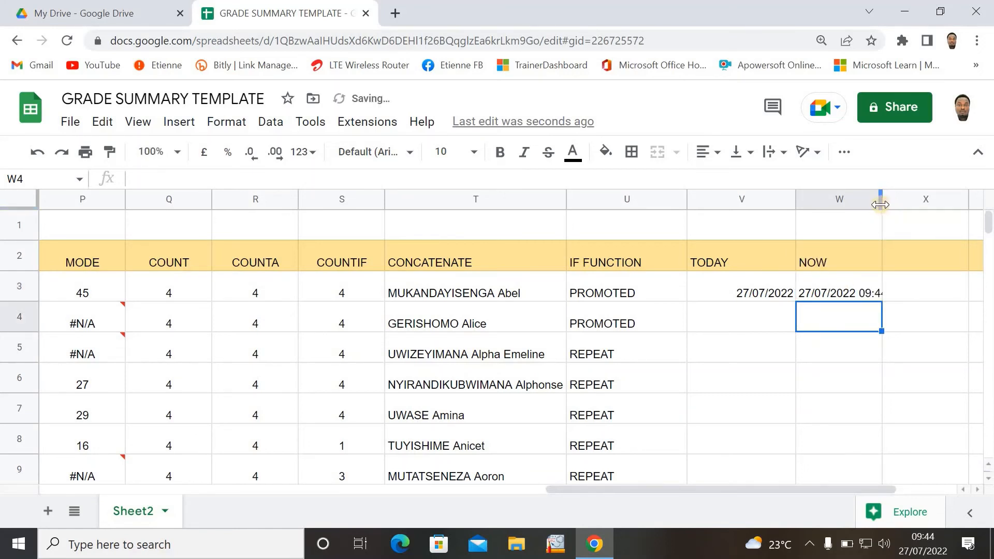
Widen column W to fit the full date and time, and select the empty header cell X2
{"action": "left_click_drag", "start_coordinate": [881, 199], "coordinate": [908, 199]}
{"action": "left_click_drag", "start_coordinate": [819, 491], "coordinate": [854, 492]}
{"action": "left_click", "coordinate": [861, 262]}
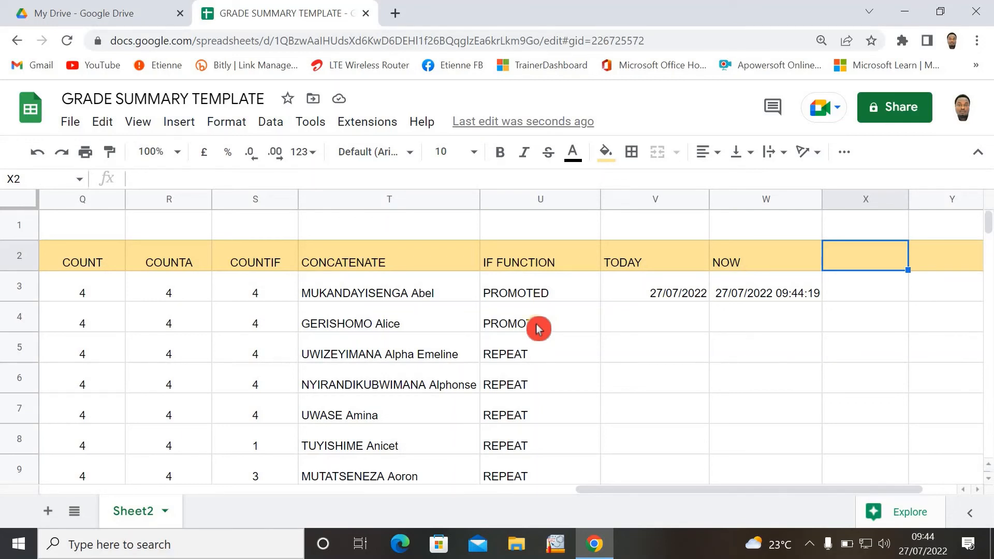
Enter the header UPPER in X2, next to the NOW header
{"action": "type", "text": "="}
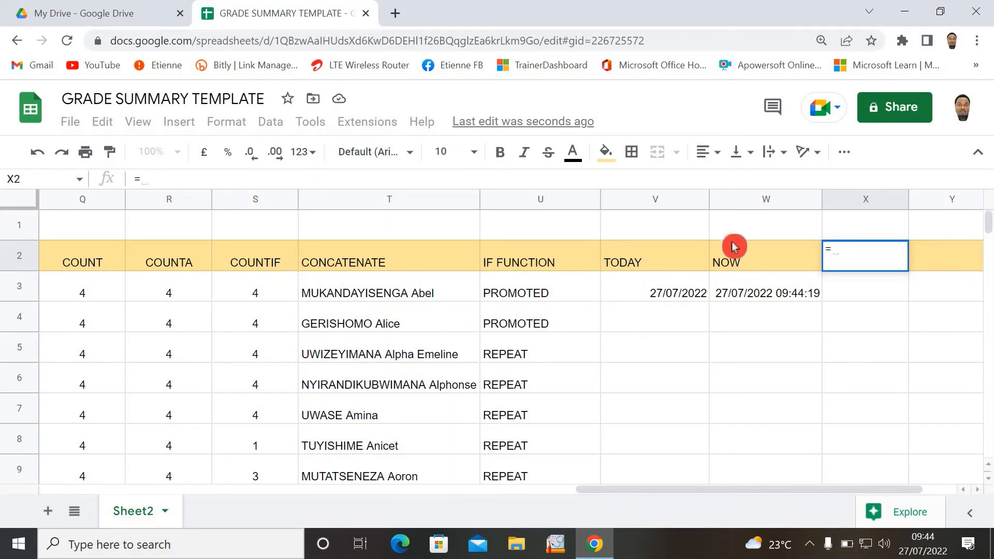
{"action": "key", "text": "Escape"}
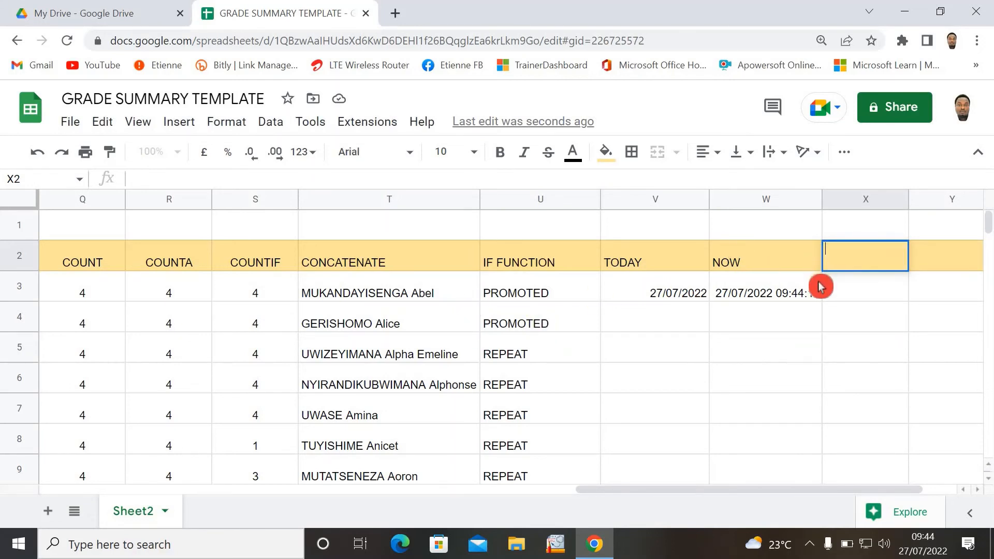
{"action": "type", "text": "UPPER"}
{"action": "key", "text": "Return"}
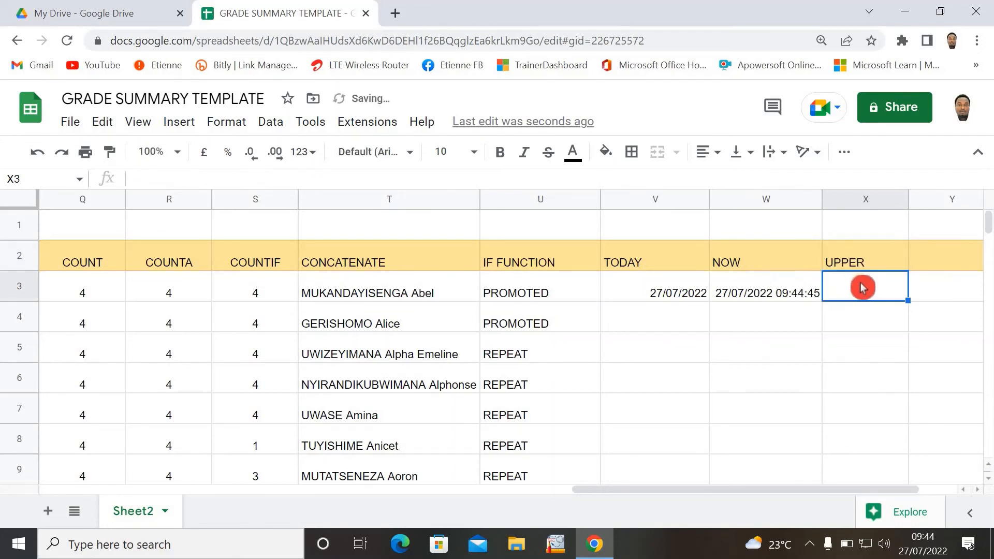
Try to convert the first concatenated name to upper case by entering =UPPER(T30) in X3
{"action": "type", "text": "="}
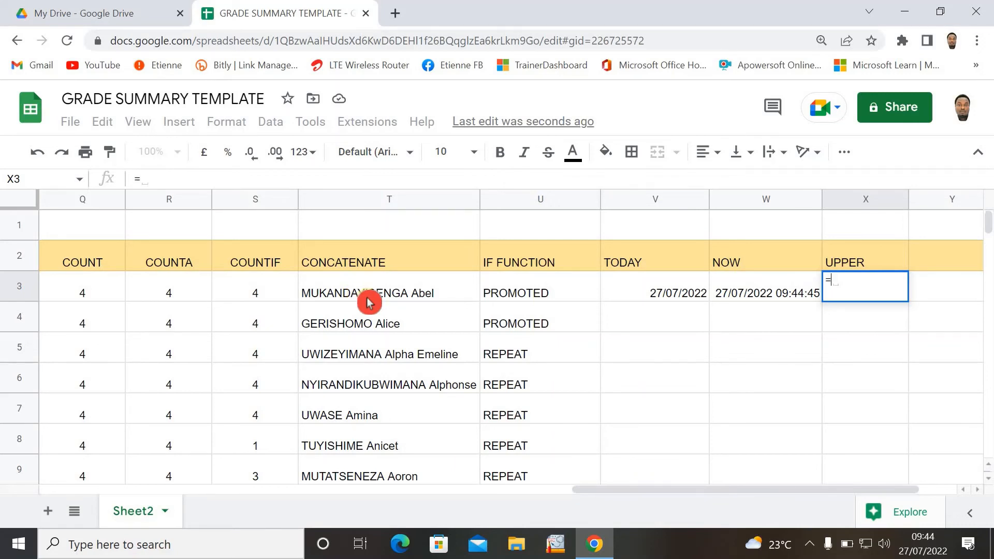
{"action": "type", "text": "UPPER"}
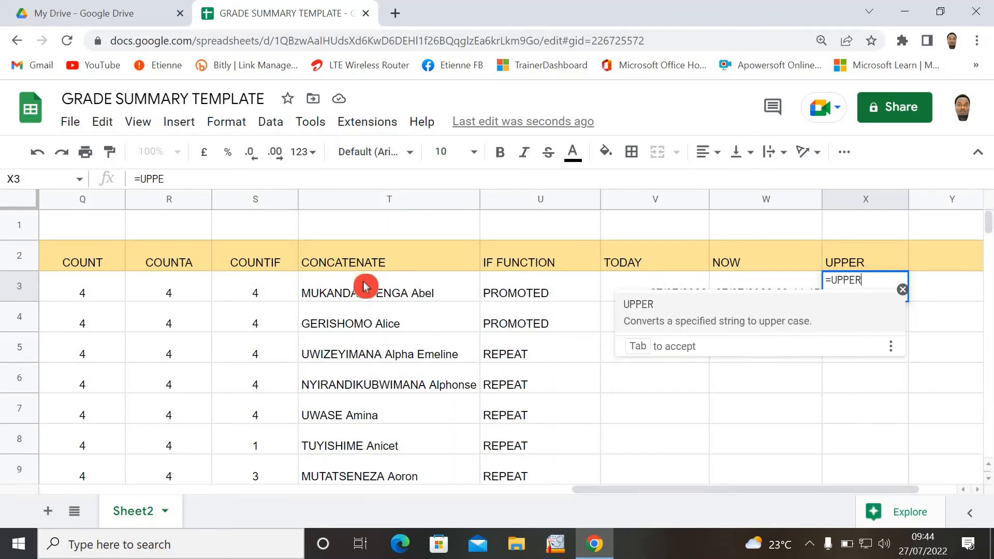
{"action": "type", "text": "("}
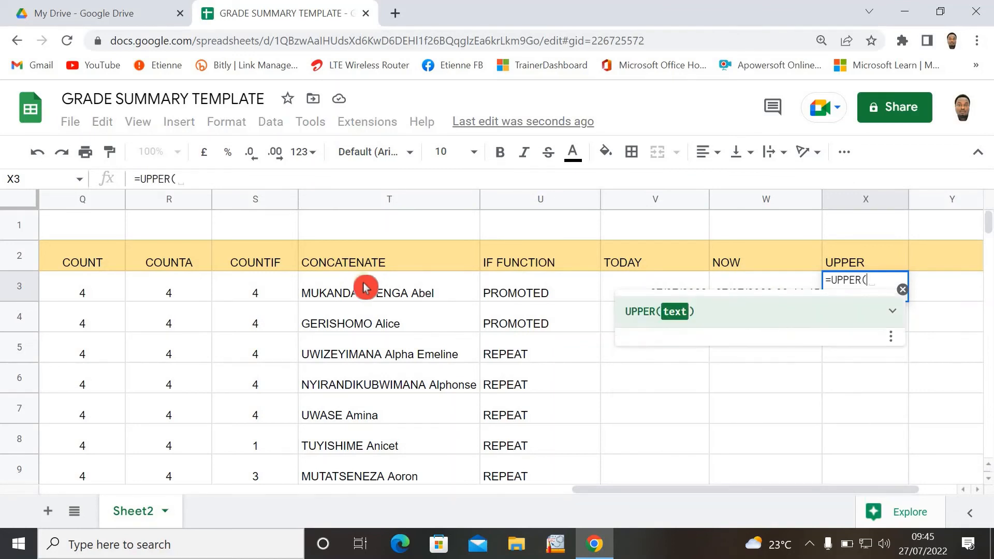
{"action": "left_click", "coordinate": [367, 292]}
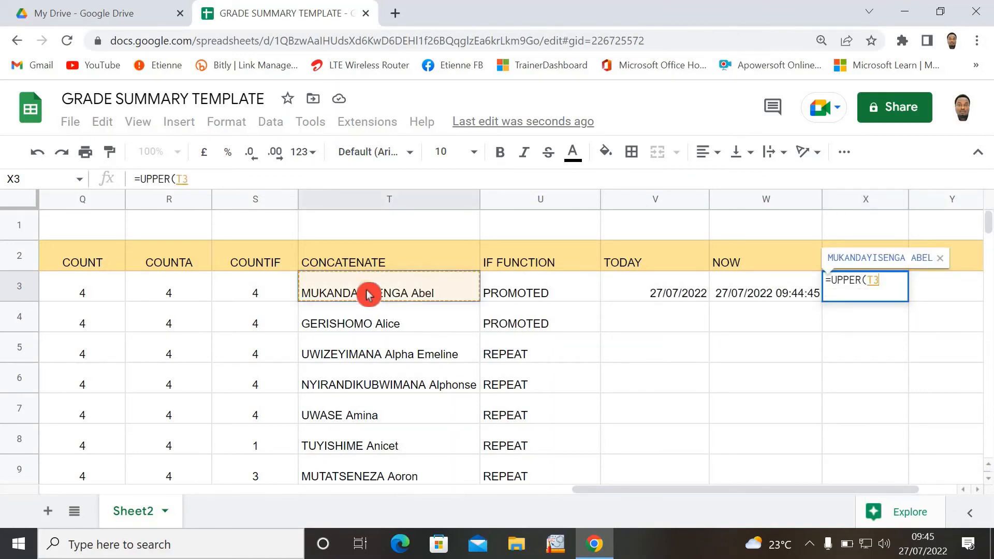
{"action": "type", "text": "0"}
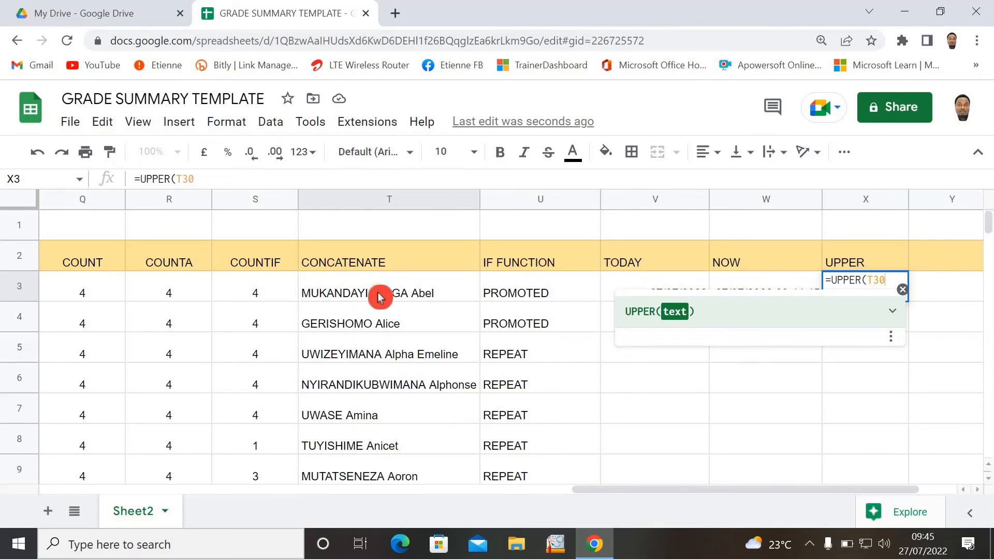
{"action": "type", "text": ")"}
{"action": "key", "text": "Return"}
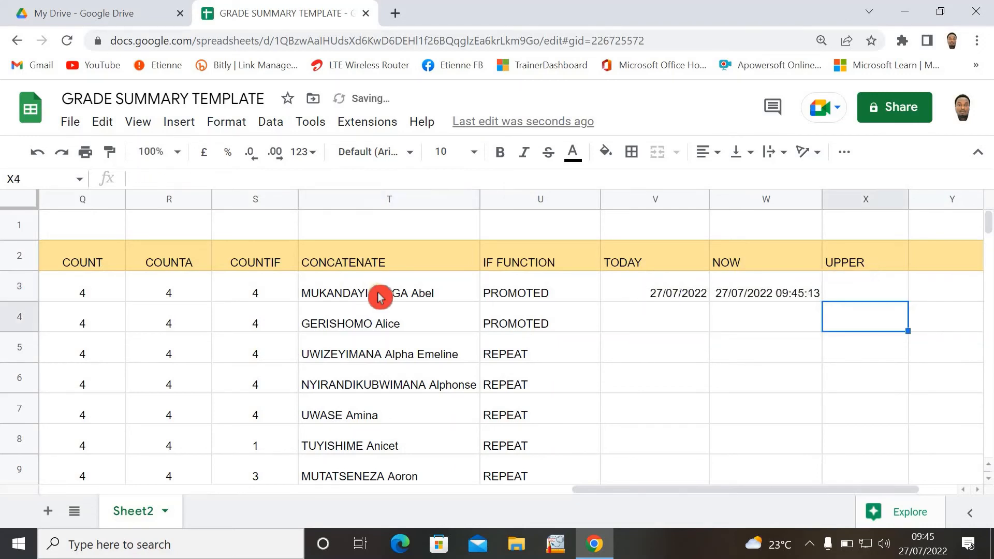
Correct the formula in X3 to =UPPER(T3) so it refers to the first concatenated name
{"action": "left_click", "coordinate": [859, 279]}
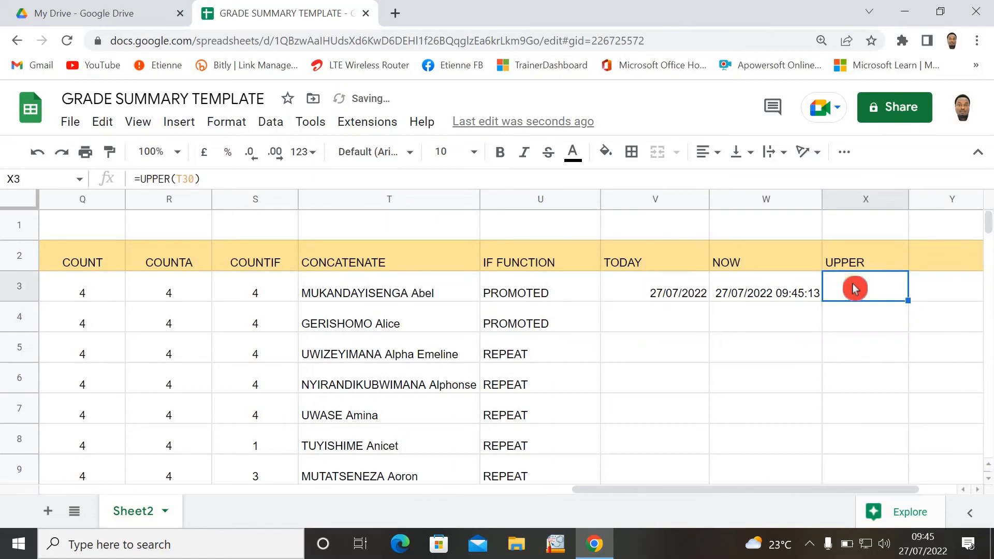
{"action": "double_click", "coordinate": [859, 283]}
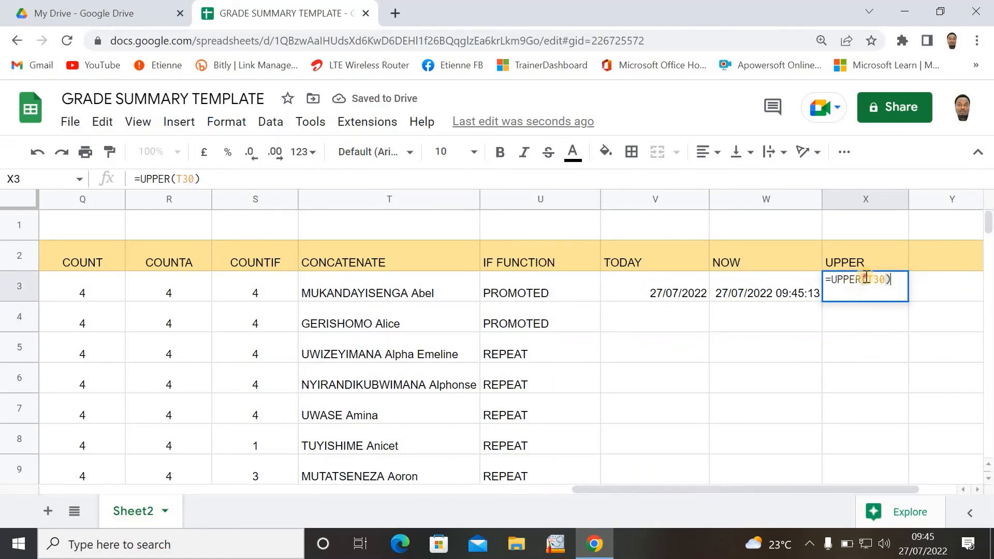
{"action": "left_click", "coordinate": [888, 282]}
{"action": "left_click", "coordinate": [887, 283]}
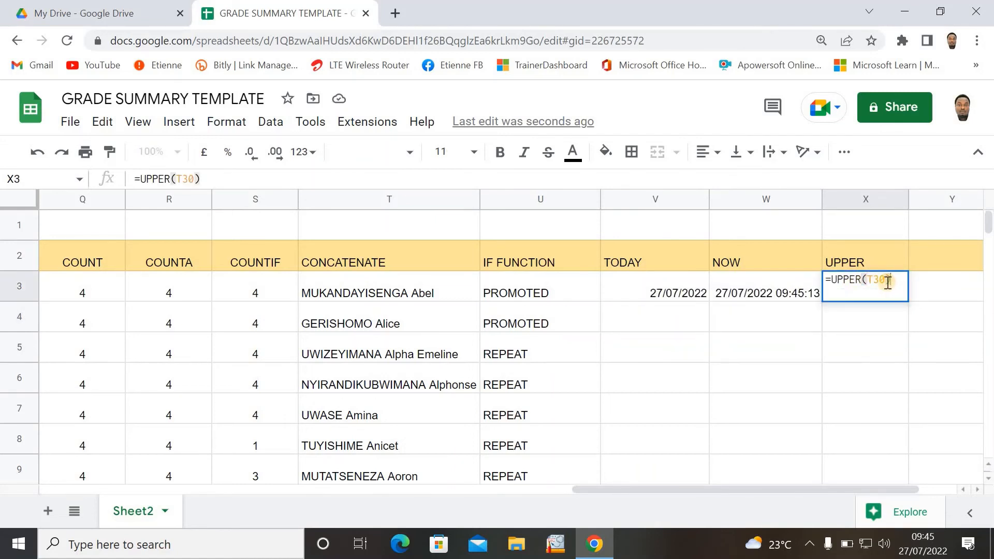
{"action": "key", "text": "BackSpace"}
{"action": "key", "text": "BackSpace"}
{"action": "key", "text": "BackSpace"}
{"action": "key", "text": "BackSpace"}
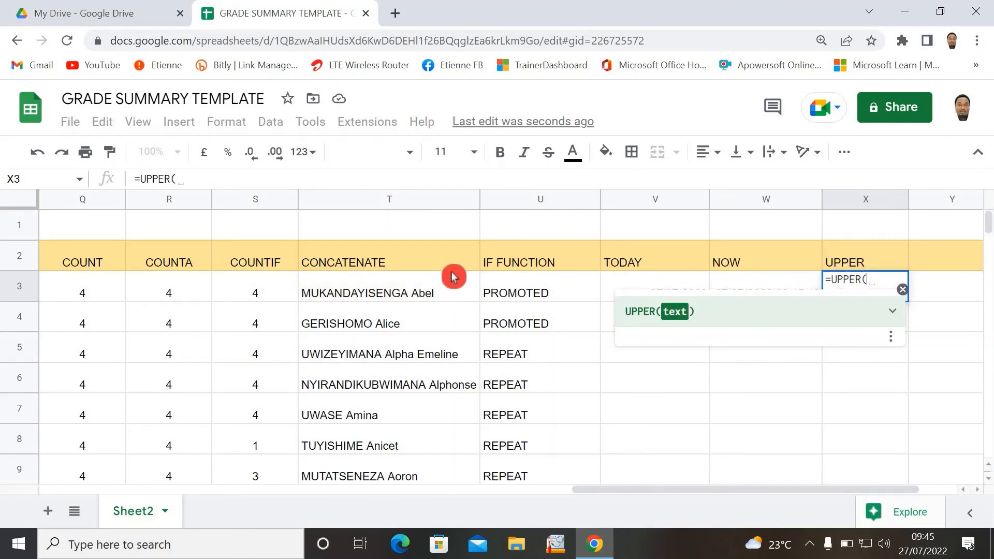
{"action": "left_click", "coordinate": [440, 286]}
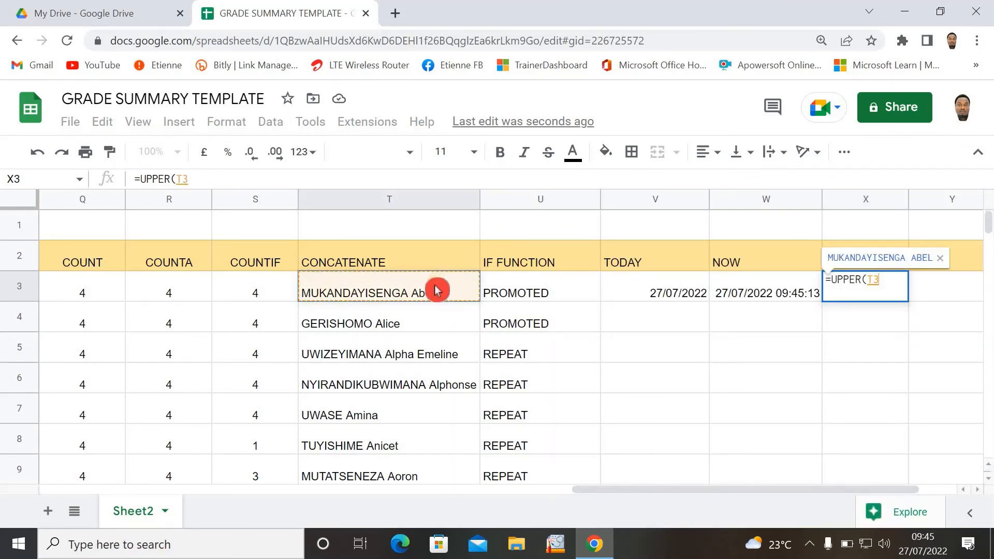
{"action": "key", "text": "Return"}
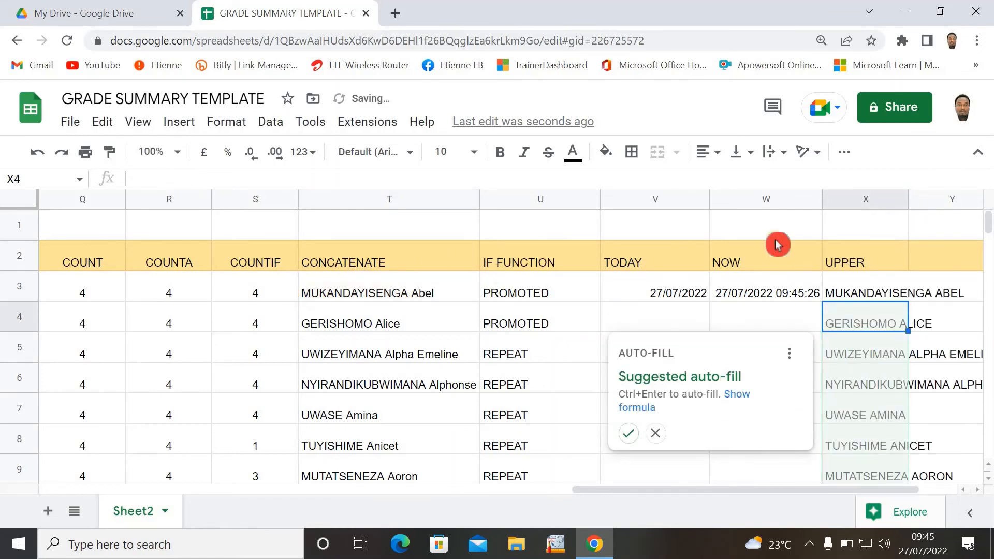
Accept the suggested auto-fill of the UPPER formula down column X and widen the column to fit the names
{"action": "left_click", "coordinate": [629, 440]}
{"action": "left_click_drag", "start_coordinate": [714, 491], "coordinate": [826, 499]}
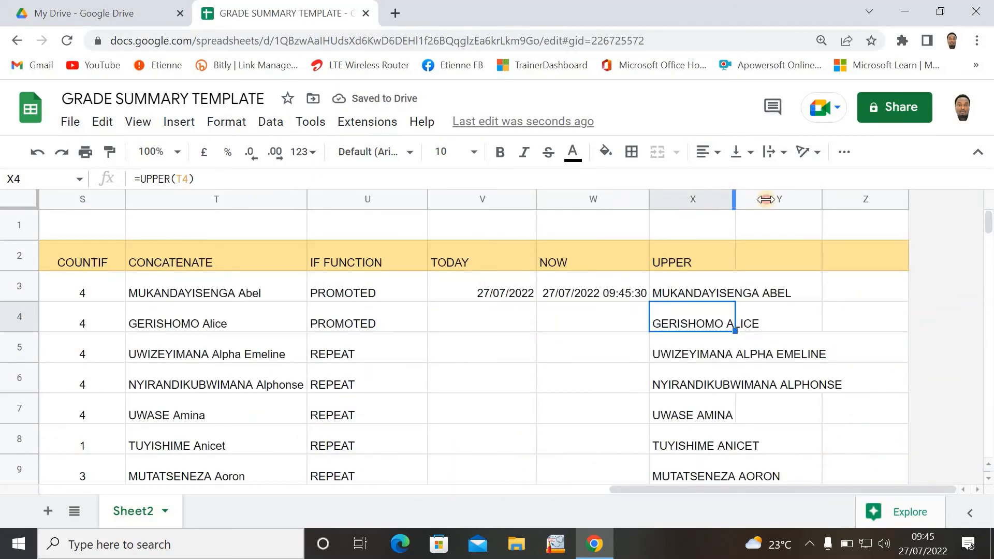
{"action": "left_click_drag", "start_coordinate": [766, 199], "coordinate": [810, 259]}
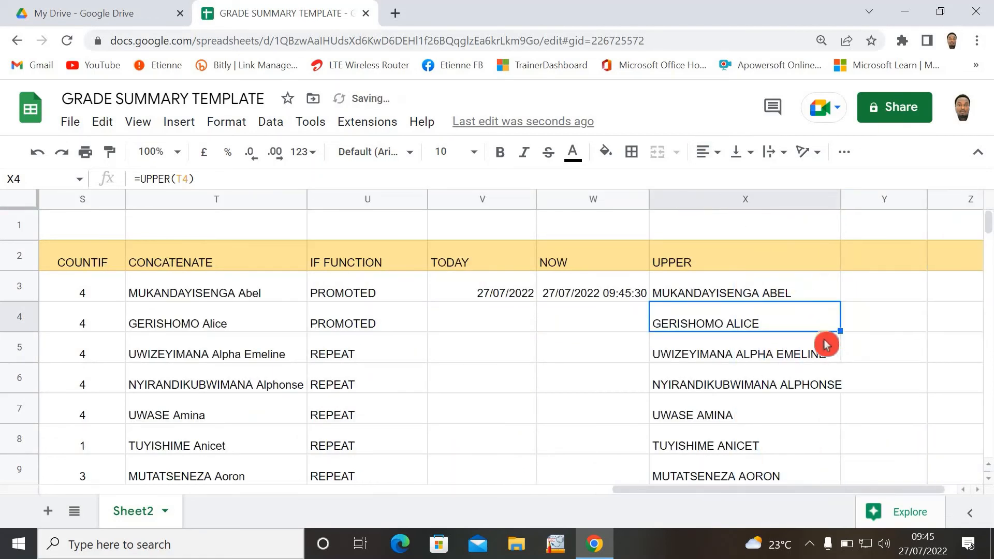
{"action": "left_click", "coordinate": [833, 414]}
{"action": "left_click", "coordinate": [771, 286]}
{"action": "left_click", "coordinate": [710, 395]}
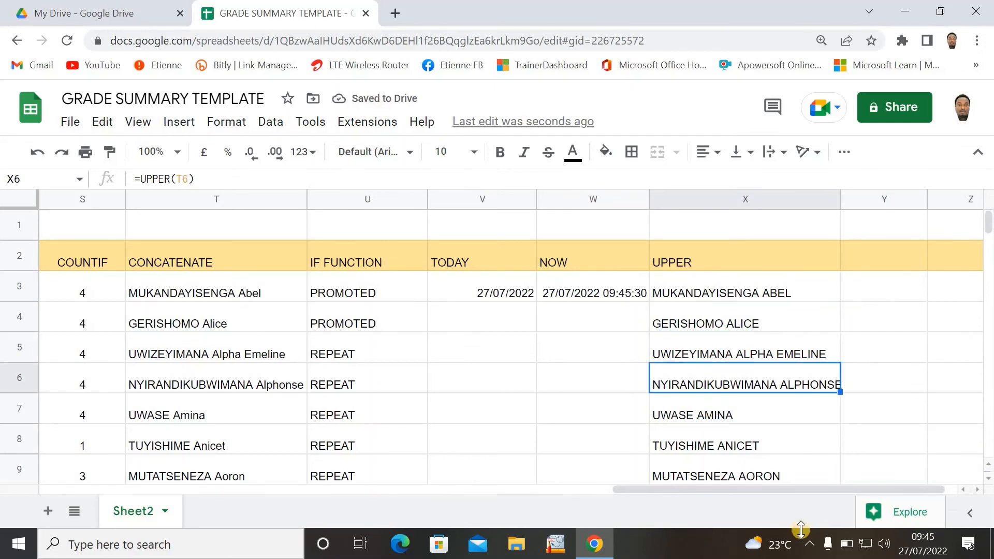
Enter the header LOWER in Y2, next to the UPPER header
{"action": "left_click", "coordinate": [862, 268]}
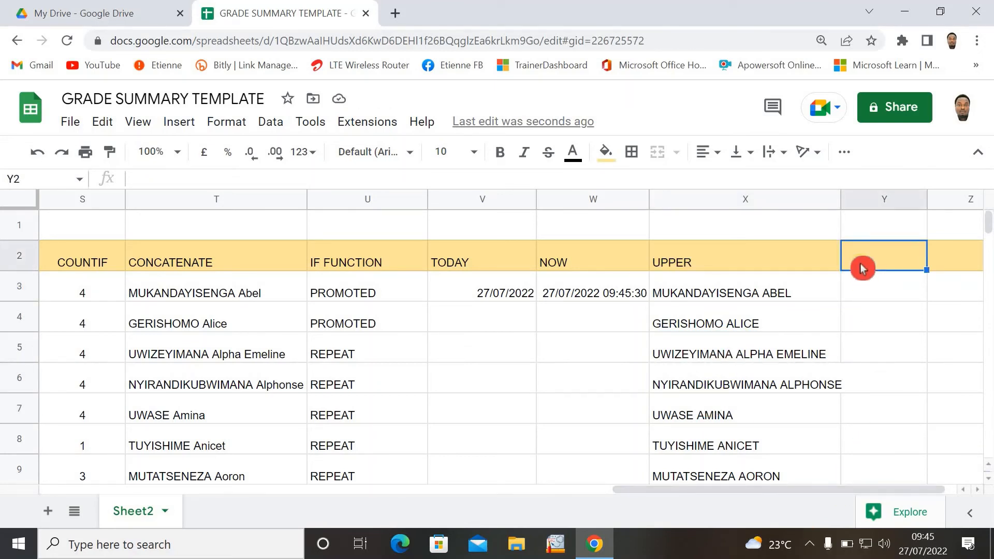
{"action": "type", "text": "LO"}
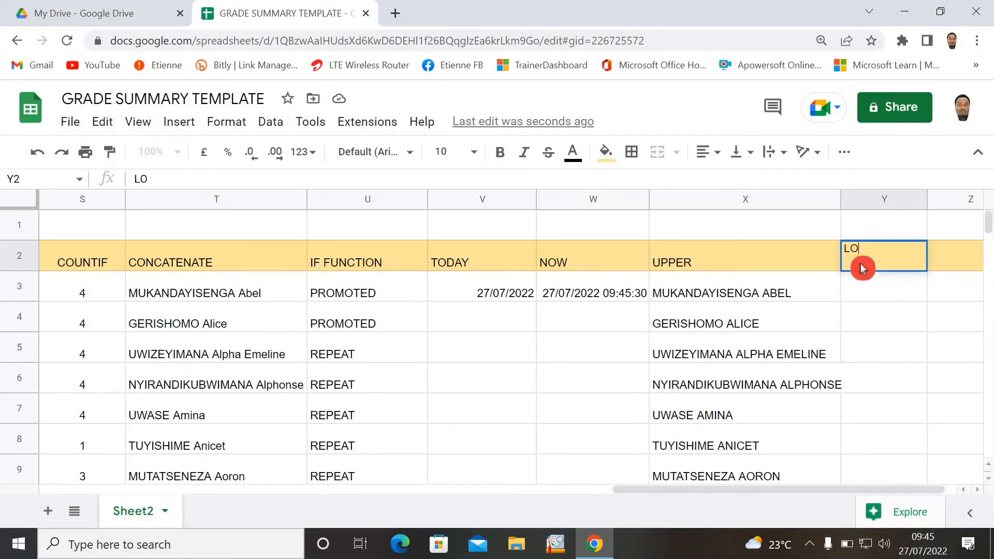
{"action": "type", "text": "WER"}
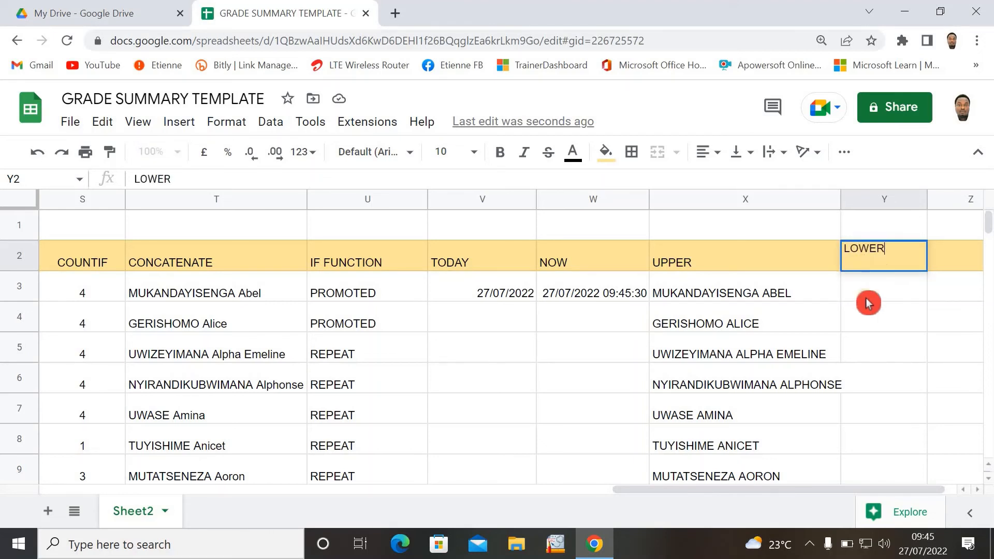
{"action": "key", "text": "Return"}
{"action": "type", "text": "="}
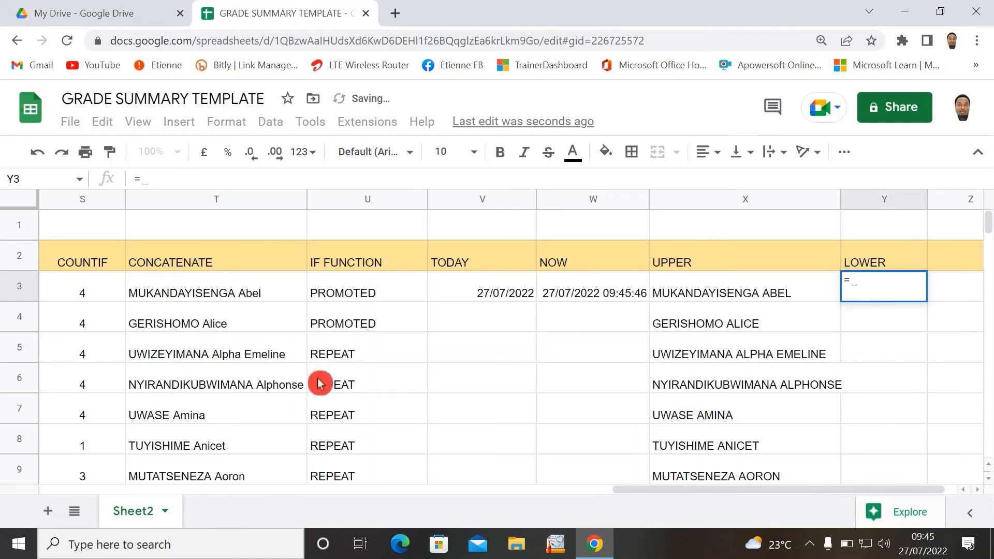
{"action": "left_click", "coordinate": [692, 291]}
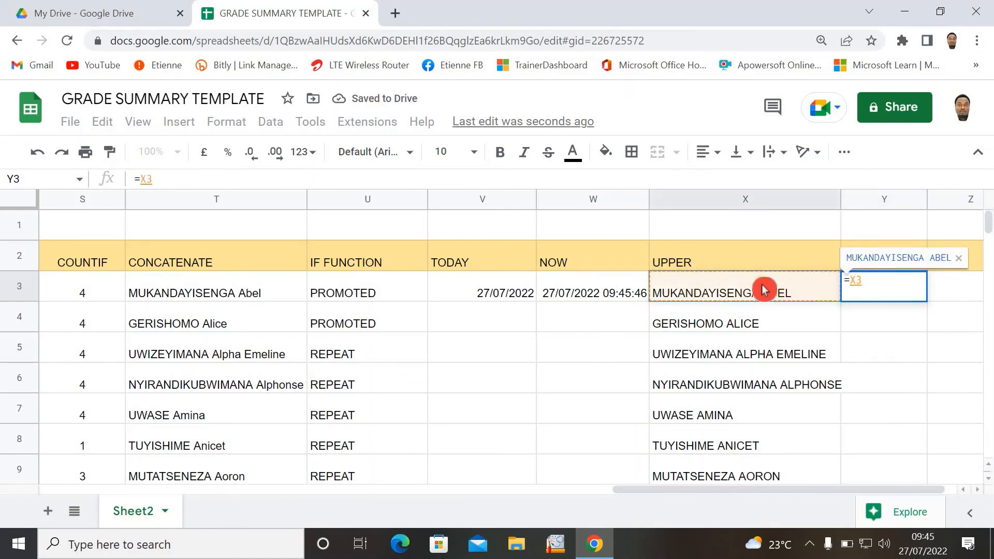
{"action": "key", "text": "BackSpace"}
{"action": "key", "text": "BackSpace"}
{"action": "type", "text": "LOWER("}
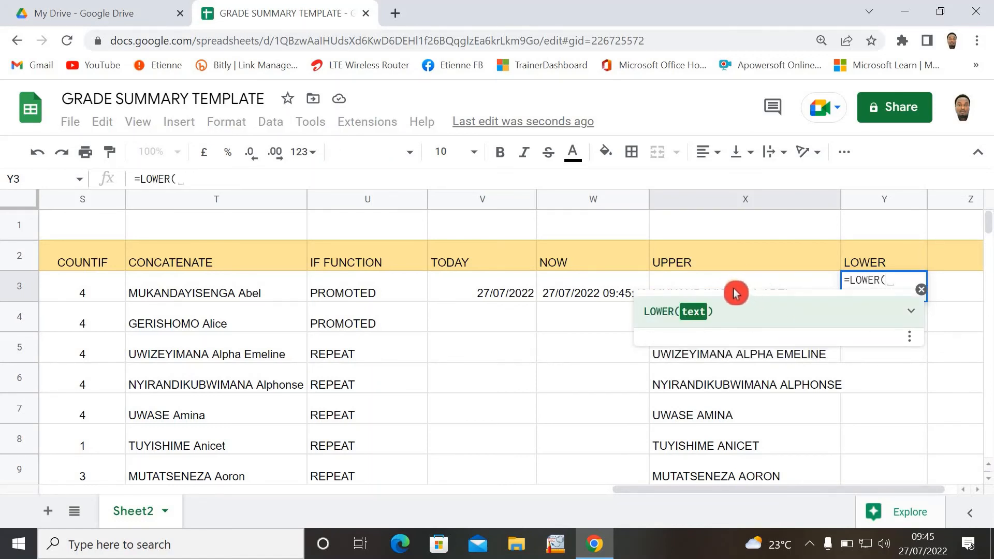
{"action": "left_click", "coordinate": [733, 293]}
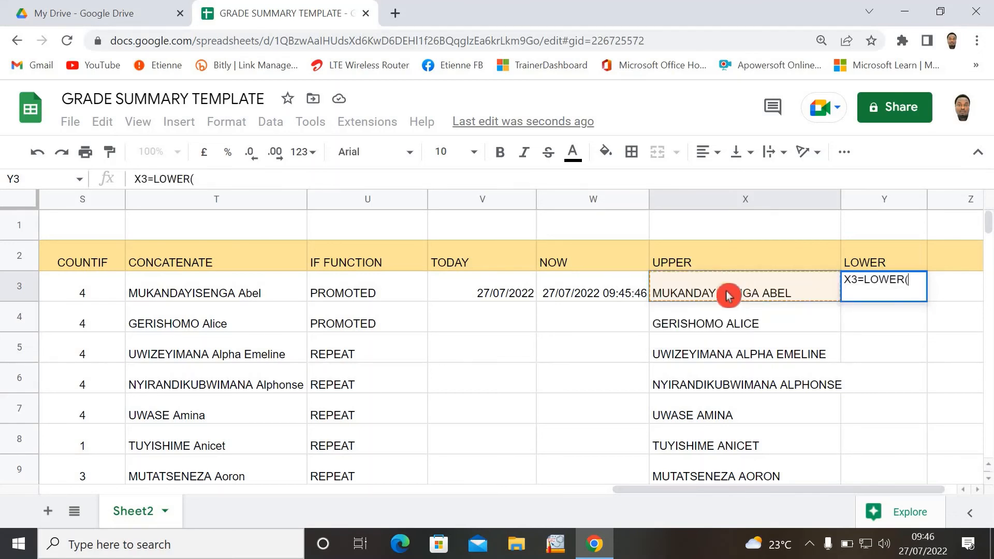
{"action": "key", "text": "BackSpace"}
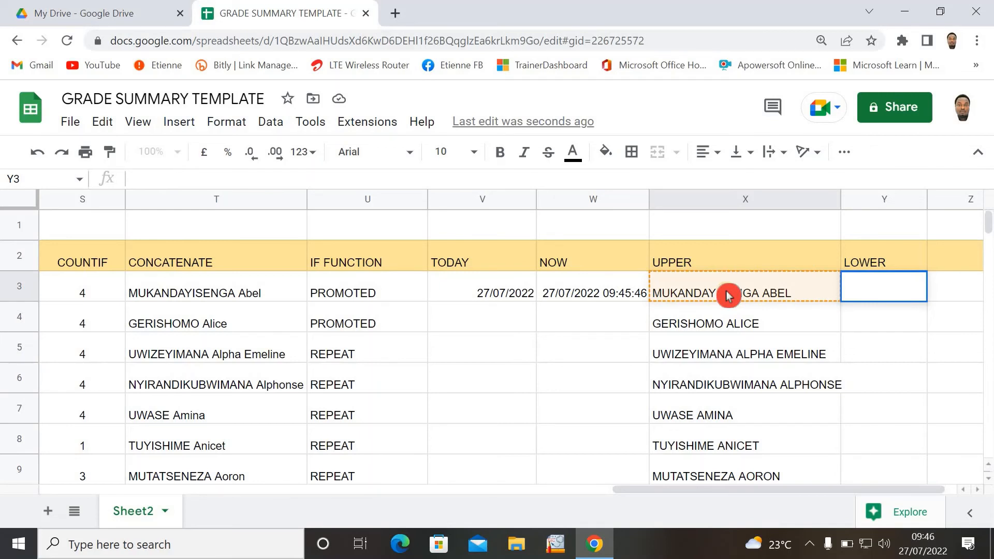
Enter the formula =LOWER(T3) in Y3 to convert the first concatenated name to lower case
{"action": "type", "text": "=LOW"}
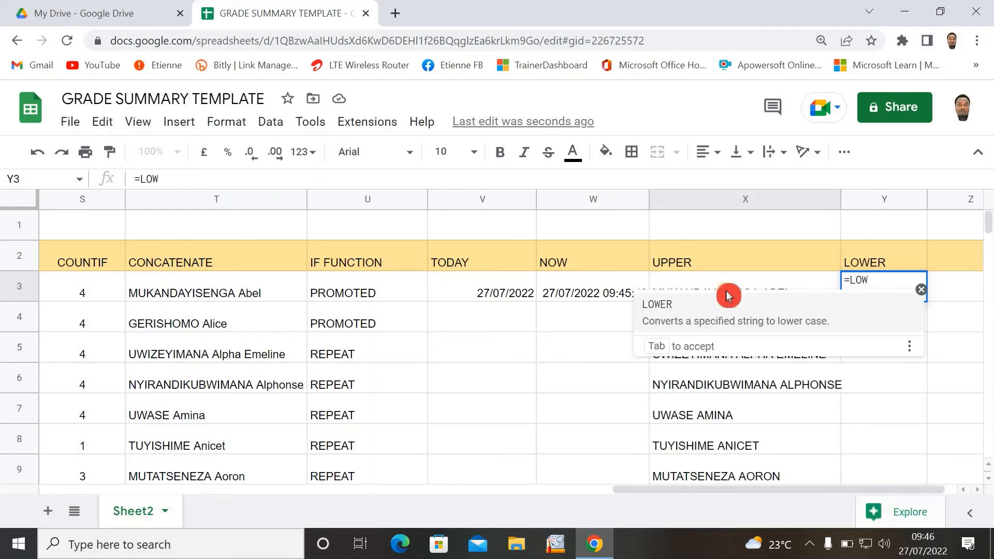
{"action": "type", "text": "ER("}
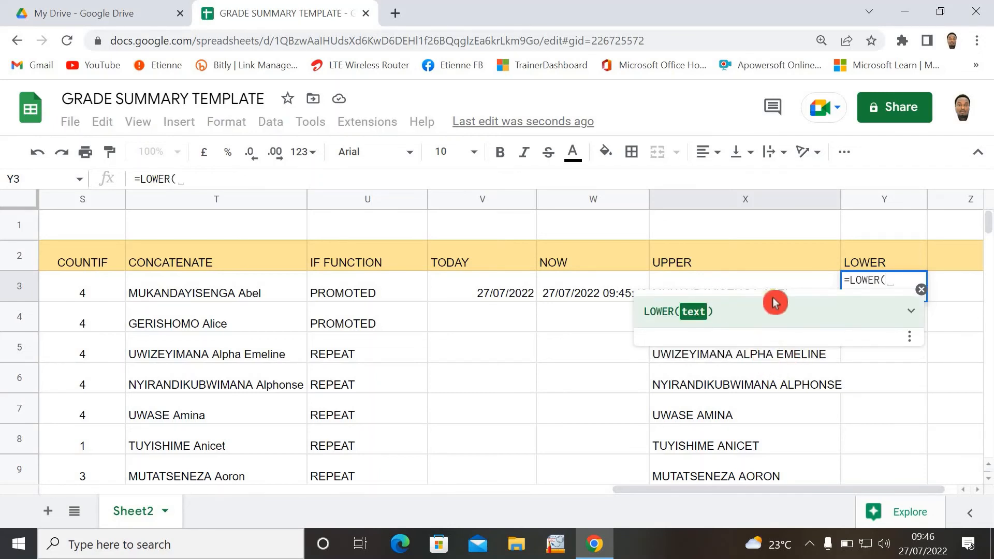
{"action": "left_click", "coordinate": [262, 296]}
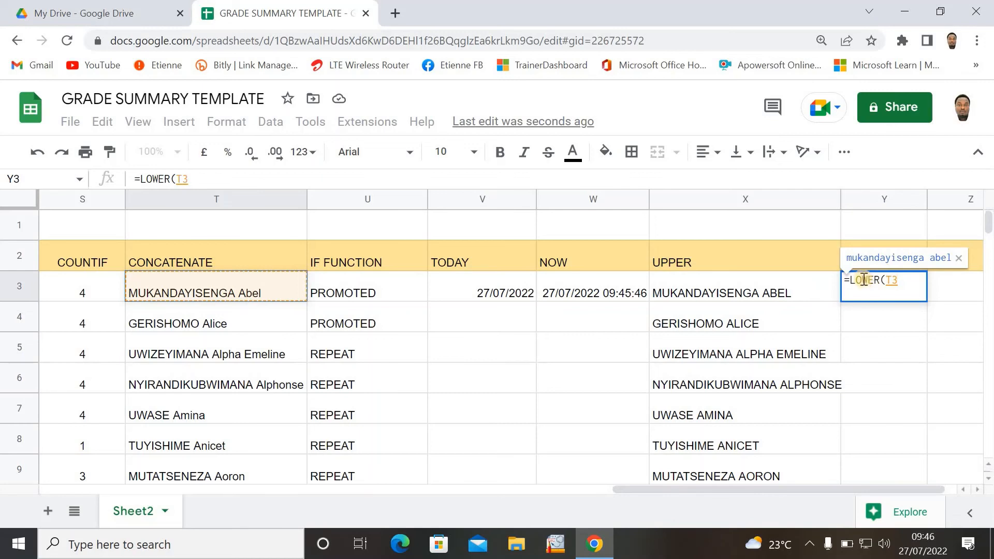
{"action": "key", "text": "Return"}
Accept the suggested auto-fill of the LOWER formula down column Y and widen the column to fit the names
{"action": "left_click", "coordinate": [647, 434]}
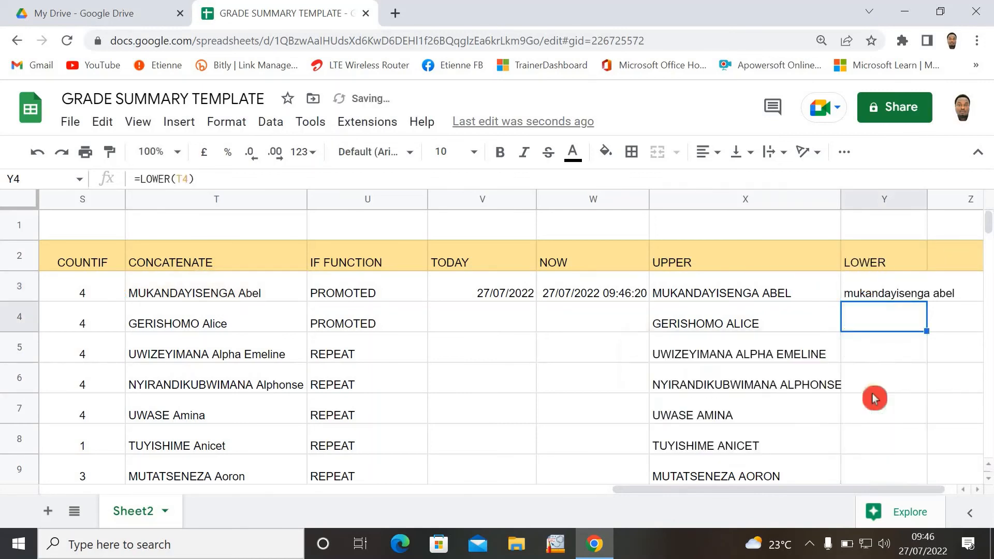
{"action": "scroll", "coordinate": [795, 474], "scroll_direction": "right", "scroll_amount": 1}
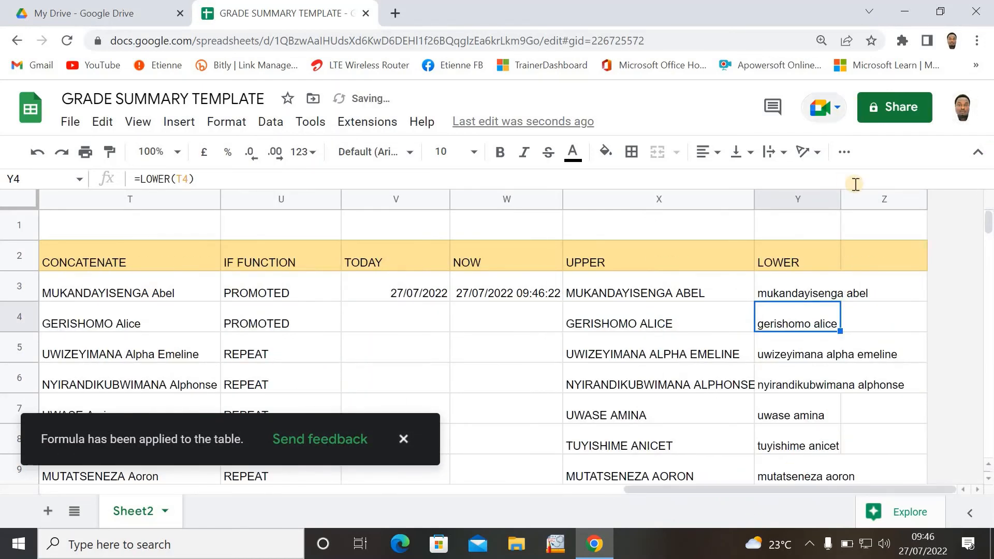
{"action": "left_click_drag", "start_coordinate": [840, 199], "coordinate": [898, 203]}
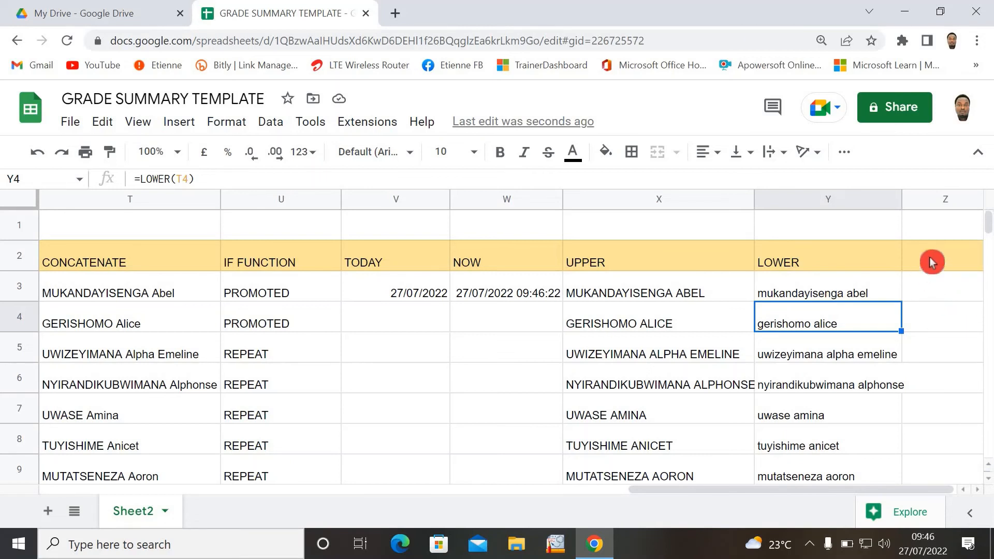
Enter the header PROPER in Z2, next to the LOWER header, and select the empty cell Z3 below it
{"action": "left_click", "coordinate": [961, 253]}
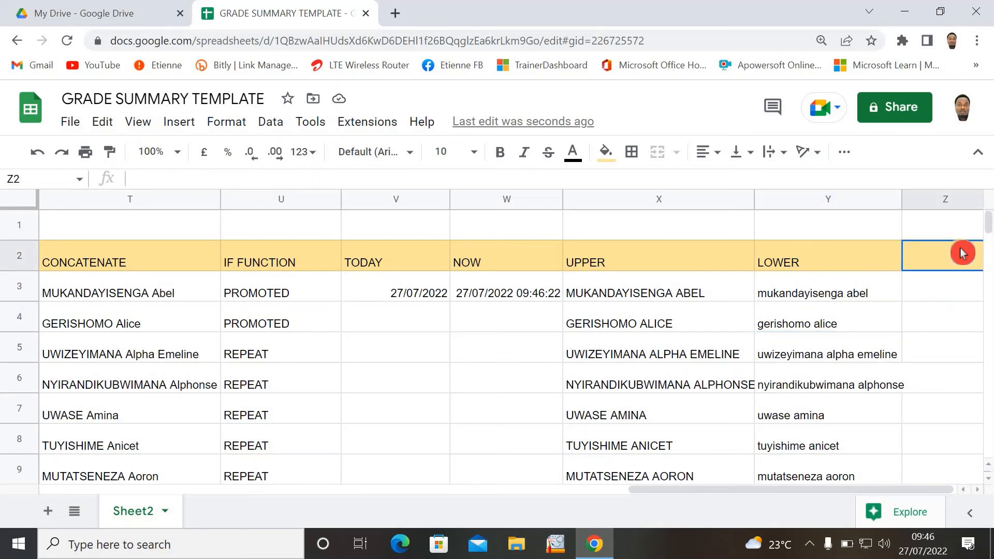
{"action": "type", "text": "PROPER"}
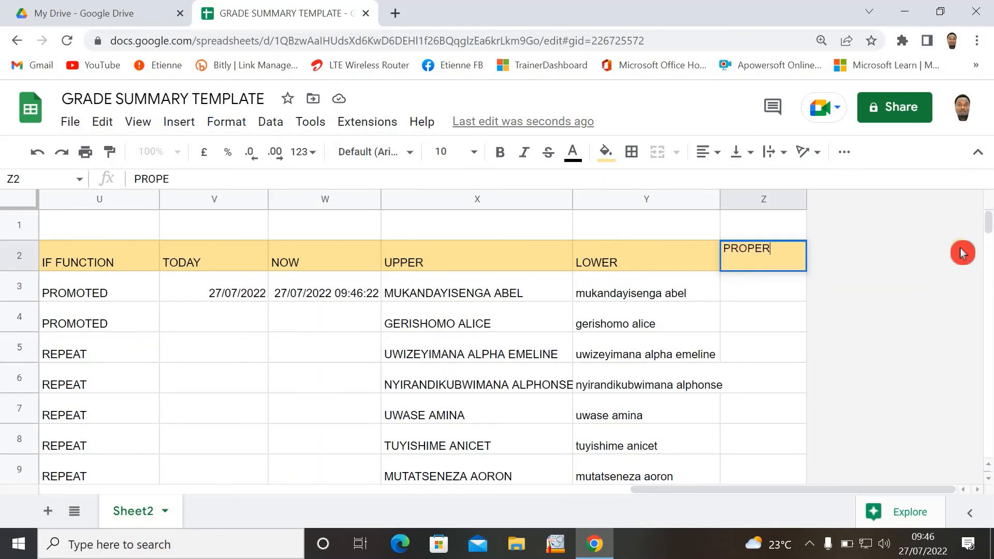
{"action": "left_click", "coordinate": [761, 292]}
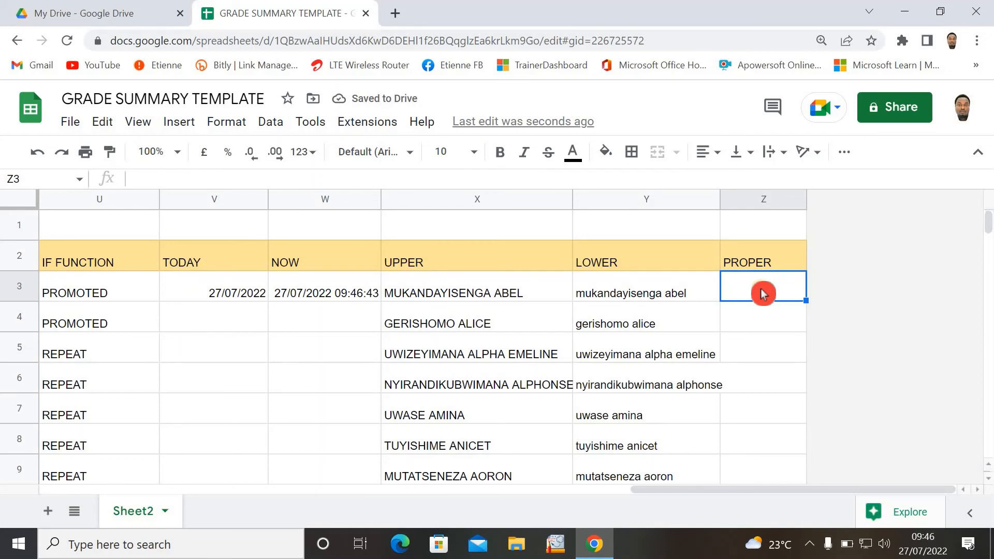
Enter the formula =PROPER(X3) in Z3 and accept the suggested auto-fill down column Z
{"action": "type", "text": "="}
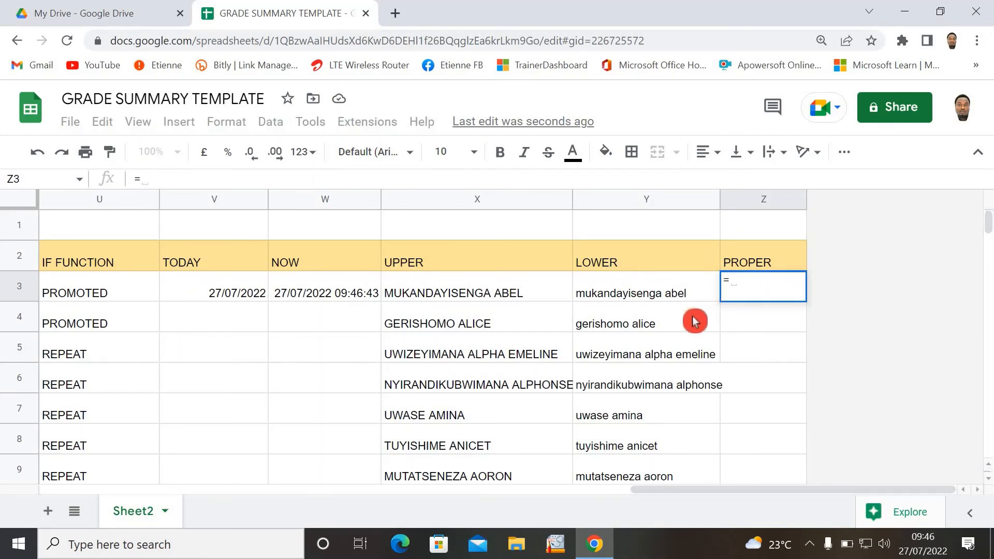
{"action": "type", "text": "PRO"}
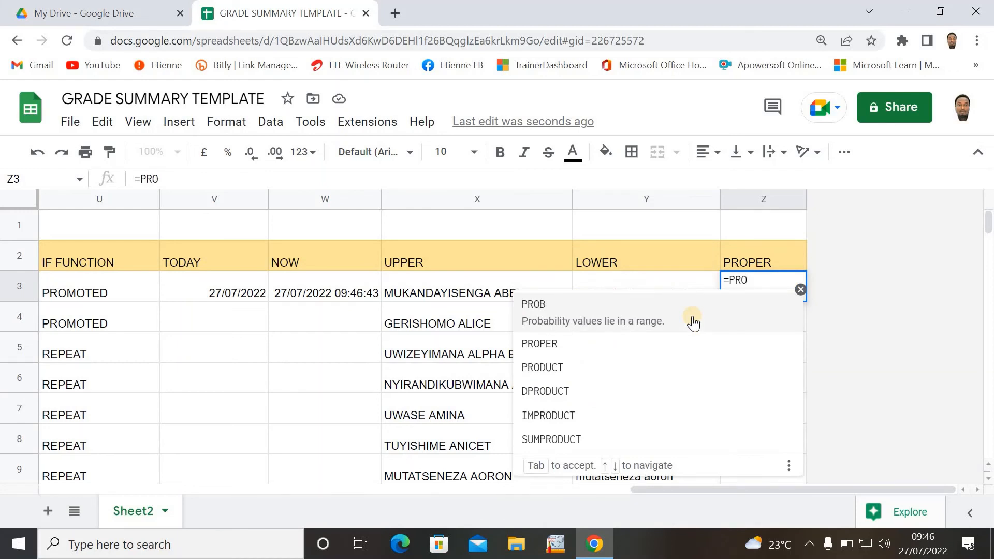
{"action": "type", "text": "PE"}
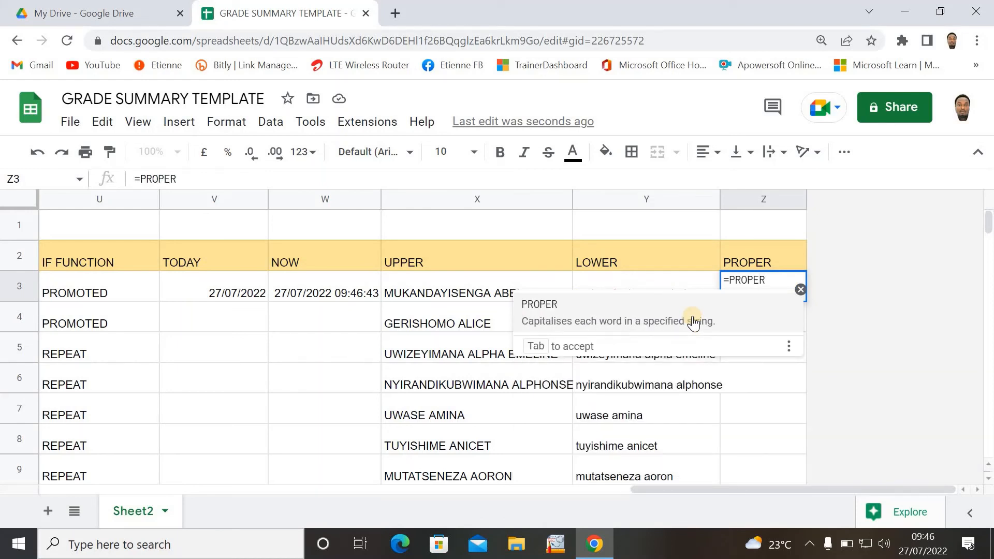
{"action": "type", "text": "R"}
{"action": "left_click", "coordinate": [694, 321]}
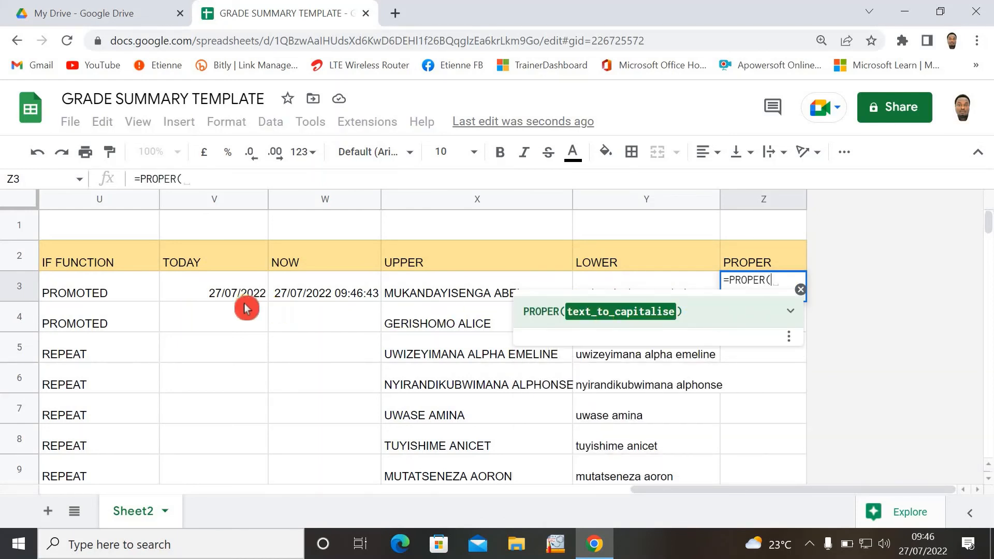
{"action": "left_click", "coordinate": [460, 298]}
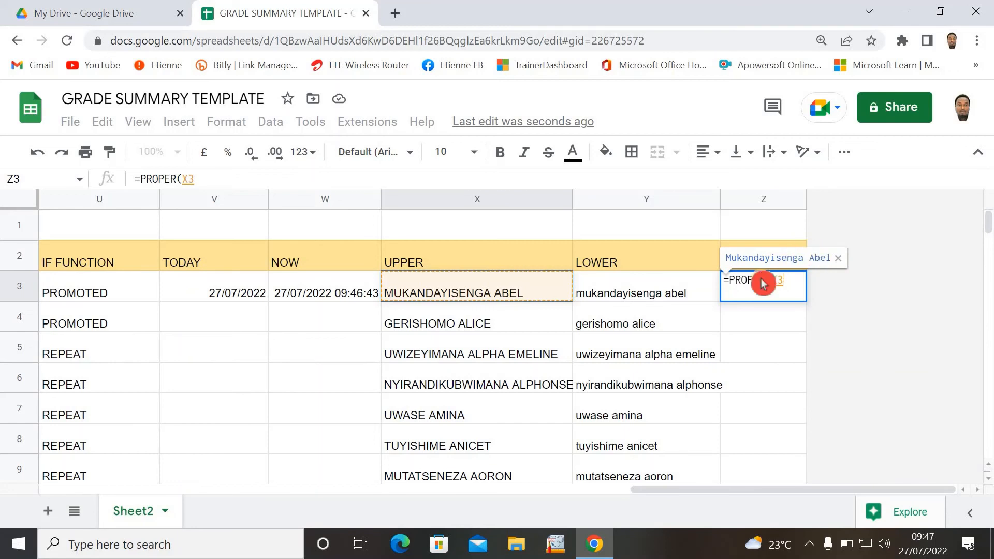
{"action": "key", "text": "Return"}
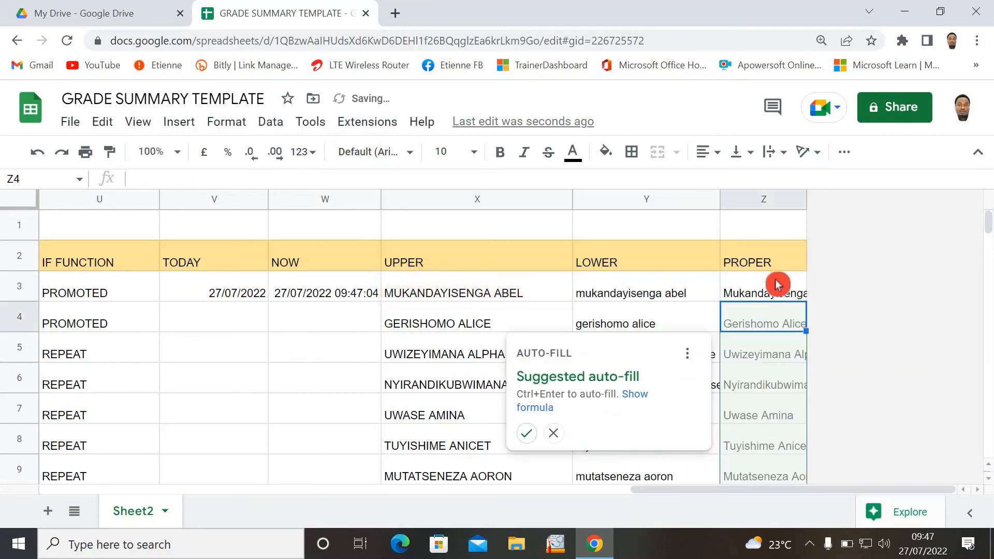
{"action": "left_click", "coordinate": [526, 433]}
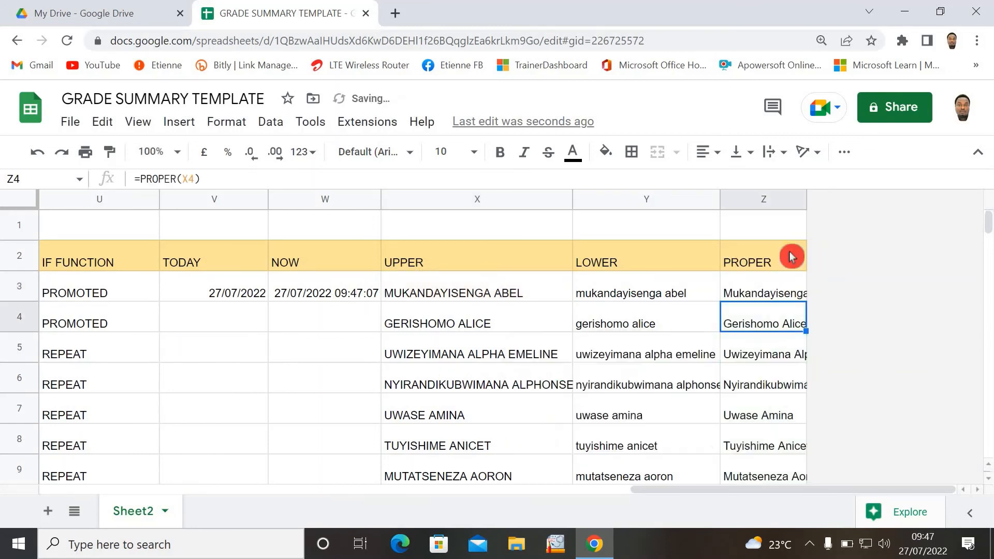
Insert one column to the right of column Z and widen column Z to fit the proper-case names
{"action": "left_click", "coordinate": [759, 203]}
{"action": "right_click", "coordinate": [759, 203]}
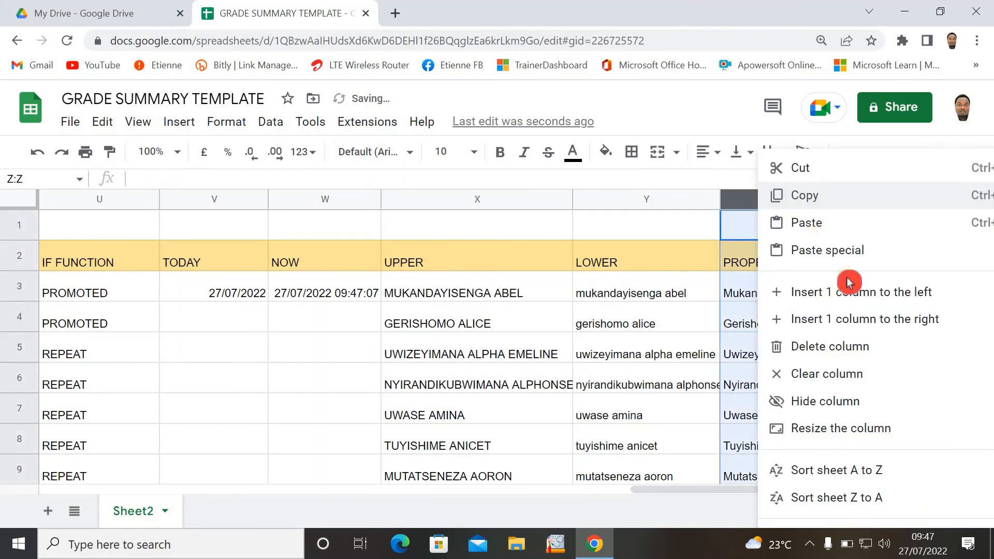
{"action": "left_click", "coordinate": [853, 322]}
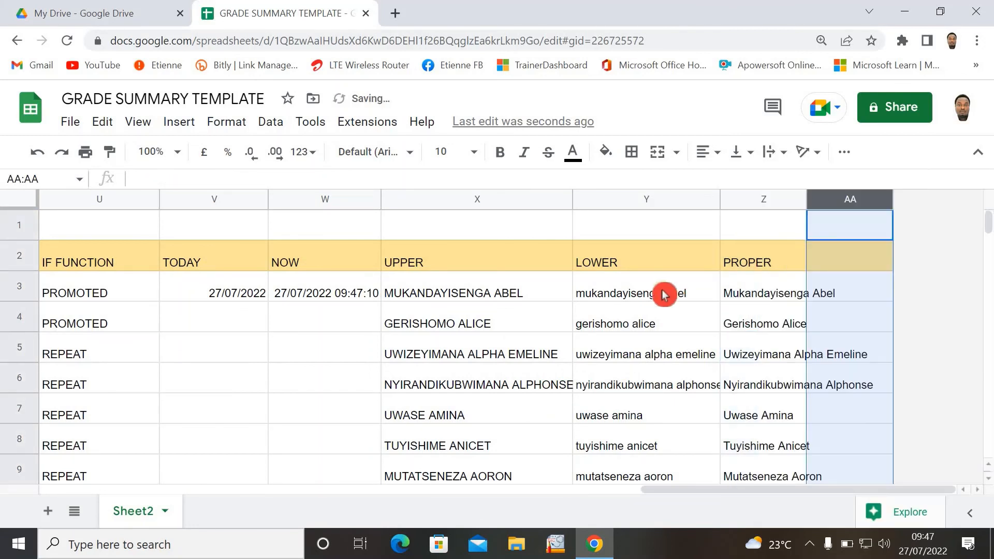
{"action": "left_click", "coordinate": [748, 340]}
{"action": "key", "text": "Return"}
{"action": "left_click", "coordinate": [887, 288]}
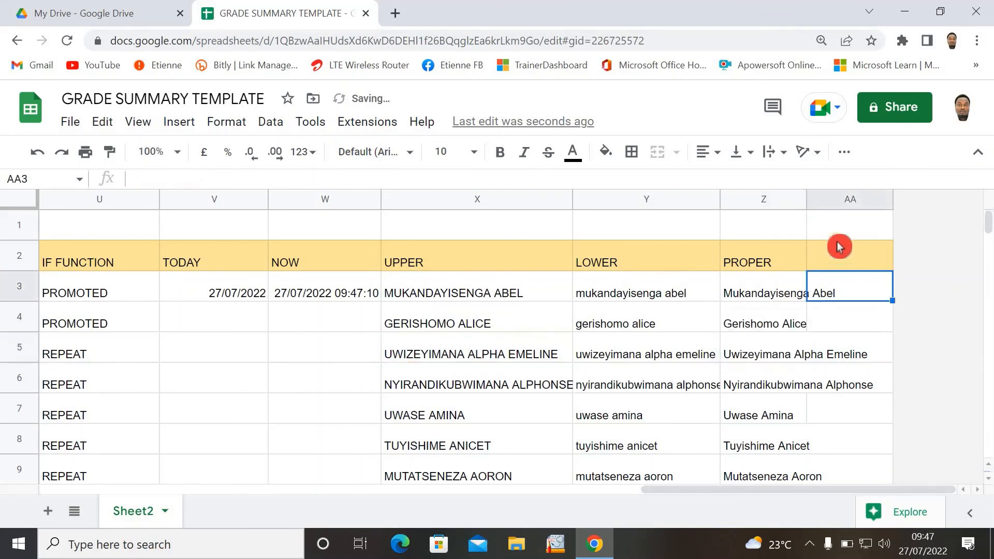
{"action": "left_click_drag", "start_coordinate": [805, 206], "coordinate": [880, 210]}
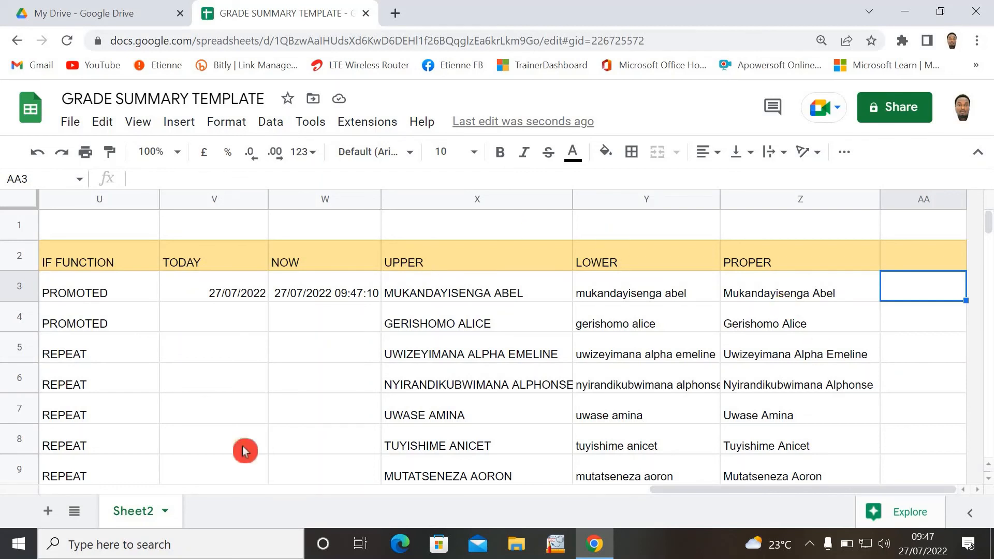
Enter the header LEN in AA2 and insert one column to the right of column AA
{"action": "left_click", "coordinate": [914, 254]}
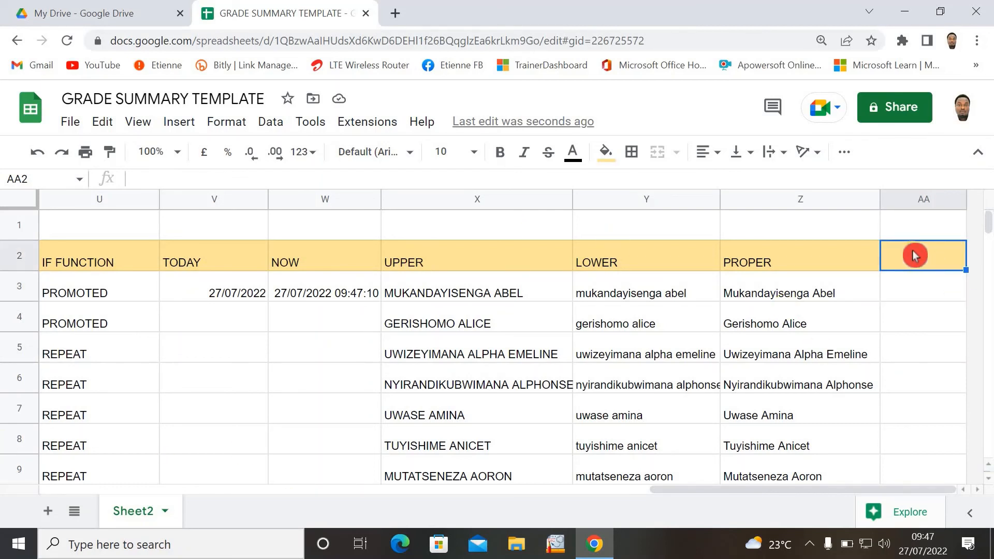
{"action": "type", "text": "LEN"}
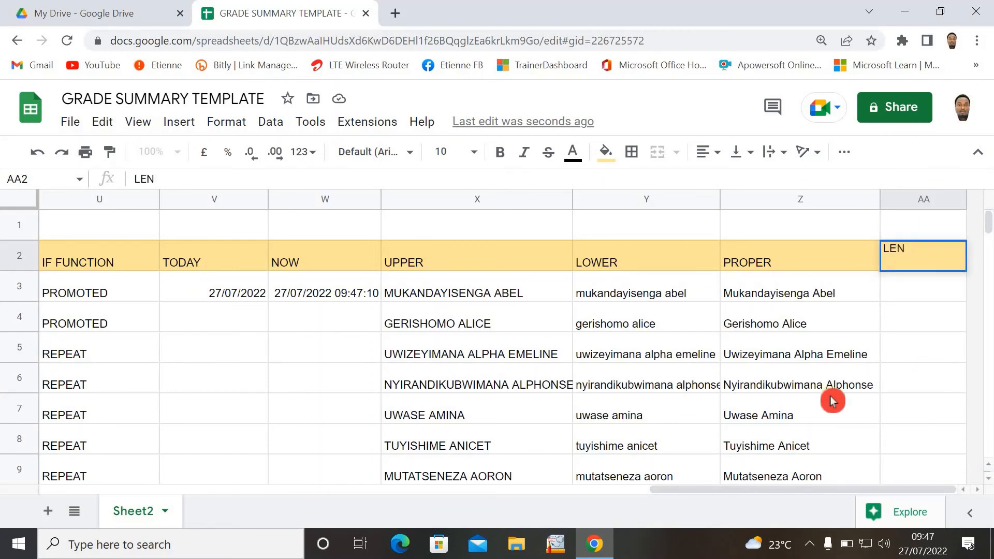
{"action": "key", "text": "Return"}
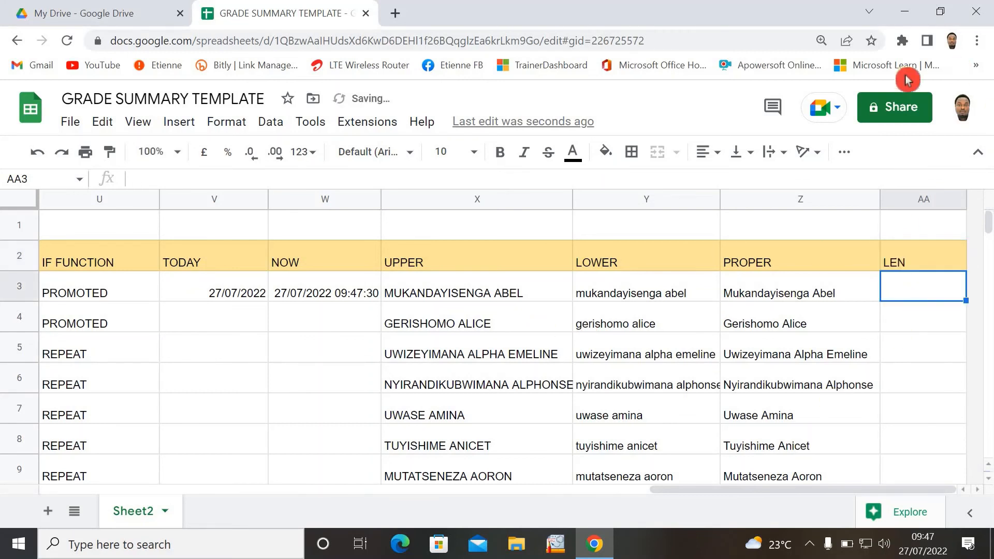
{"action": "right_click", "coordinate": [916, 199]}
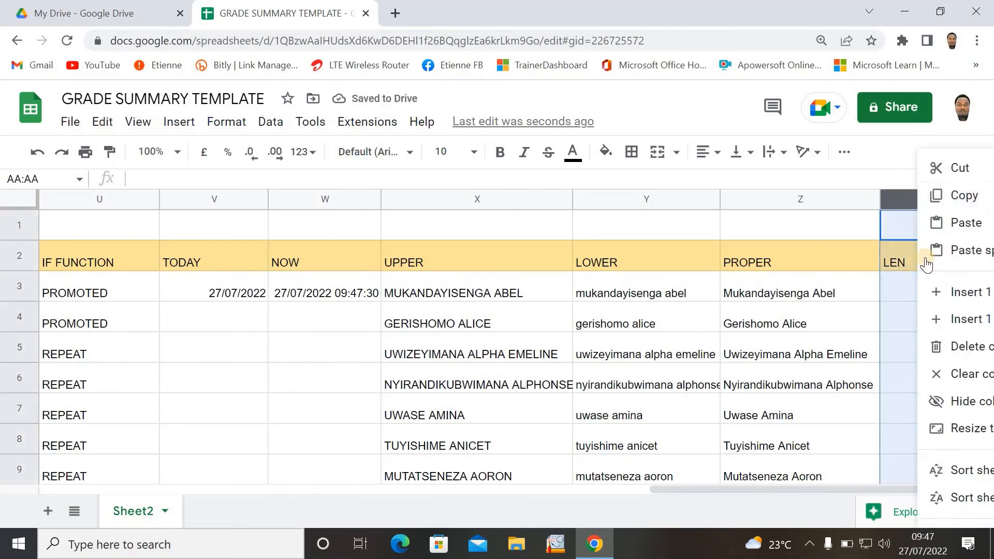
{"action": "left_click", "coordinate": [957, 321]}
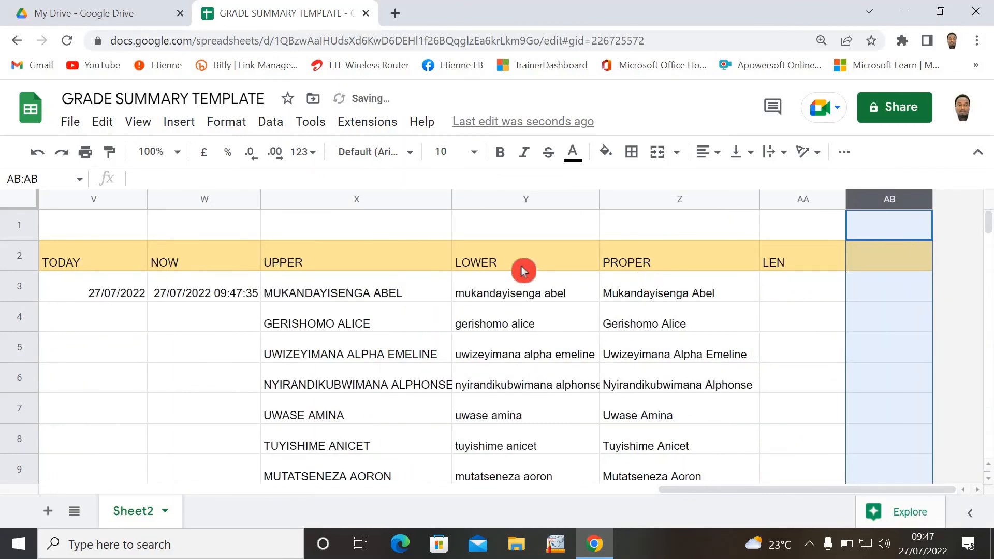
Enter the formula =LEN(X3) in AA3 and accept the suggested auto-fill down column AA
{"action": "left_click", "coordinate": [795, 291]}
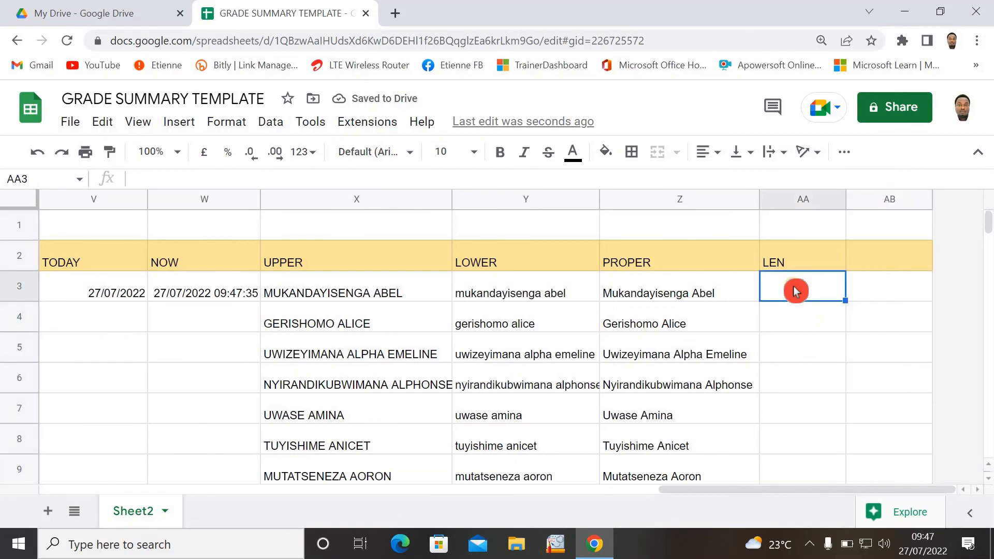
{"action": "type", "text": "="}
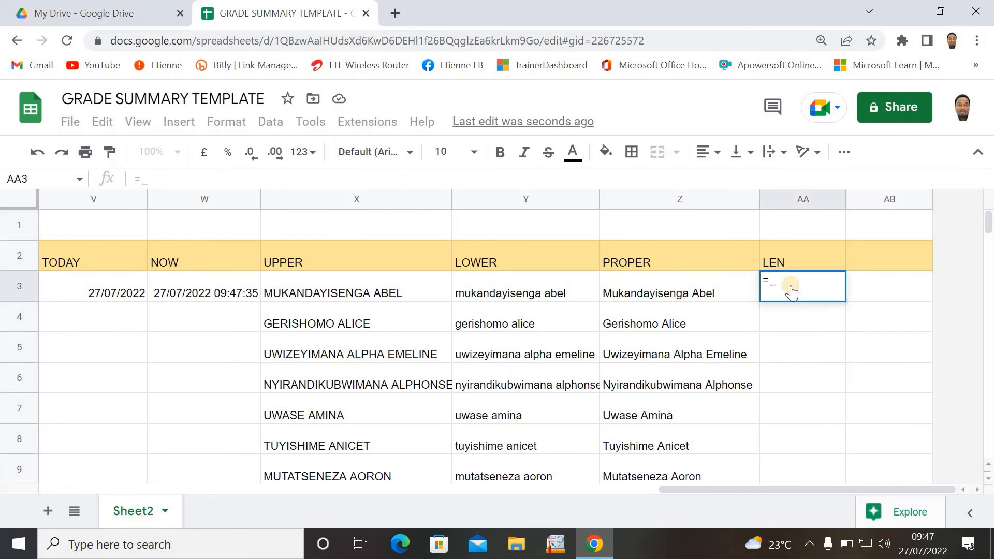
{"action": "type", "text": "LEN"}
{"action": "key", "text": "BackSpace"}
{"action": "type", "text": "N"}
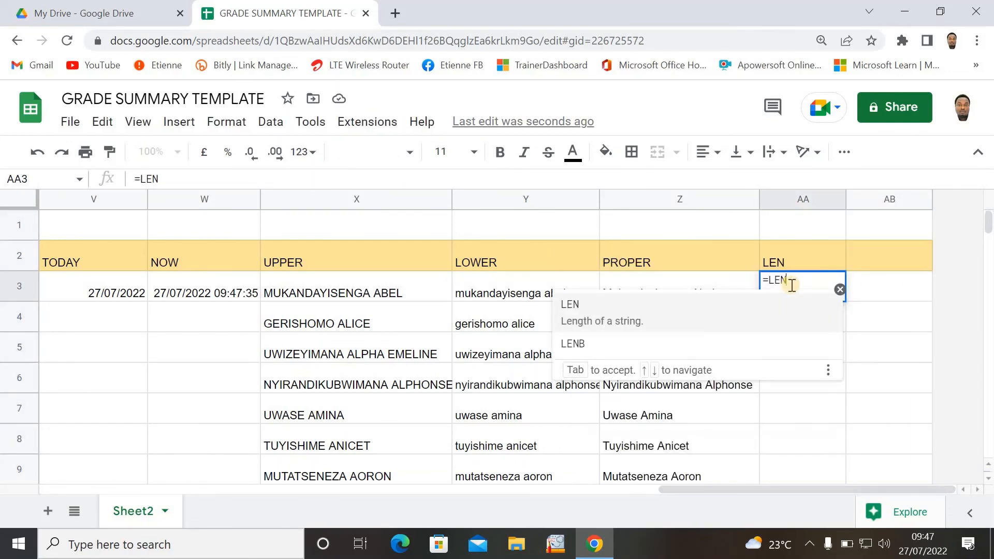
{"action": "type", "text": "("}
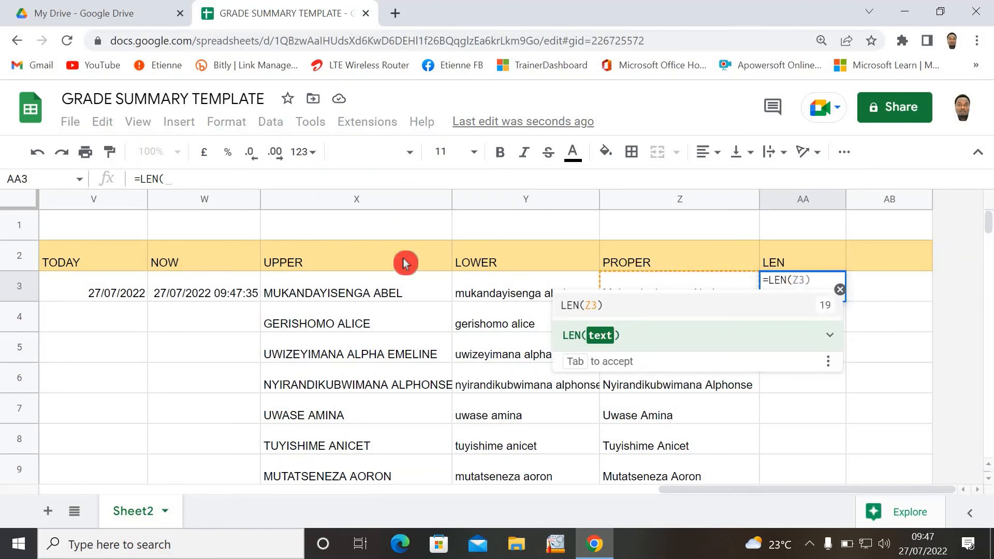
{"action": "left_click", "coordinate": [393, 286]}
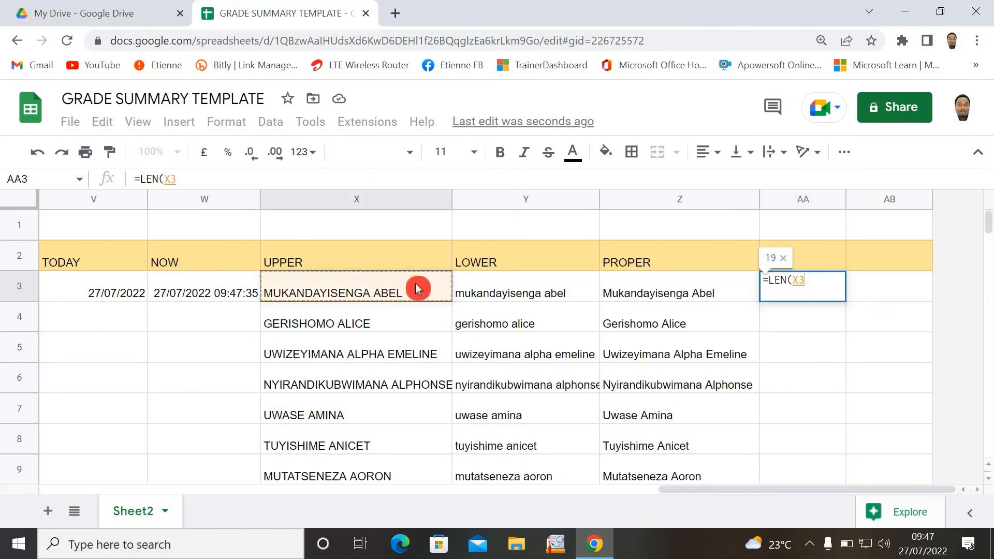
{"action": "key", "text": "Return"}
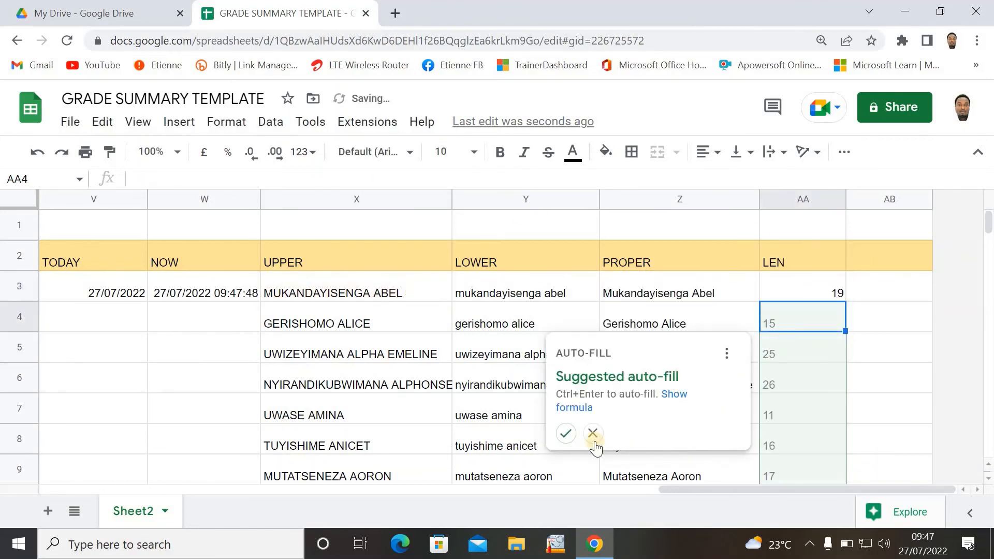
{"action": "left_click", "coordinate": [567, 432]}
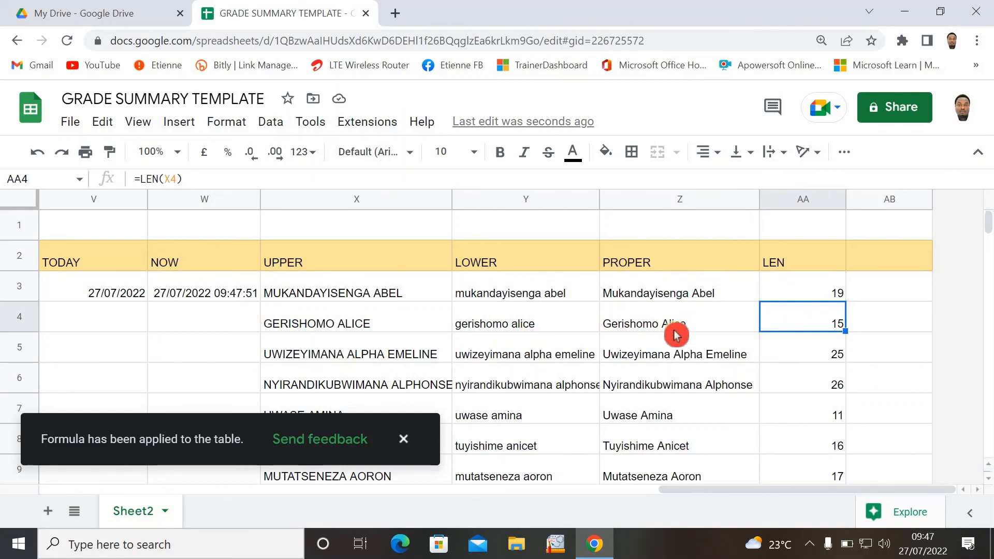
Enter the header CONVERT in AB2, next to the LEN header
{"action": "left_click", "coordinate": [642, 327]}
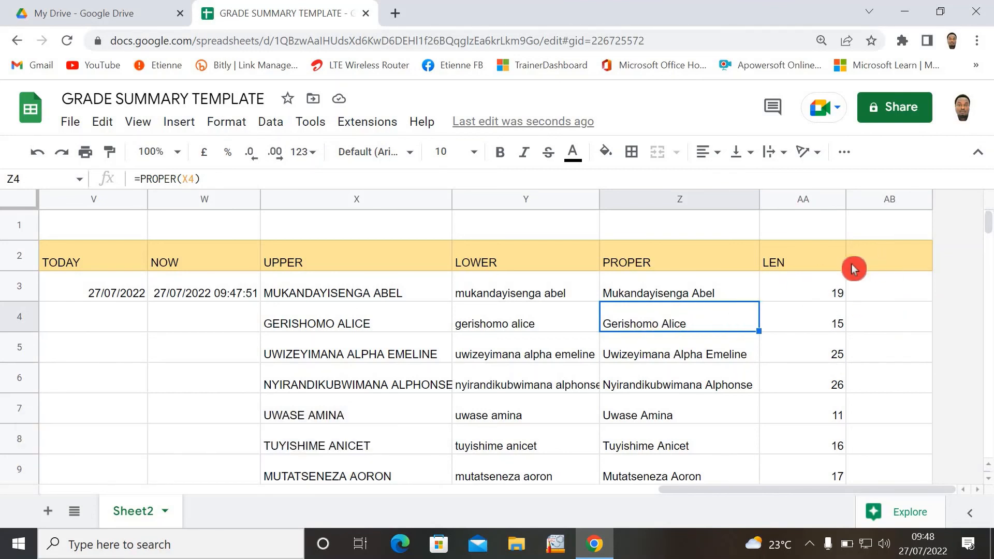
{"action": "left_click", "coordinate": [884, 263]}
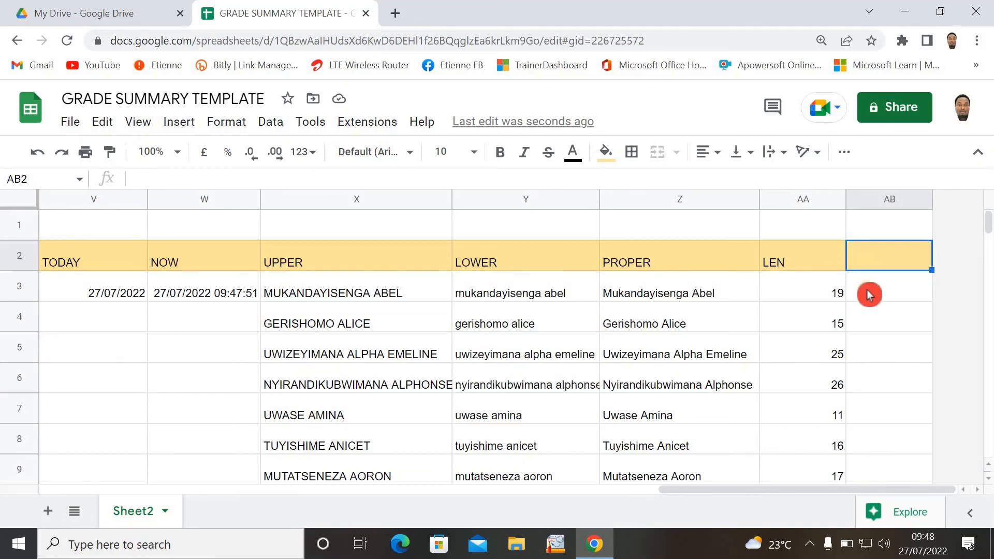
{"action": "type", "text": "CONVERT"}
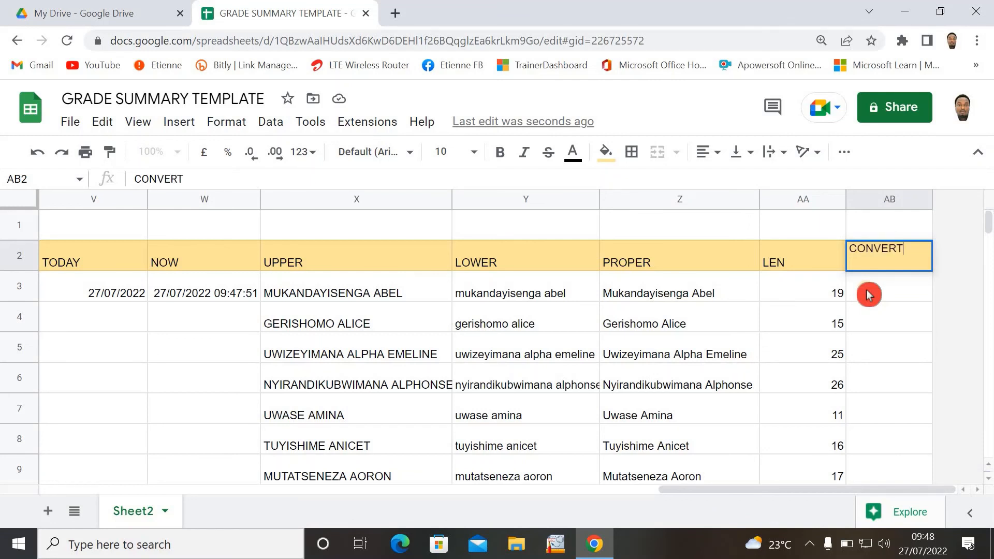
{"action": "key", "text": "Return"}
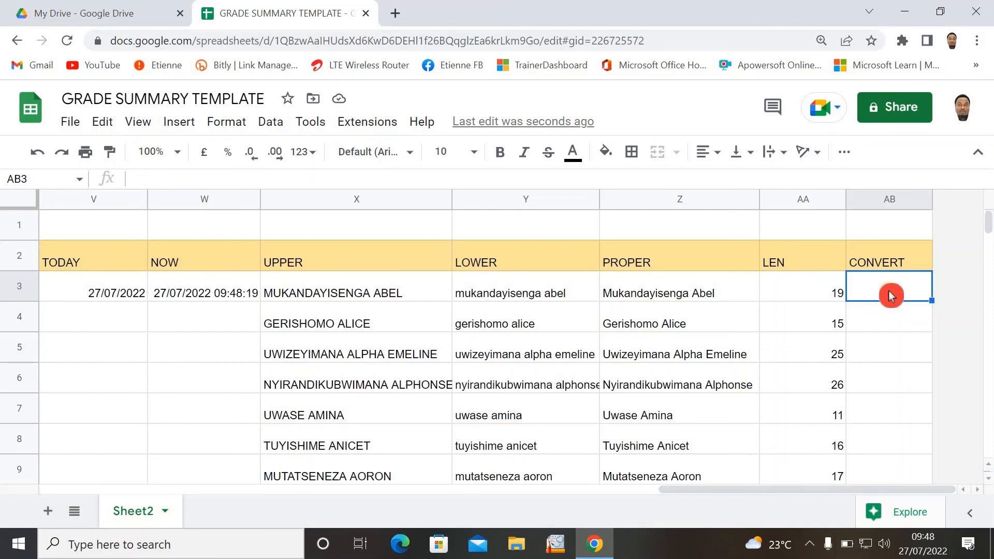
Enter the number 293 in Y1, above the LOWER header, as the value for the conversion
{"action": "left_click", "coordinate": [564, 237]}
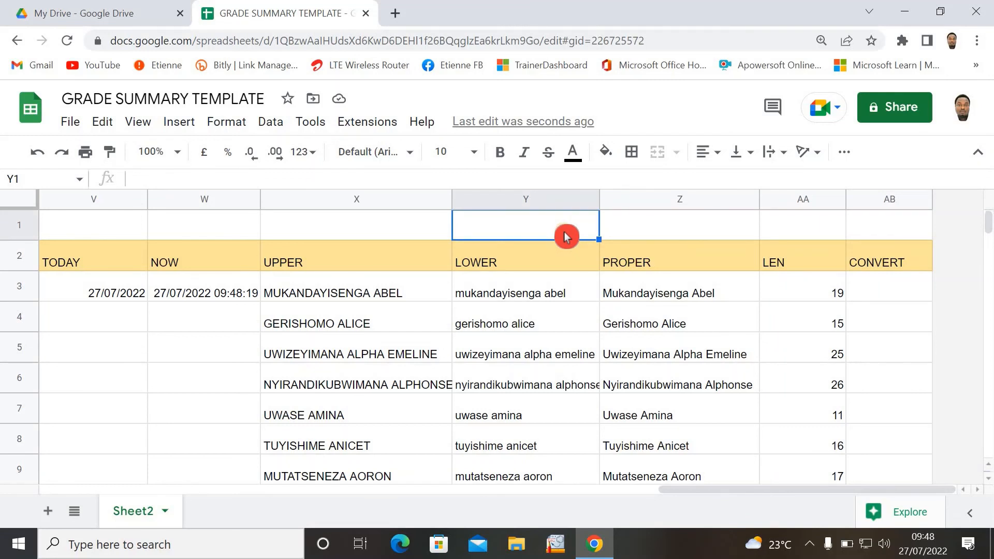
{"action": "type", "text": "29"}
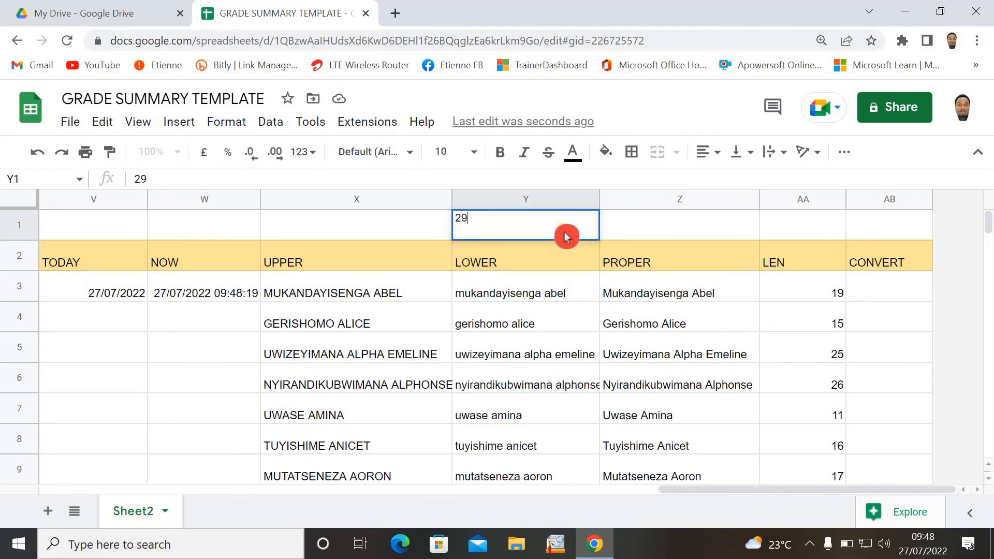
{"action": "type", "text": "3"}
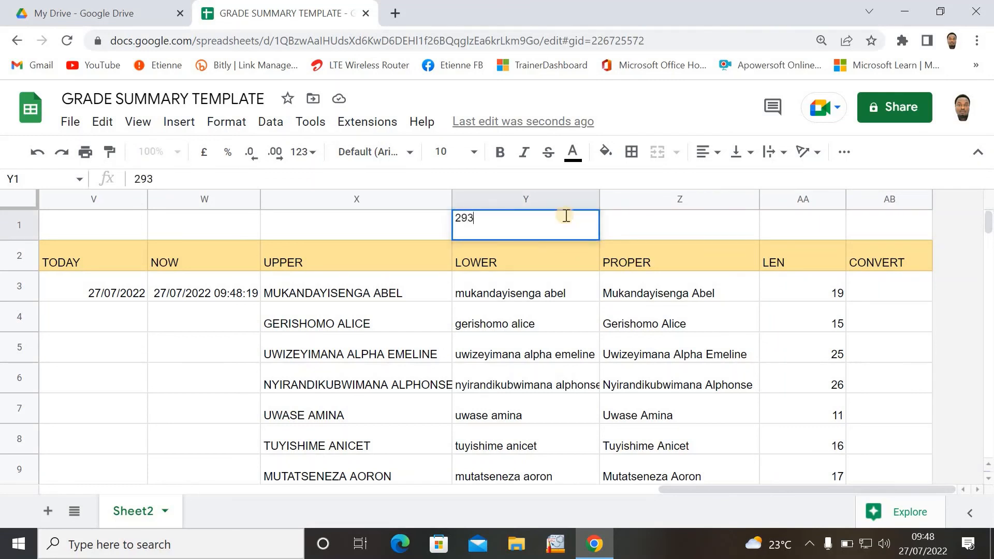
Enter the unit K in Z1 beside the 293 value, deleting the auto-completed name text after the letter
{"action": "left_click", "coordinate": [634, 224]}
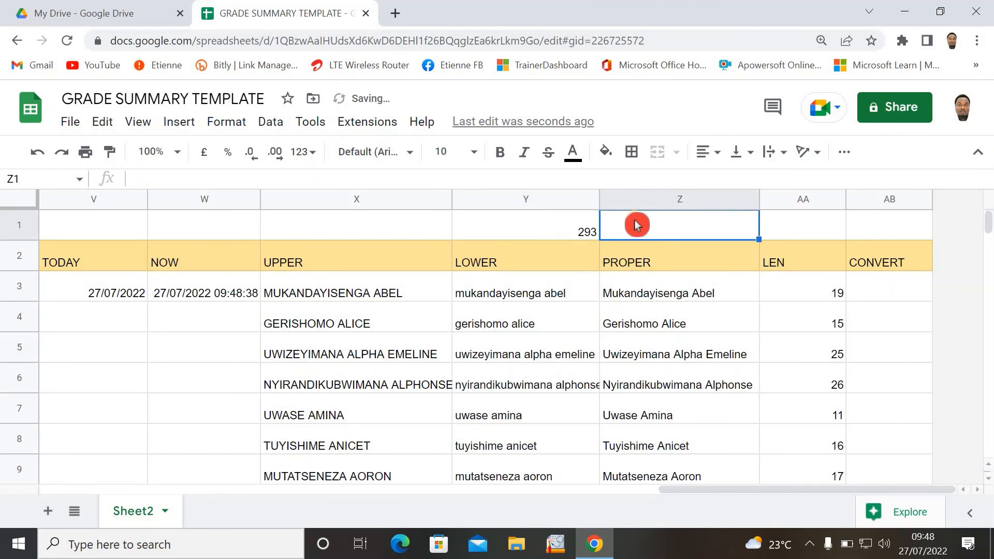
{"action": "type", "text": "K"}
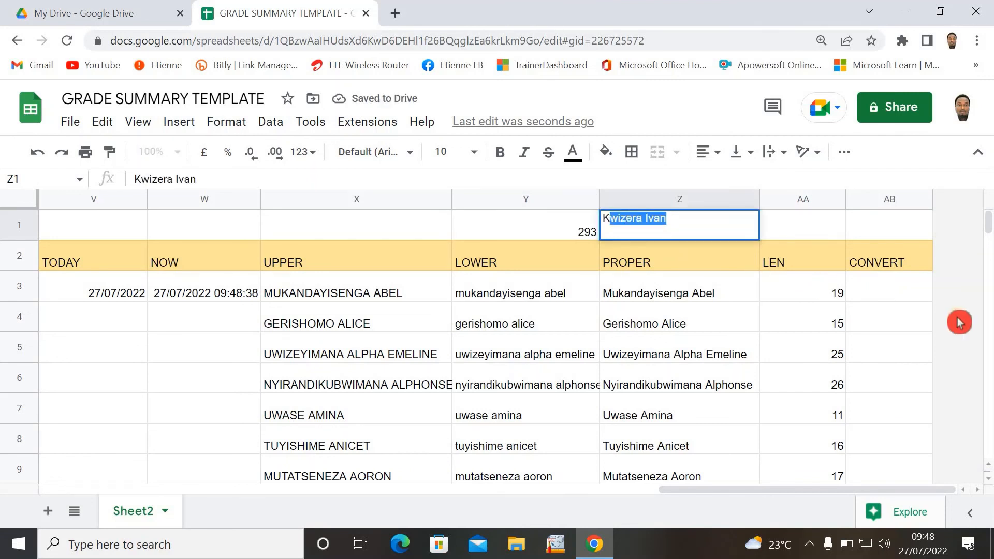
{"action": "left_click", "coordinate": [926, 317]}
{"action": "double_click", "coordinate": [656, 237]}
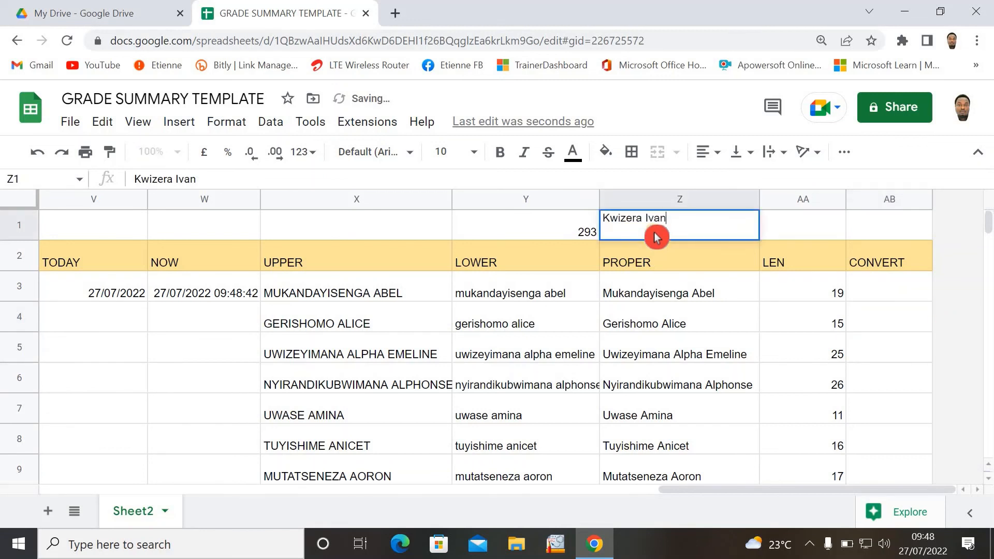
{"action": "key", "text": "BackSpace"}
{"action": "key", "text": "BackSpace"}
{"action": "key", "text": "BackSpace"}
{"action": "key", "text": "BackSpace"}
{"action": "key", "text": "BackSpace"}
{"action": "key", "text": "BackSpace"}
{"action": "key", "text": "BackSpace"}
{"action": "key", "text": "BackSpace"}
{"action": "key", "text": "BackSpace"}
{"action": "key", "text": "BackSpace"}
{"action": "key", "text": "BackSpace"}
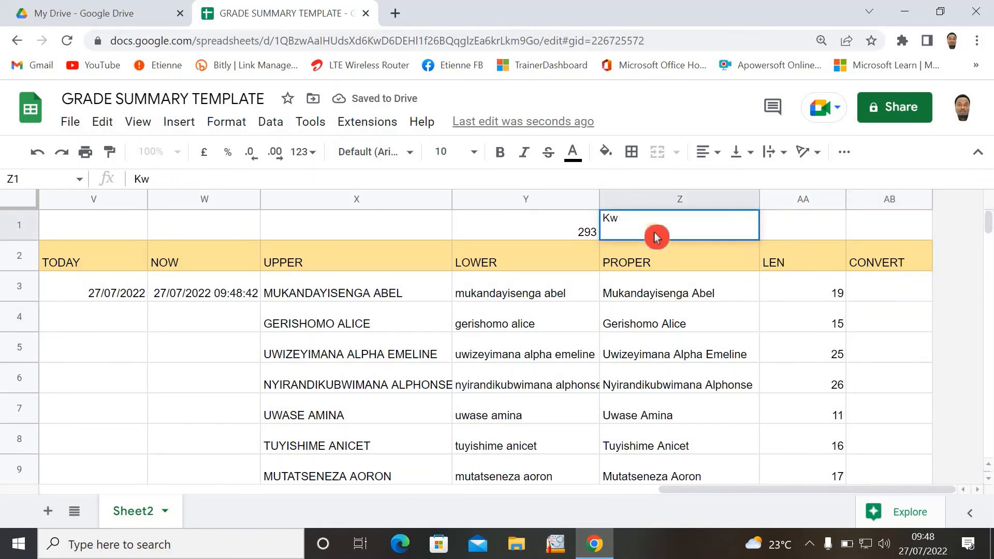
{"action": "left_click", "coordinate": [833, 234]}
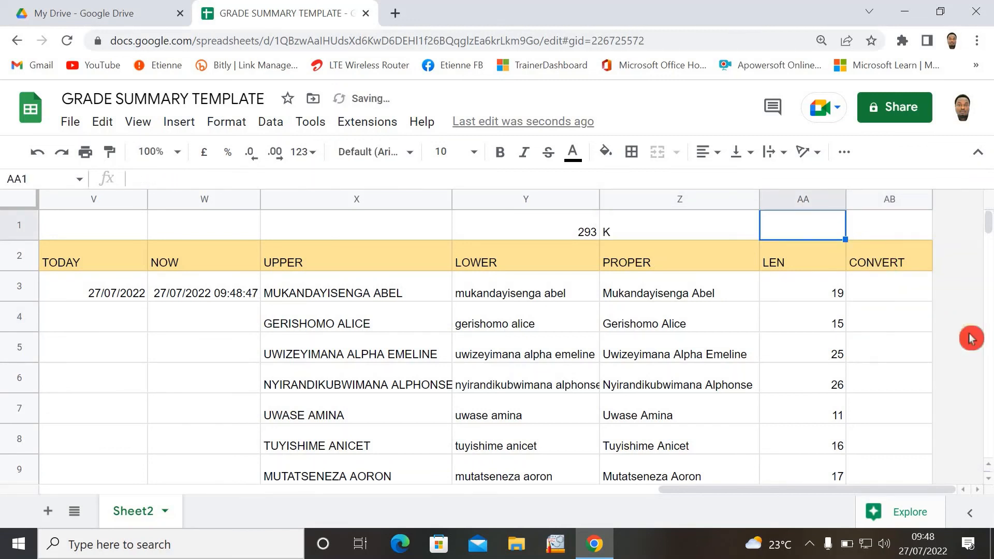
Enter the formula =CONVERT(Y1,"K","C") in AB3 to convert the value in Y1 from kelvin to Celsius
{"action": "left_click", "coordinate": [889, 290]}
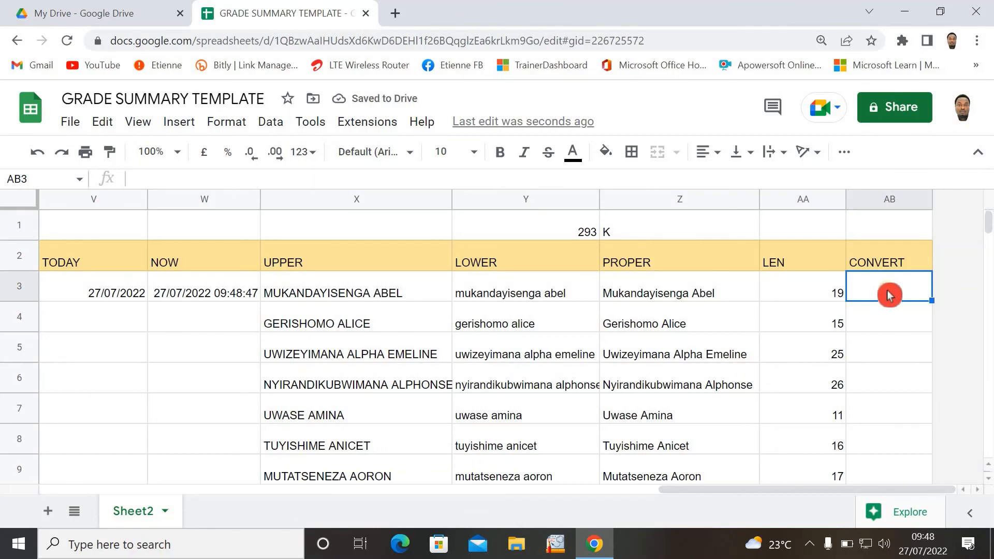
{"action": "type", "text": "="}
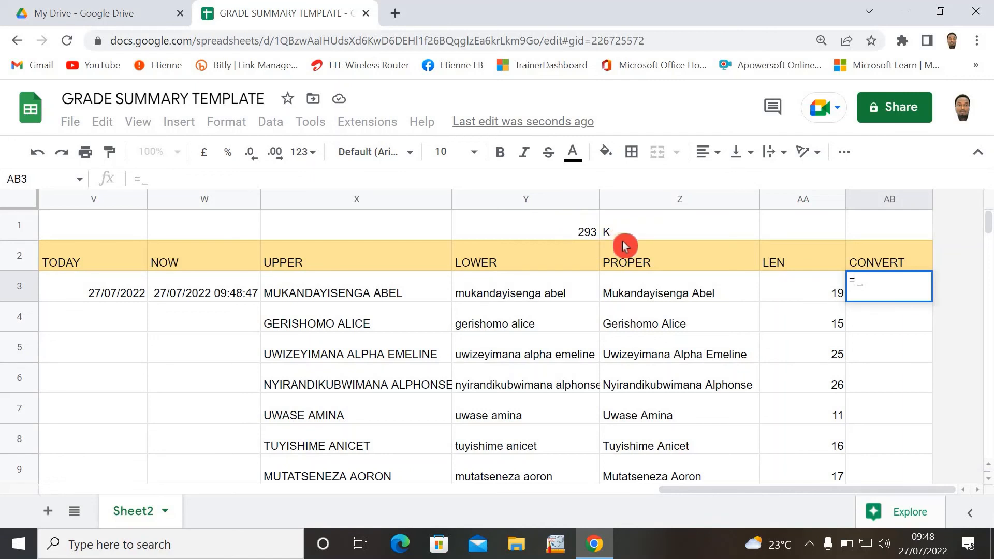
{"action": "type", "text": "CONVER"}
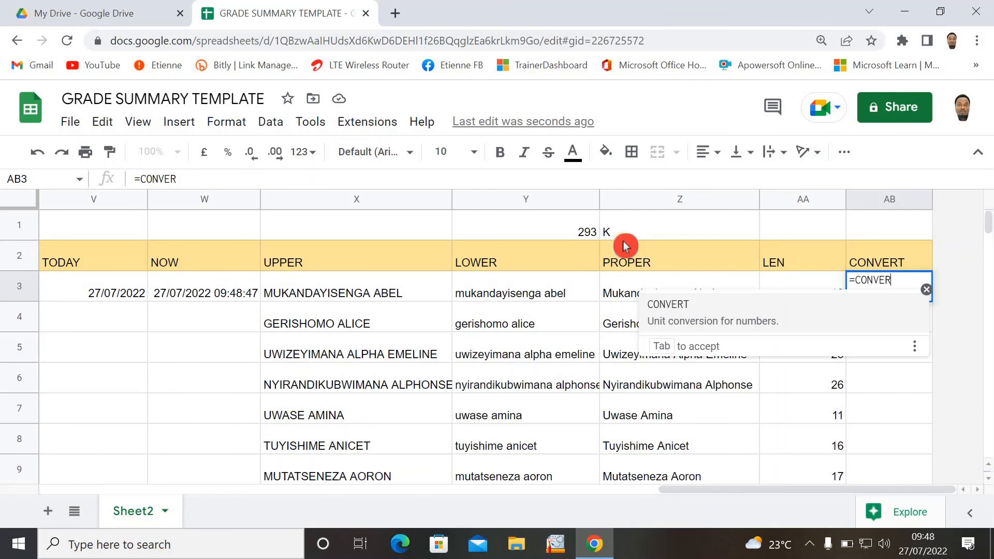
{"action": "type", "text": "T("}
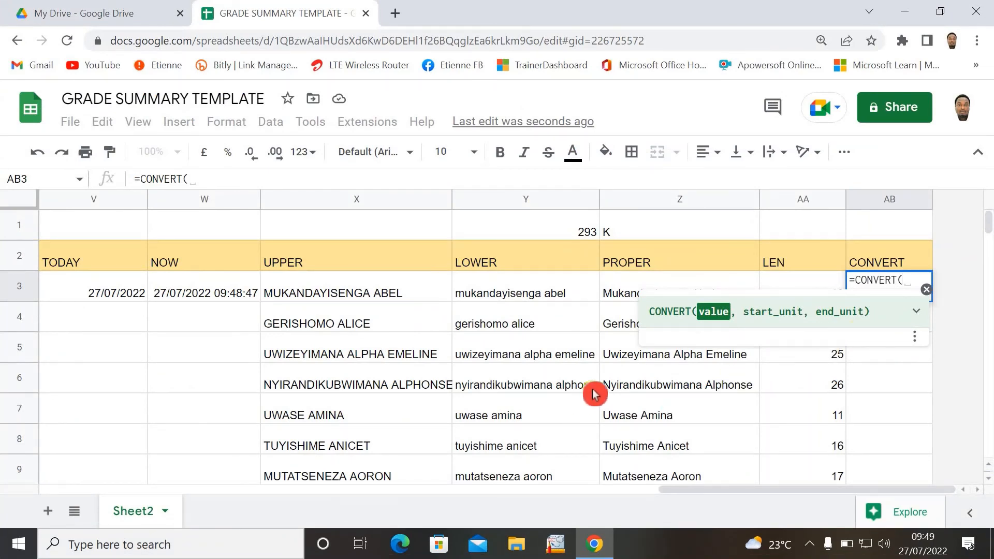
{"action": "left_click", "coordinate": [543, 227]}
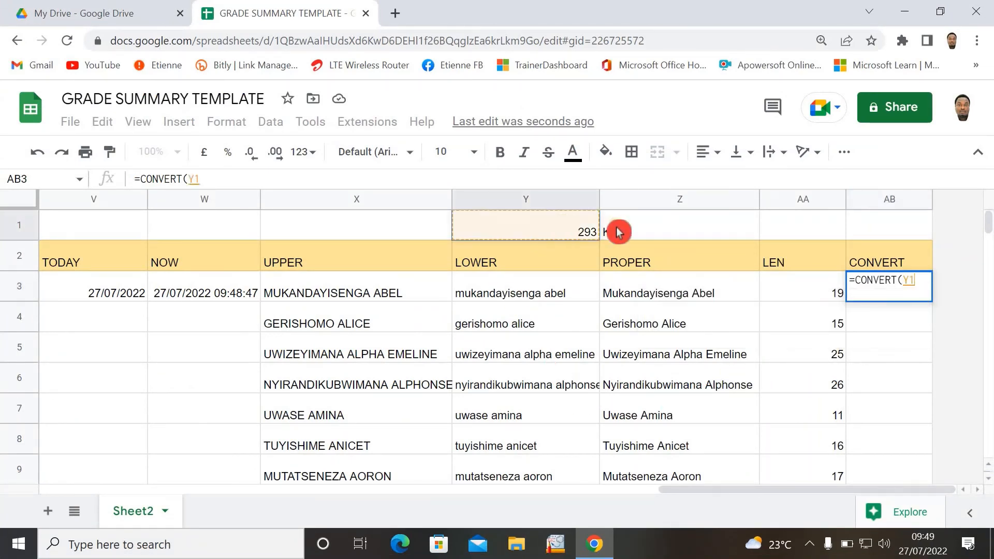
{"action": "type", "text": ","}
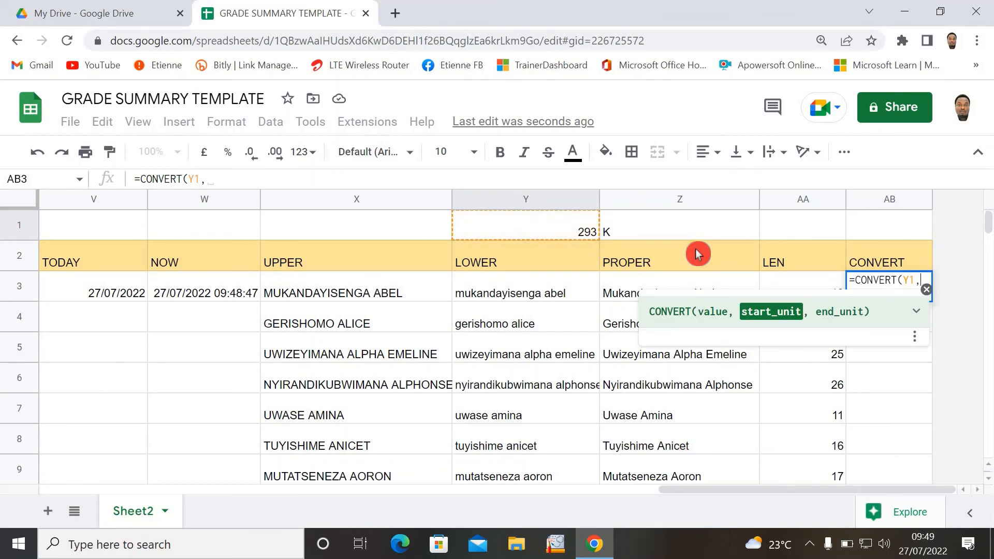
{"action": "type", "text": "\""}
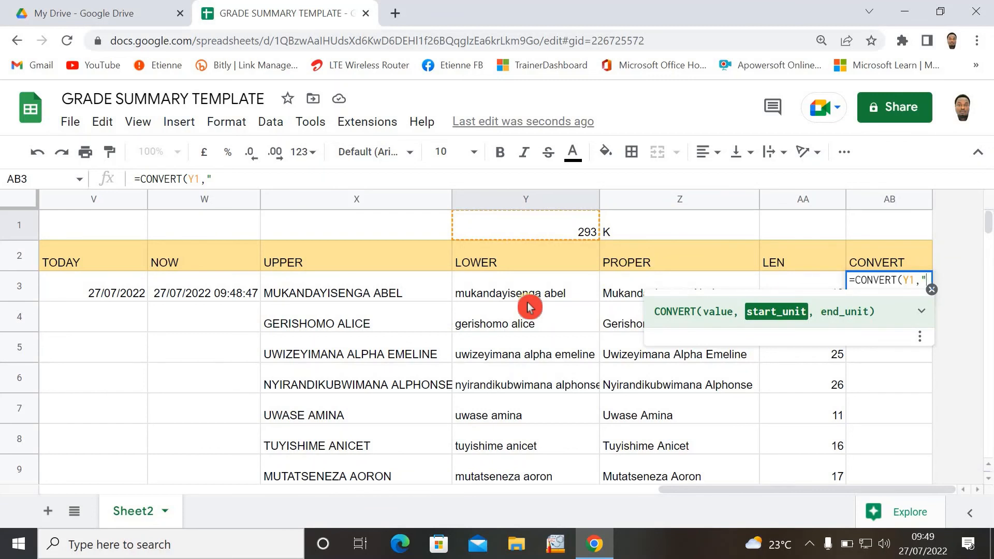
{"action": "type", "text": "K"}
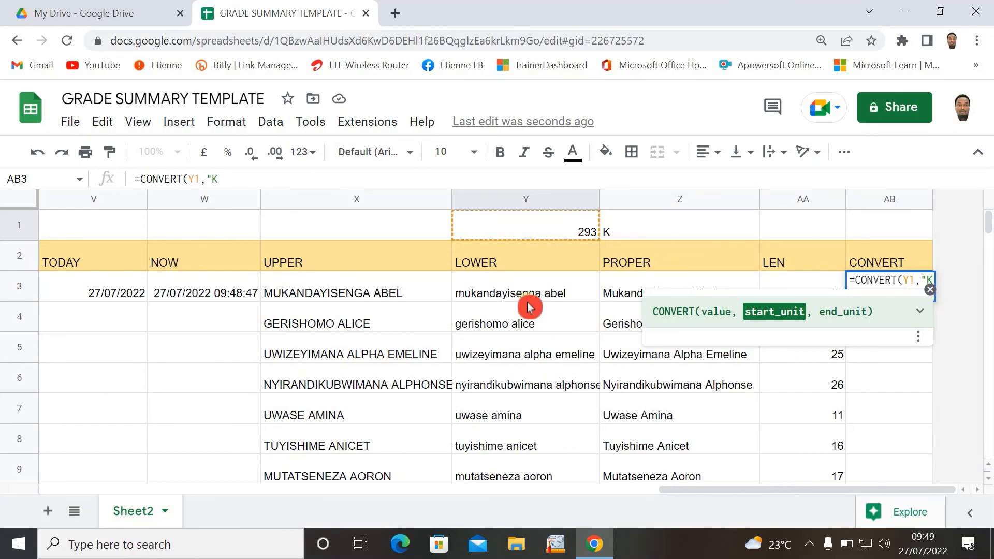
{"action": "type", "text": "\""}
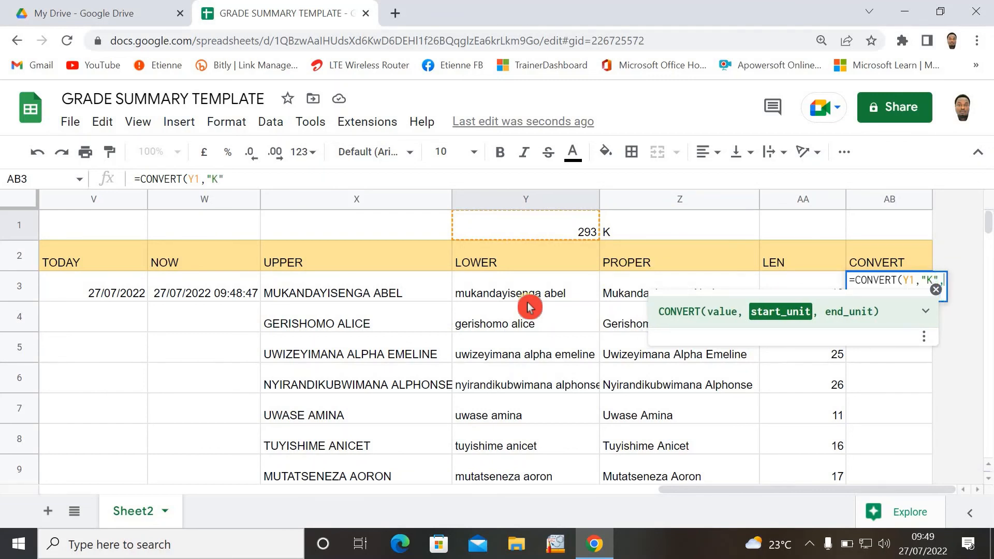
{"action": "type", "text": ","}
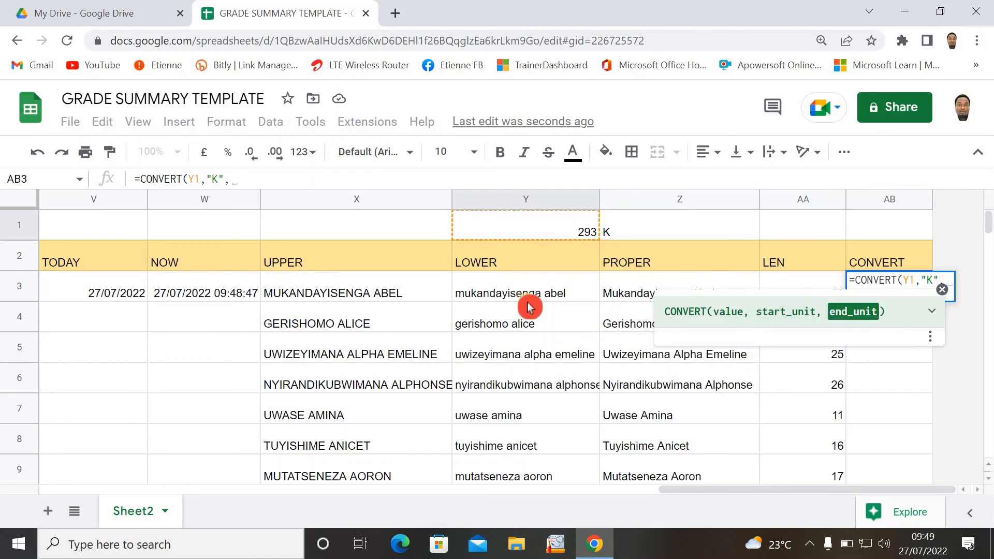
{"action": "type", "text": "\""}
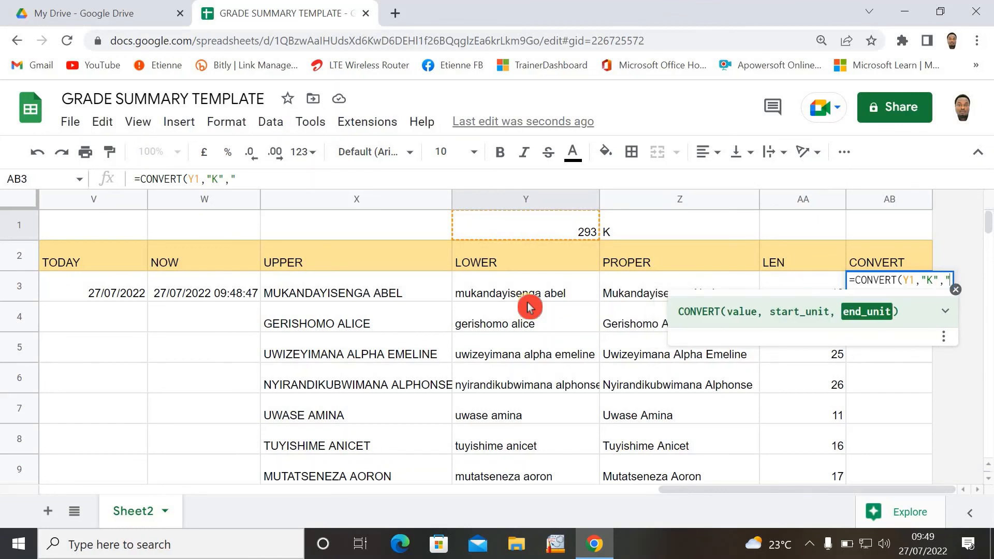
{"action": "type", "text": "C"}
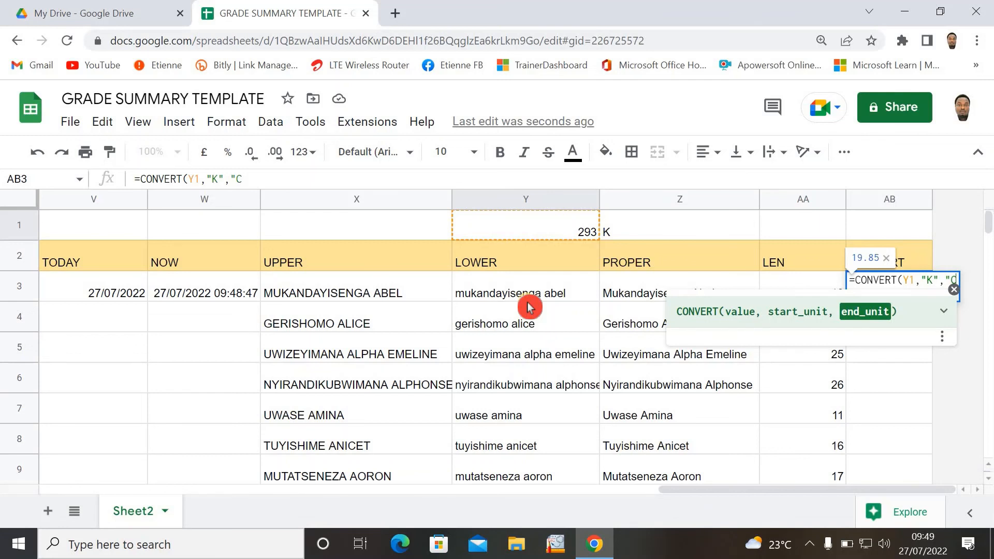
{"action": "type", "text": "\""}
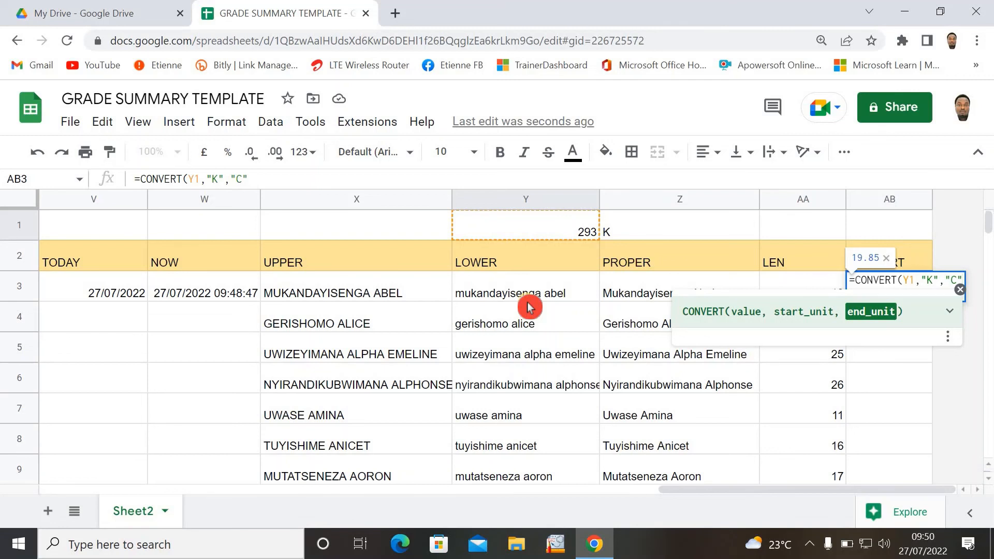
{"action": "type", "text": ")"}
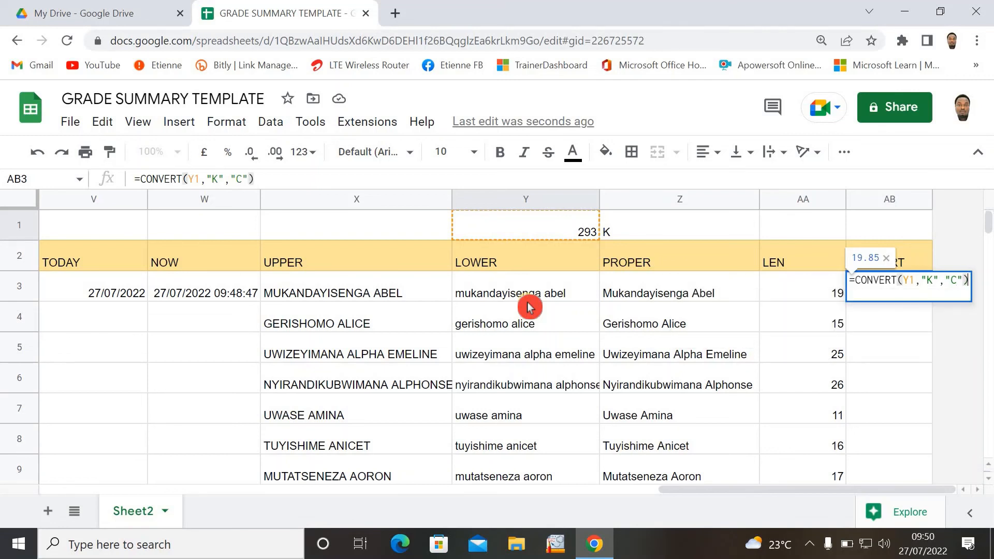
{"action": "key", "text": "Return"}
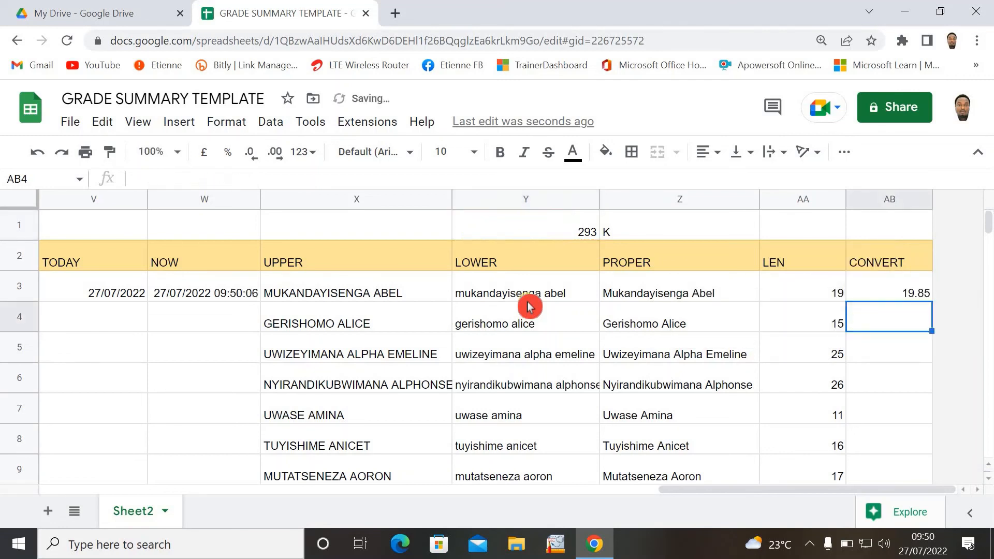
{"action": "left_click", "coordinate": [862, 390]}
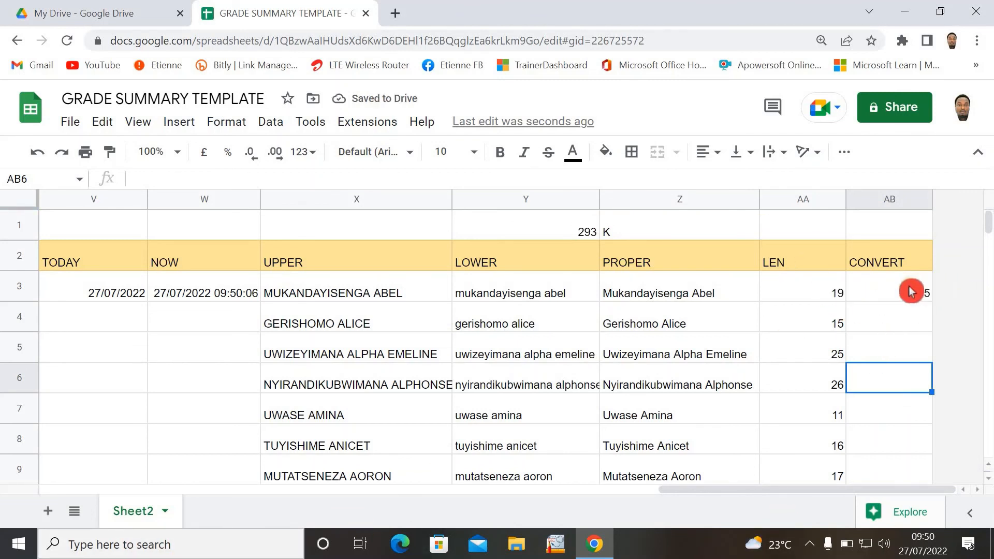
{"action": "left_click", "coordinate": [881, 298]}
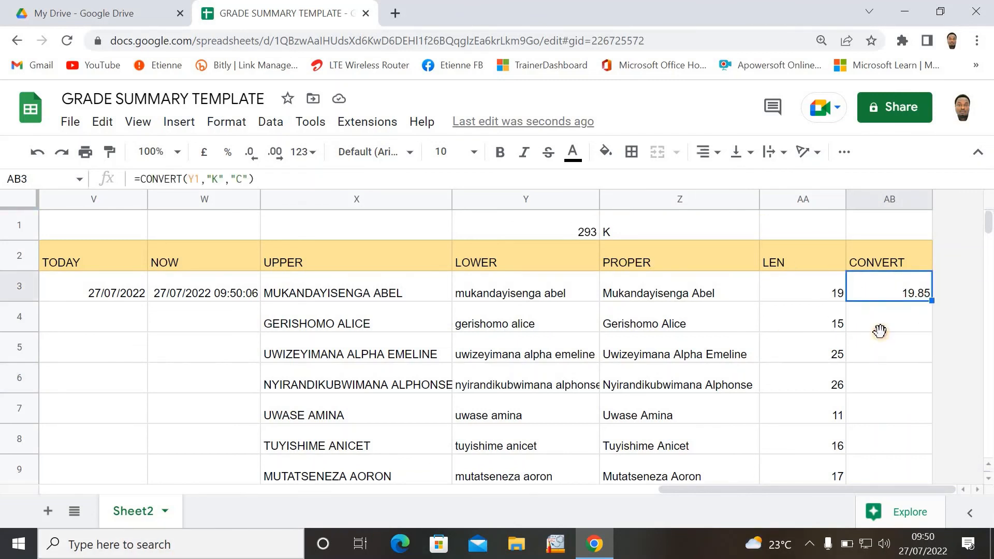
{"action": "left_click", "coordinate": [880, 327]}
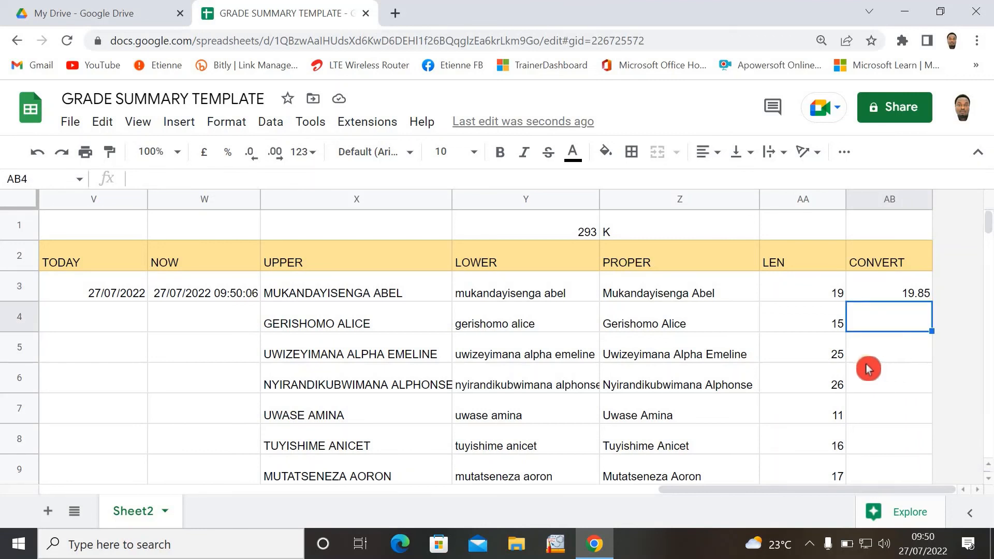